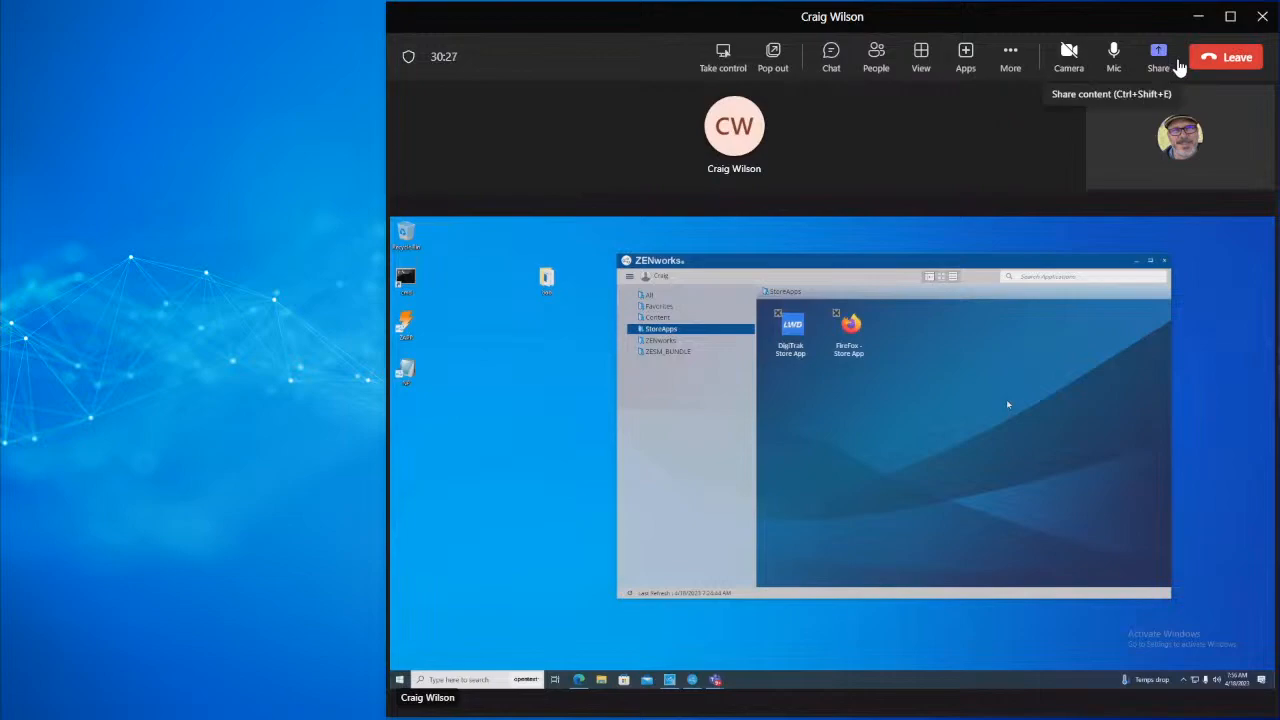
Step: Maximize the Teams meeting window and view the presenter's shared screen full screen
{"action": "left_click", "coordinate": [1230, 17]}
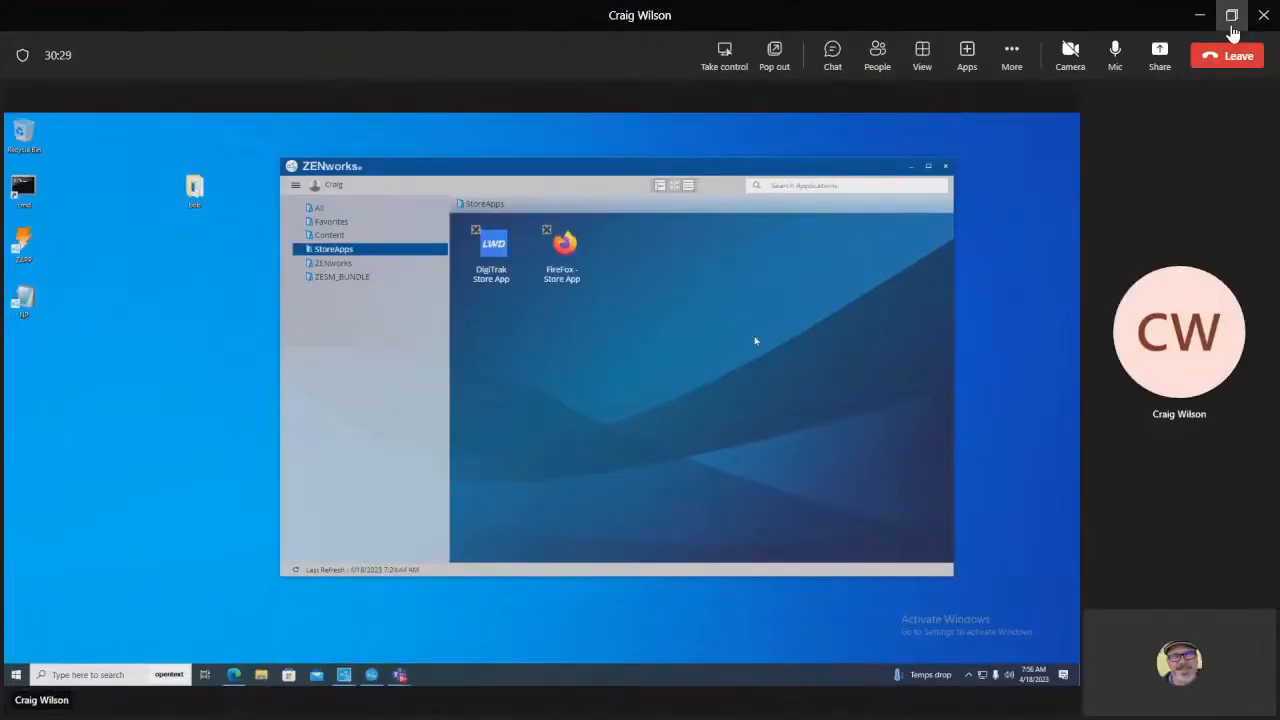
{"action": "left_click", "coordinate": [1013, 58]}
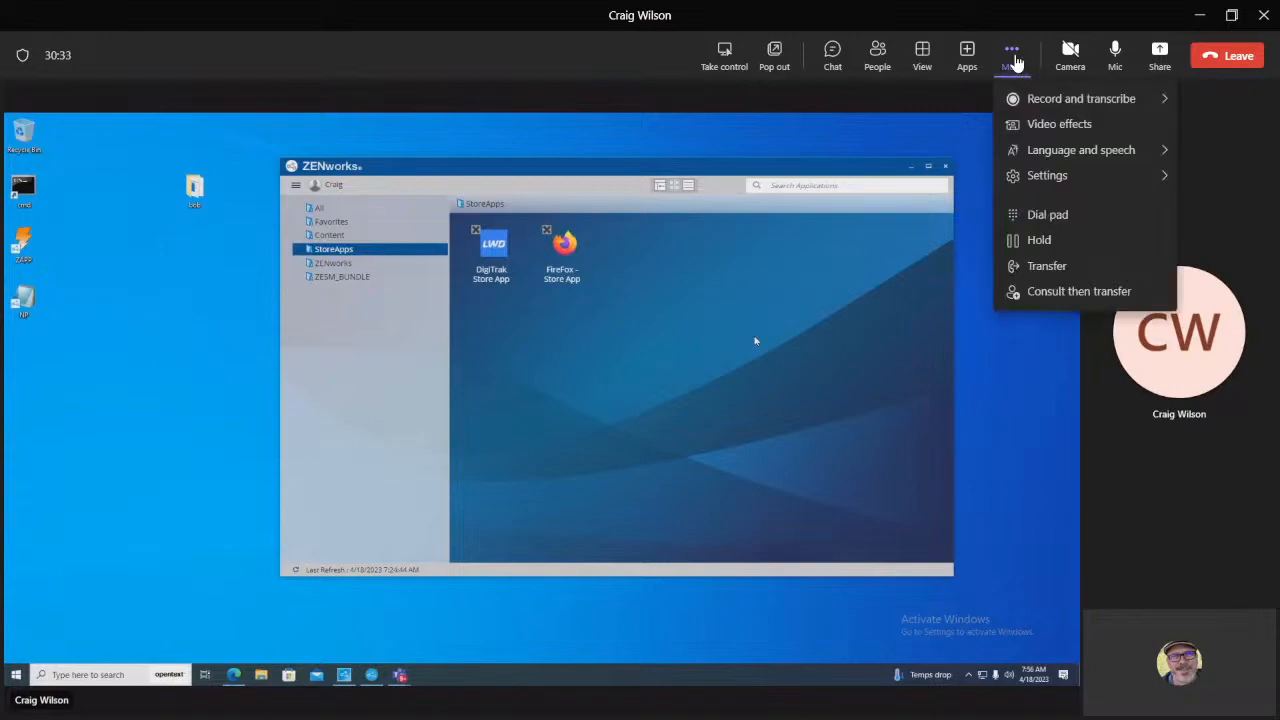
{"action": "left_click", "coordinate": [1097, 482]}
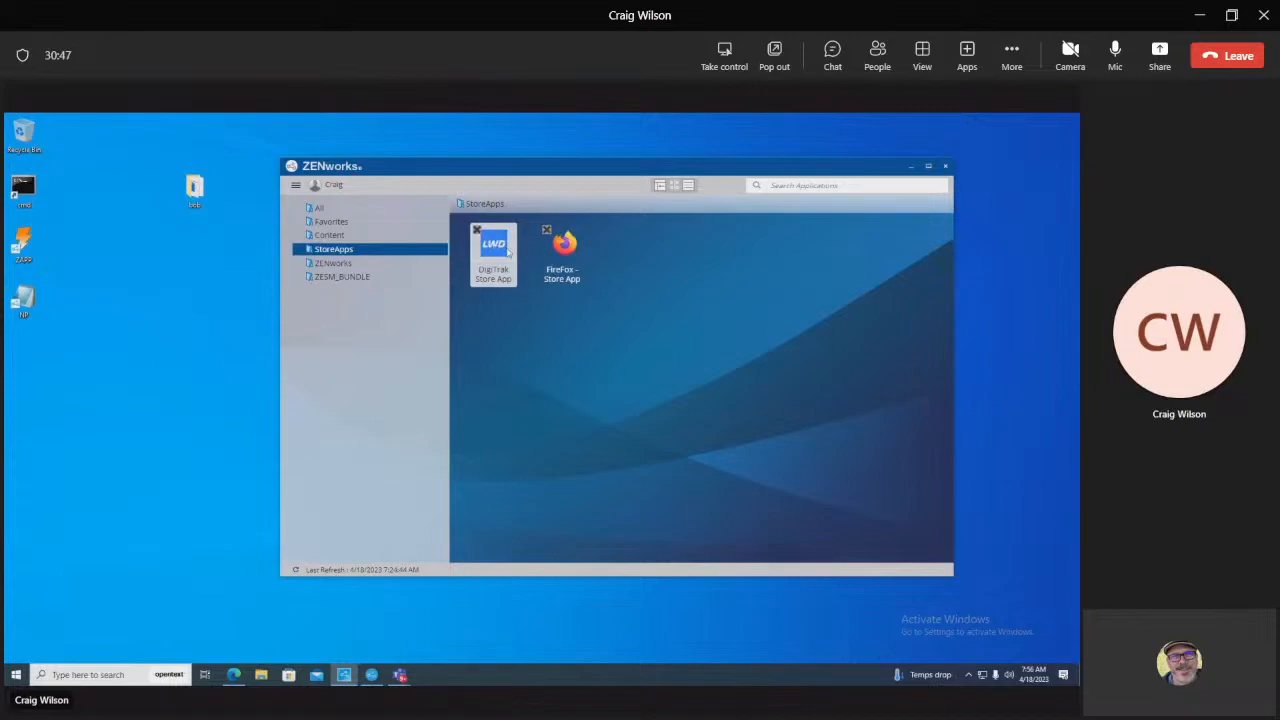
{"action": "left_click", "coordinate": [924, 56]}
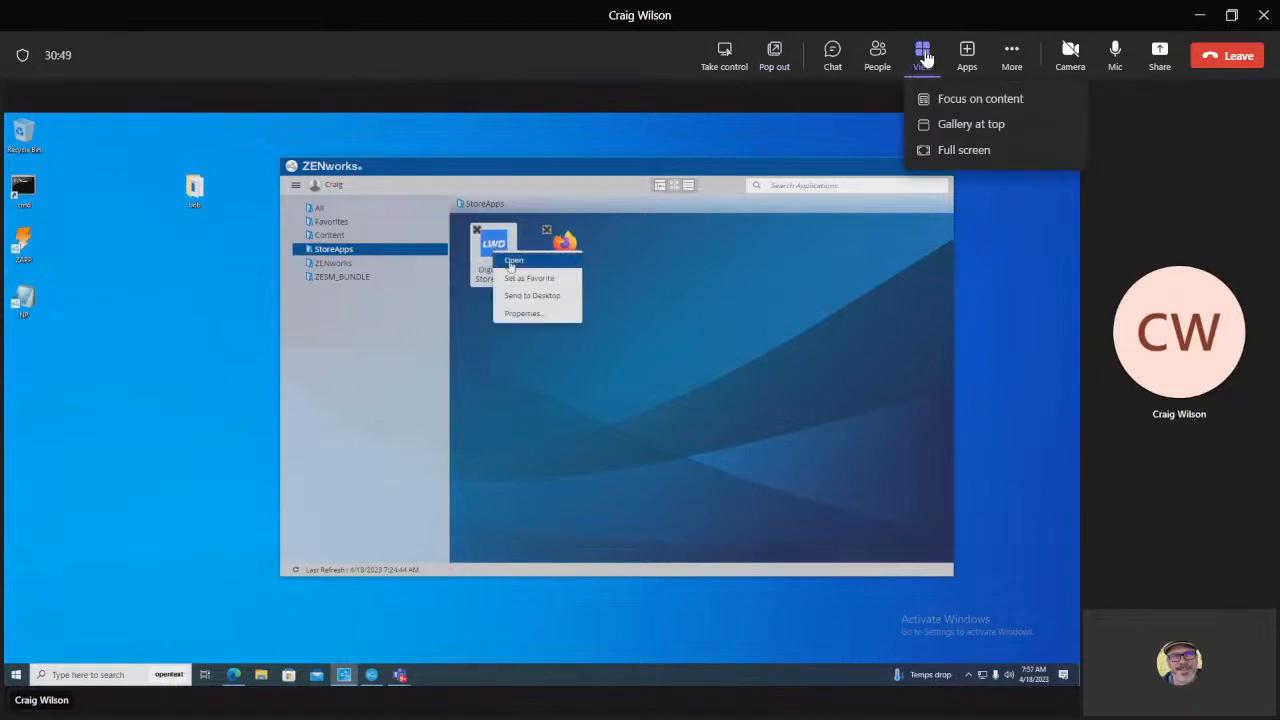
{"action": "left_click", "coordinate": [928, 152]}
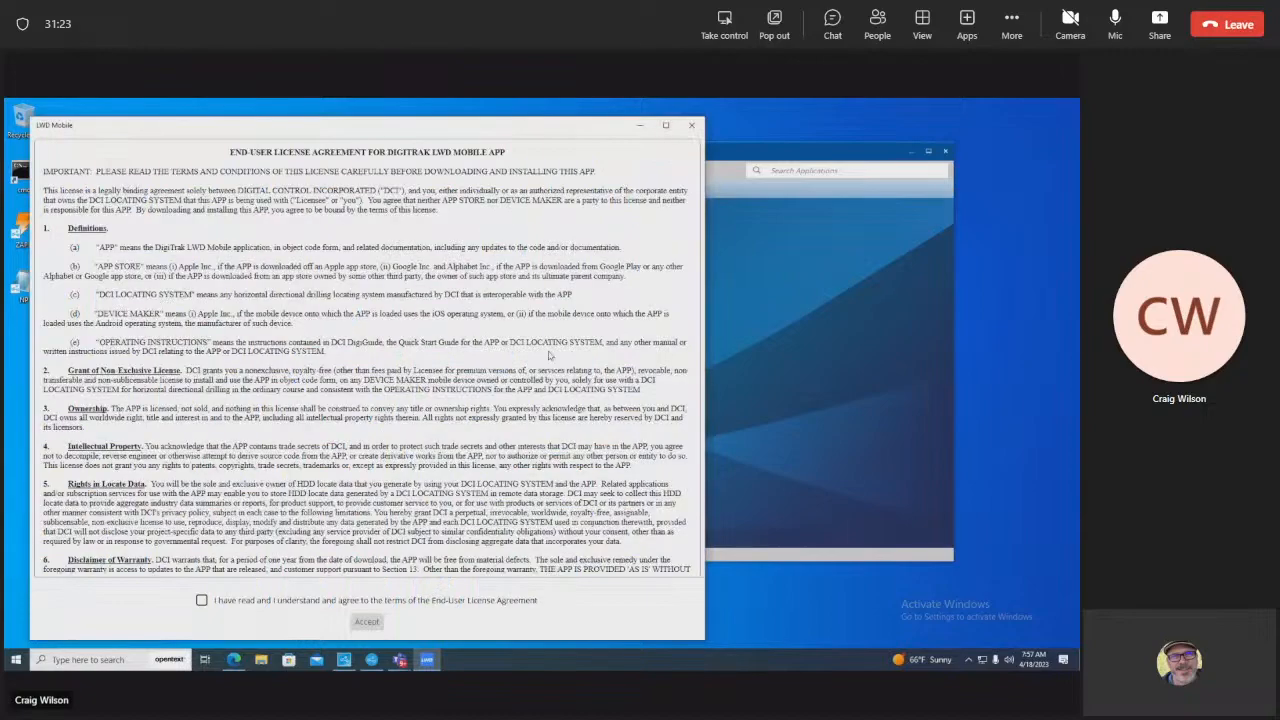
Step: Accept the LWD Mobile licence agreement, close the app, and select the FireFox Store App
{"action": "left_click", "coordinate": [202, 601]}
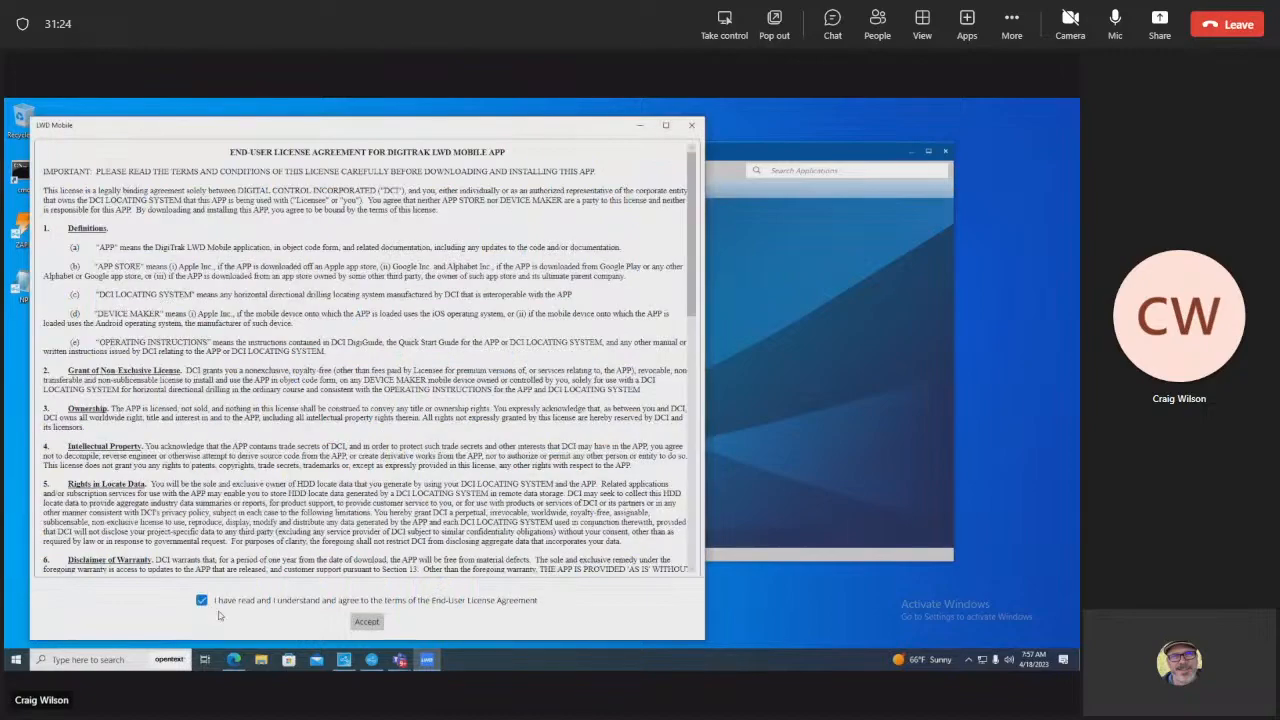
{"action": "left_click", "coordinate": [356, 621]}
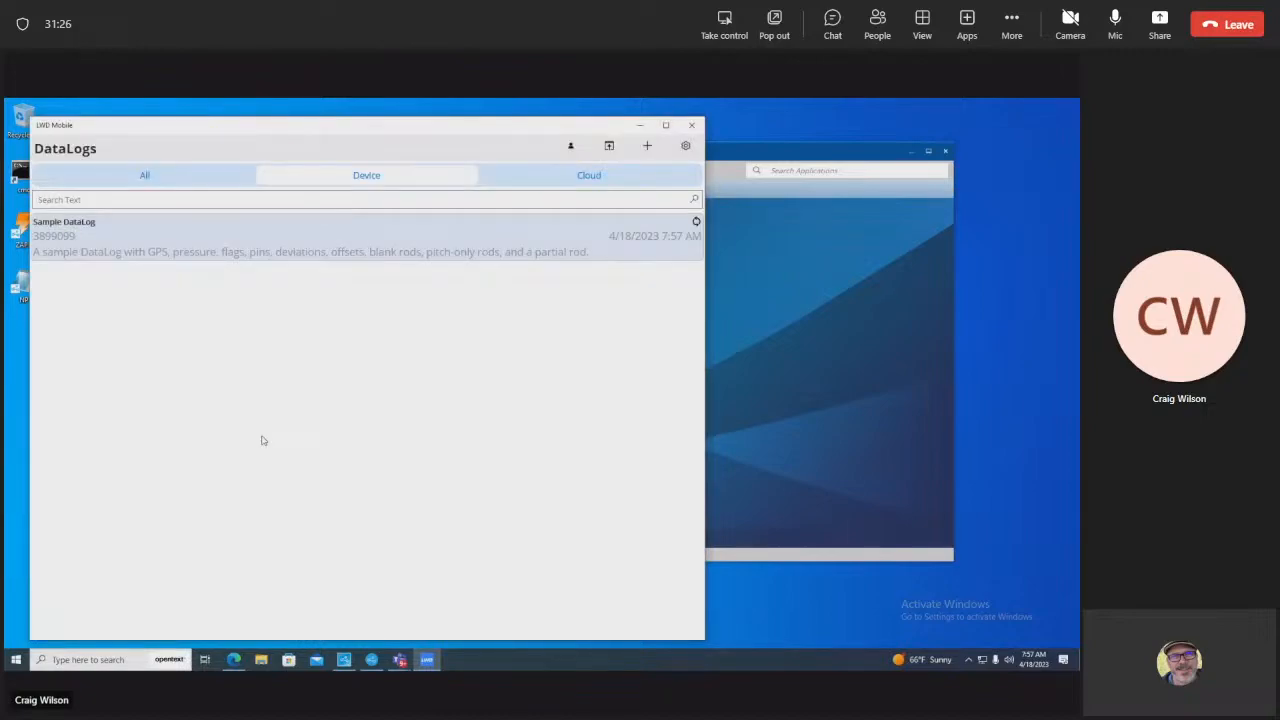
{"action": "left_click", "coordinate": [691, 125]}
{"action": "left_click", "coordinate": [562, 240]}
Step: Launch the FireFox Store App, close the Firefox window it opens, and bring up Start
{"action": "right_click", "coordinate": [550, 238]}
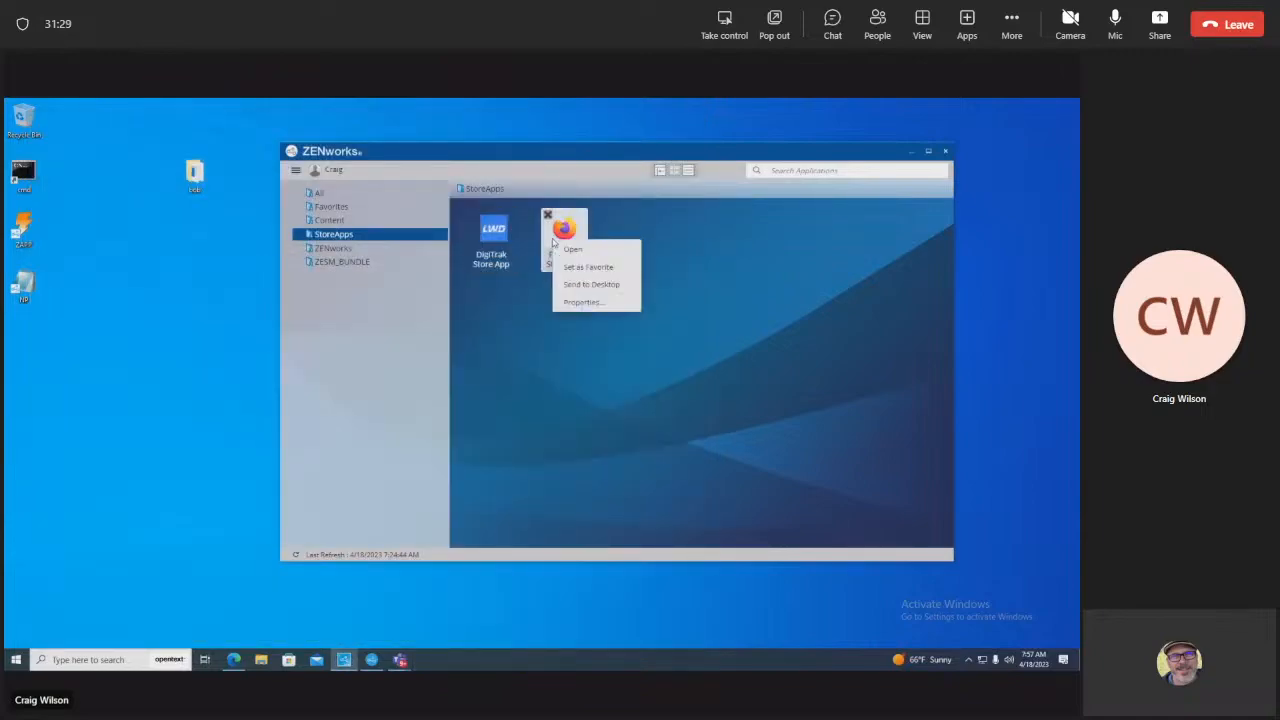
{"action": "left_click", "coordinate": [566, 248]}
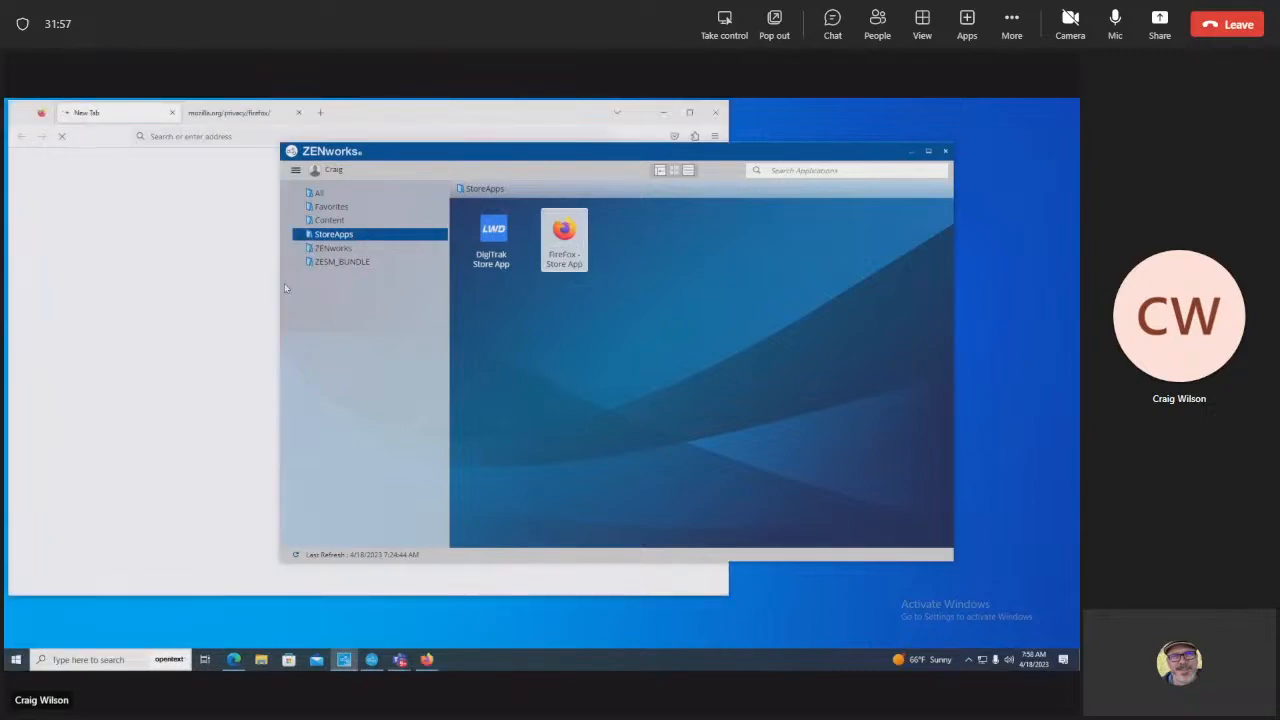
{"action": "left_click", "coordinate": [715, 112]}
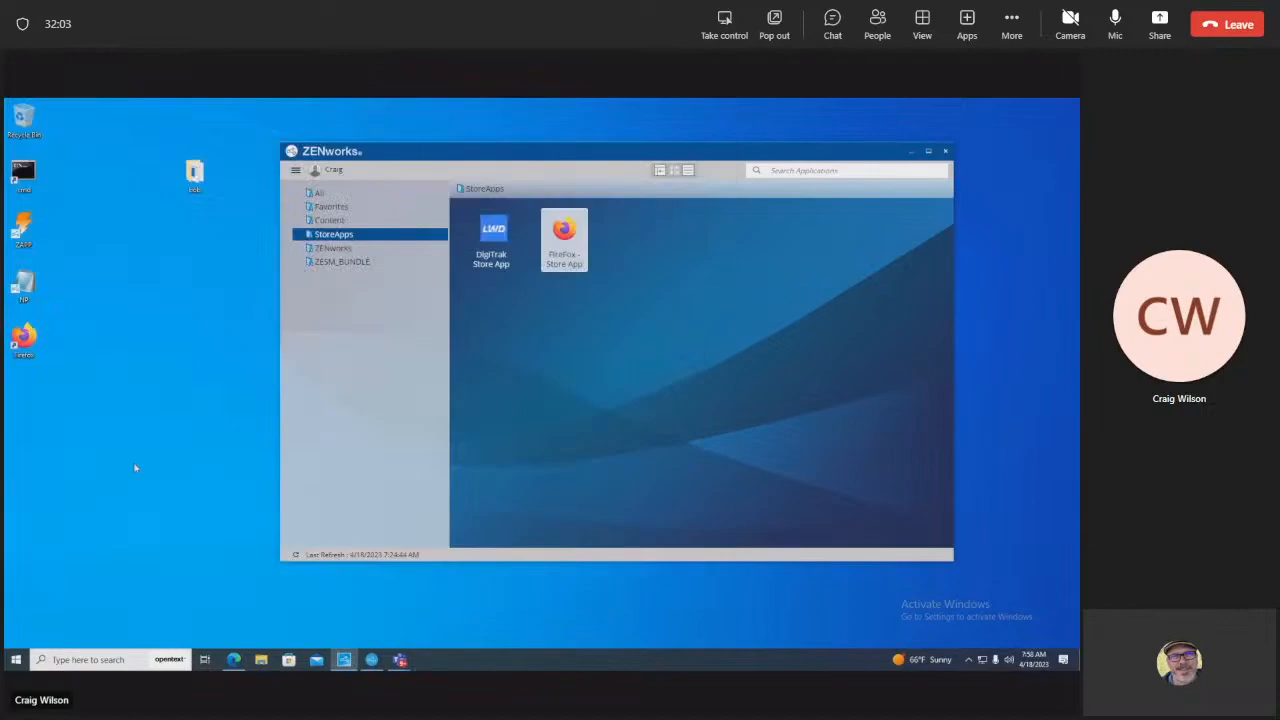
{"action": "left_click", "coordinate": [15, 659]}
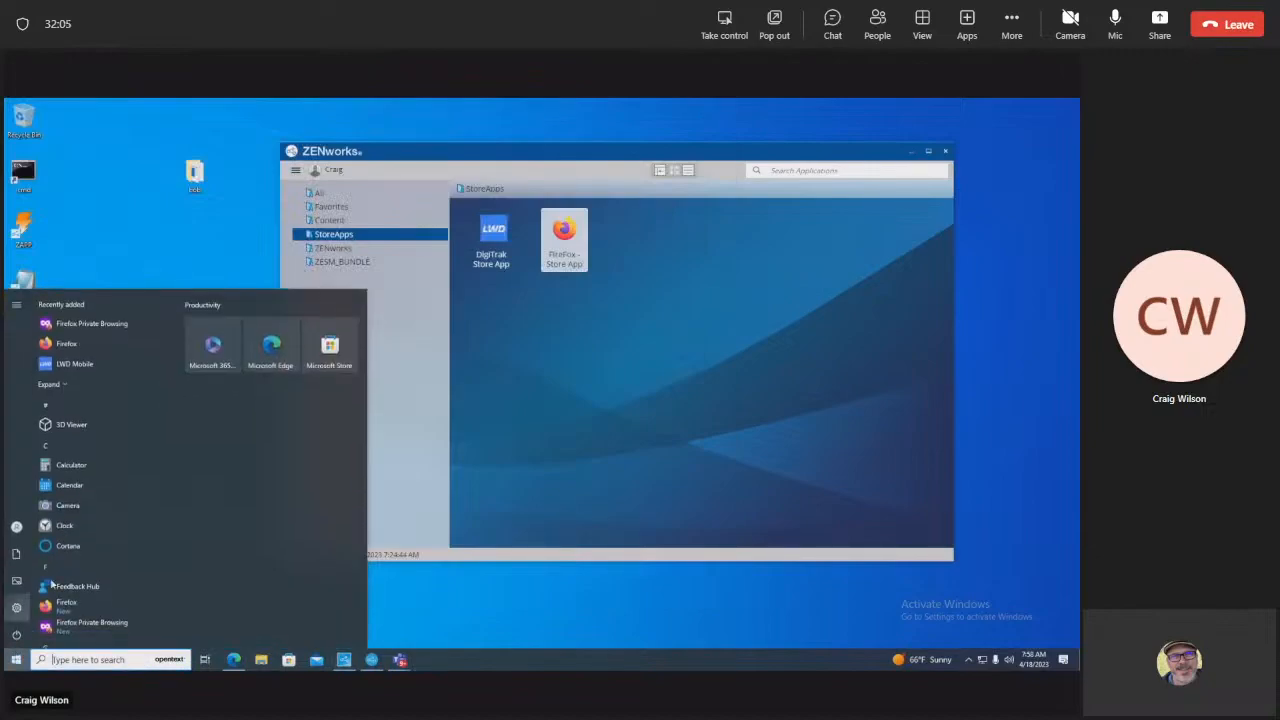
Step: Drag LWD Mobile from Recently added onto the desktop as a shortcut
{"action": "right_click", "coordinate": [67, 366]}
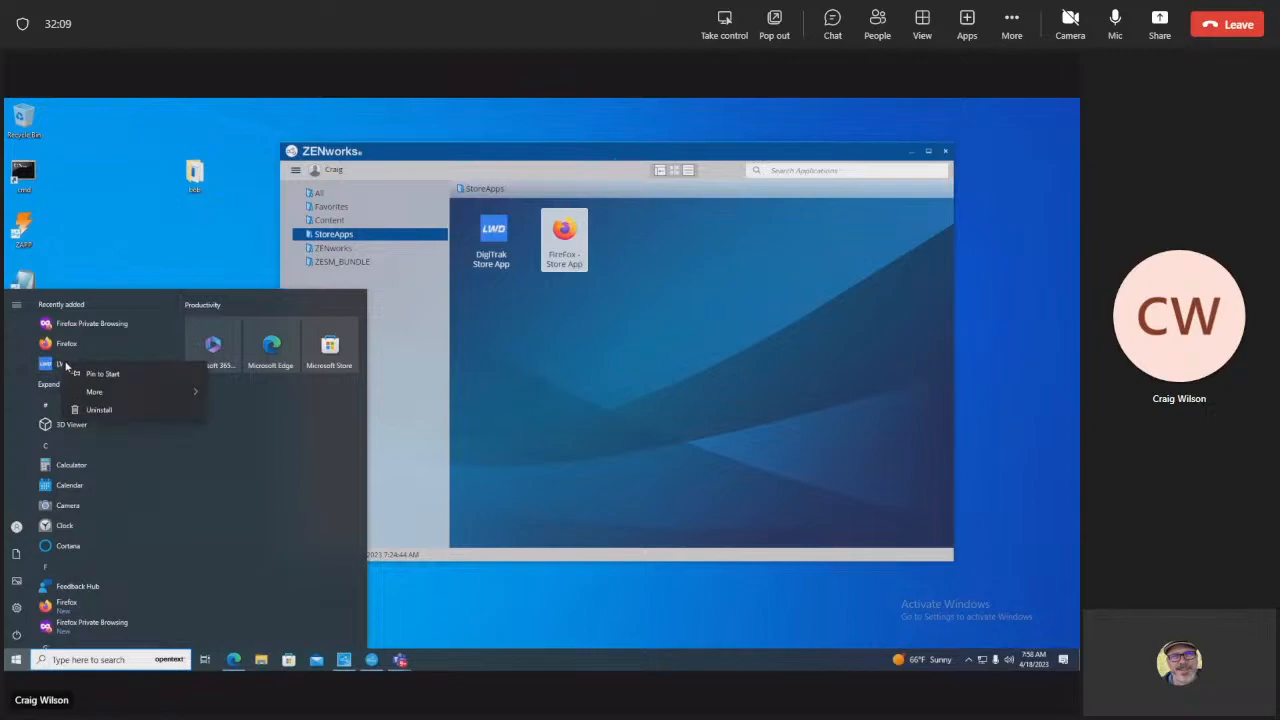
{"action": "left_click", "coordinate": [48, 371]}
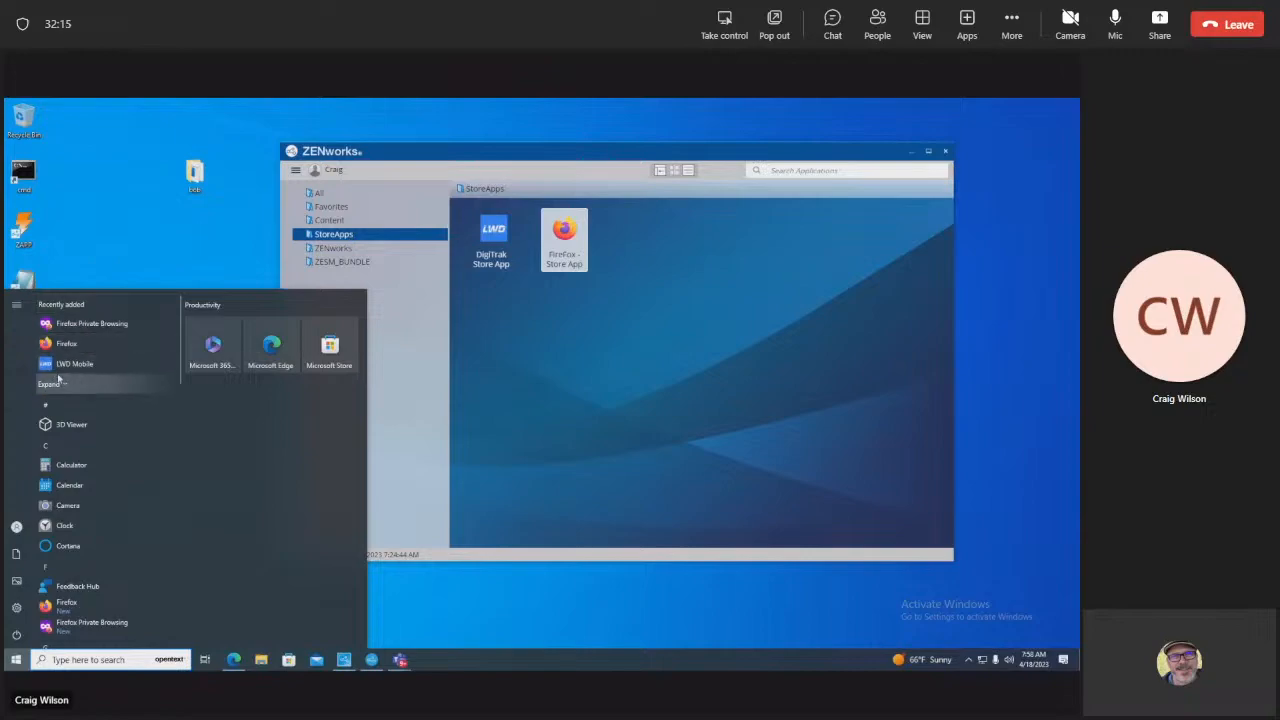
{"action": "left_click_drag", "start_coordinate": [75, 364], "coordinate": [188, 268]}
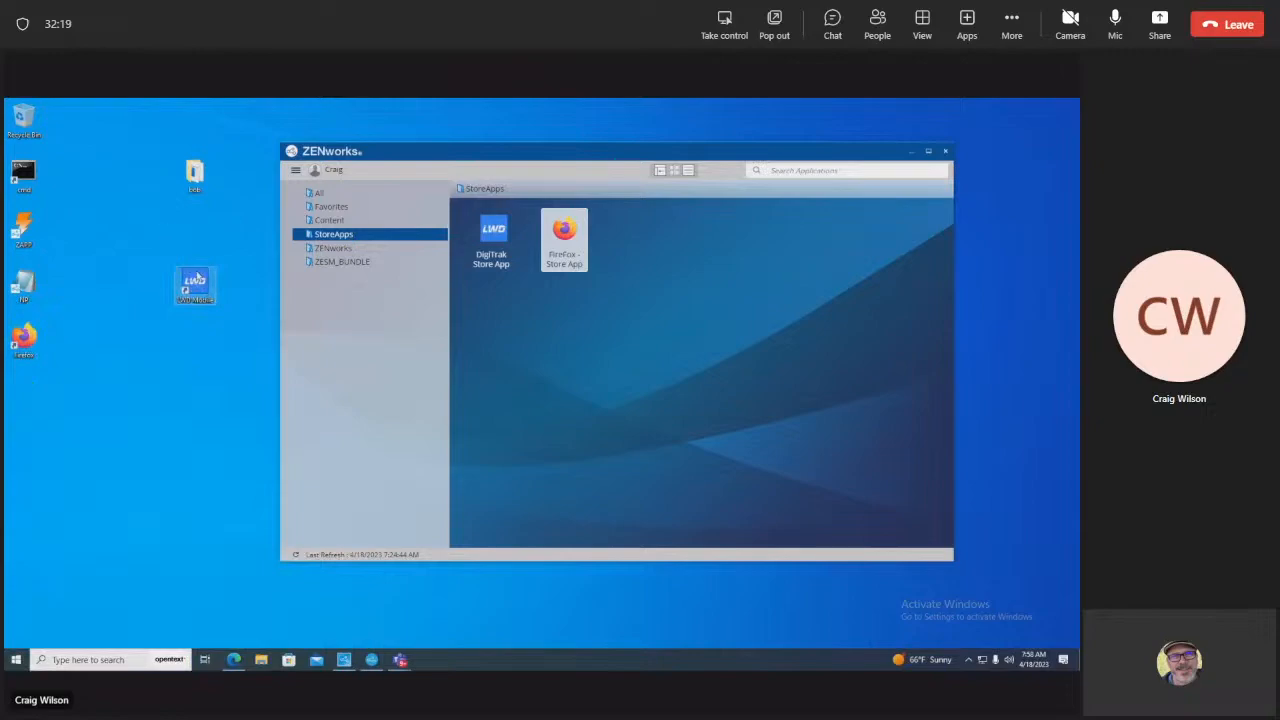
{"action": "right_click", "coordinate": [208, 285]}
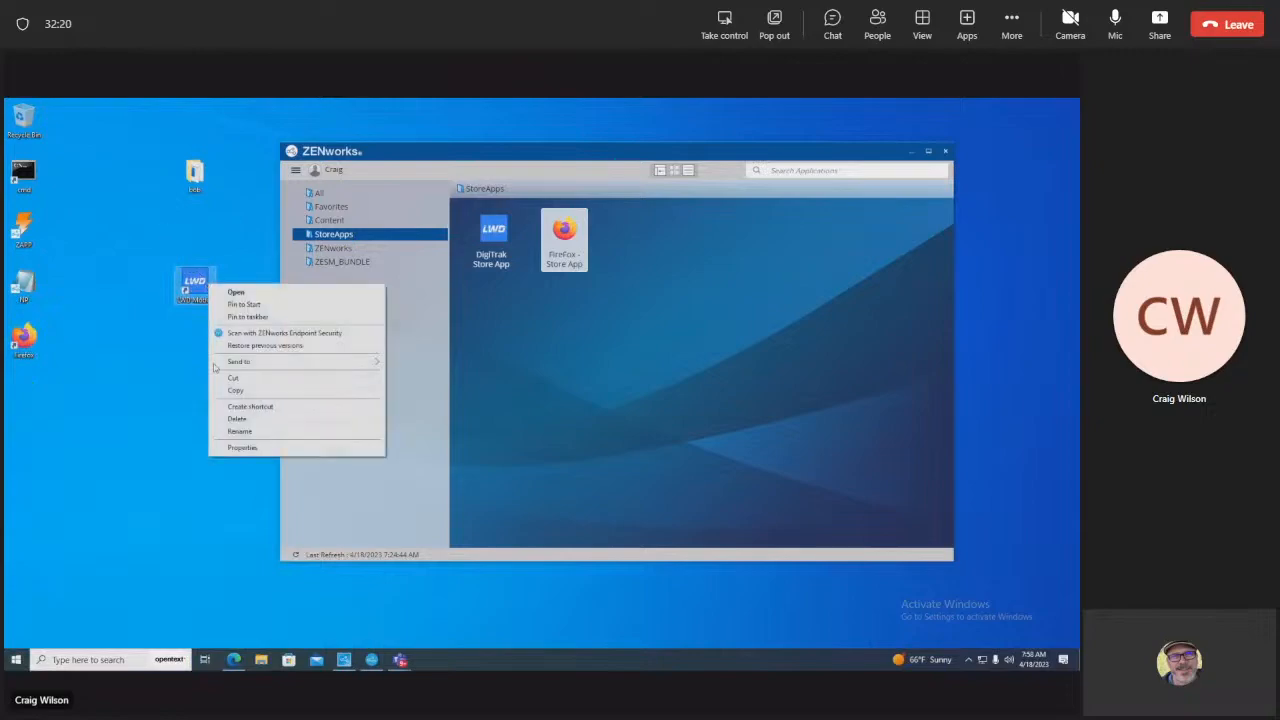
{"action": "left_click", "coordinate": [254, 450]}
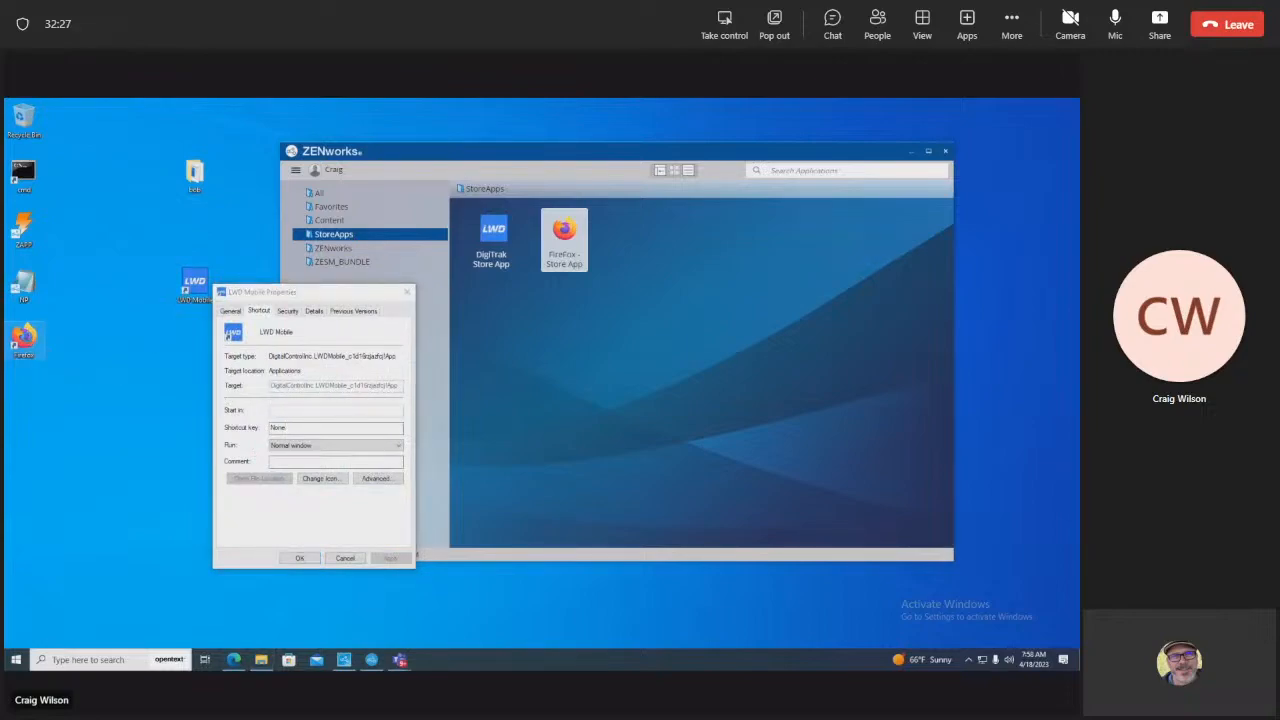
{"action": "right_click", "coordinate": [28, 340]}
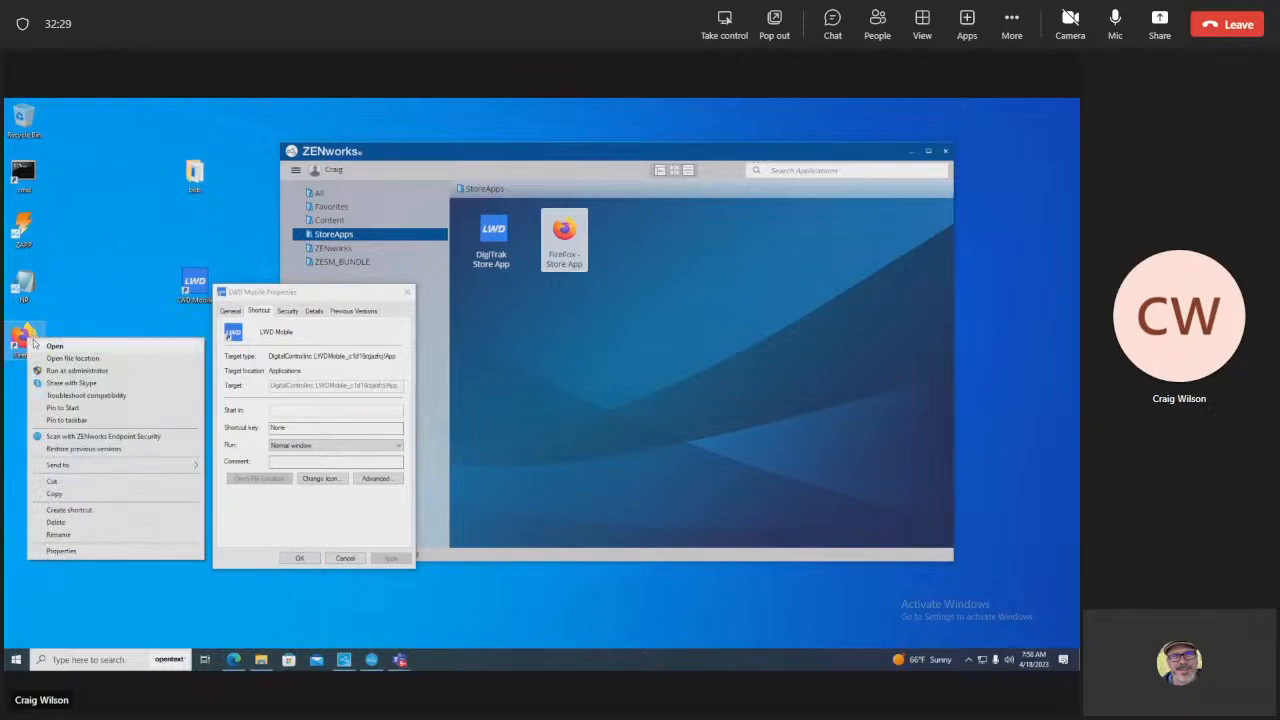
{"action": "left_click", "coordinate": [103, 551]}
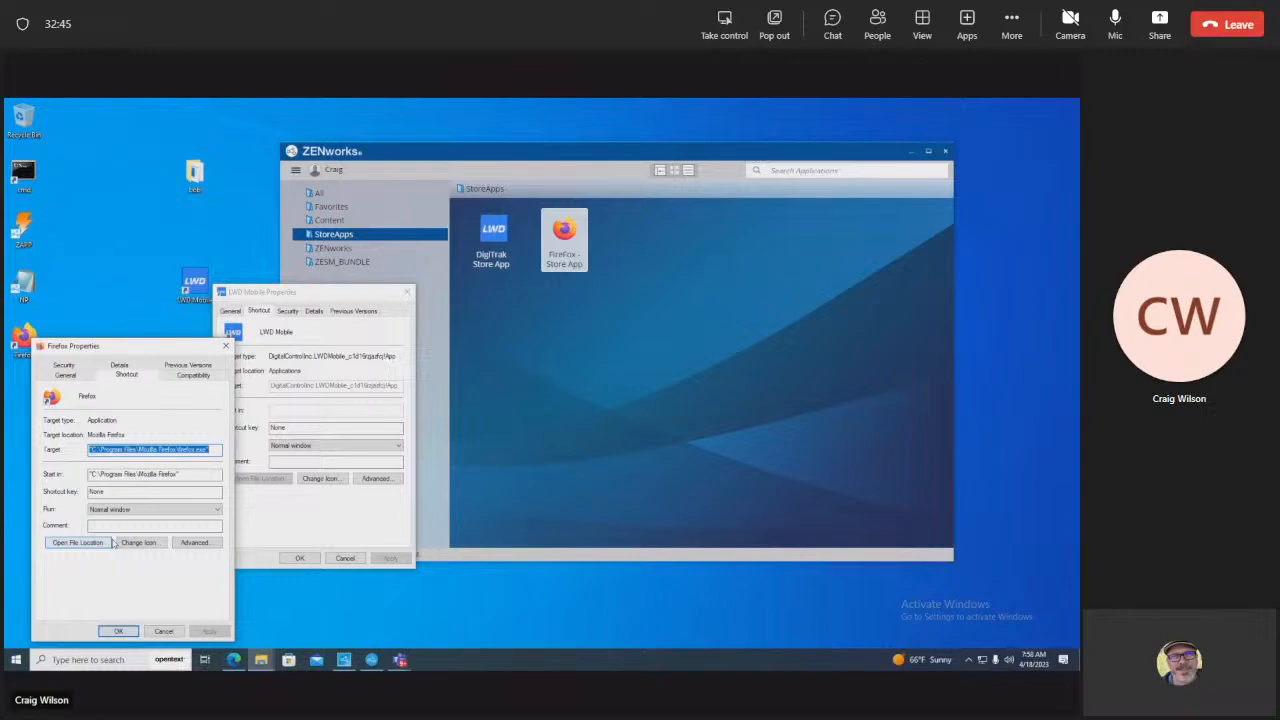
{"action": "left_click", "coordinate": [157, 631]}
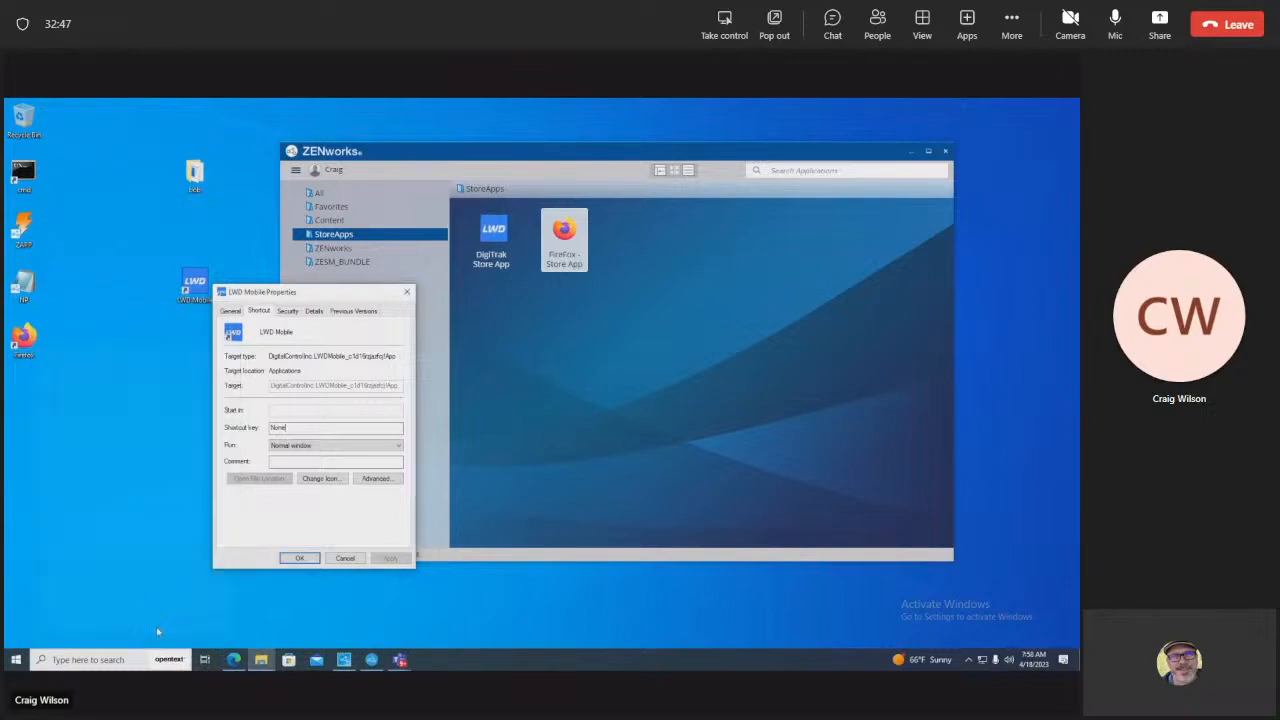
{"action": "left_click", "coordinate": [345, 558]}
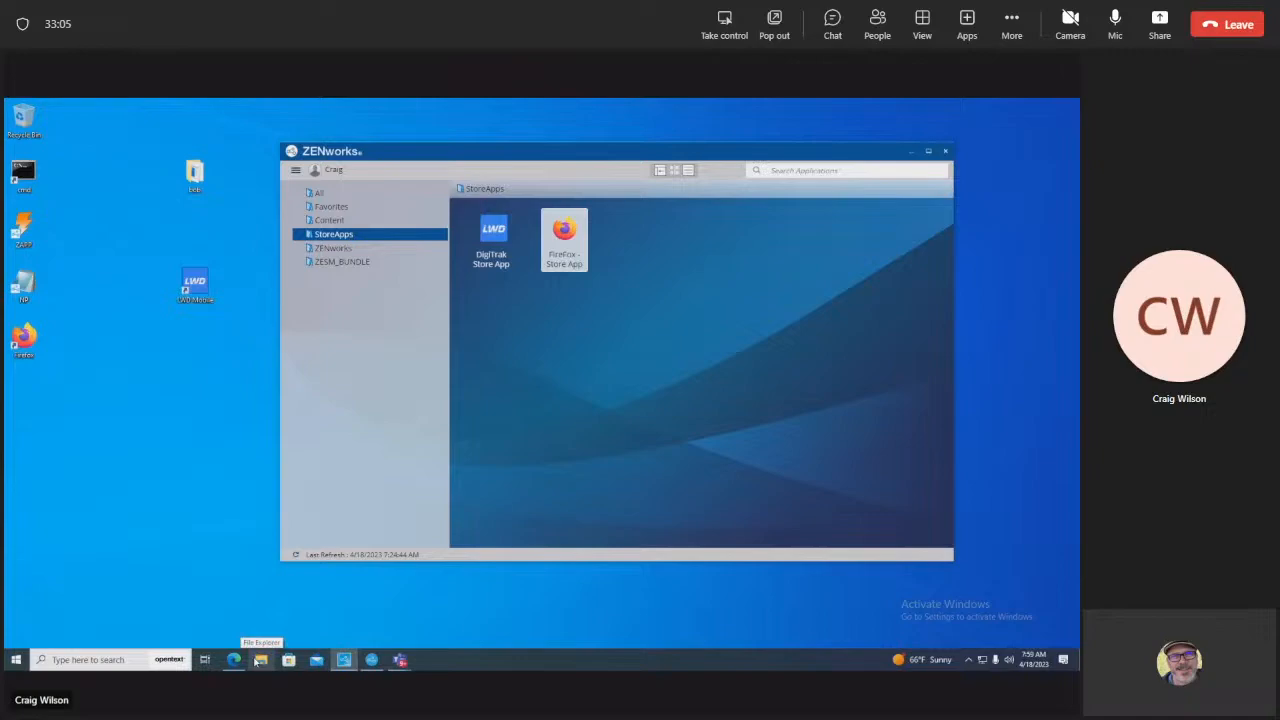
Step: In Edge's ZCC tab, cancel the Create ShortCut action edit without changes
{"action": "mouse_move", "coordinate": [343, 660]}
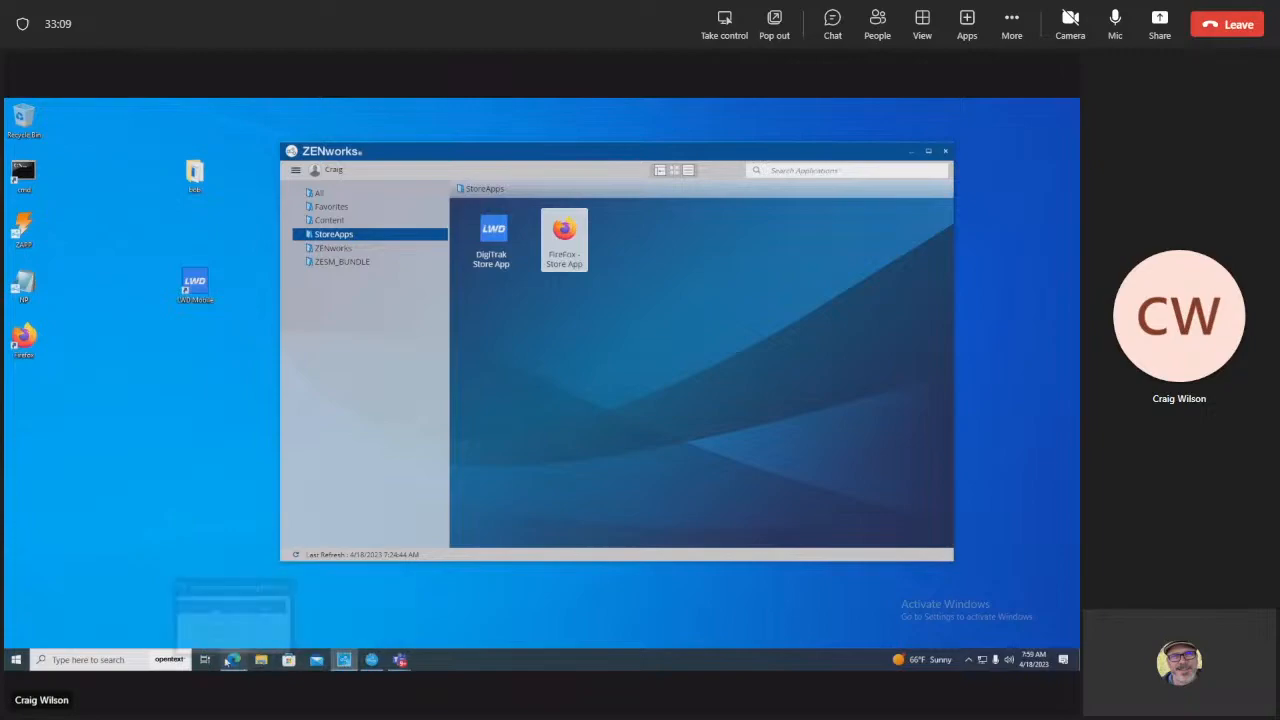
{"action": "left_click", "coordinate": [234, 577]}
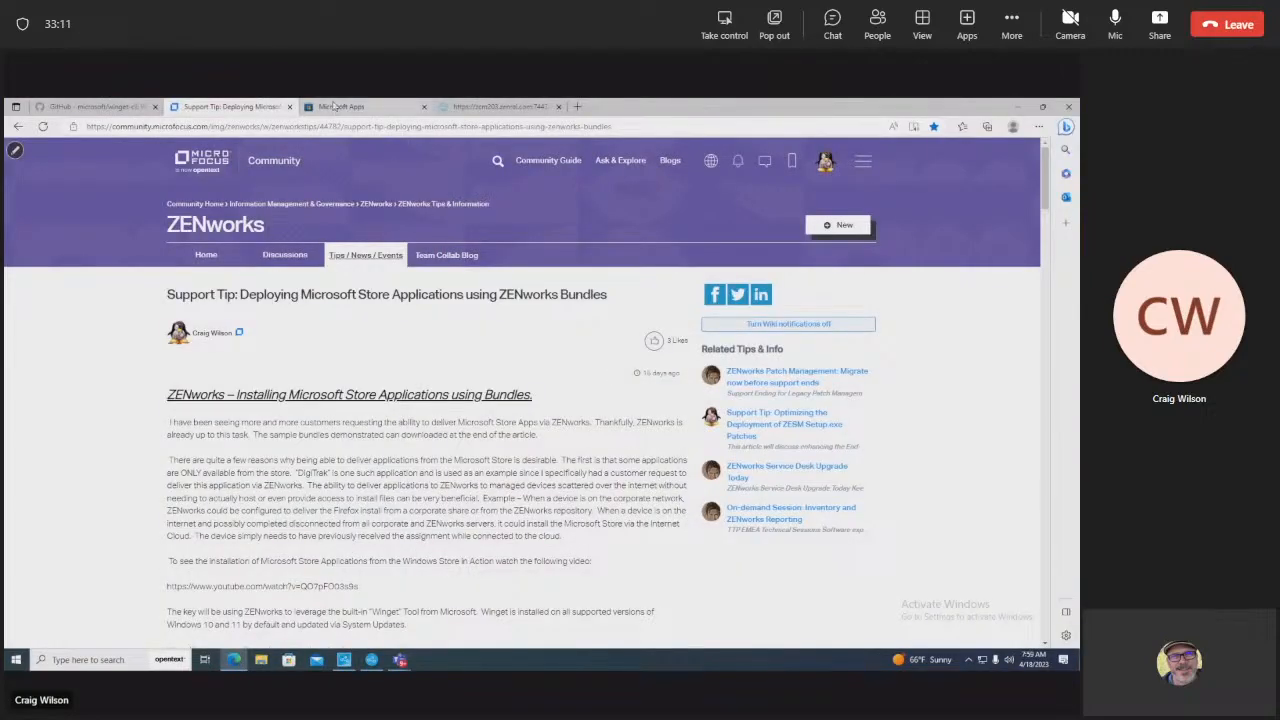
{"action": "left_click", "coordinate": [335, 107]}
{"action": "left_click", "coordinate": [476, 107]}
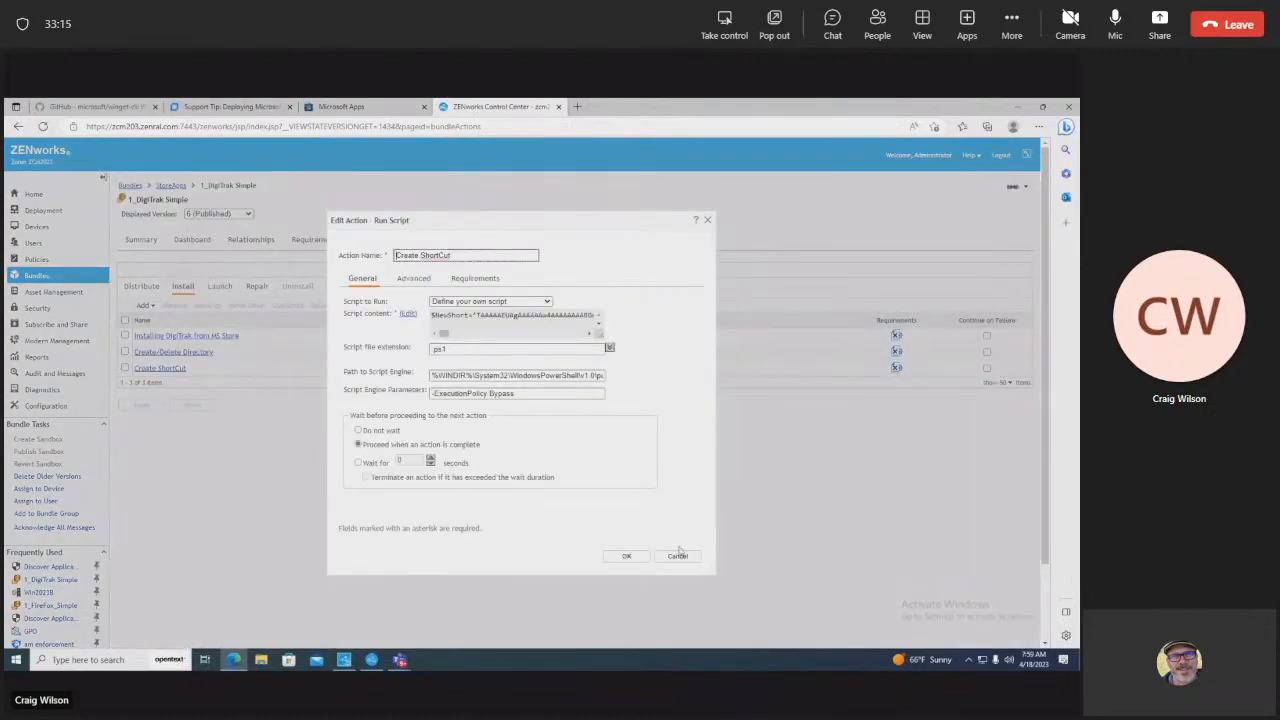
{"action": "left_click", "coordinate": [678, 553]}
{"action": "left_click", "coordinate": [679, 560]}
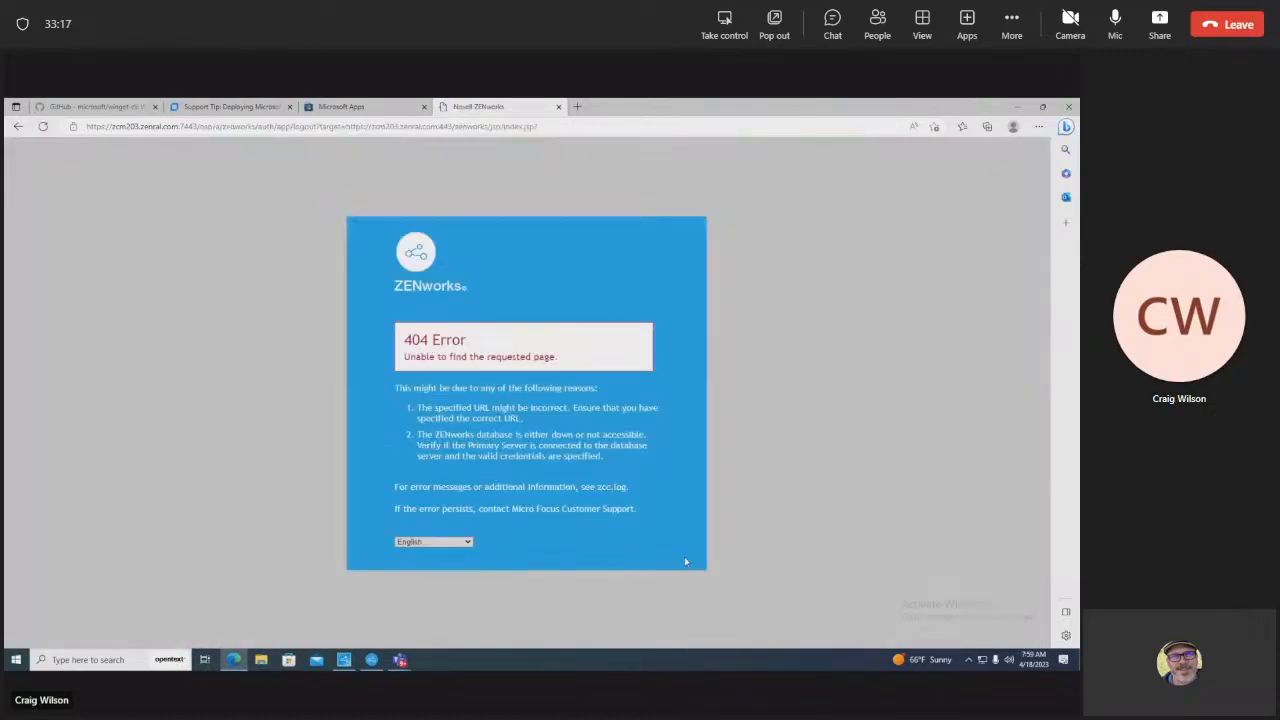
Step: Trim the ZCC address to host:port and load the server's login page
{"action": "left_click", "coordinate": [291, 126]}
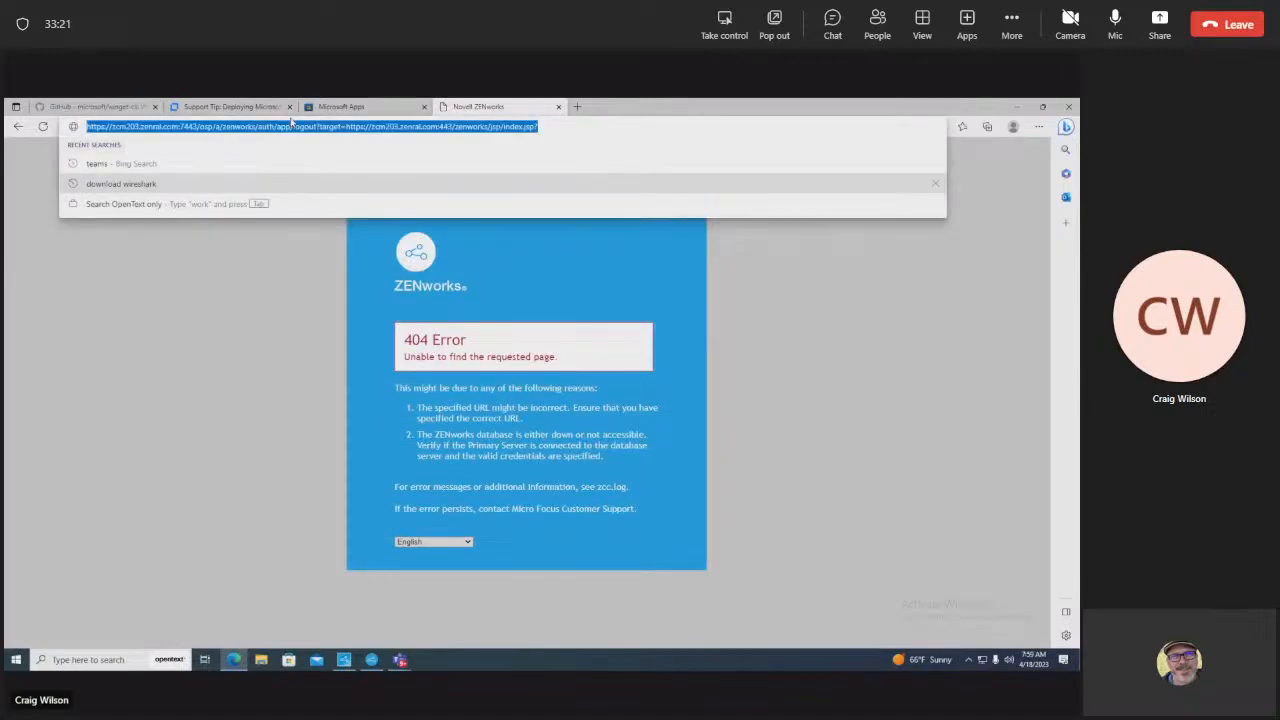
{"action": "left_click", "coordinate": [198, 126]}
{"action": "left_click_drag", "start_coordinate": [196, 127], "coordinate": [540, 127]}
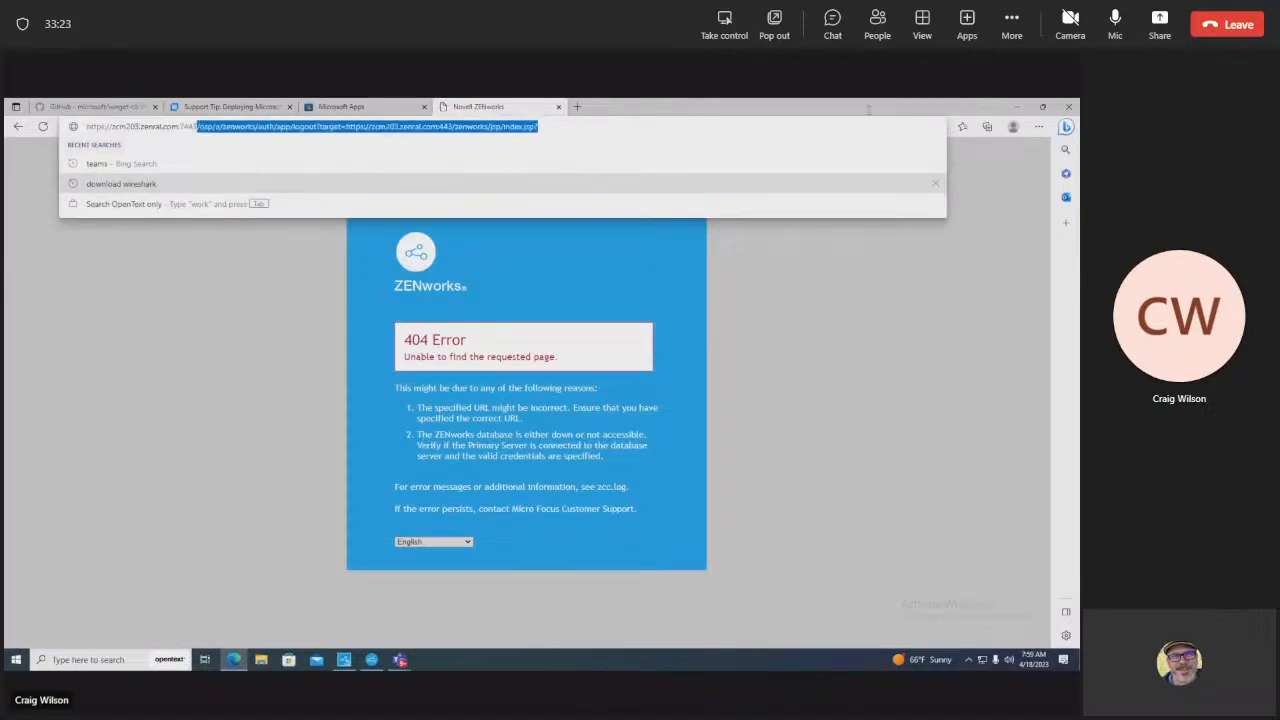
{"action": "key", "text": "Delete"}
{"action": "key", "text": "Return"}
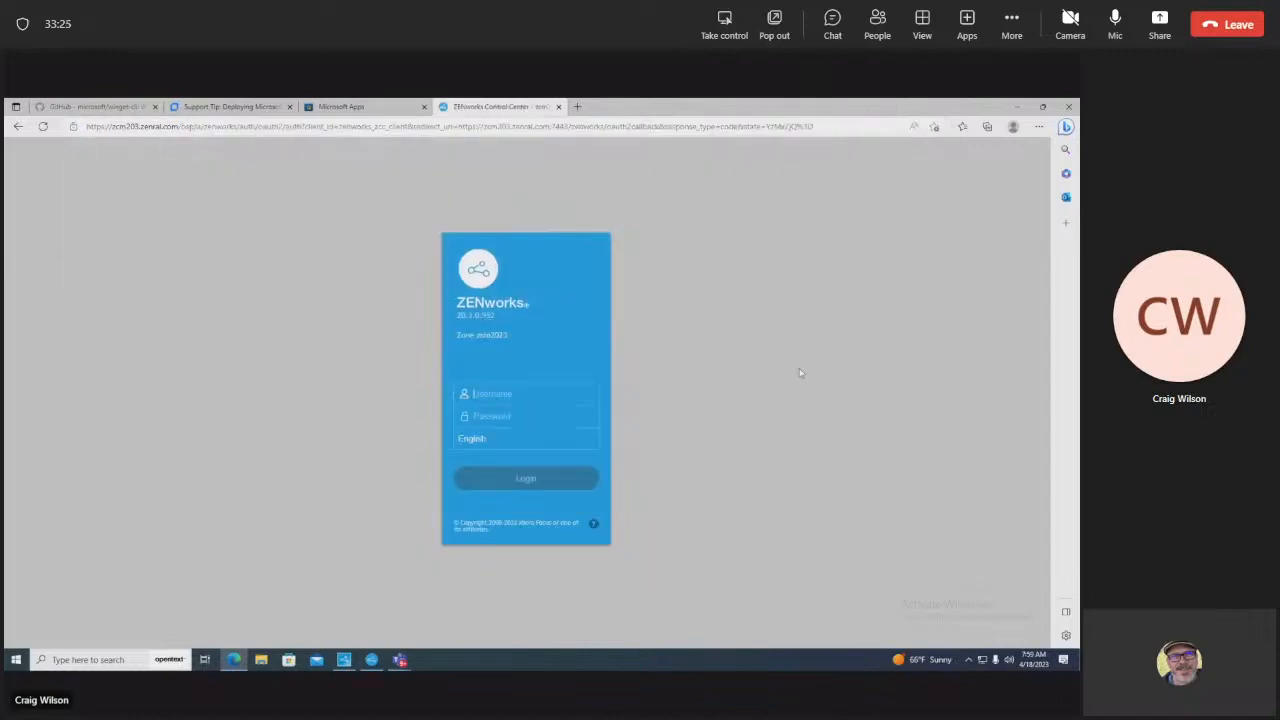
Step: Log in as administrator with the account password and open StoreApps > 1_DigiTrak Simple
{"action": "type", "text": "administrator******"}
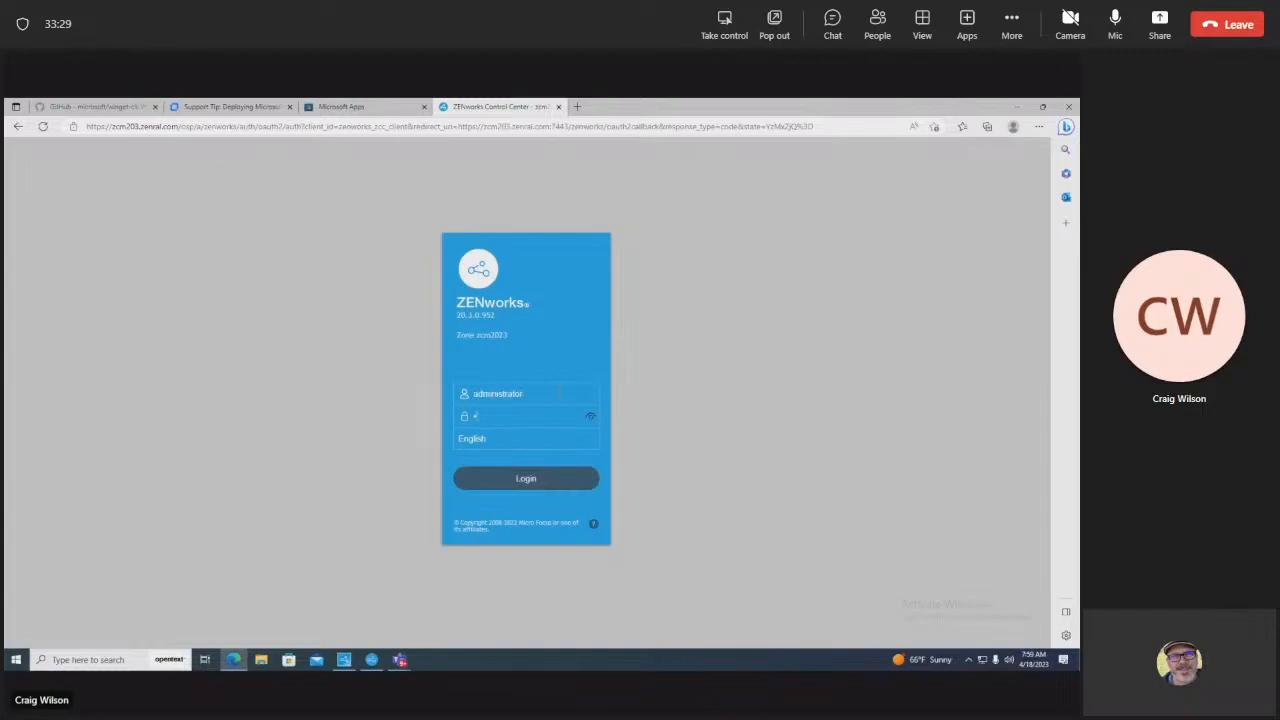
{"action": "key", "text": "Return"}
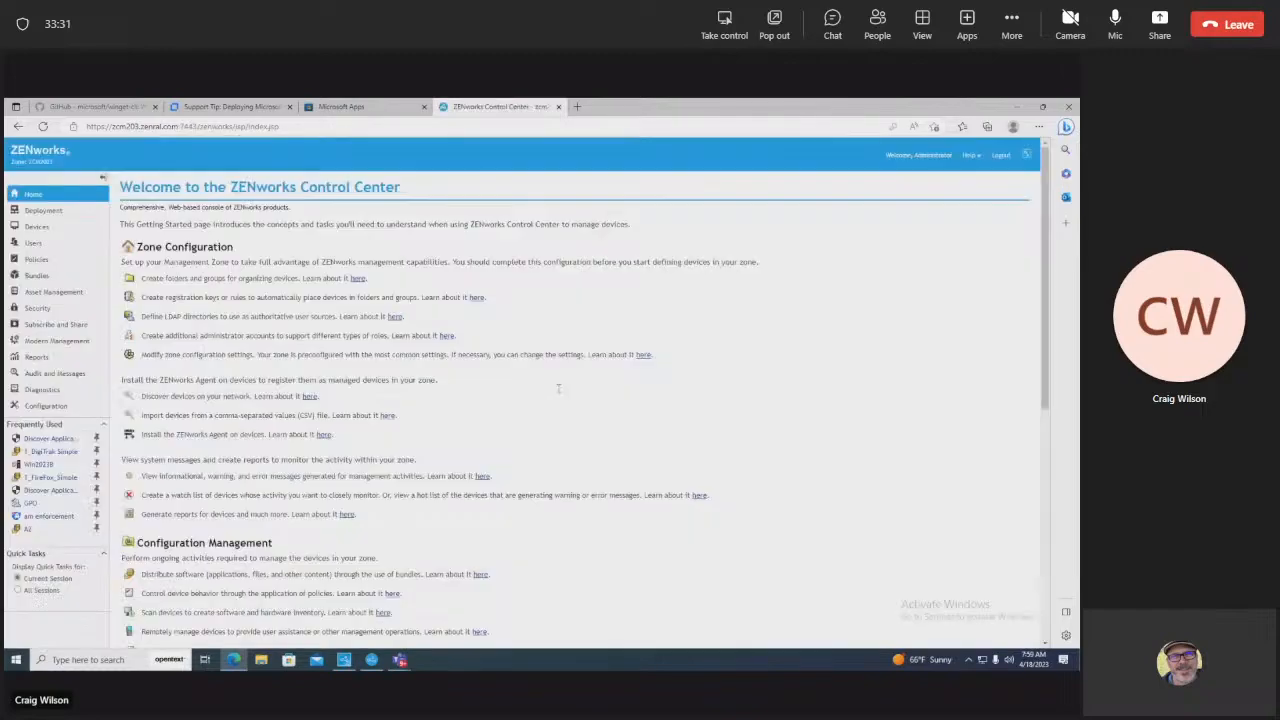
{"action": "left_click", "coordinate": [36, 277]}
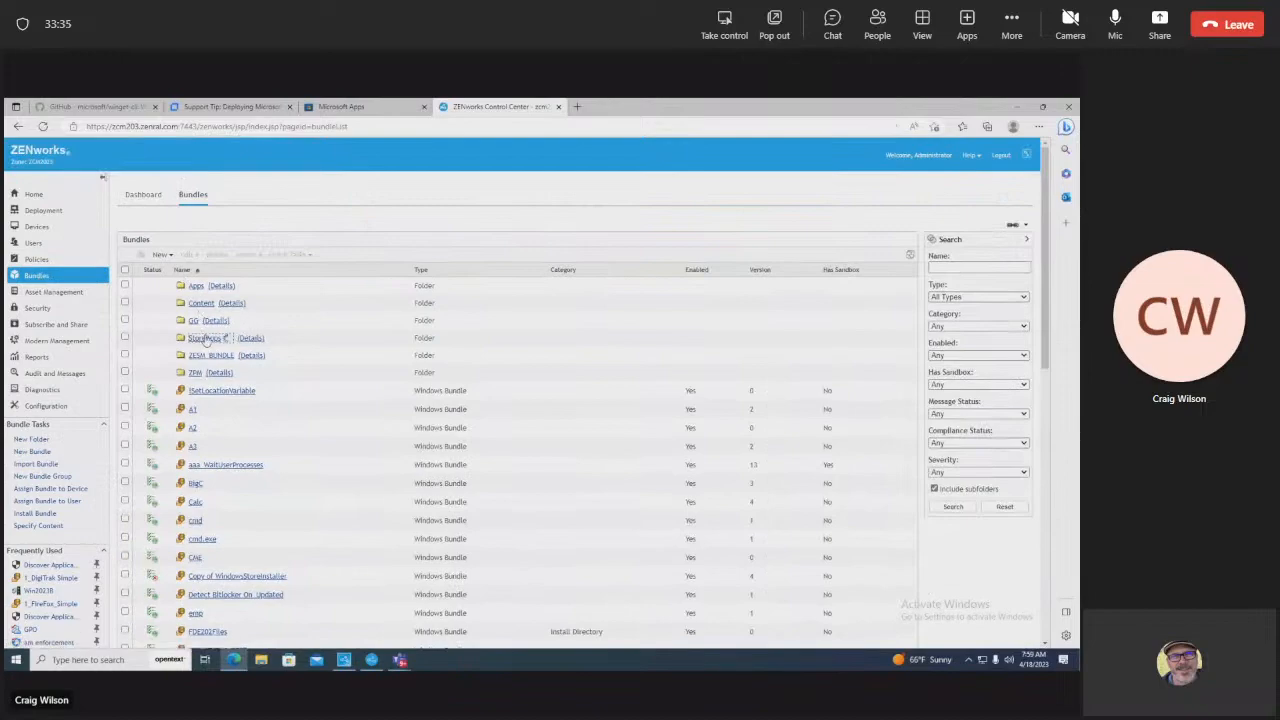
{"action": "left_click", "coordinate": [205, 339]}
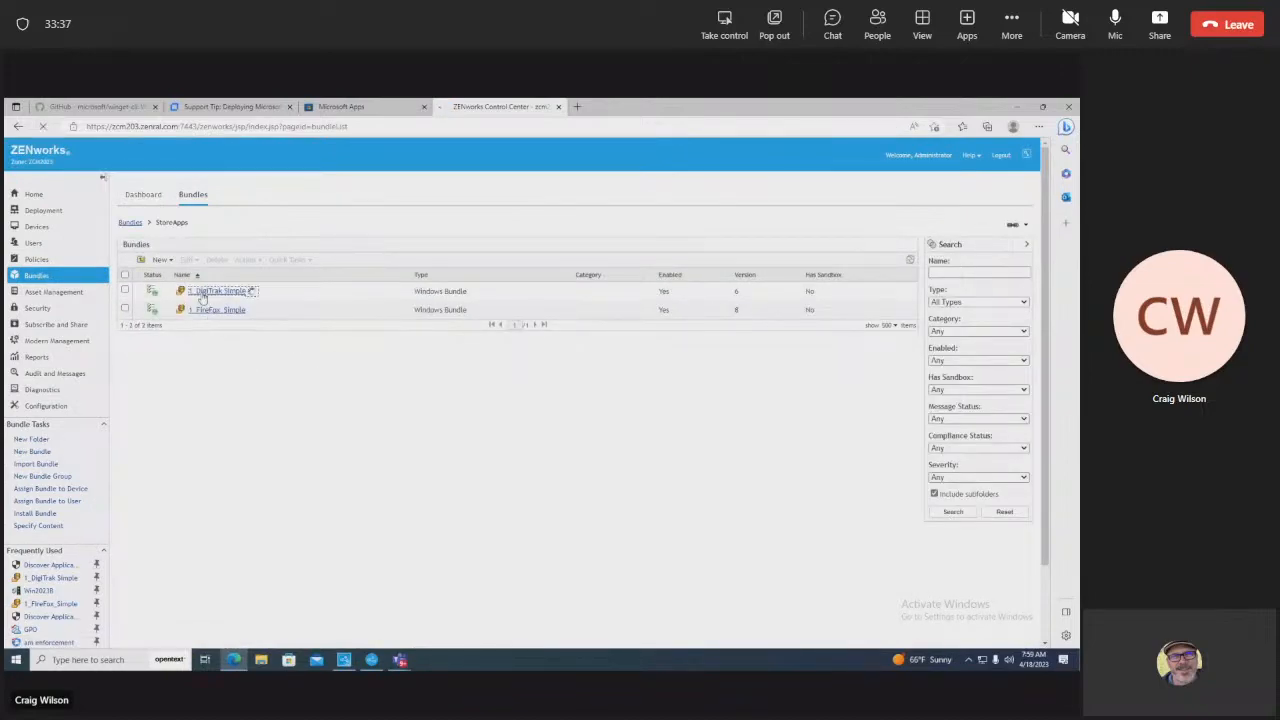
{"action": "left_click", "coordinate": [205, 292]}
Step: View the 'Installing DigiTrak from MS Store' install script's winget install command, then close it unchanged
{"action": "left_click", "coordinate": [370, 241]}
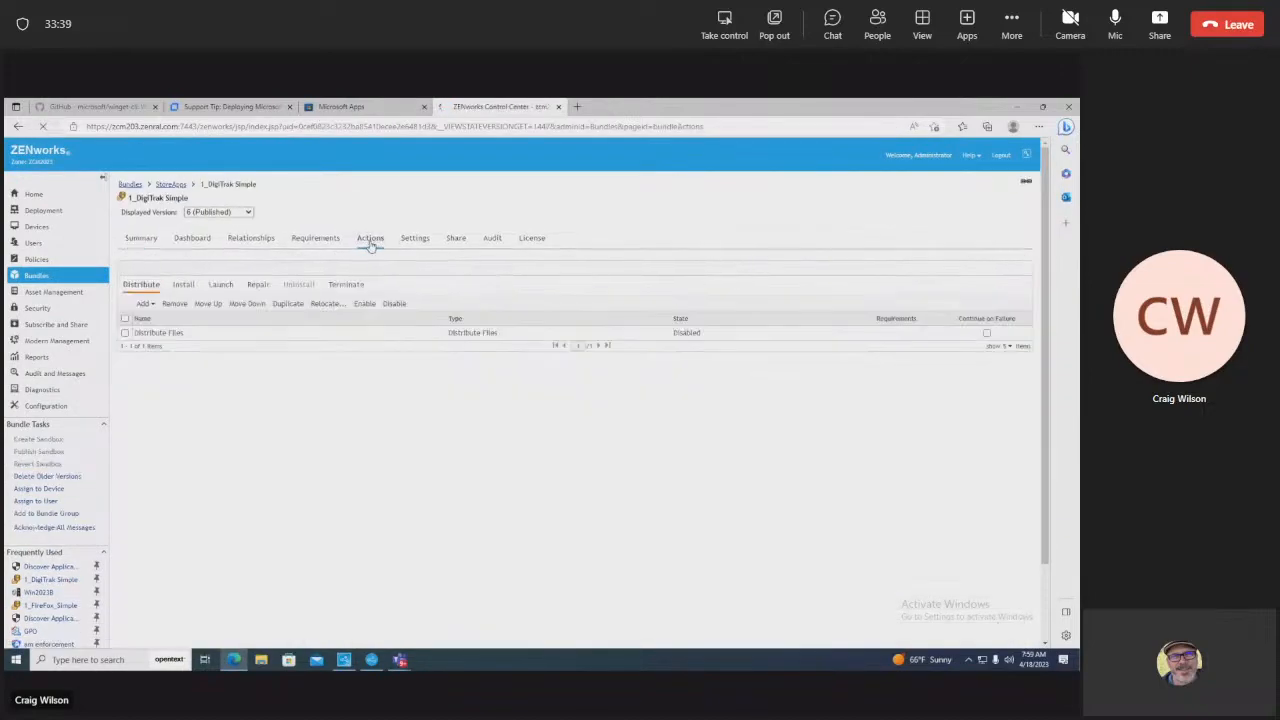
{"action": "left_click", "coordinate": [183, 288]}
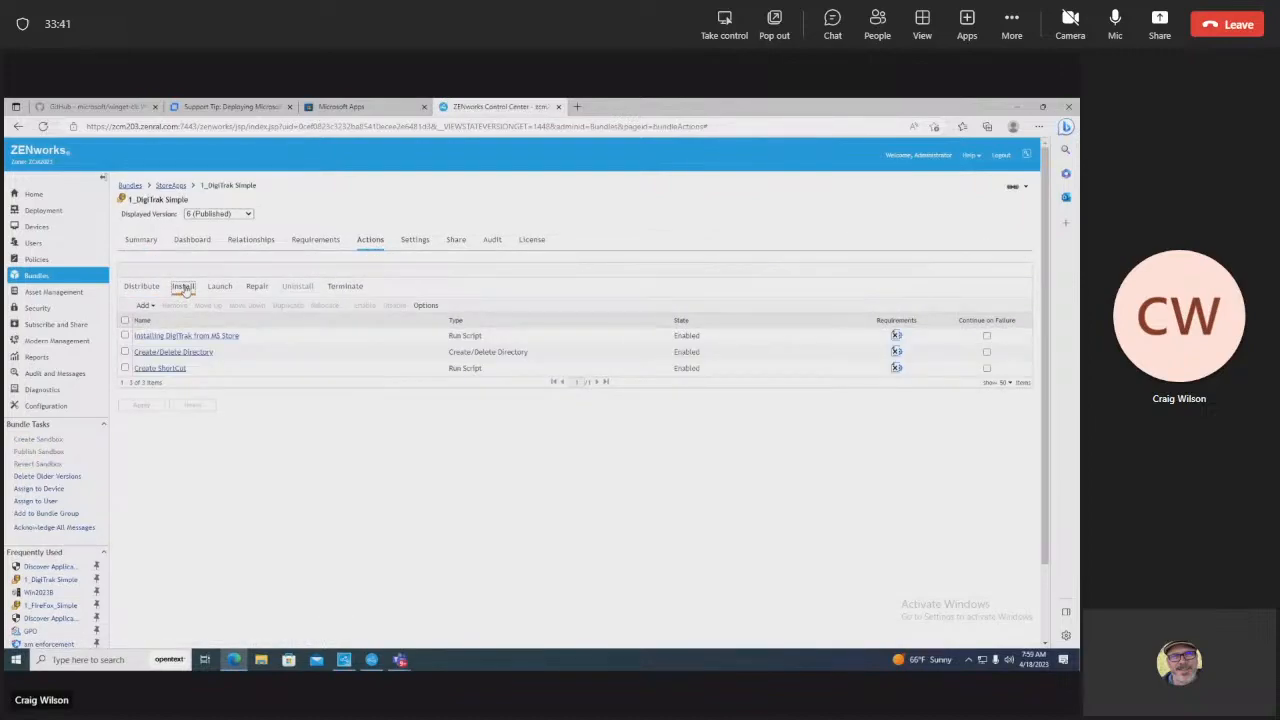
{"action": "left_click", "coordinate": [186, 336]}
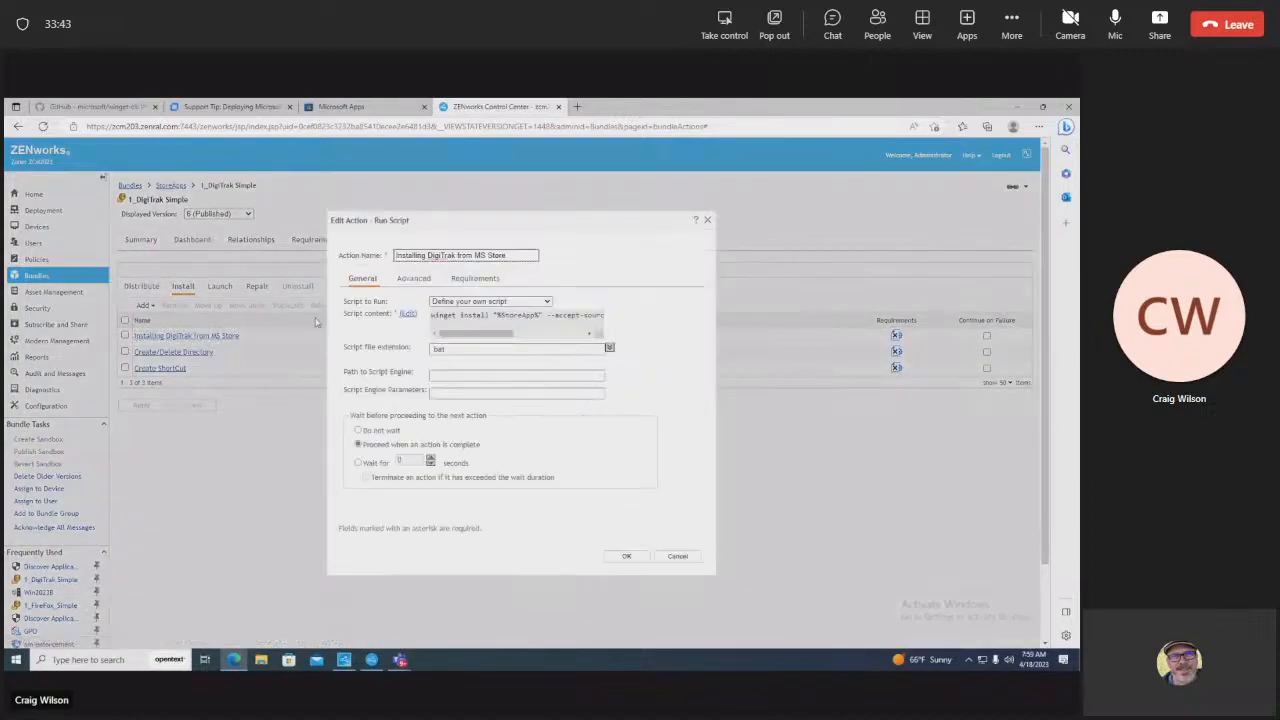
{"action": "left_click", "coordinate": [408, 315]}
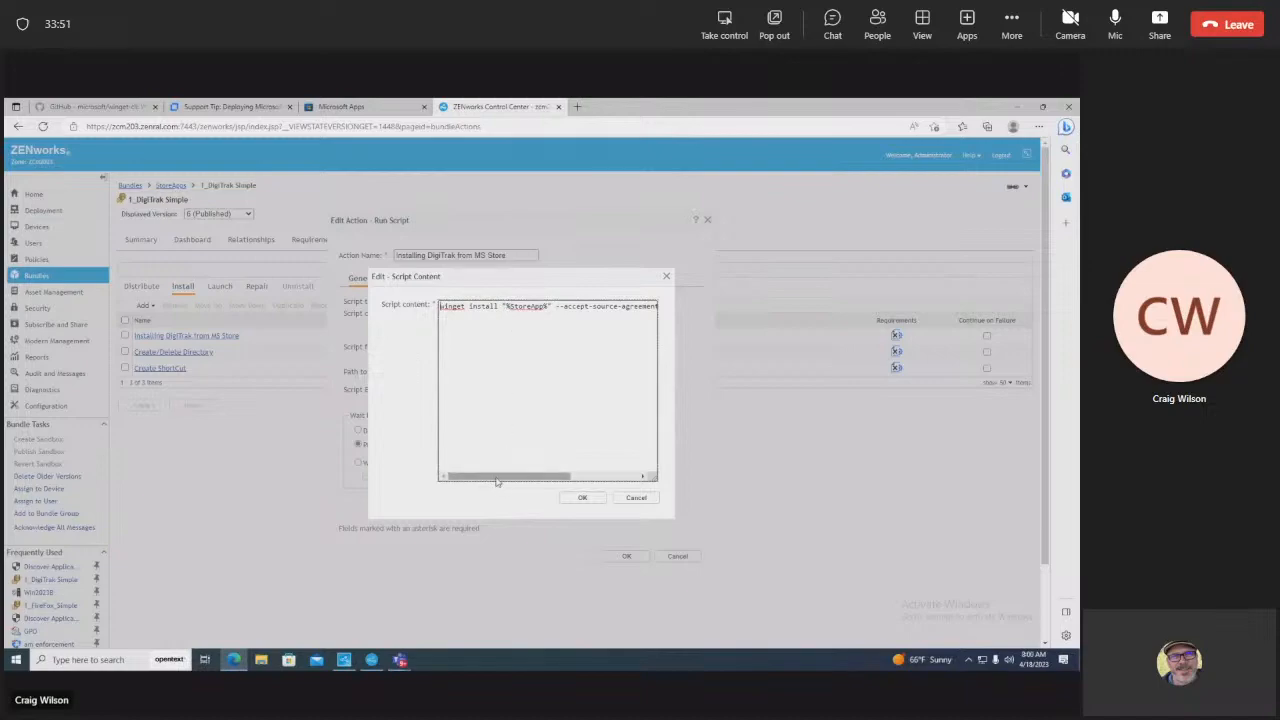
{"action": "left_click_drag", "start_coordinate": [496, 479], "coordinate": [573, 477]}
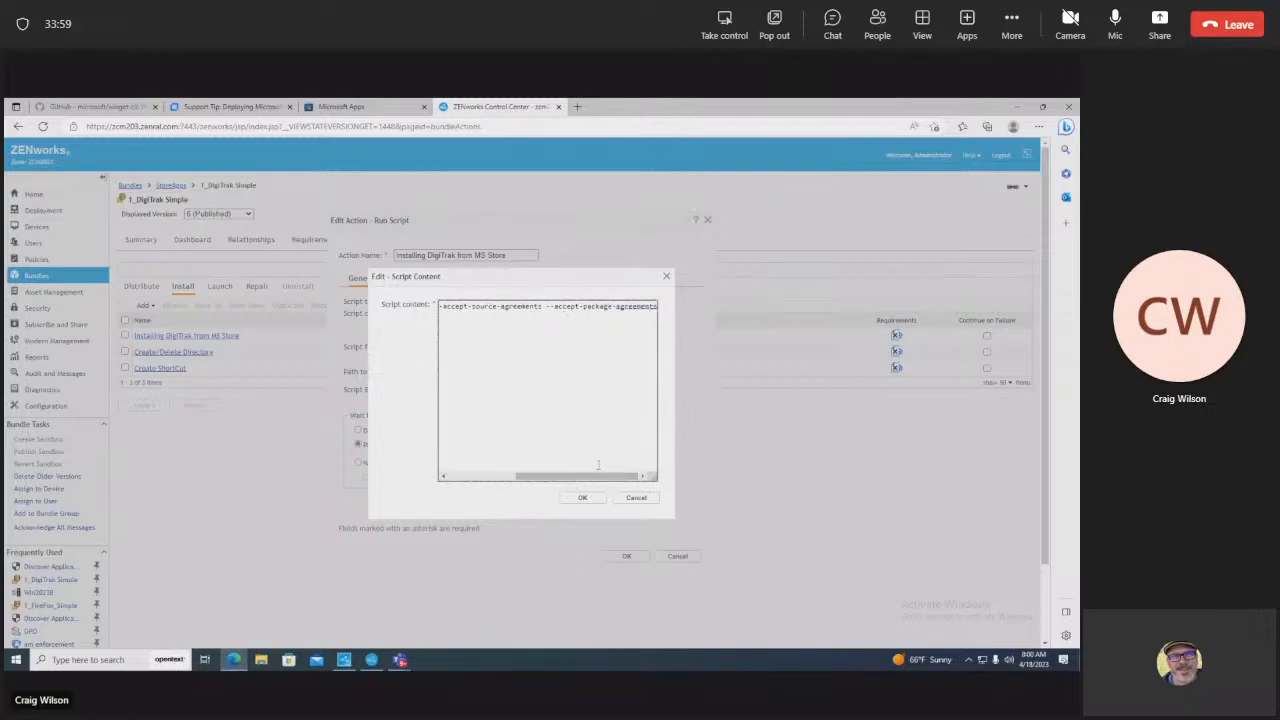
{"action": "left_click", "coordinate": [624, 500]}
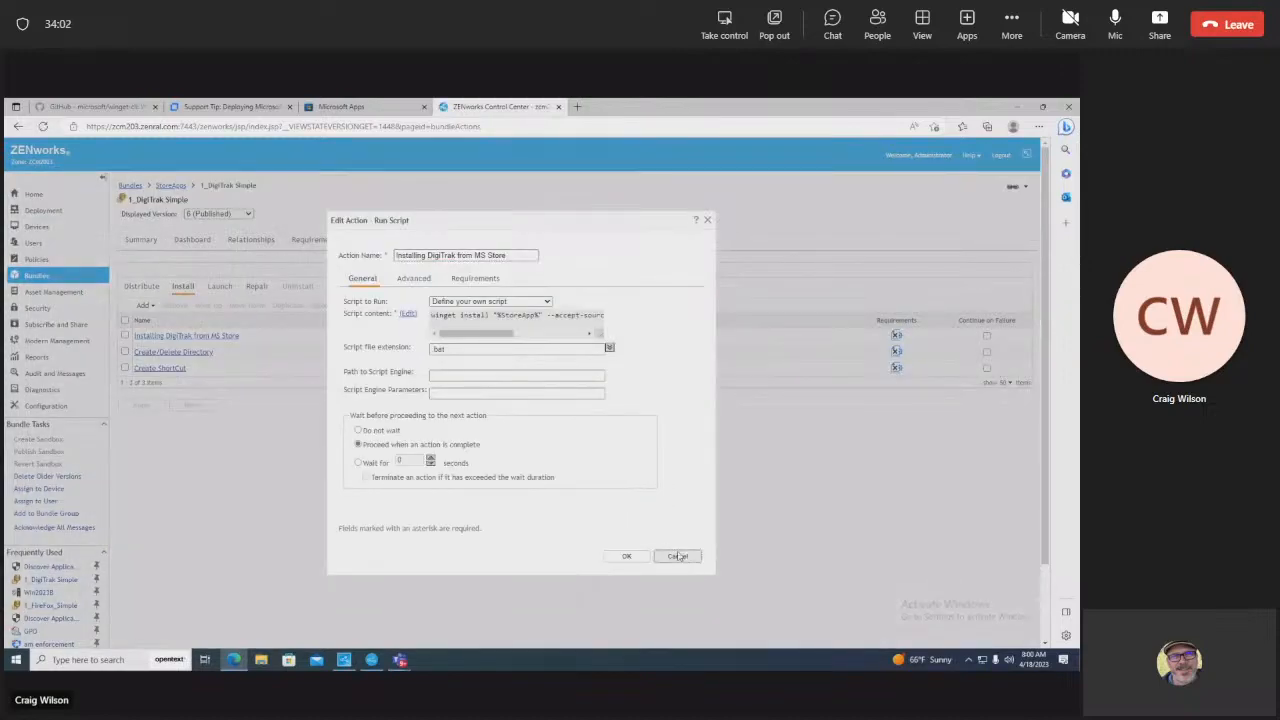
Step: Check the StoreApp system variable reads 'DigiTrak LWD Mobile', then leave System Variables unchanged
{"action": "left_click", "coordinate": [678, 557]}
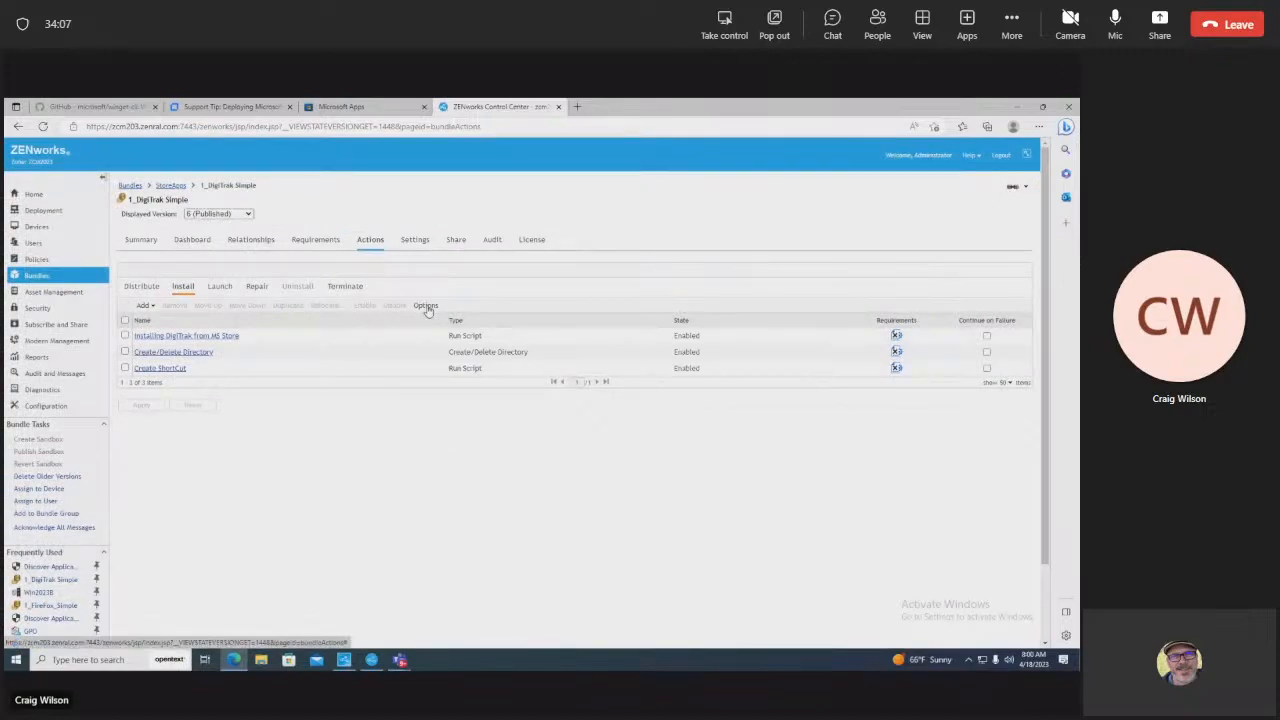
{"action": "left_click", "coordinate": [409, 241]}
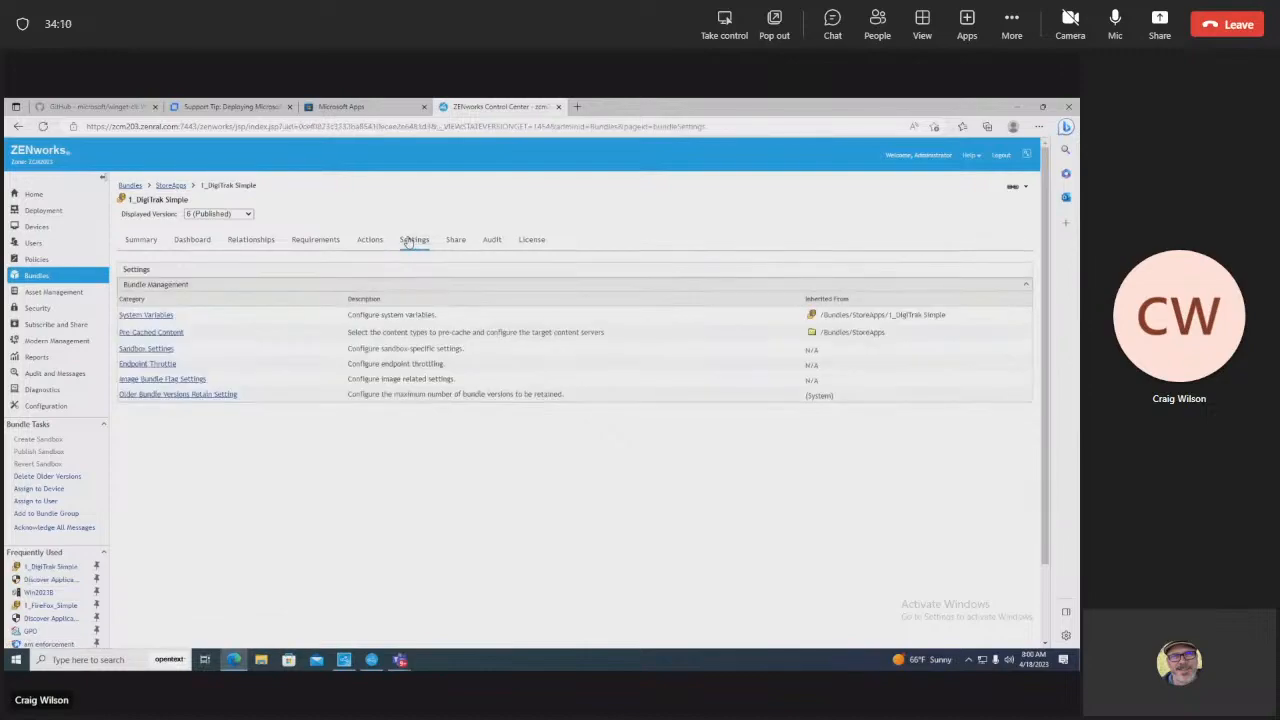
{"action": "left_click", "coordinate": [150, 315]}
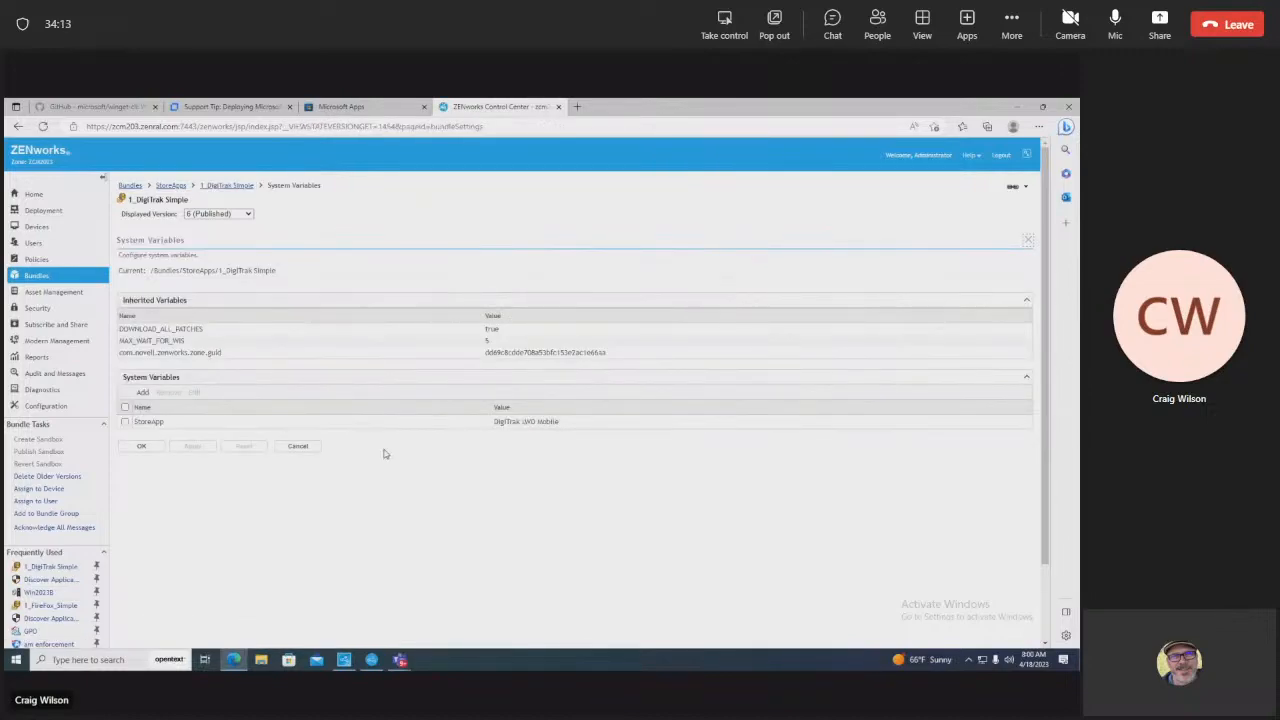
{"action": "left_click_drag", "start_coordinate": [570, 422], "coordinate": [494, 422]}
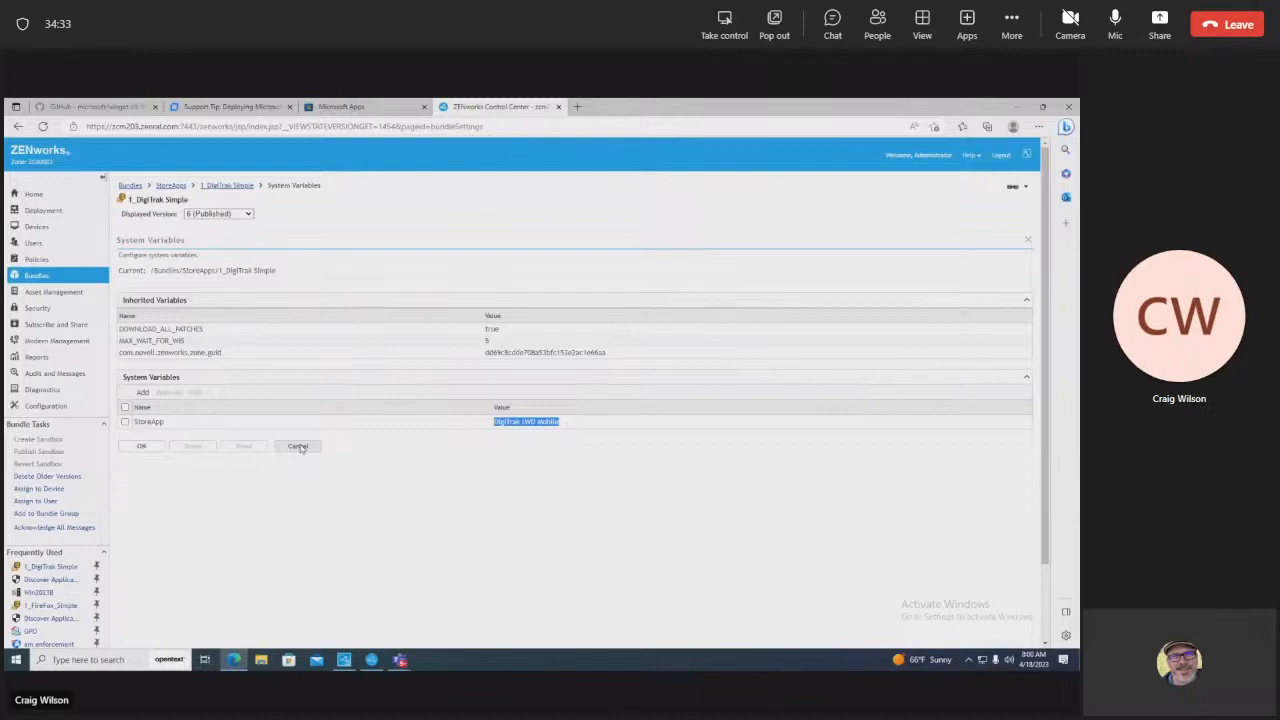
{"action": "left_click", "coordinate": [298, 446]}
{"action": "left_click", "coordinate": [287, 448]}
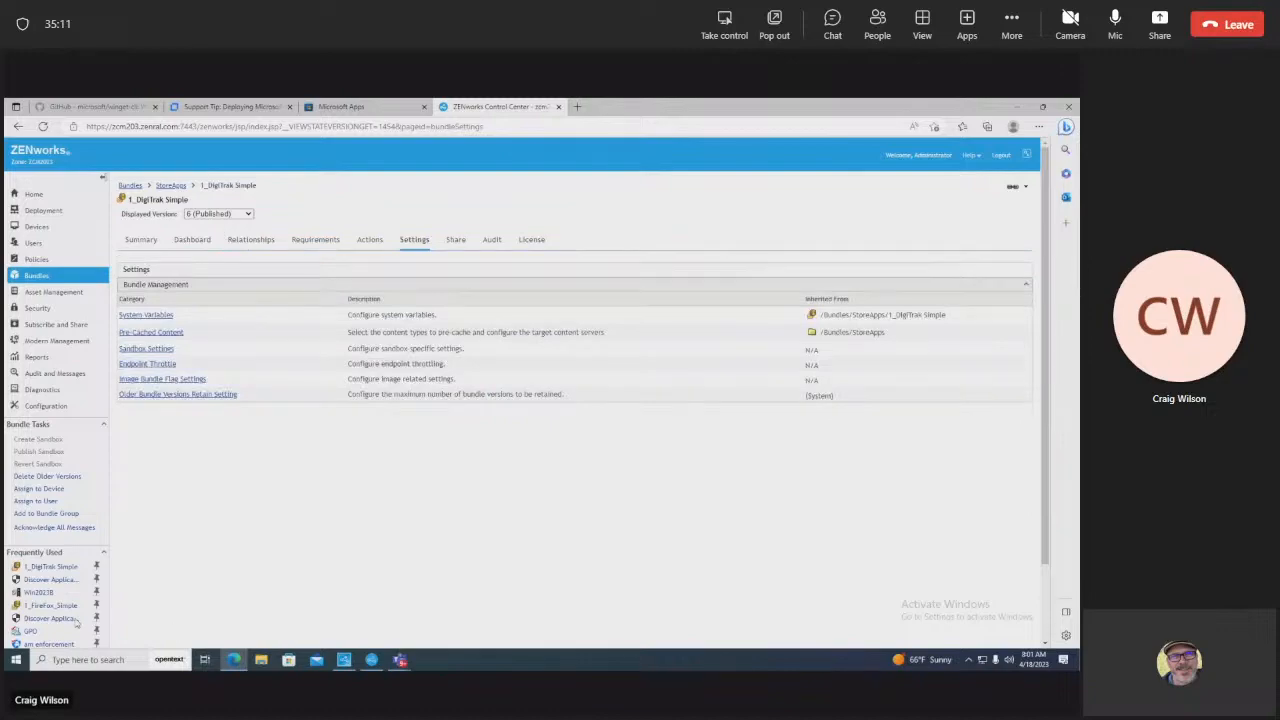
Step: Open Command Prompt from Run and run winget to show its help
{"action": "right_click", "coordinate": [16, 659]}
{"action": "left_click", "coordinate": [34, 604]}
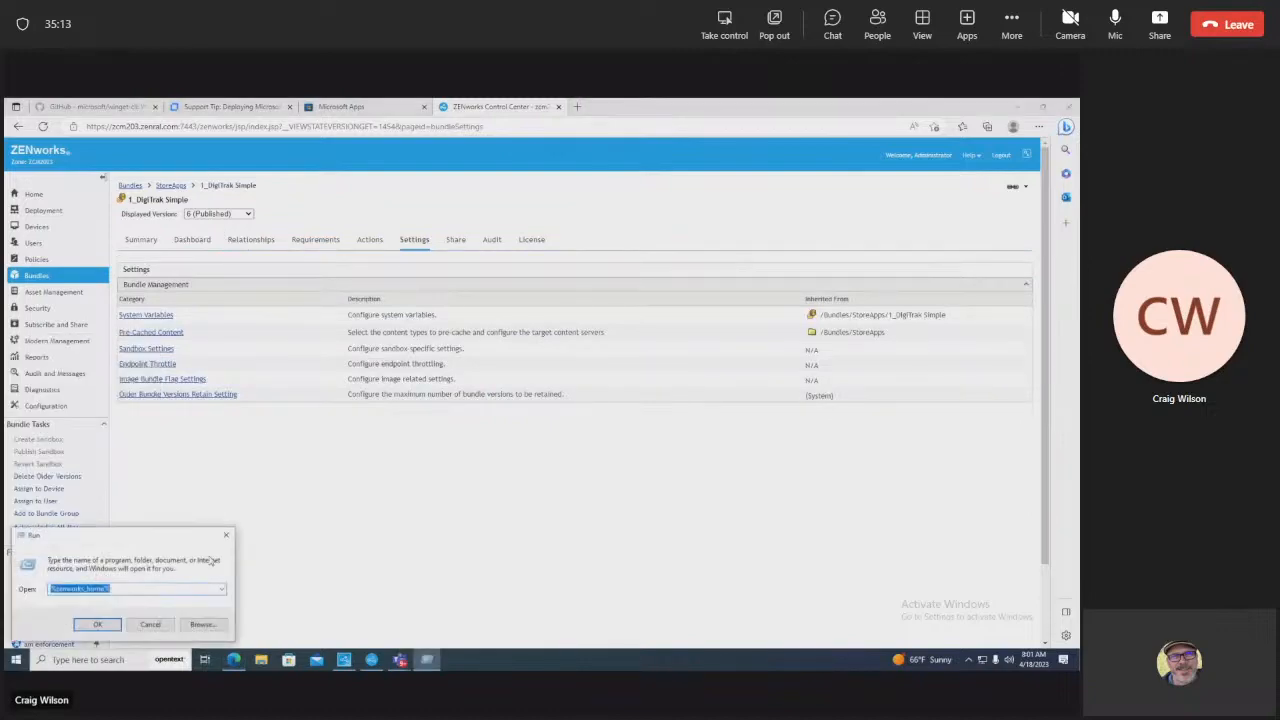
{"action": "type", "text": "cmd"}
{"action": "key", "text": "Return"}
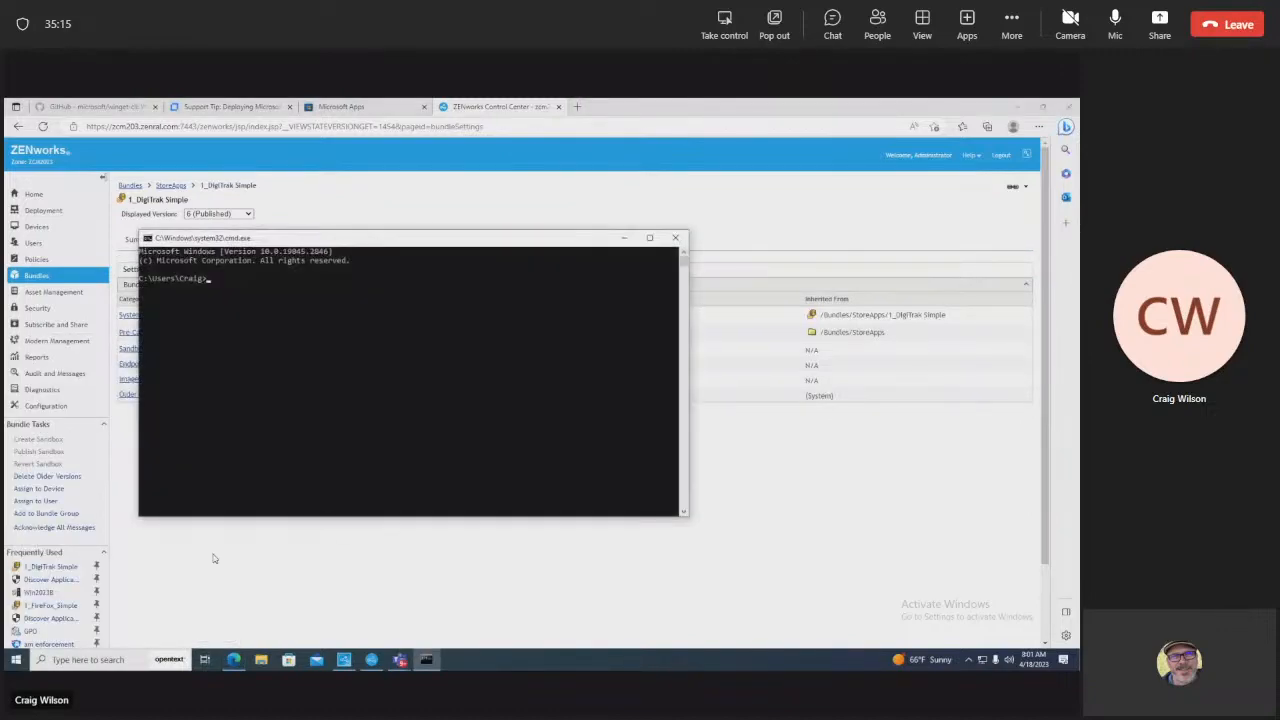
{"action": "type", "text": "winget"}
{"action": "key", "text": "Return"}
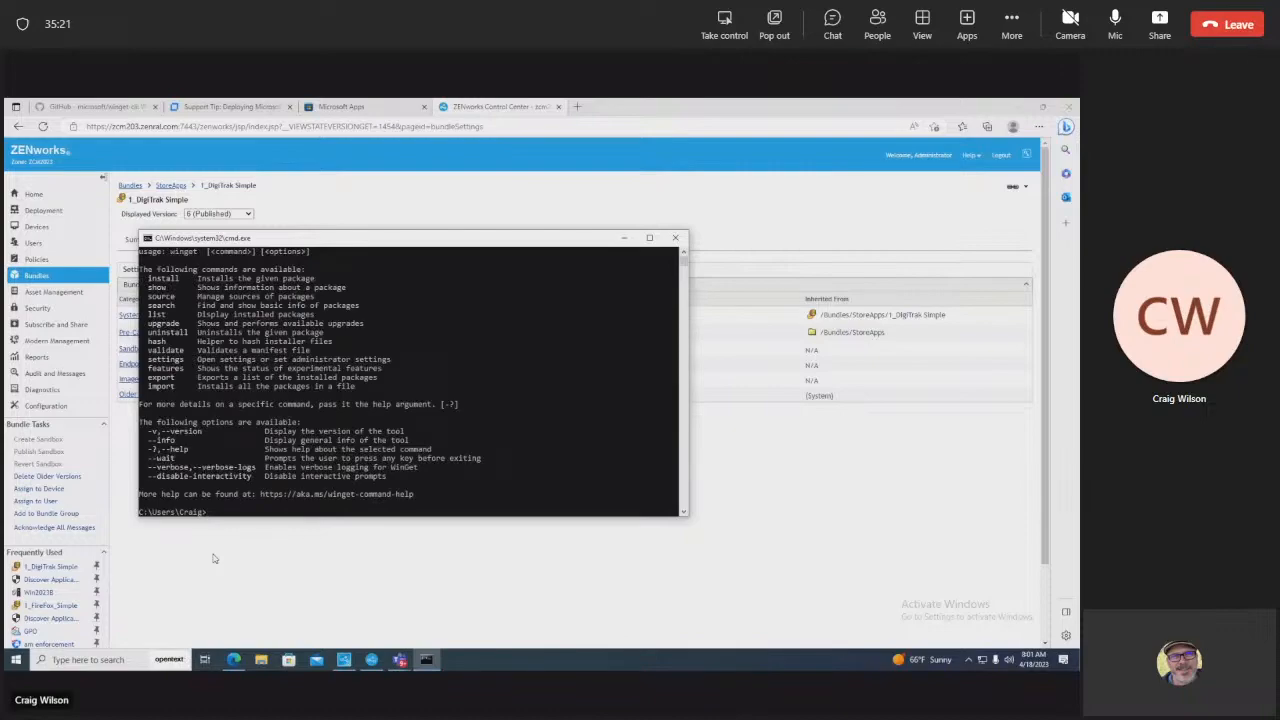
Step: Run 'winget list' to find LWD Mobile among installed packages, then close the console
{"action": "key", "text": "Return"}
{"action": "type", "text": "winget list"}
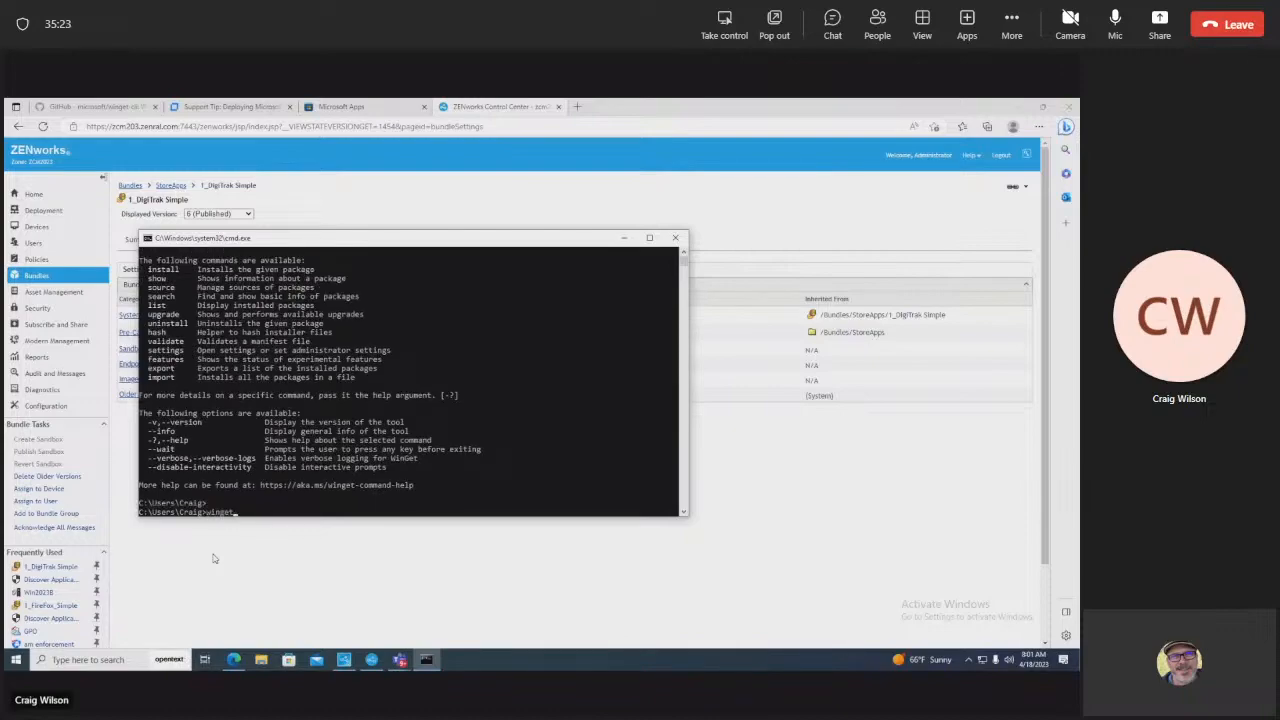
{"action": "key", "text": "Return"}
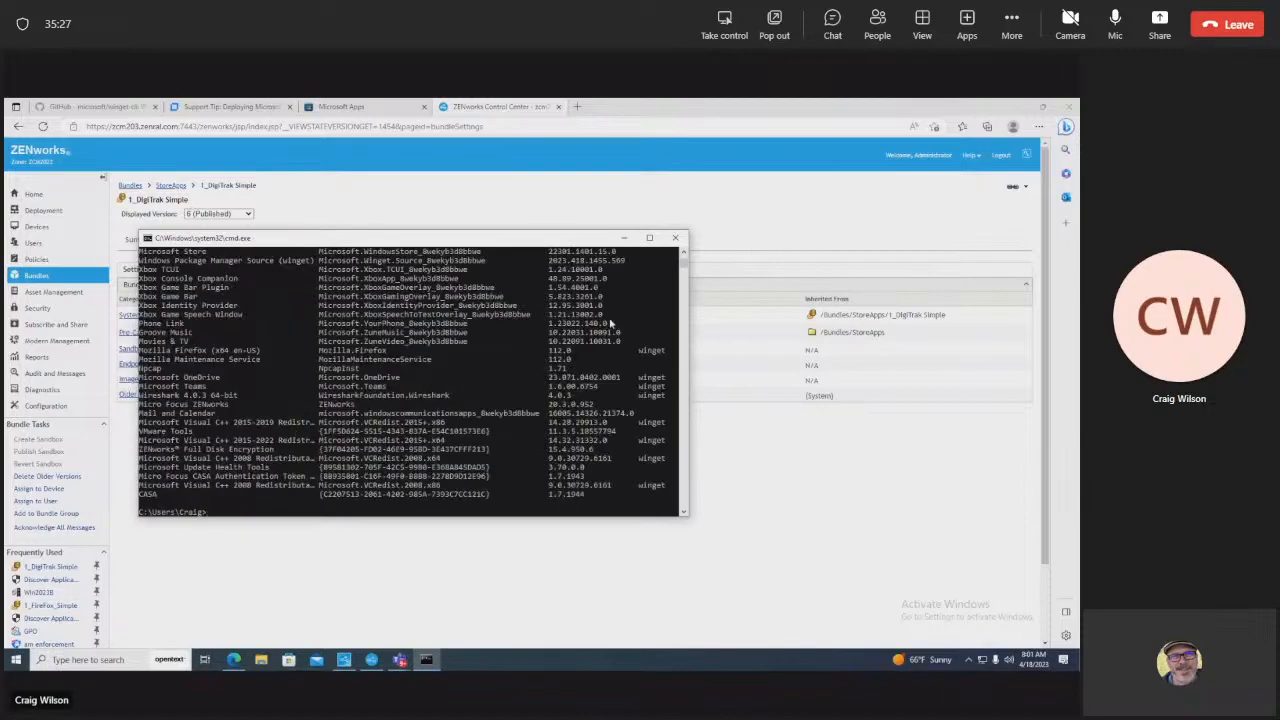
{"action": "left_click", "coordinate": [684, 254]}
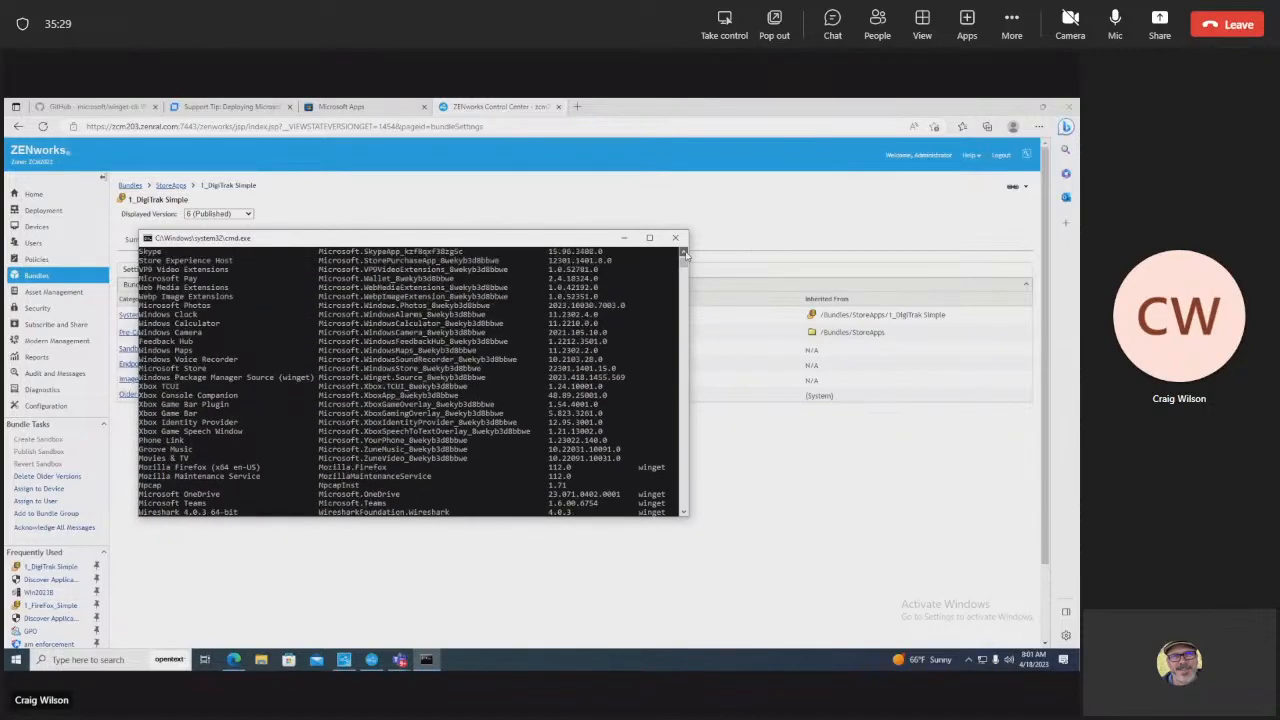
{"action": "left_click_drag", "start_coordinate": [684, 254], "coordinate": [684, 254]}
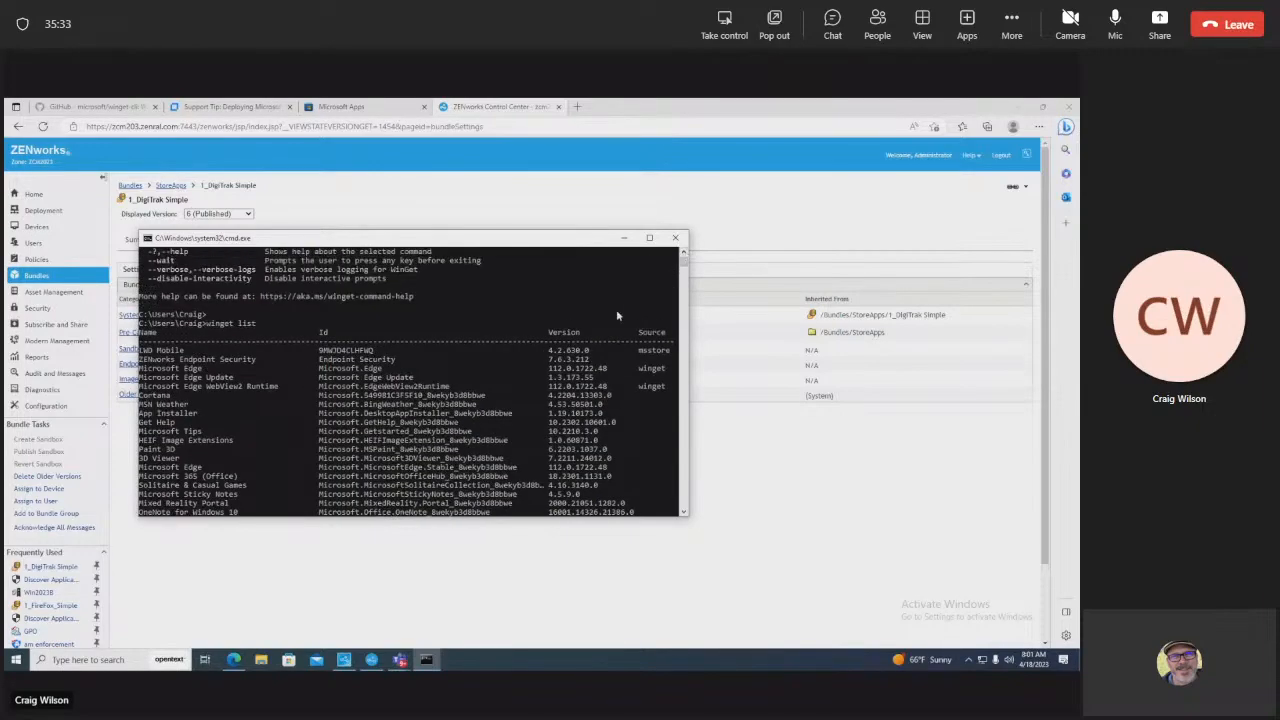
{"action": "left_click", "coordinate": [375, 109]}
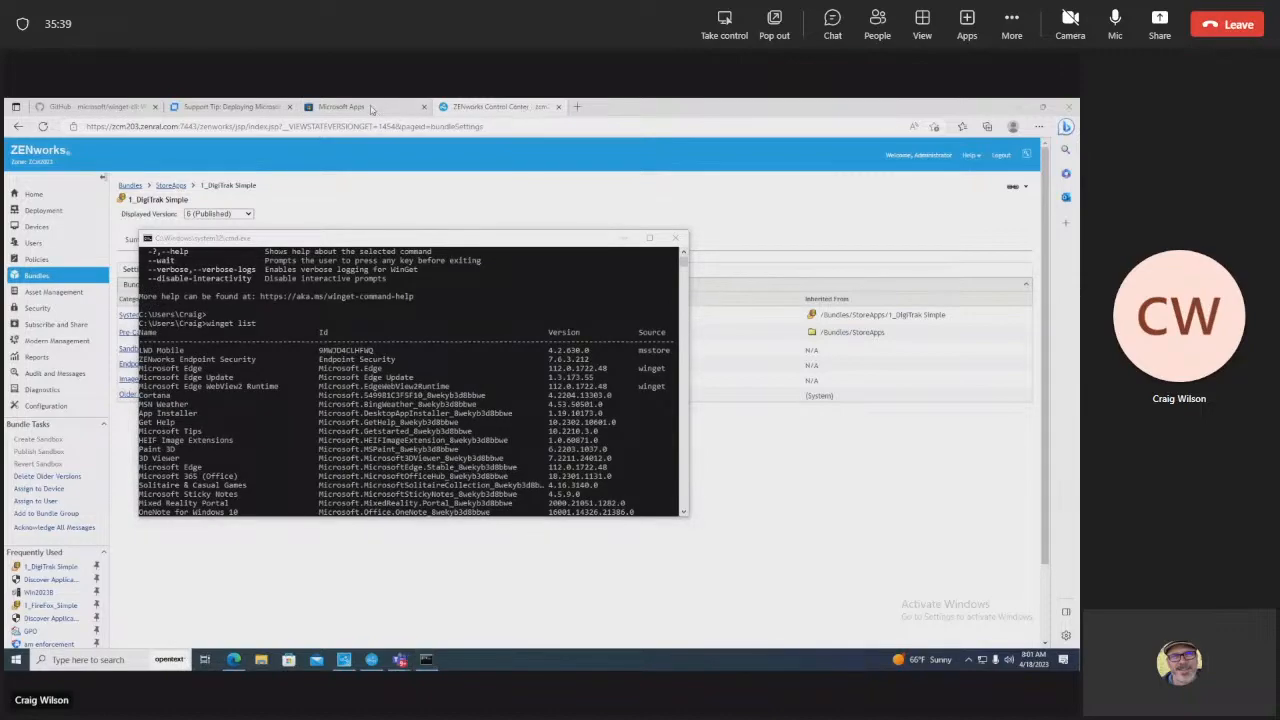
{"action": "mouse_move", "coordinate": [403, 243]}
{"action": "left_mouse_down"}
{"action": "mouse_move", "coordinate": [530, 256]}
{"action": "mouse_move", "coordinate": [412, 247]}
{"action": "left_mouse_up"}
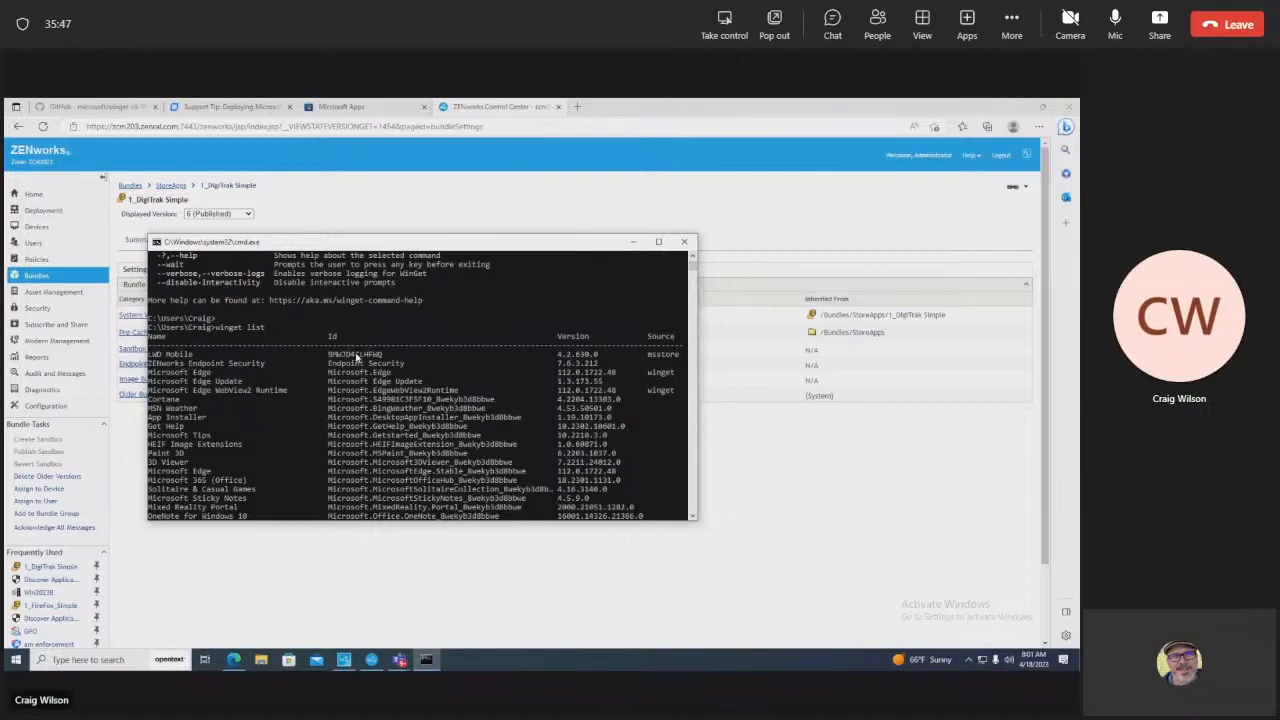
{"action": "left_click", "coordinate": [391, 356]}
{"action": "mouse_move", "coordinate": [691, 267]}
{"action": "left_mouse_down"}
{"action": "mouse_move", "coordinate": [691, 298]}
{"action": "mouse_move", "coordinate": [691, 256]}
{"action": "left_mouse_up"}
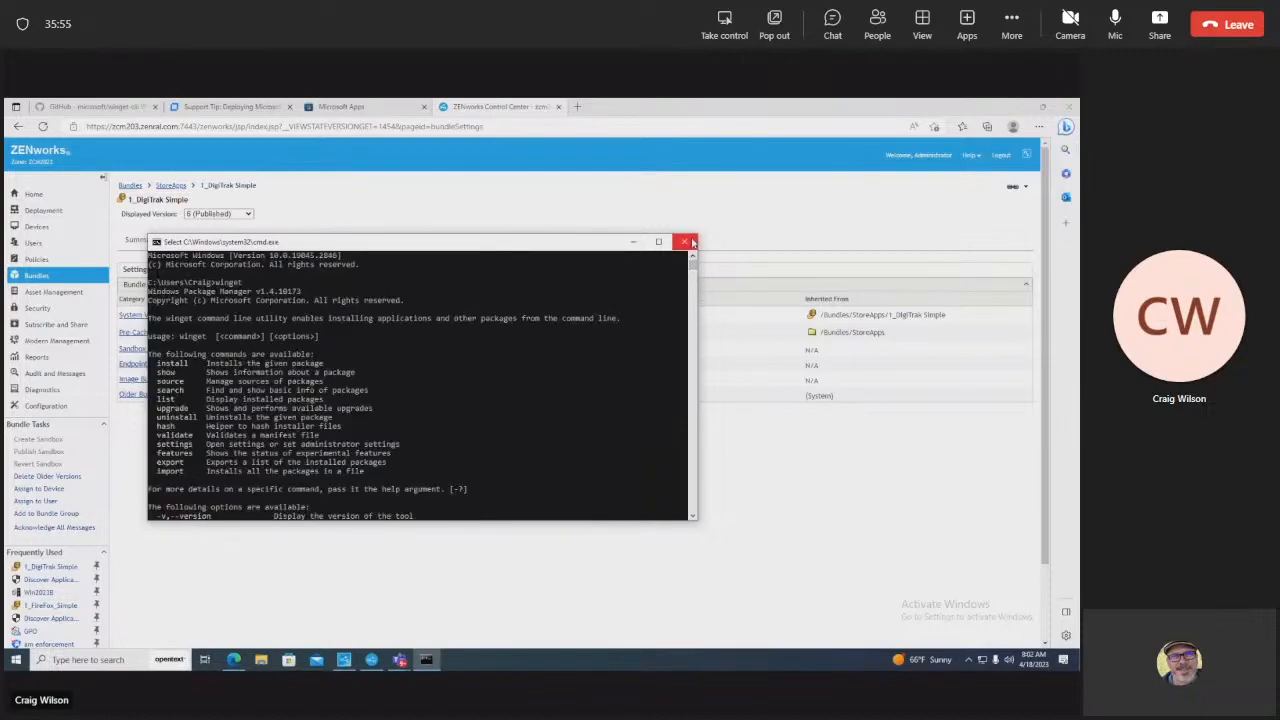
{"action": "left_click", "coordinate": [684, 242]}
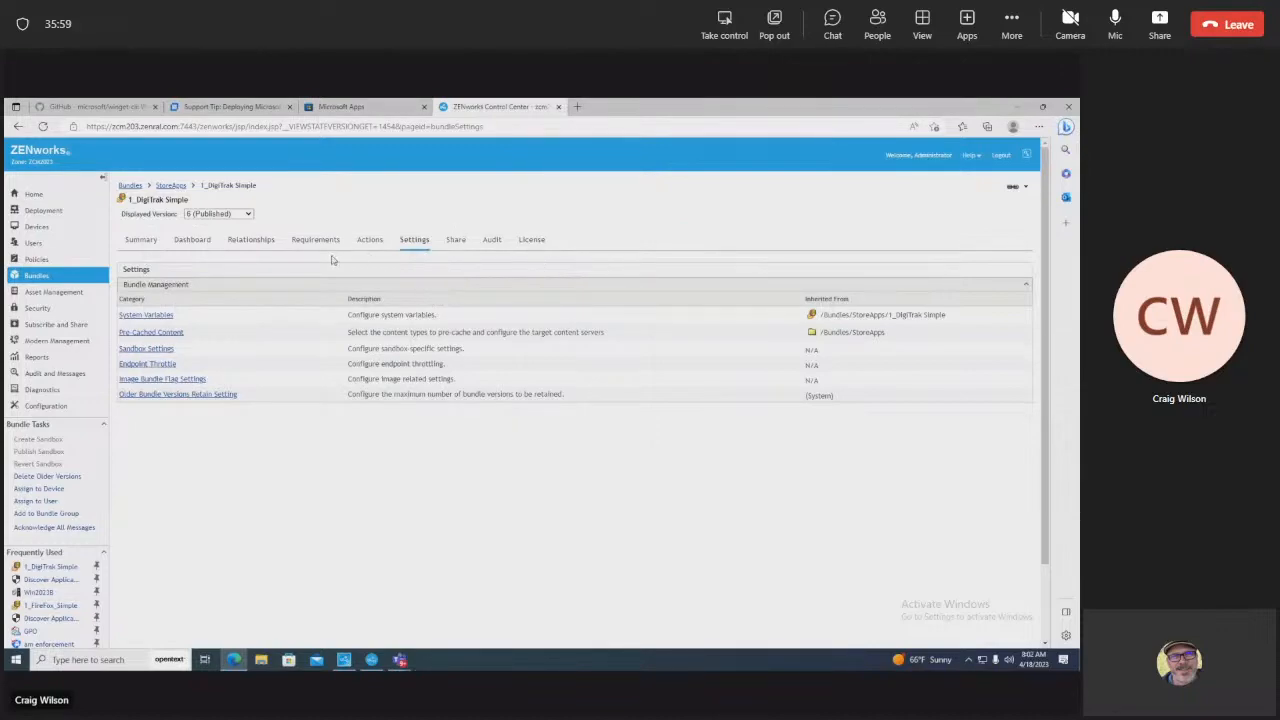
Step: Launch cmd from Run and execute 'winget list'
{"action": "left_click", "coordinate": [16, 660]}
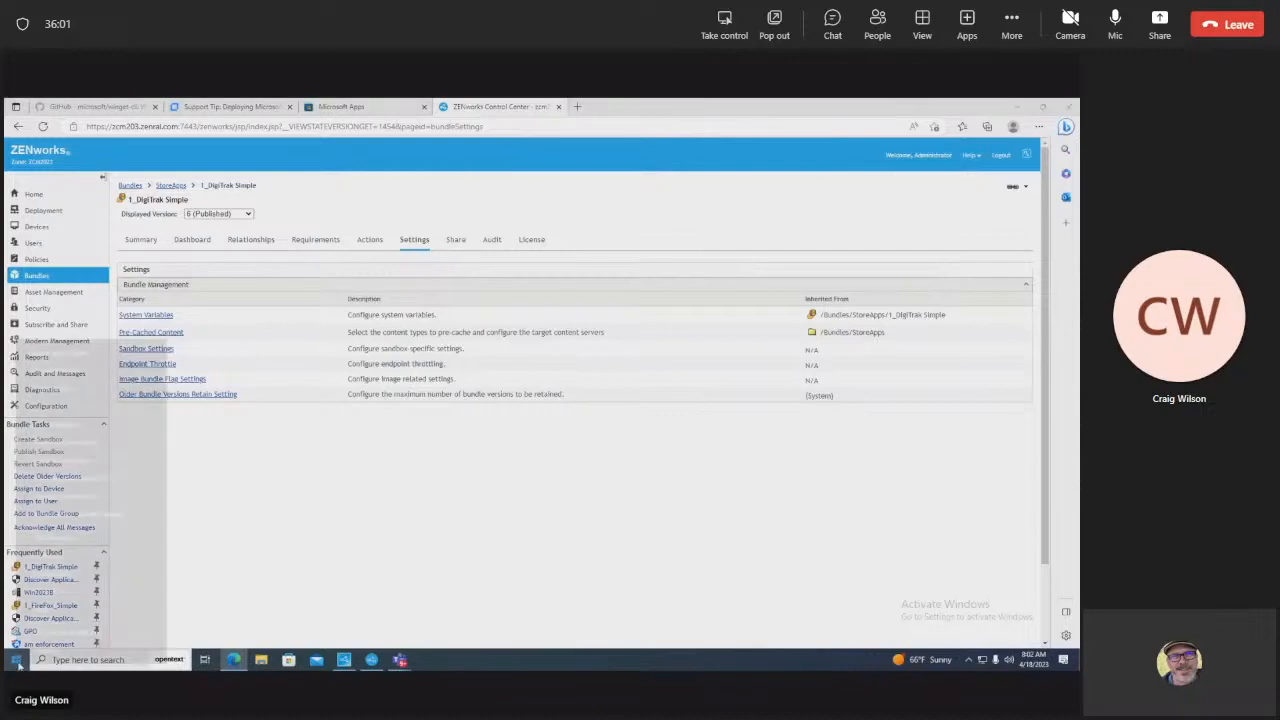
{"action": "left_click", "coordinate": [40, 612]}
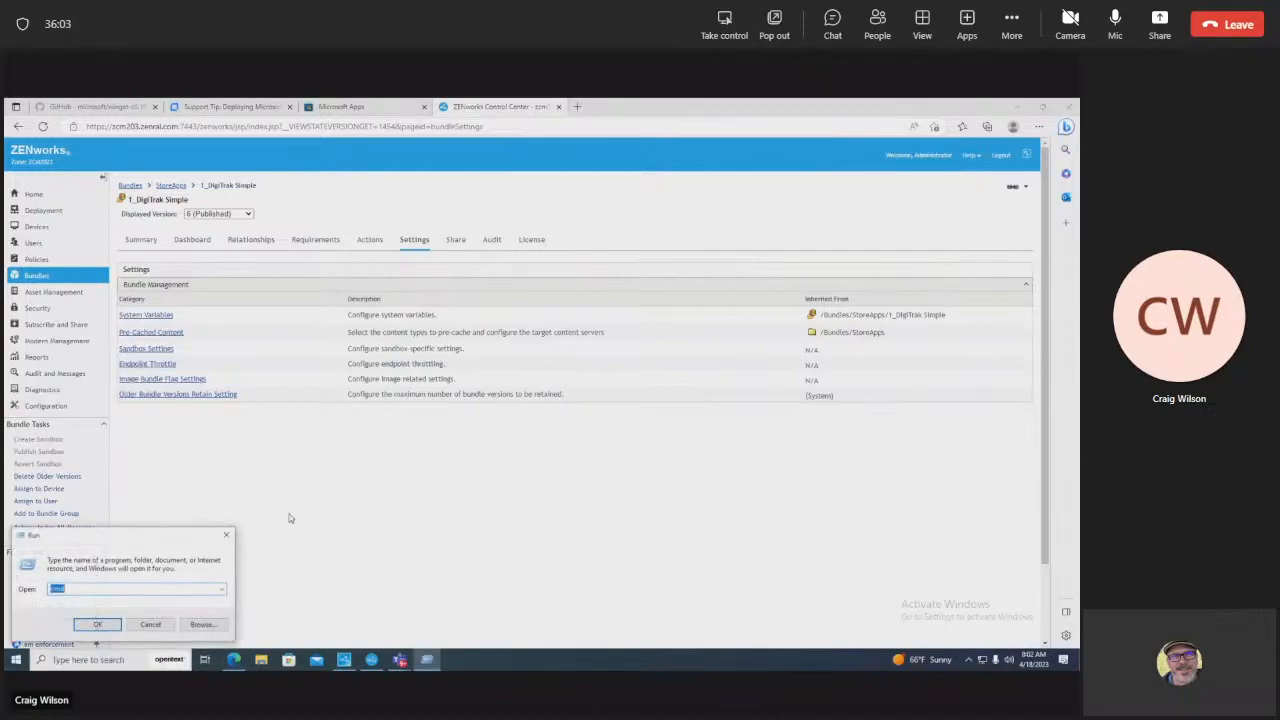
{"action": "key", "text": "Return"}
{"action": "type", "text": "wing"}
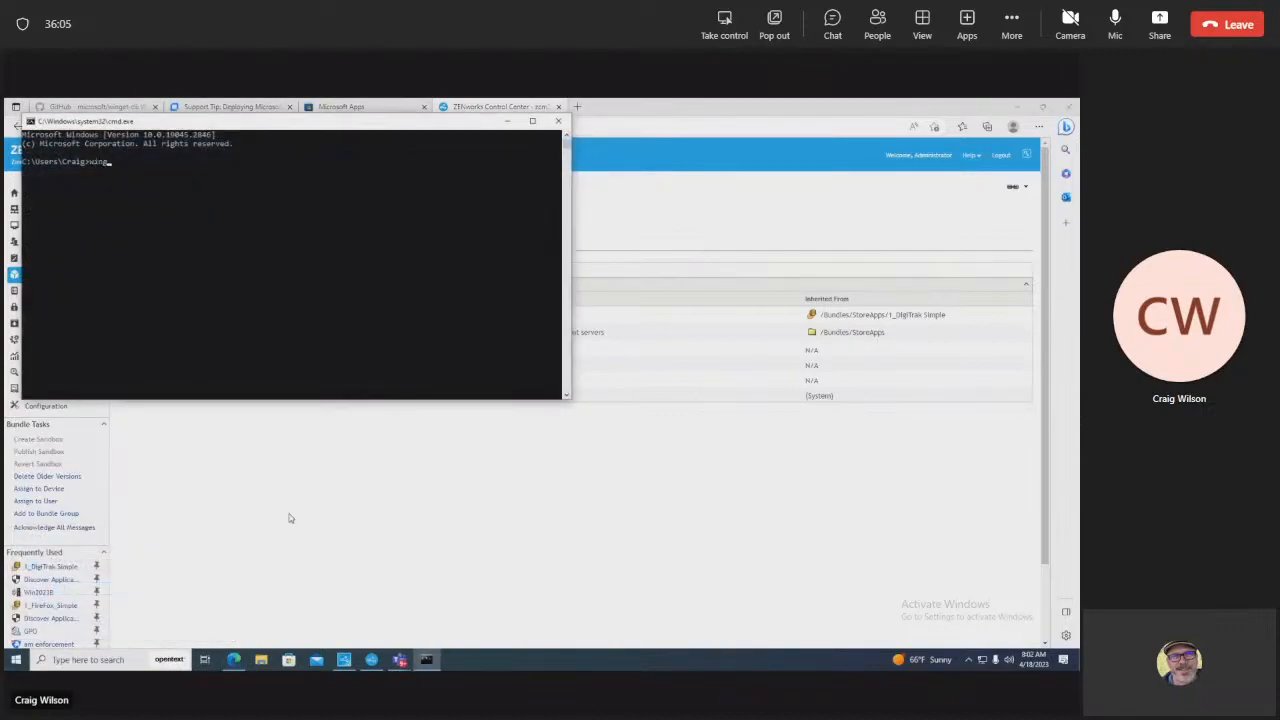
{"action": "type", "text": "et list"}
{"action": "key", "text": "Return"}
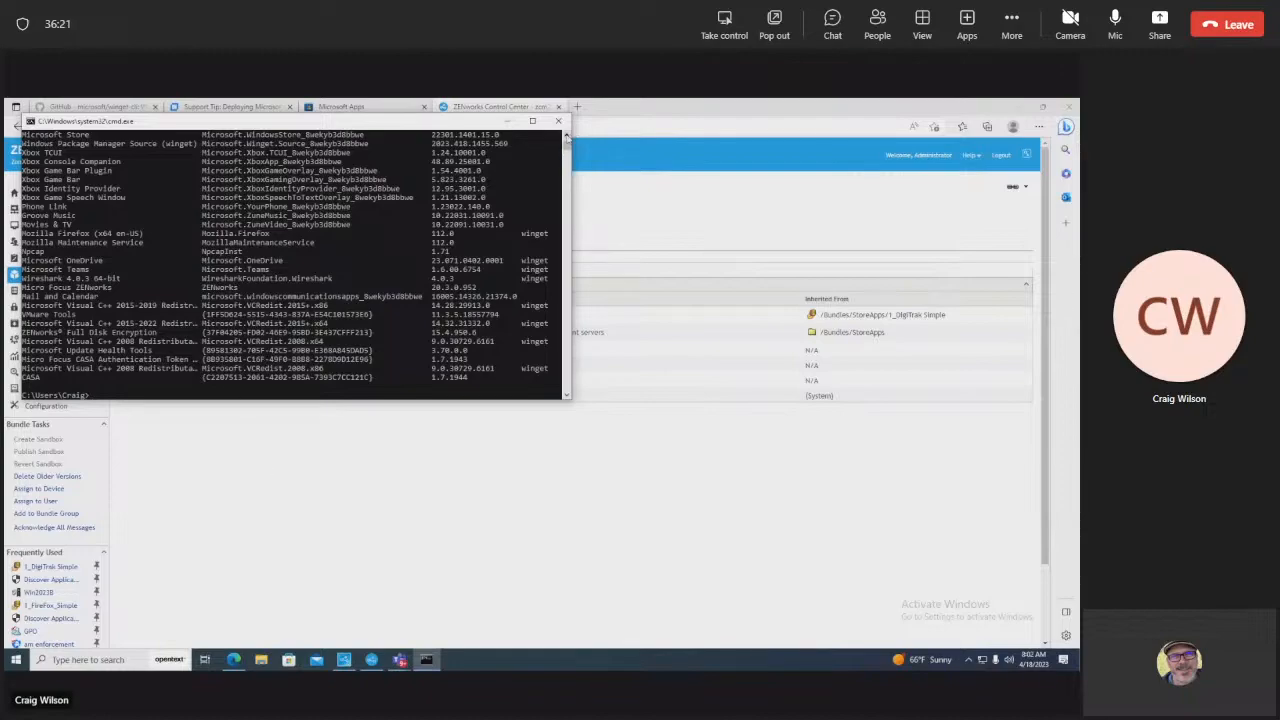
Step: Select the LWD Mobile entry (4.2.630.0, msstore) in the output, then minimize the console
{"action": "scroll", "coordinate": [566, 136], "scroll_direction": "up", "scroll_amount": 10}
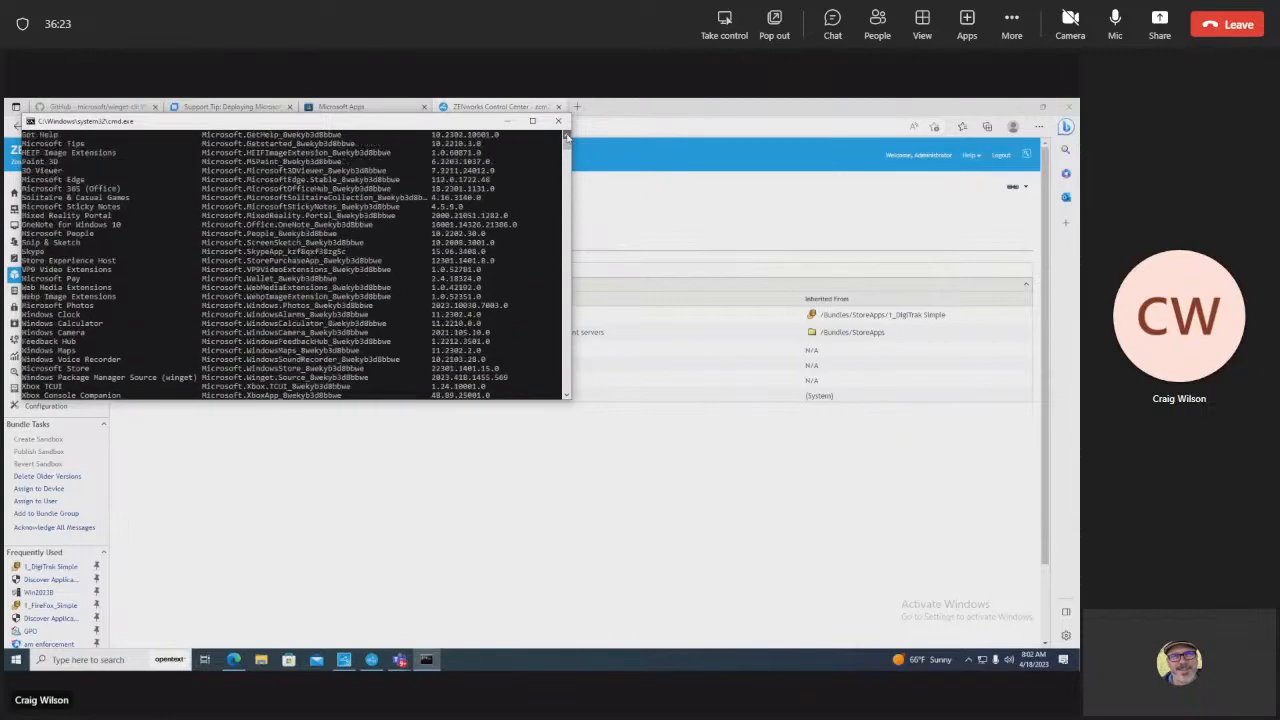
{"action": "scroll", "coordinate": [566, 136], "scroll_direction": "up", "scroll_amount": 3}
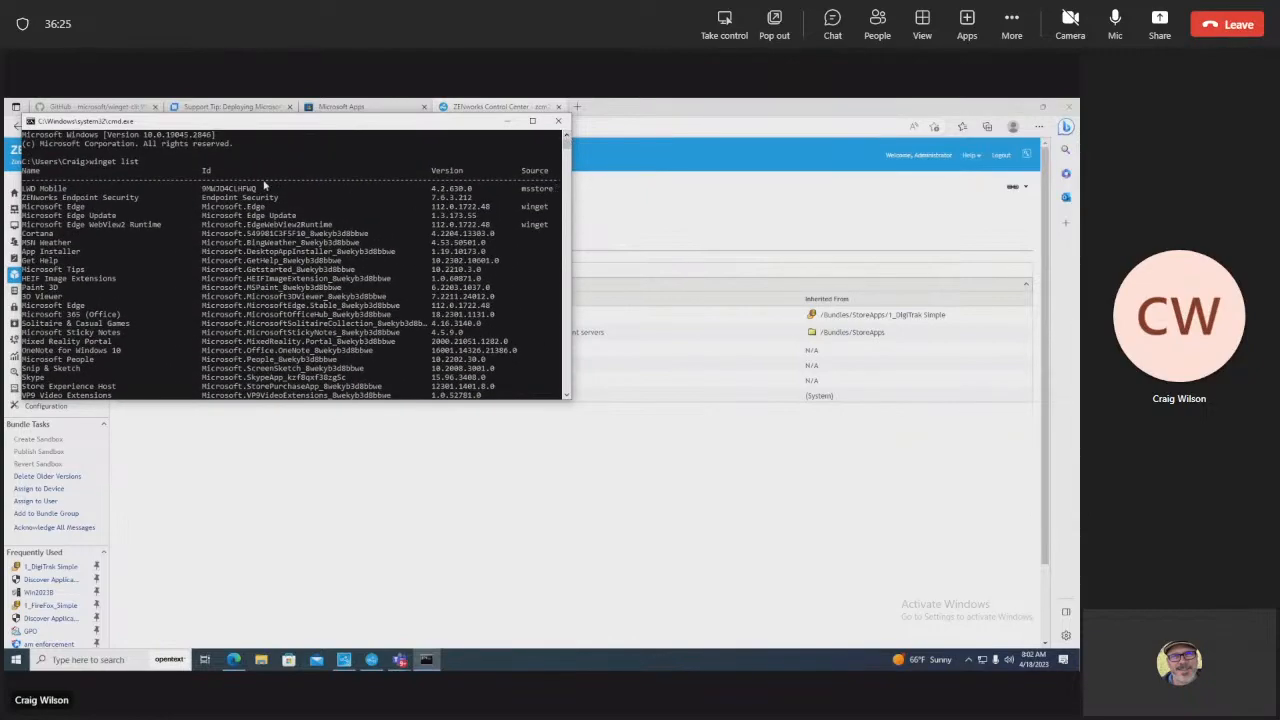
{"action": "left_click_drag", "start_coordinate": [260, 189], "coordinate": [203, 189]}
{"action": "left_click", "coordinate": [55, 189]}
{"action": "left_click", "coordinate": [68, 189]}
{"action": "left_click_drag", "start_coordinate": [68, 189], "coordinate": [22, 189]}
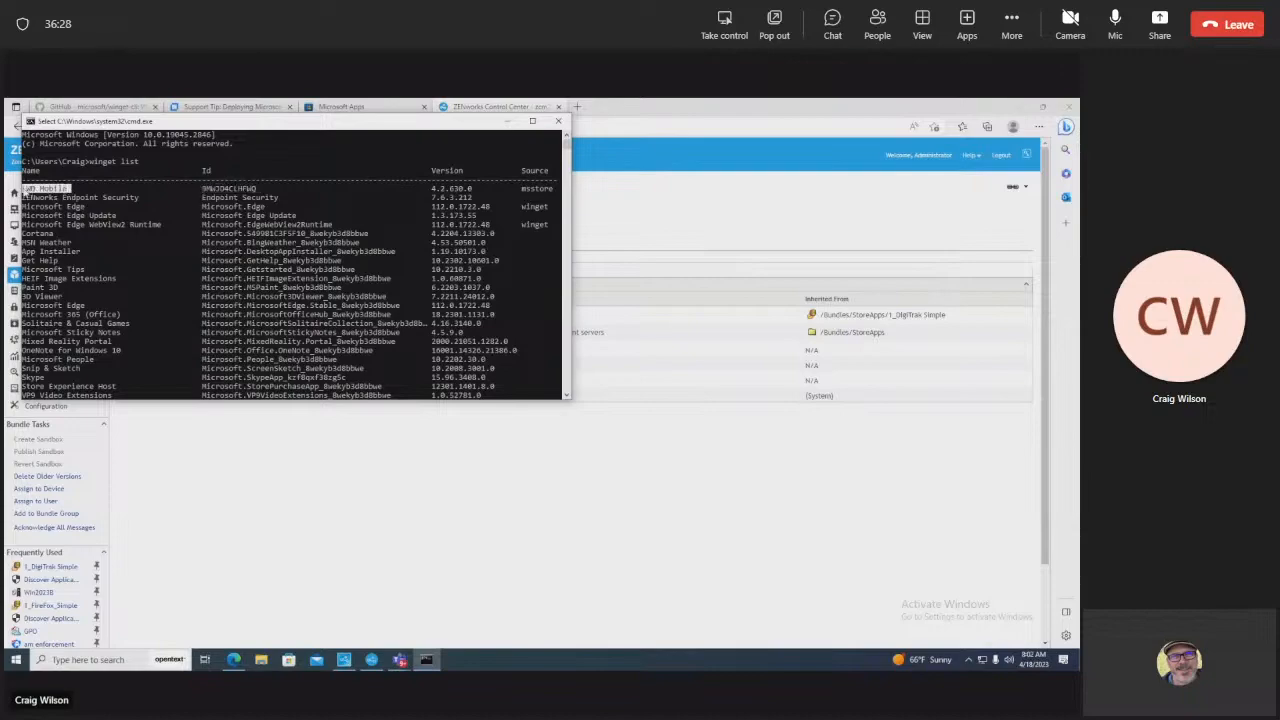
{"action": "left_click", "coordinate": [508, 121]}
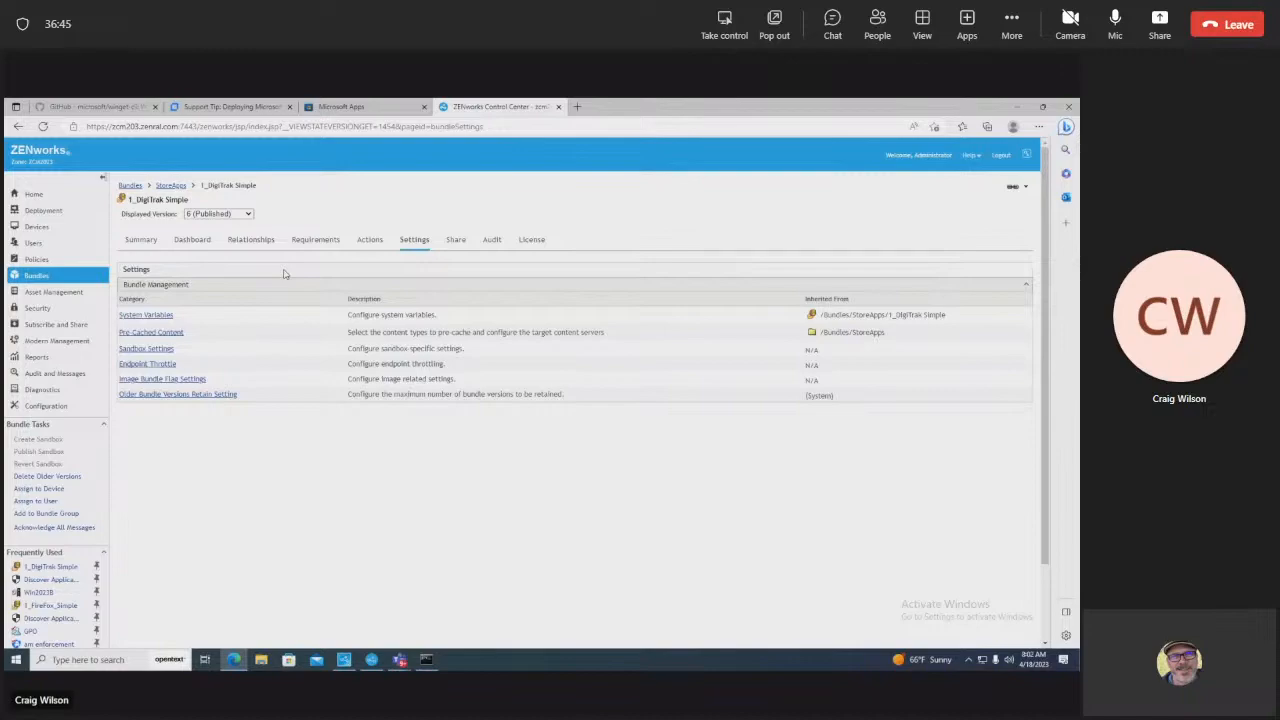
Step: Check the bundle's system variables, where StoreApp is DigiTrak LWD Mobile, and leave unchanged
{"action": "left_click", "coordinate": [137, 316]}
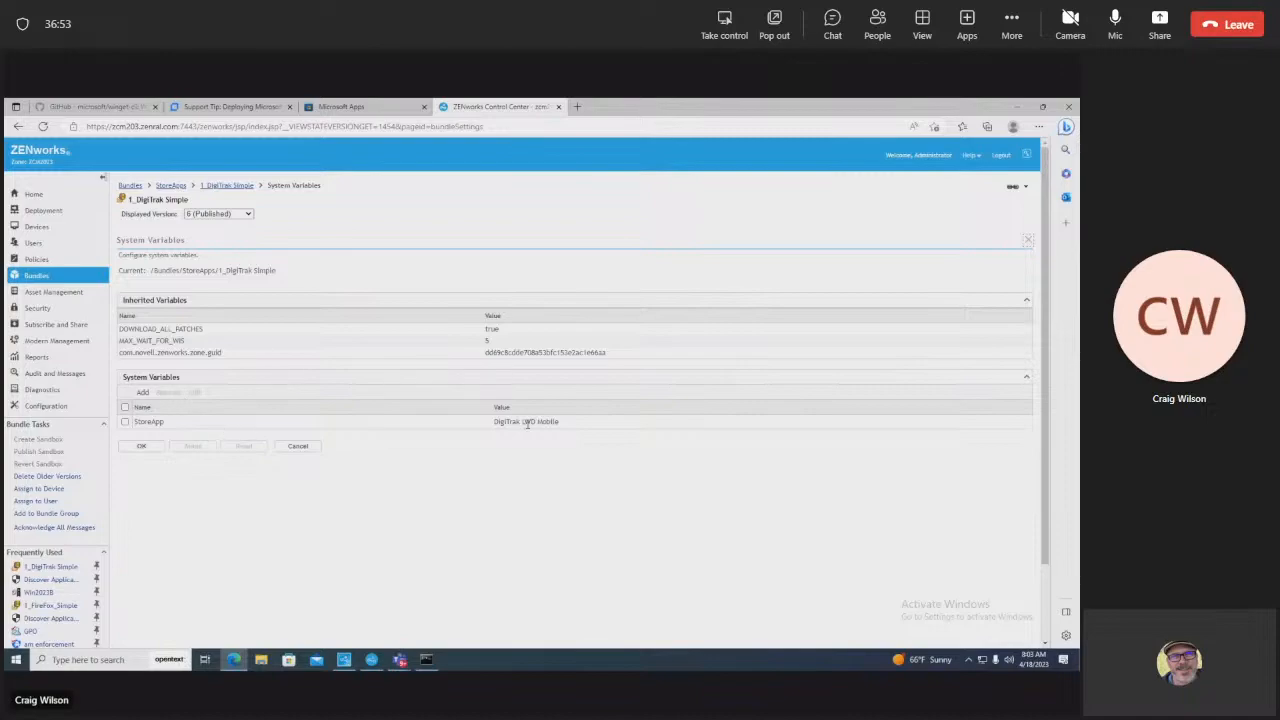
{"action": "left_click_drag", "start_coordinate": [559, 422], "coordinate": [494, 422]}
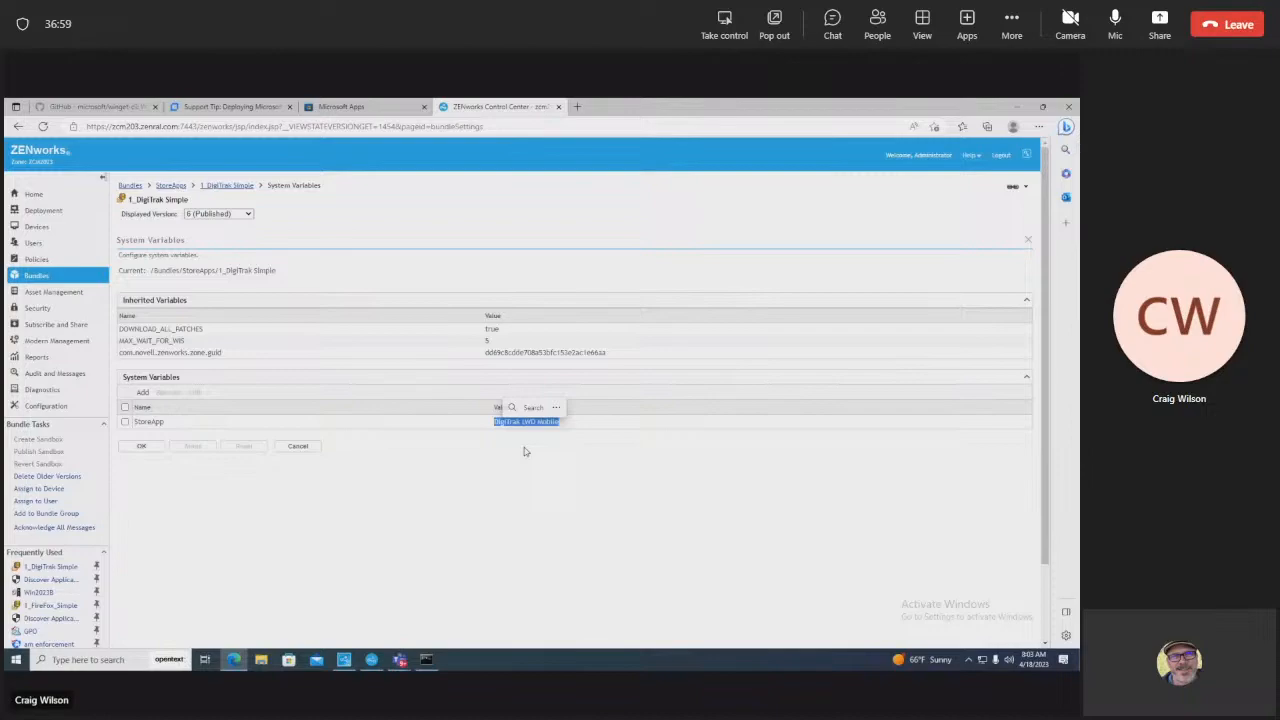
{"action": "left_click", "coordinate": [436, 446]}
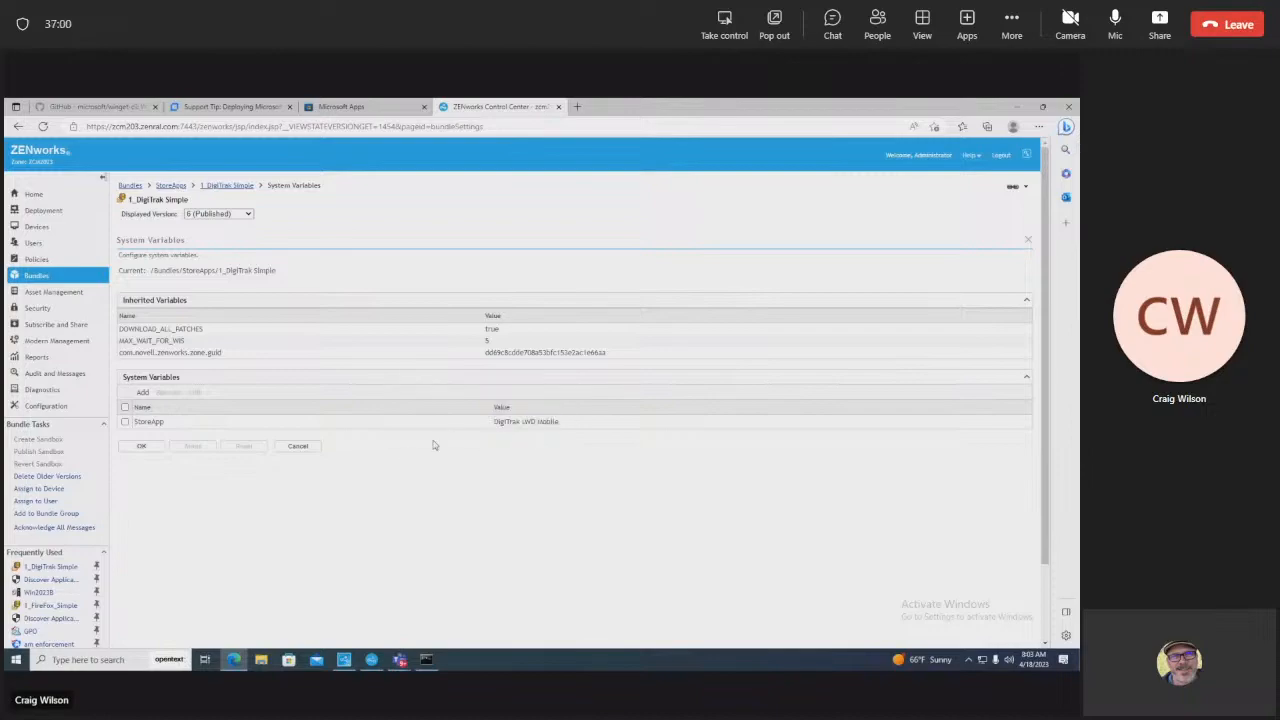
{"action": "left_click", "coordinate": [299, 447]}
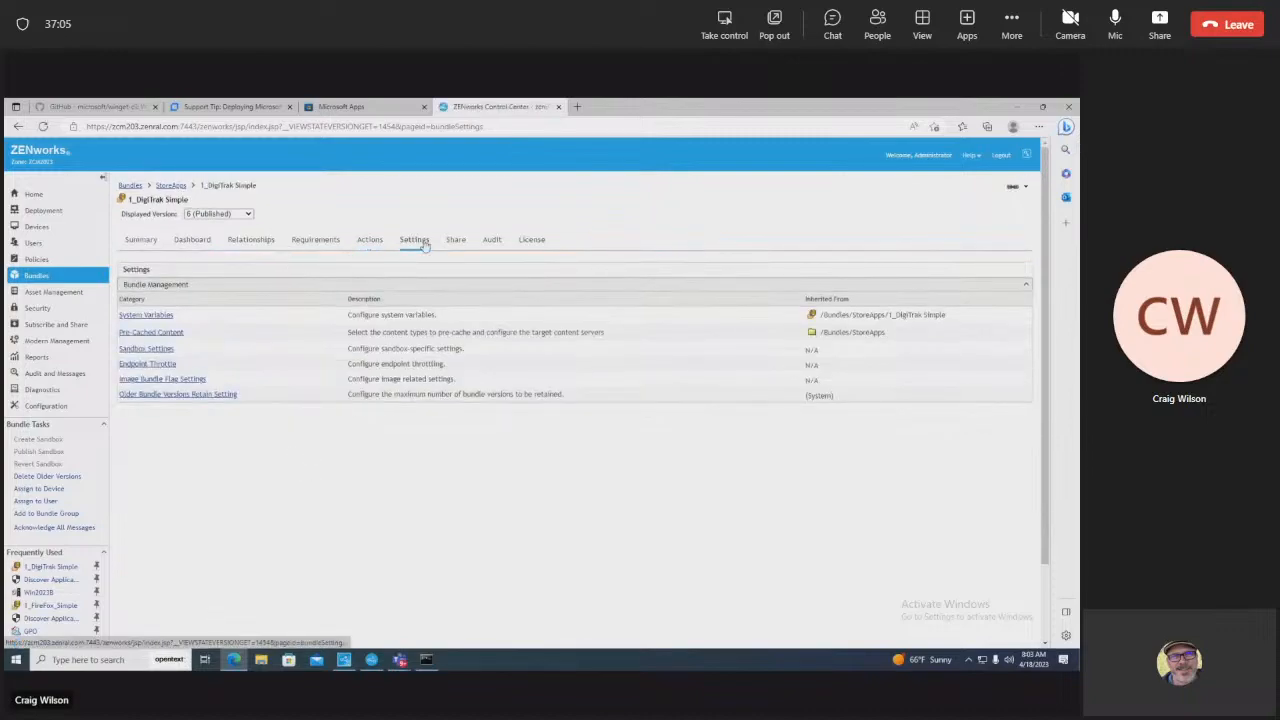
{"action": "left_click", "coordinate": [147, 315]}
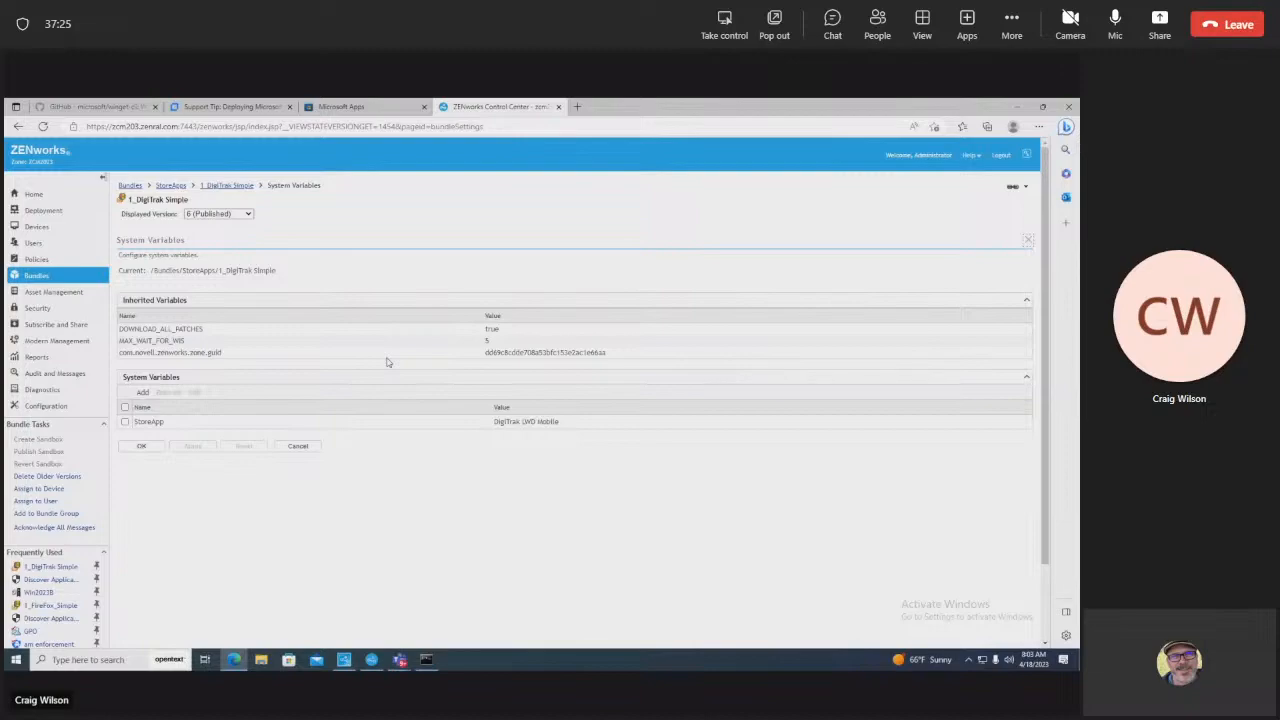
{"action": "left_click", "coordinate": [224, 187]}
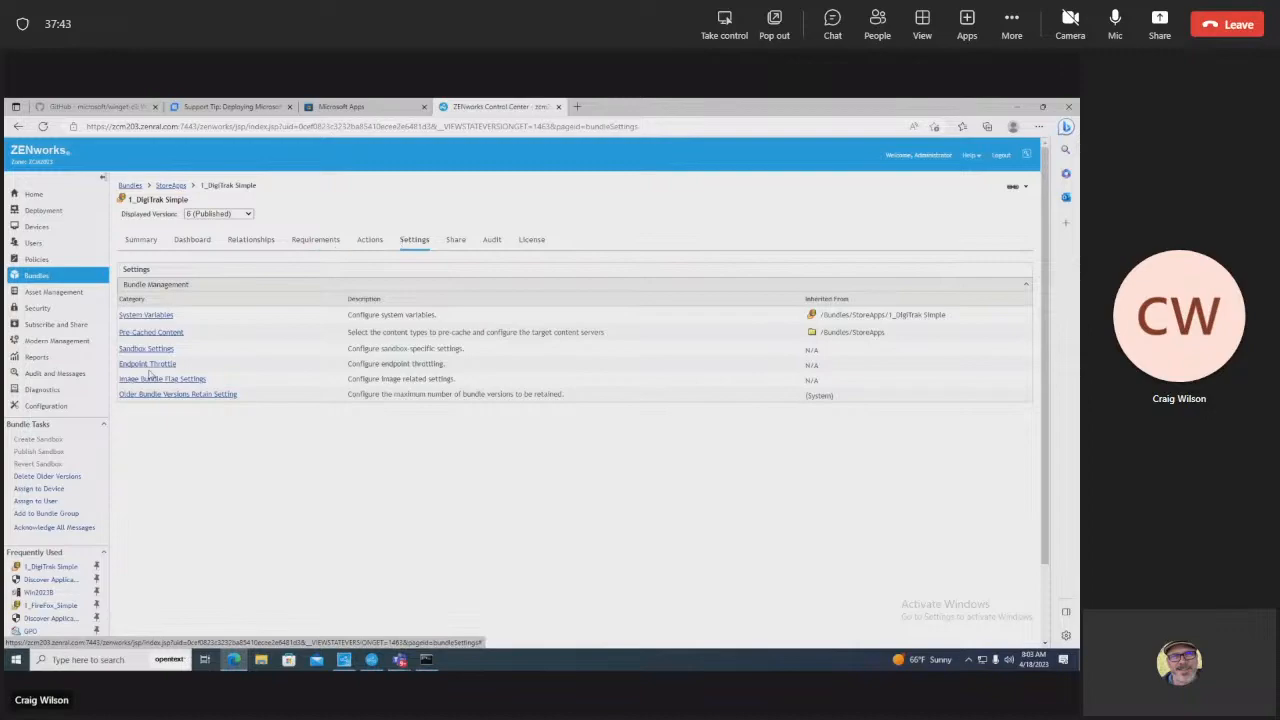
Step: Review the DOWNLOAD_ALL_PATCHES variable, then return to the bundle and open its Actions
{"action": "left_click", "coordinate": [152, 316]}
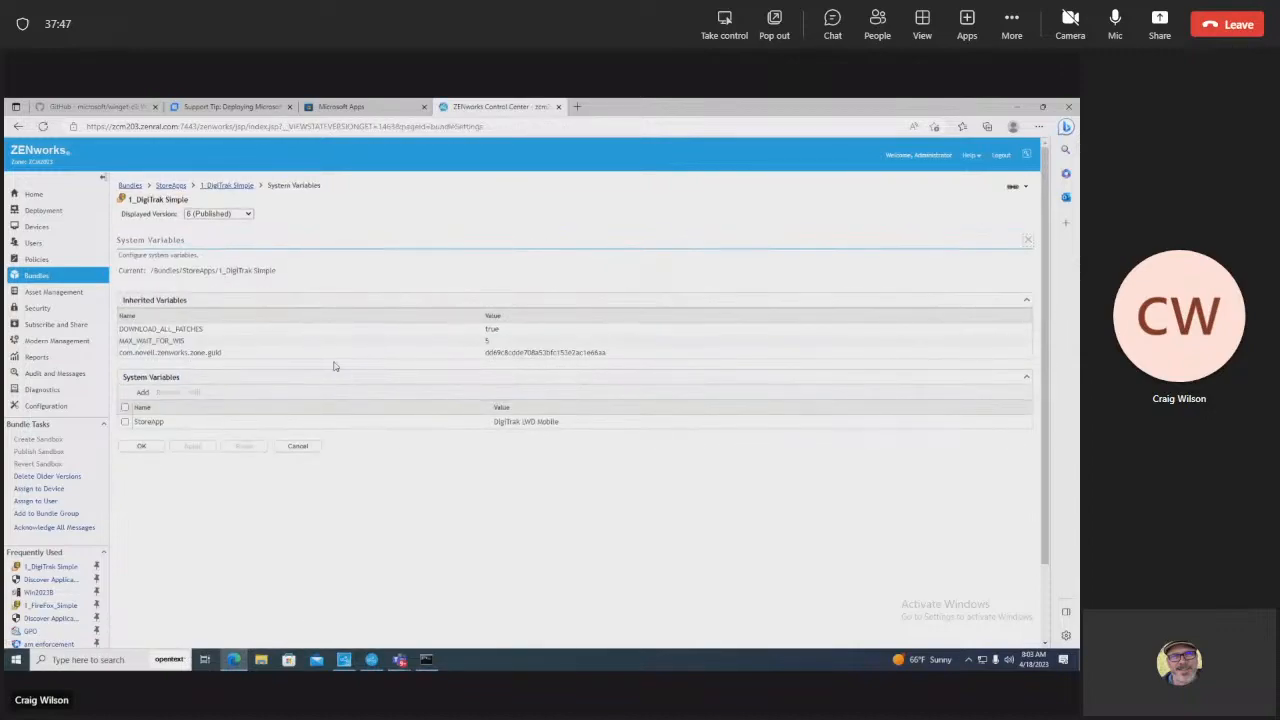
{"action": "left_click_drag", "start_coordinate": [500, 334], "coordinate": [121, 331]}
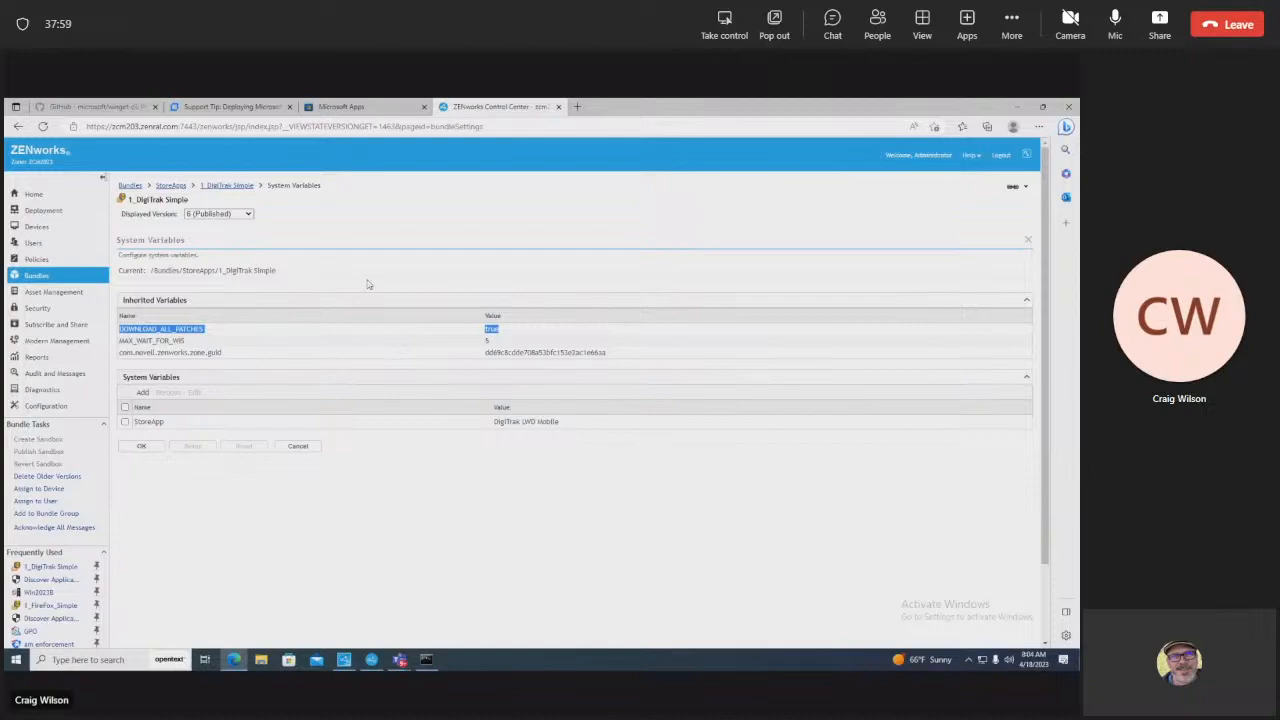
{"action": "left_click", "coordinate": [222, 187]}
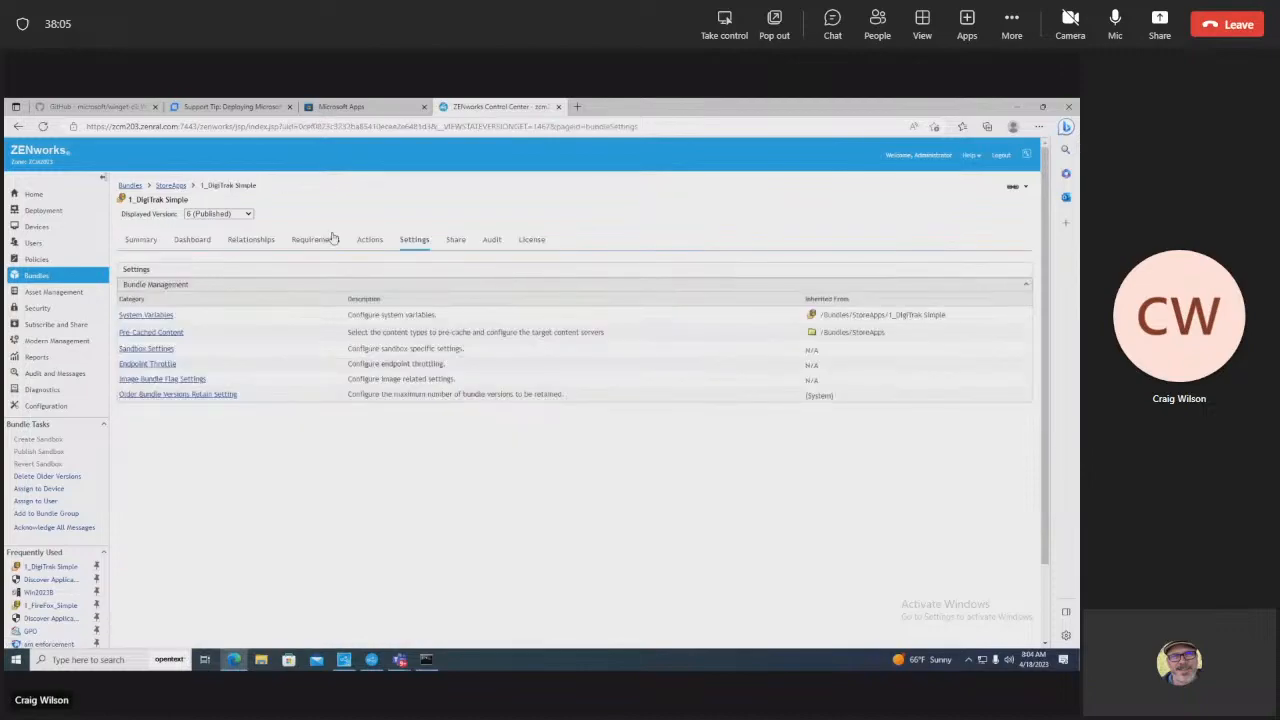
{"action": "left_click", "coordinate": [368, 241]}
Step: List the bundle's Install actions beside the LWD Mobile desktop shortcut's properties
{"action": "left_click", "coordinate": [185, 288]}
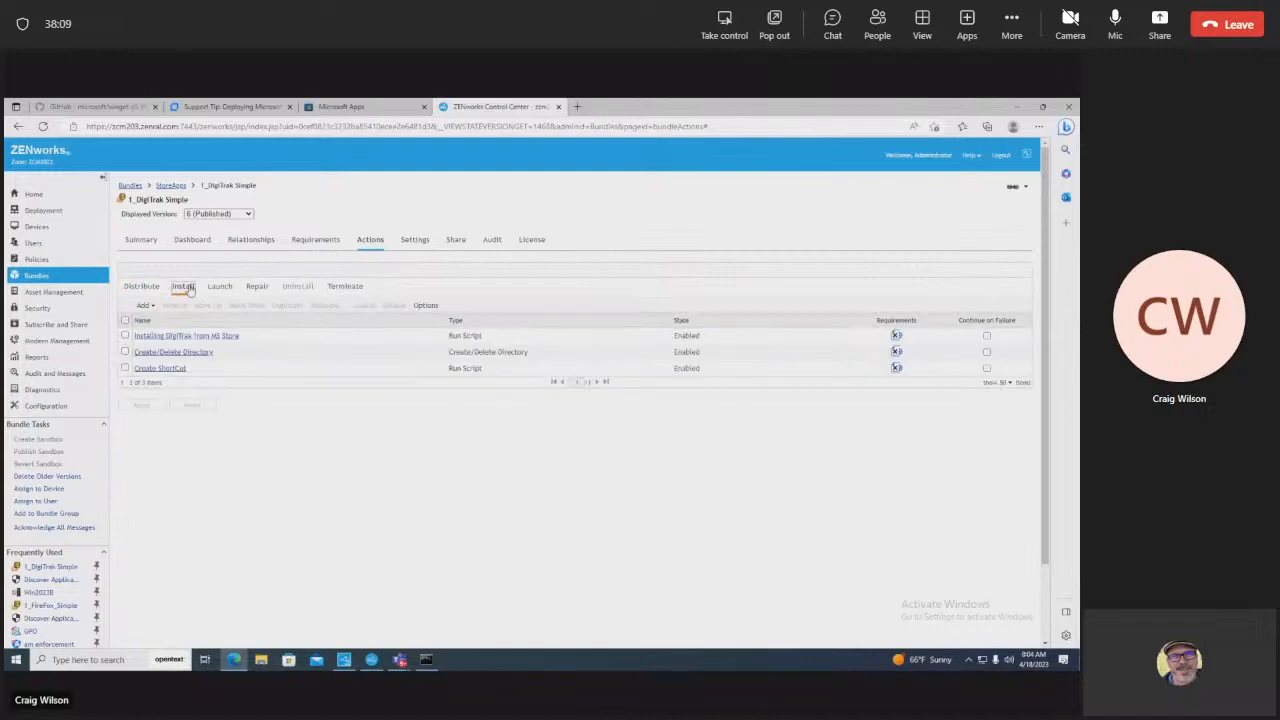
{"action": "double_click", "coordinate": [753, 106]}
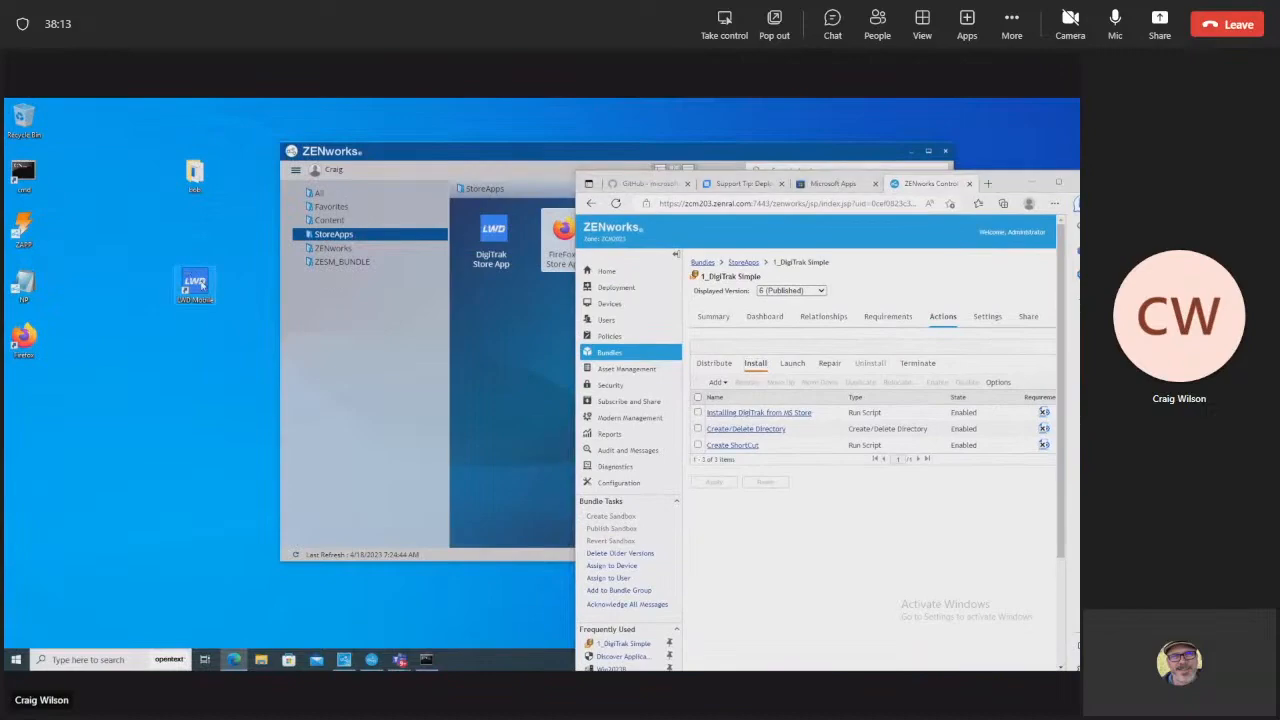
{"action": "right_click", "coordinate": [199, 284]}
{"action": "left_click", "coordinate": [236, 446]}
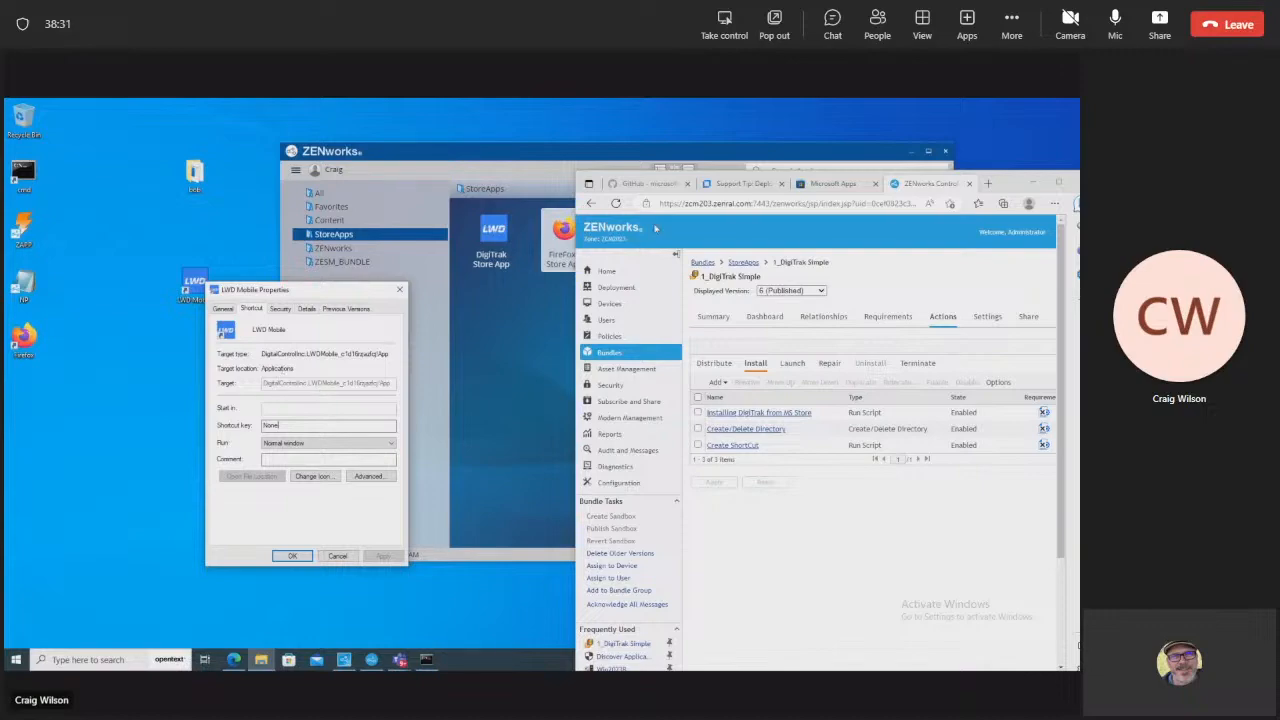
{"action": "left_click_drag", "start_coordinate": [1012, 181], "coordinate": [863, 142]}
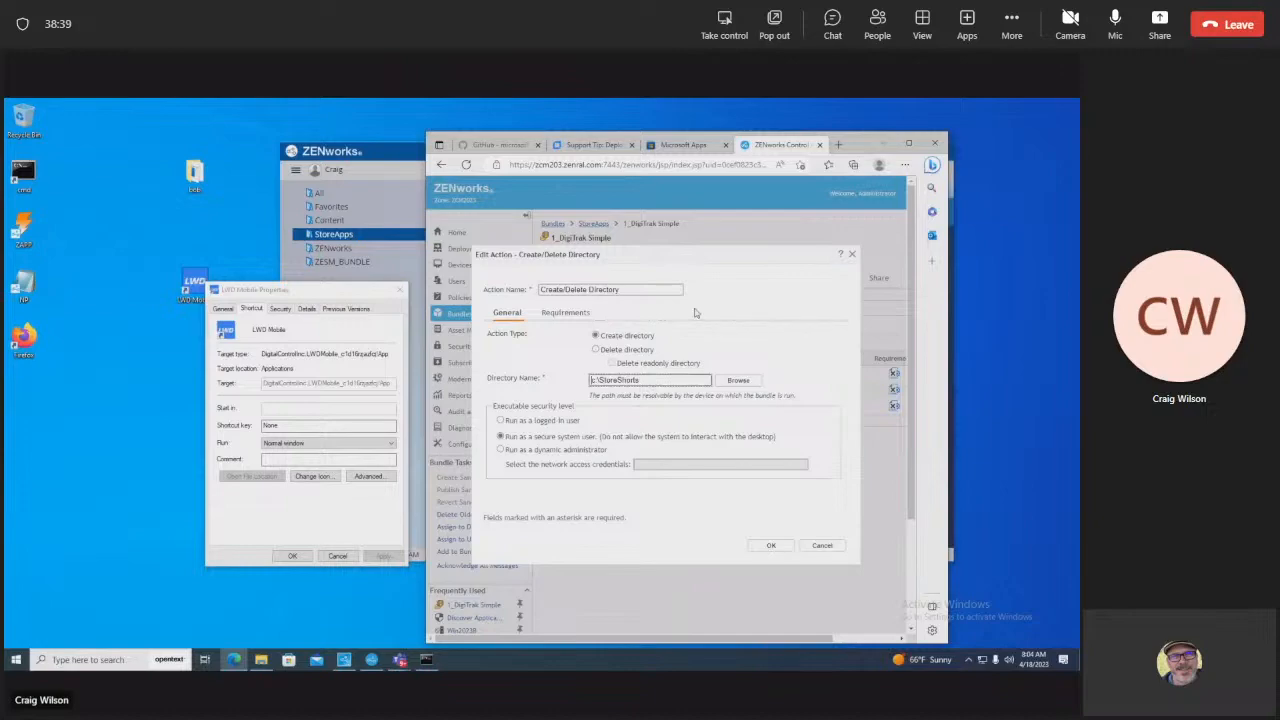
{"action": "left_click", "coordinate": [808, 546]}
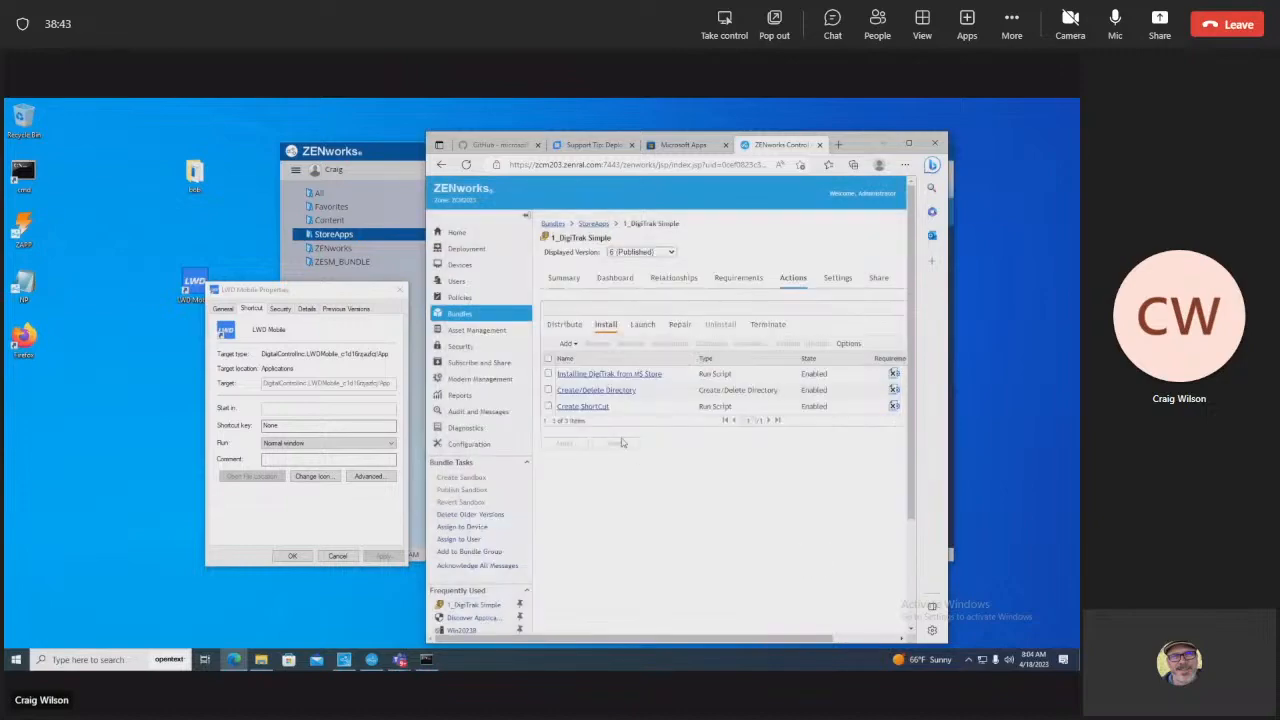
Step: Open the Create ShortCut action, enlarge its script box, and close the LWD Mobile properties
{"action": "left_click", "coordinate": [603, 406]}
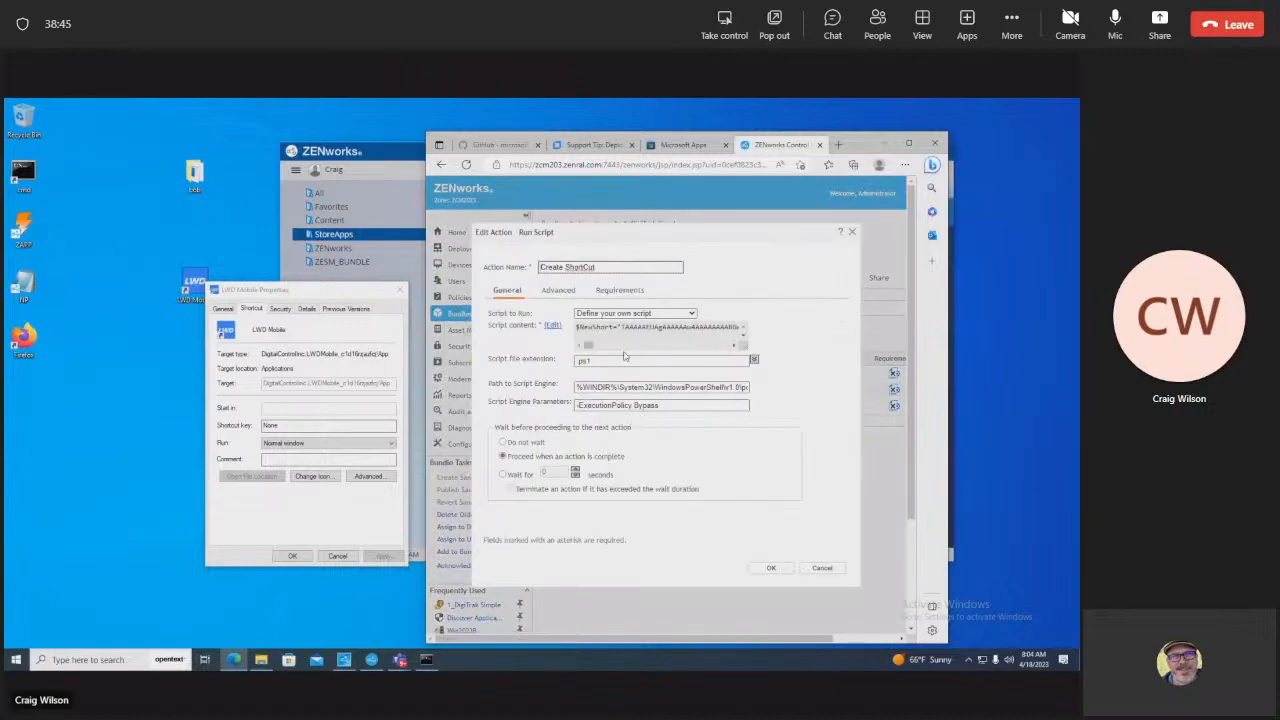
{"action": "mouse_move", "coordinate": [588, 346]}
{"action": "left_mouse_down"}
{"action": "mouse_move", "coordinate": [730, 347]}
{"action": "mouse_move", "coordinate": [570, 352]}
{"action": "left_mouse_up"}
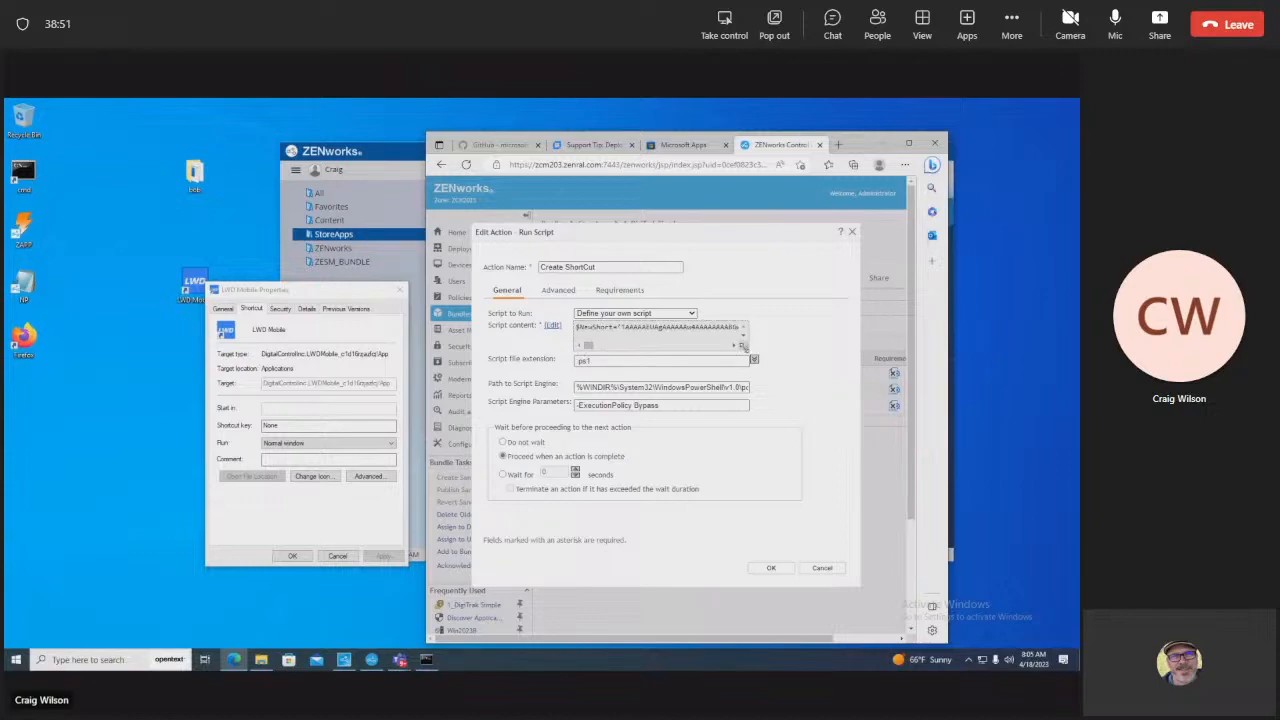
{"action": "left_click_drag", "start_coordinate": [746, 346], "coordinate": [977, 372]}
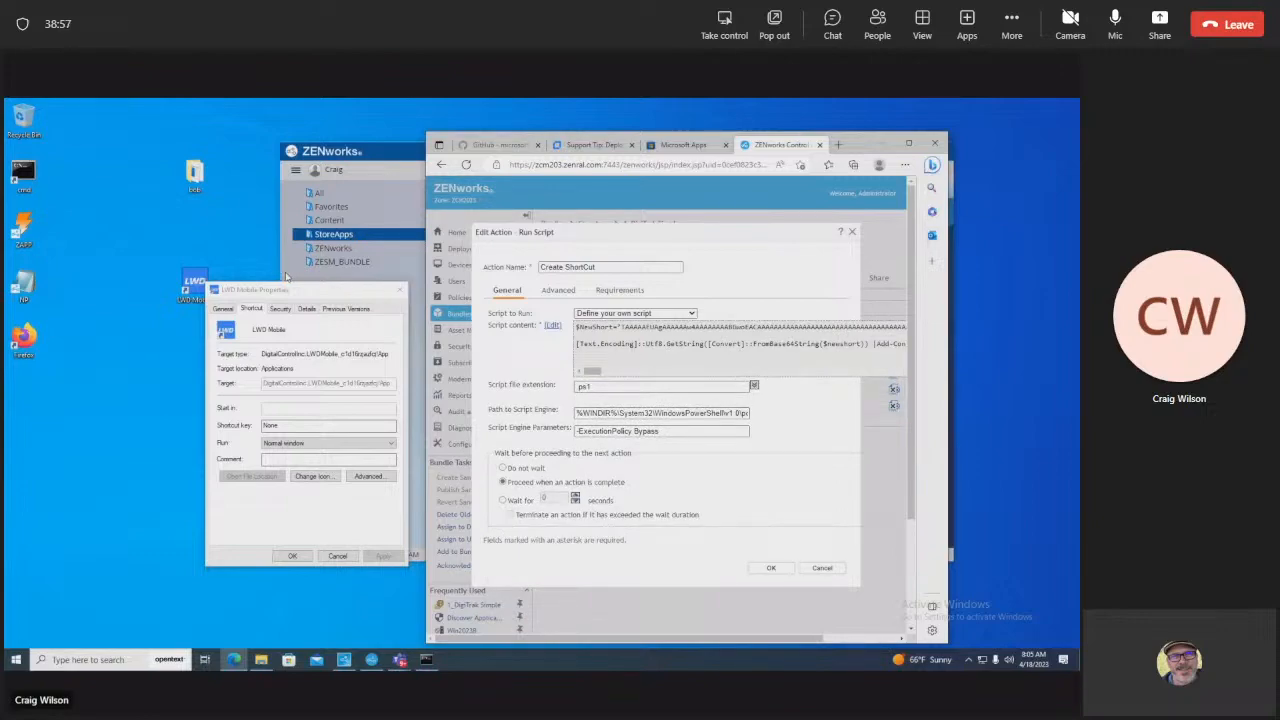
{"action": "left_click", "coordinate": [338, 556]}
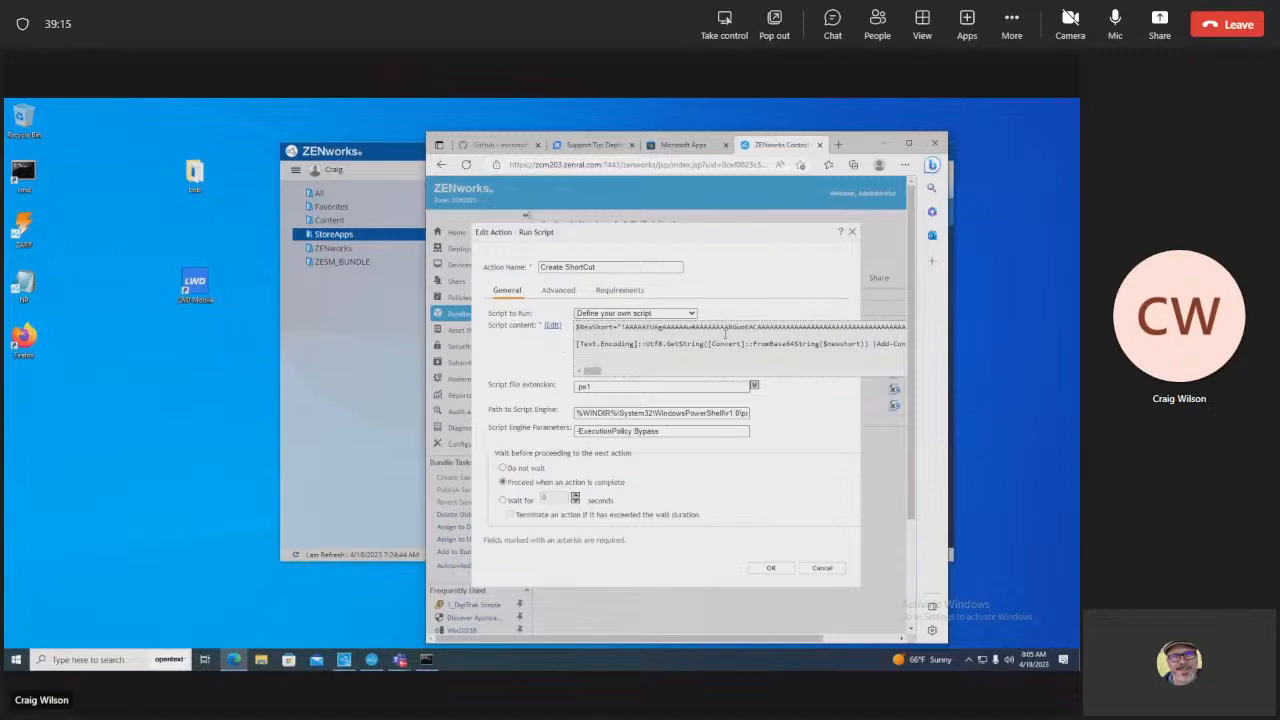
Step: Highlight the shortcut path C:\storeshorts\LWDMobile.lnk in the Create ShortCut script
{"action": "mouse_move", "coordinate": [592, 371]}
{"action": "left_mouse_down"}
{"action": "mouse_move", "coordinate": [614, 370]}
{"action": "mouse_move", "coordinate": [601, 371]}
{"action": "left_mouse_up"}
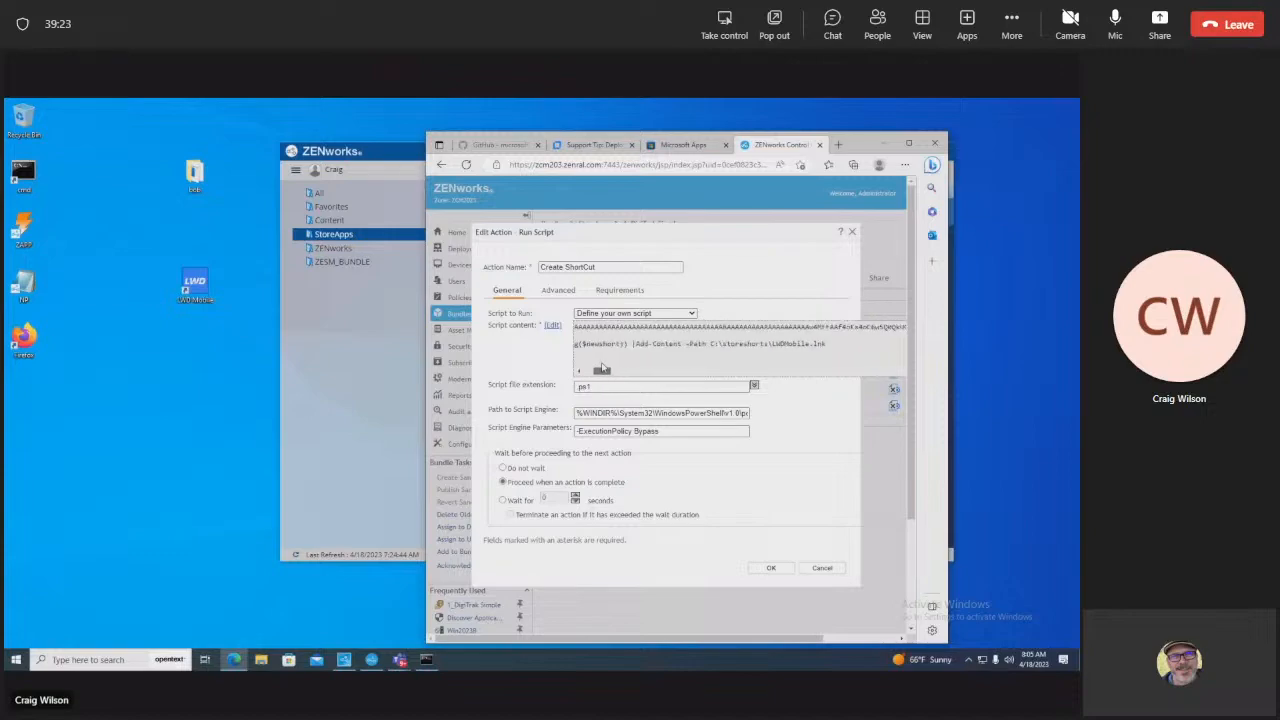
{"action": "left_click_drag", "start_coordinate": [829, 346], "coordinate": [709, 345]}
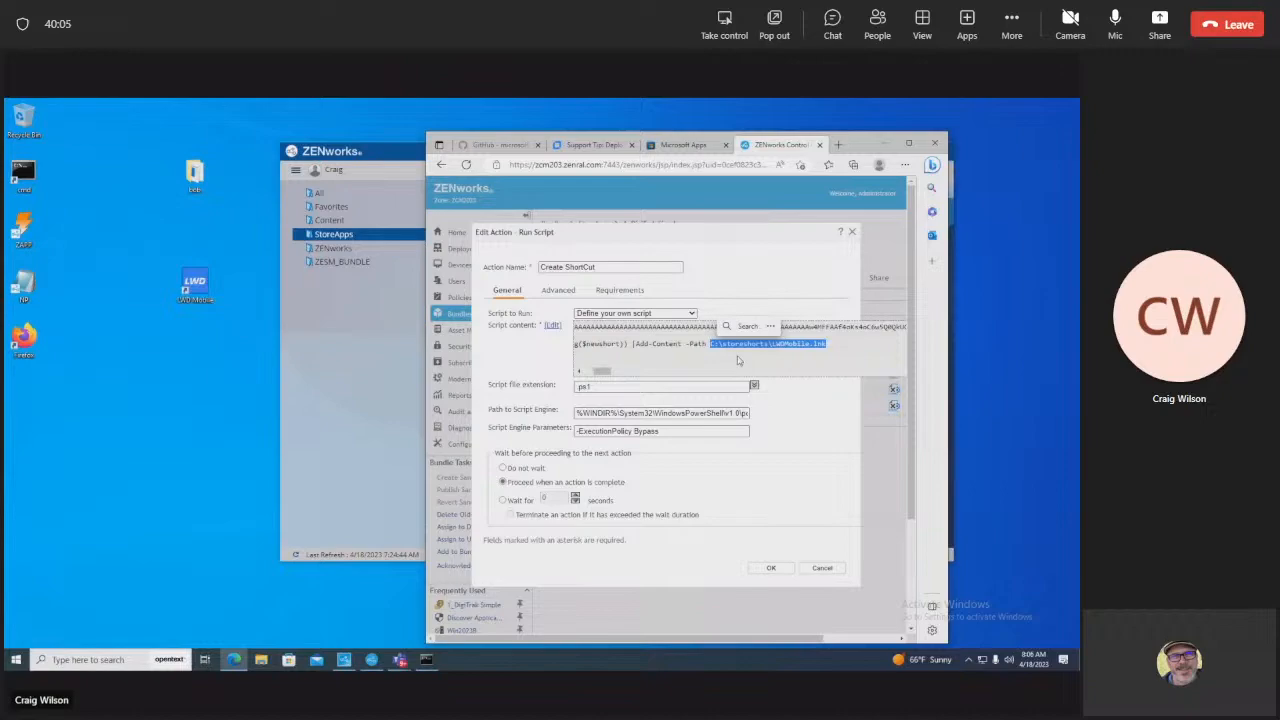
{"action": "left_click", "coordinate": [714, 262]}
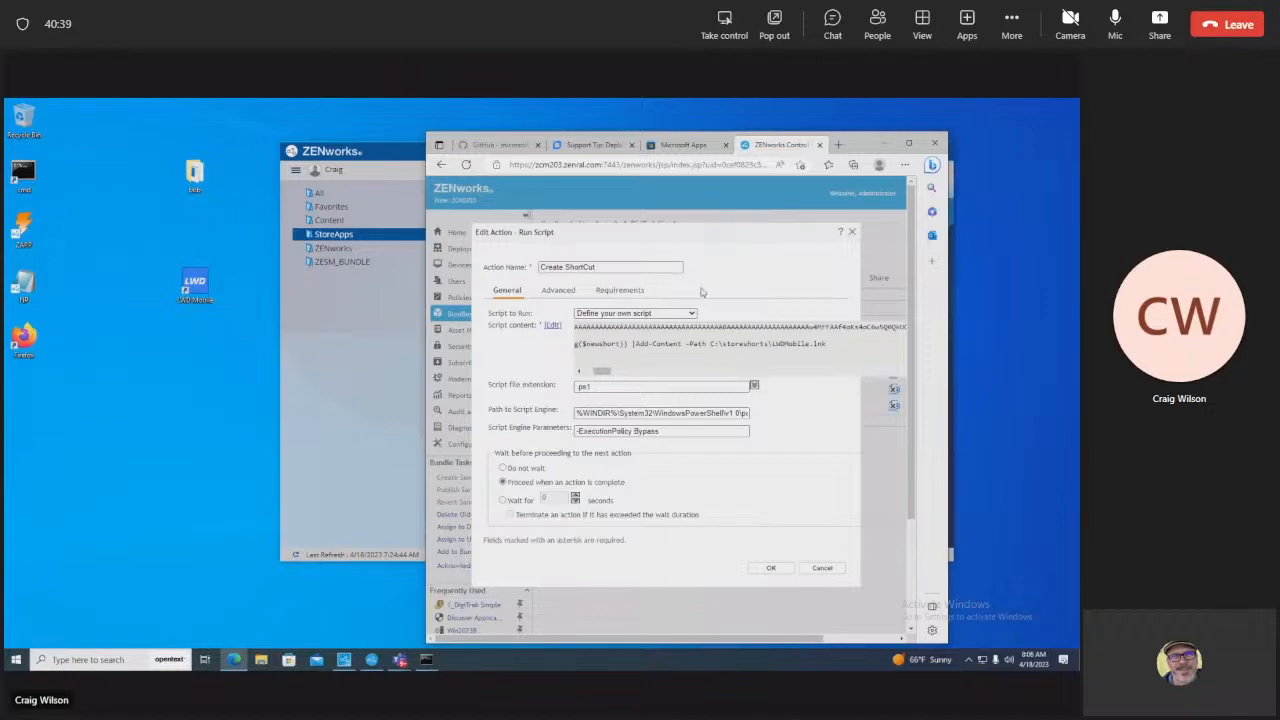
{"action": "left_click_drag", "start_coordinate": [784, 378], "coordinate": [507, 302]}
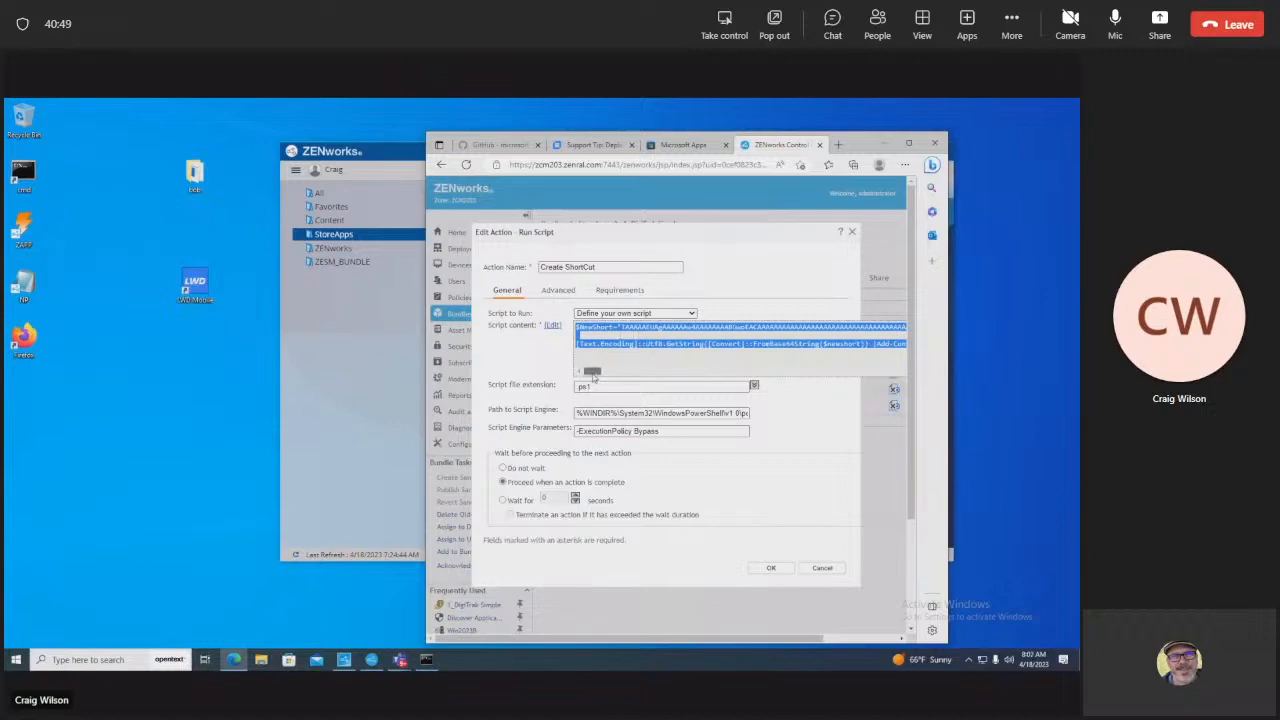
{"action": "mouse_move", "coordinate": [593, 369]}
{"action": "left_mouse_down"}
{"action": "mouse_move", "coordinate": [862, 377]}
{"action": "mouse_move", "coordinate": [581, 378]}
{"action": "left_mouse_up"}
Step: Review the Launch Run Script action, which starts c:\StoreShorts\lwdmobile.lnk, leaving it unchanged
{"action": "left_click", "coordinate": [816, 568]}
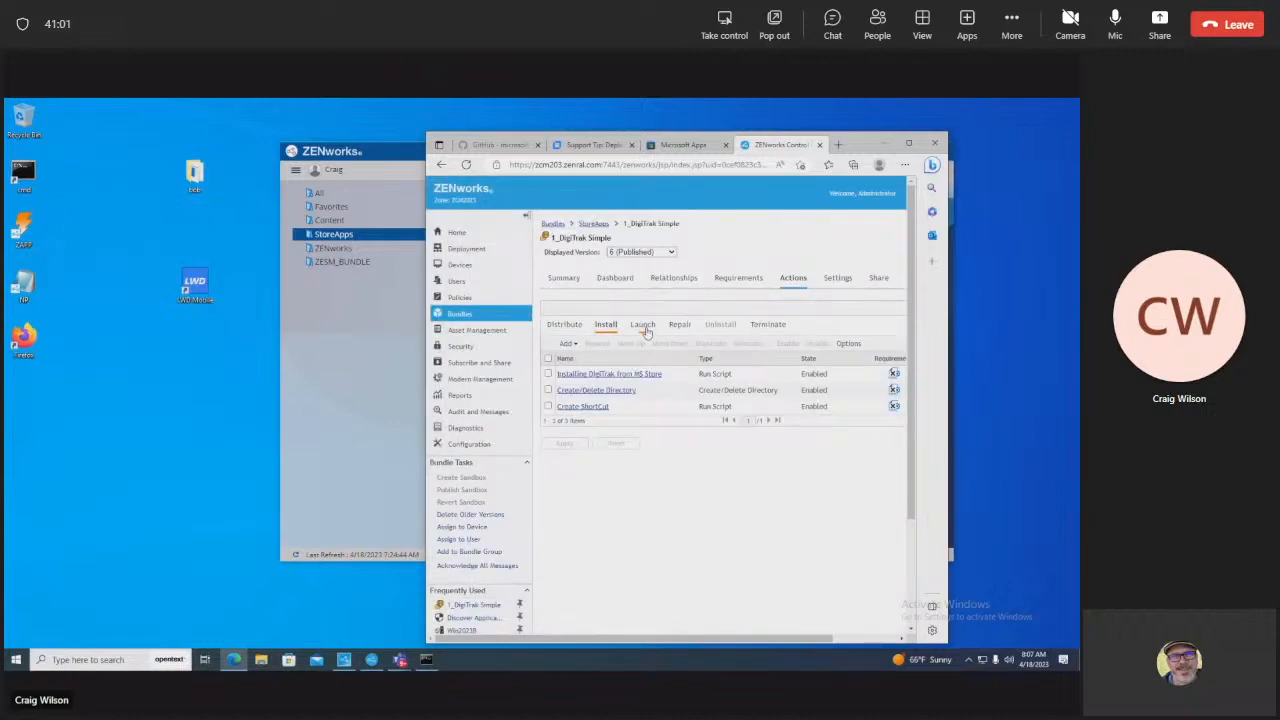
{"action": "left_click", "coordinate": [643, 325]}
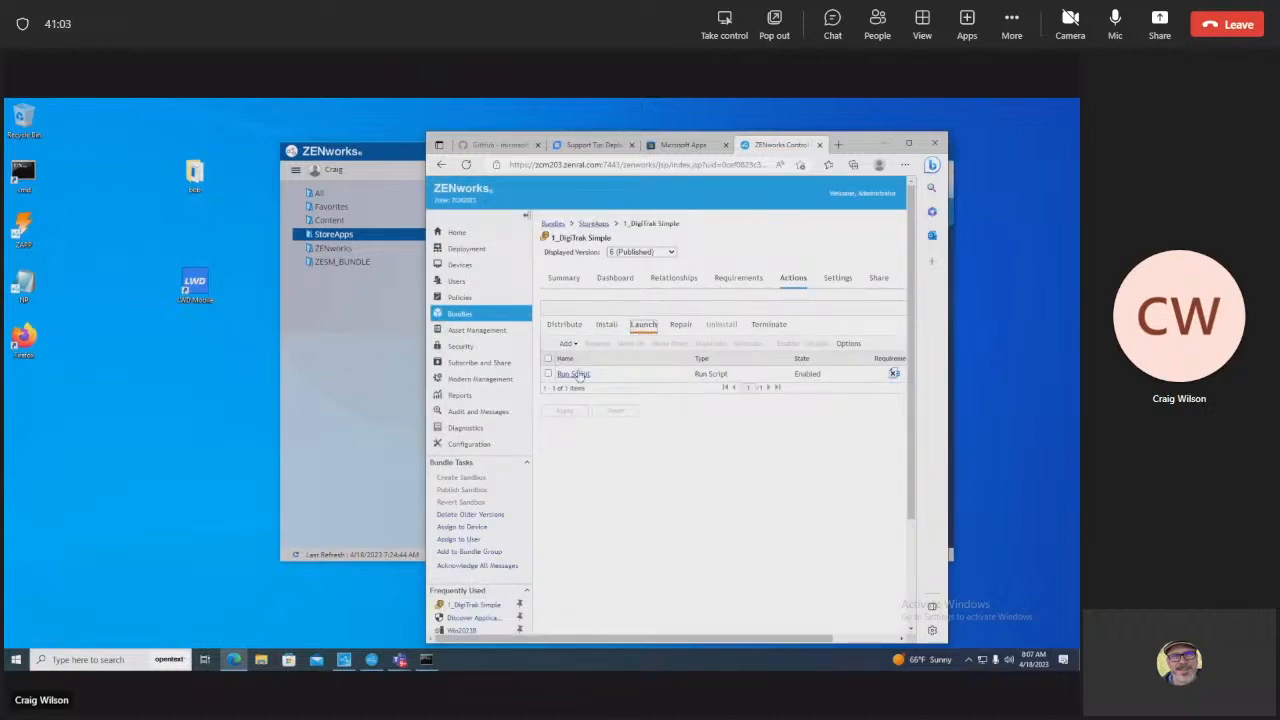
{"action": "left_click", "coordinate": [576, 374]}
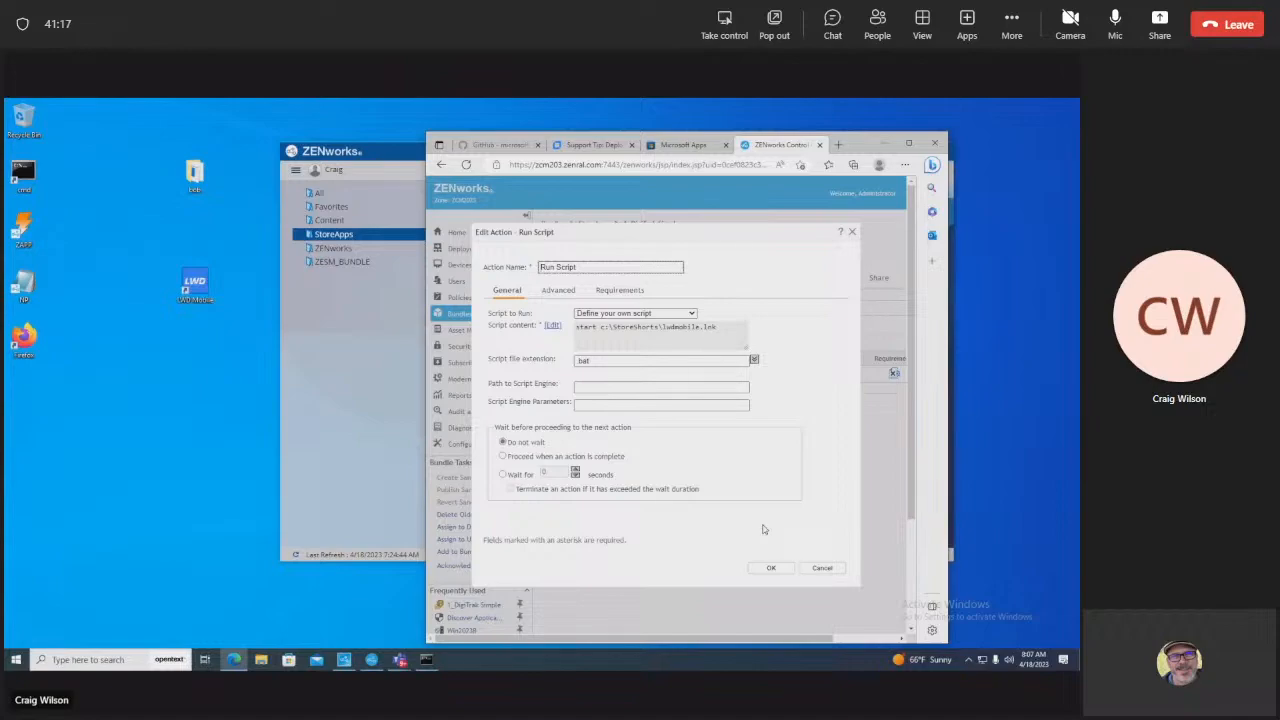
{"action": "left_click", "coordinate": [195, 283]}
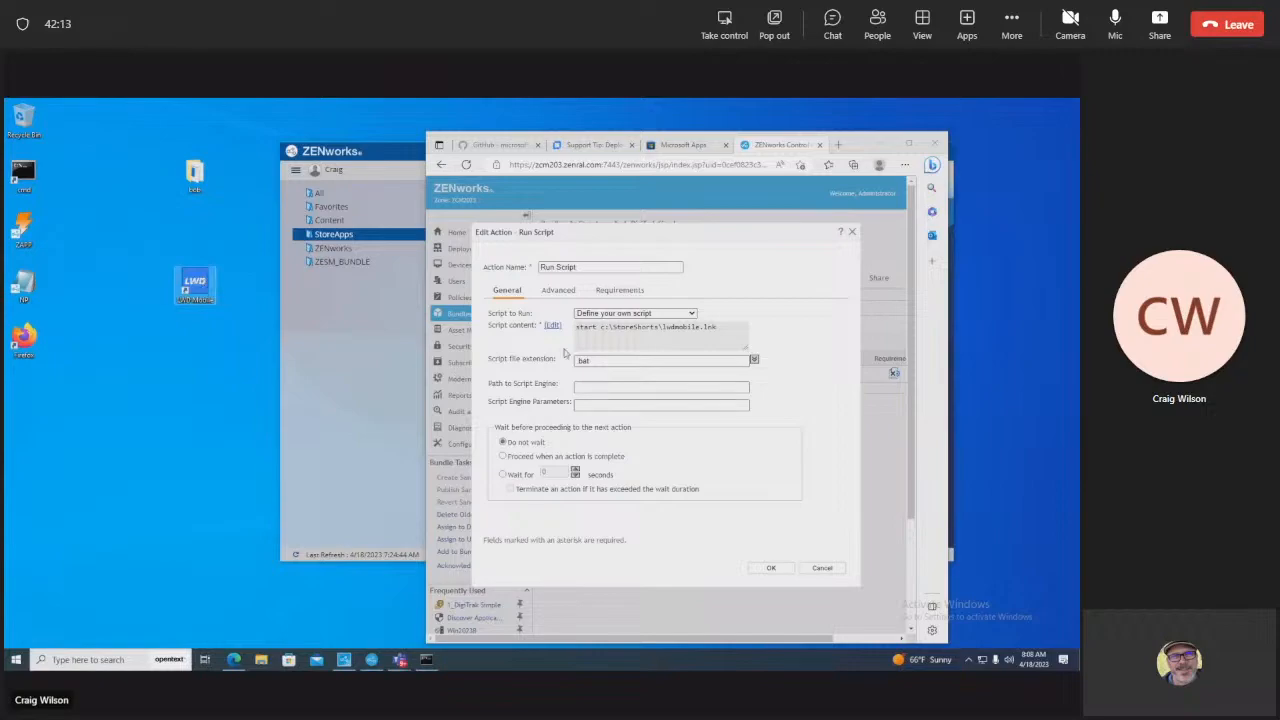
{"action": "left_click", "coordinate": [818, 568]}
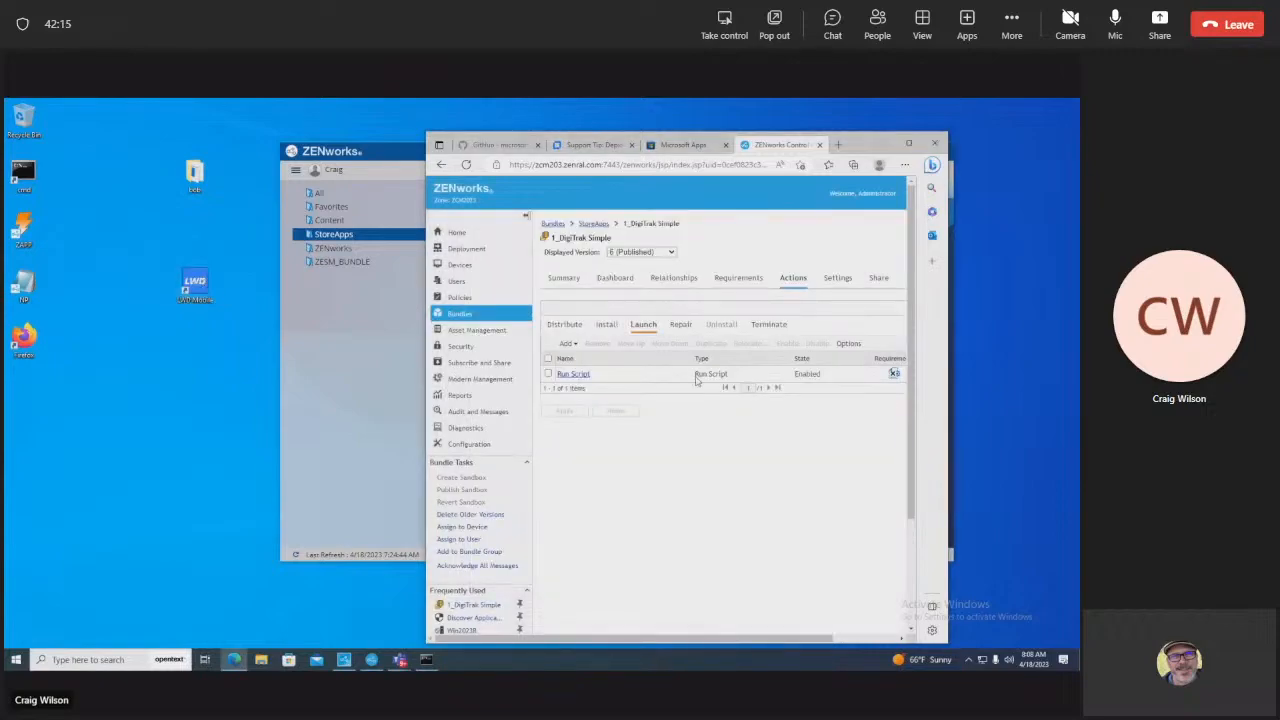
Step: Open 1_FireFox_Simple's Install / Update Winget action and view its full script
{"action": "left_click", "coordinate": [592, 224]}
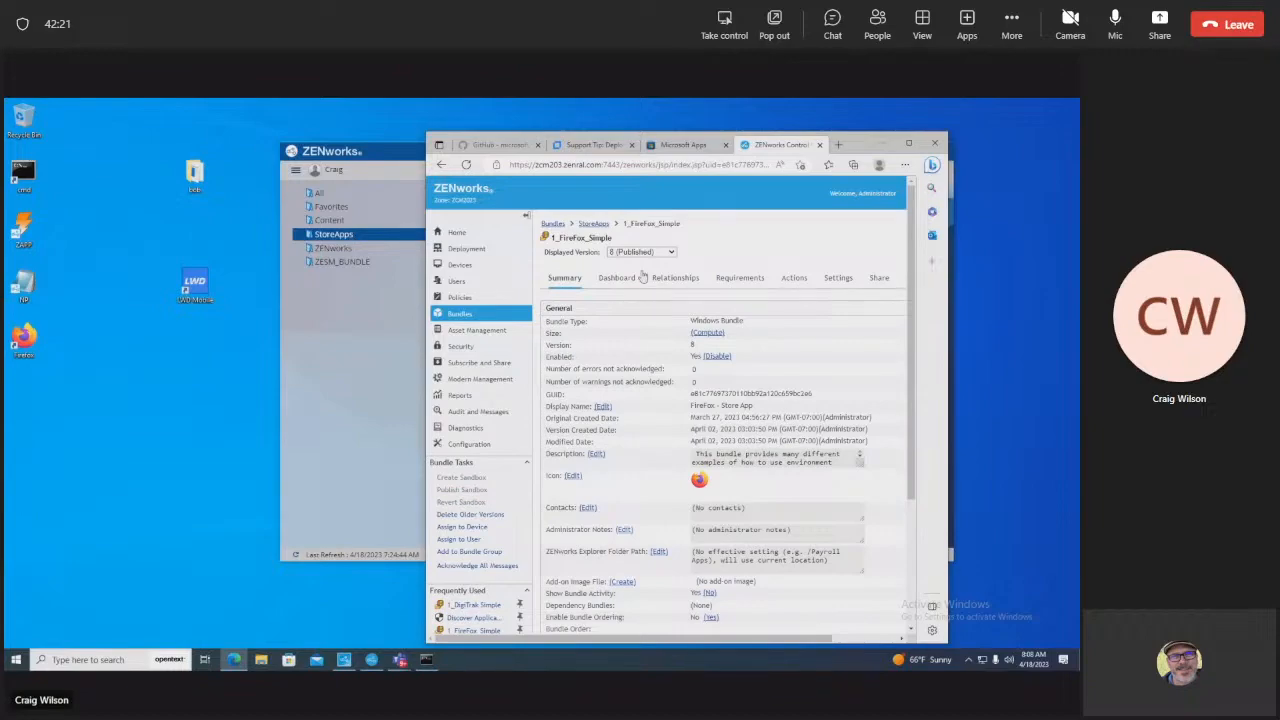
{"action": "left_click", "coordinate": [787, 283]}
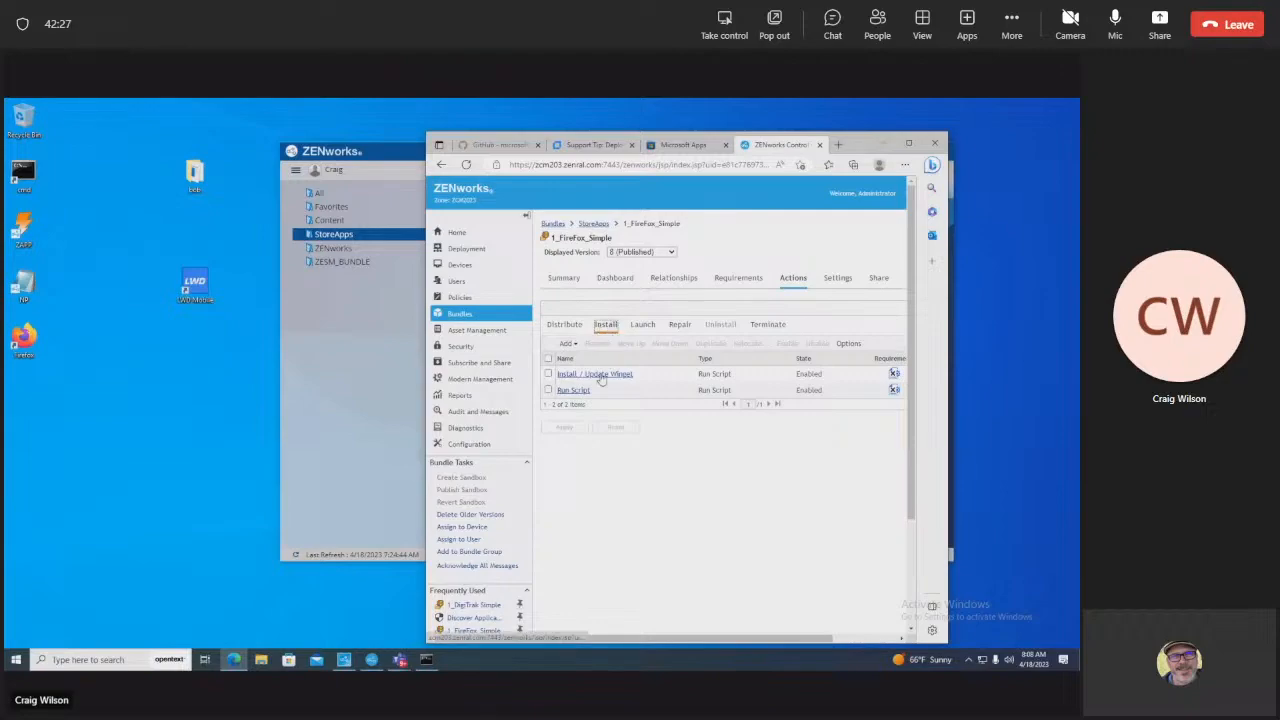
{"action": "left_click", "coordinate": [602, 374]}
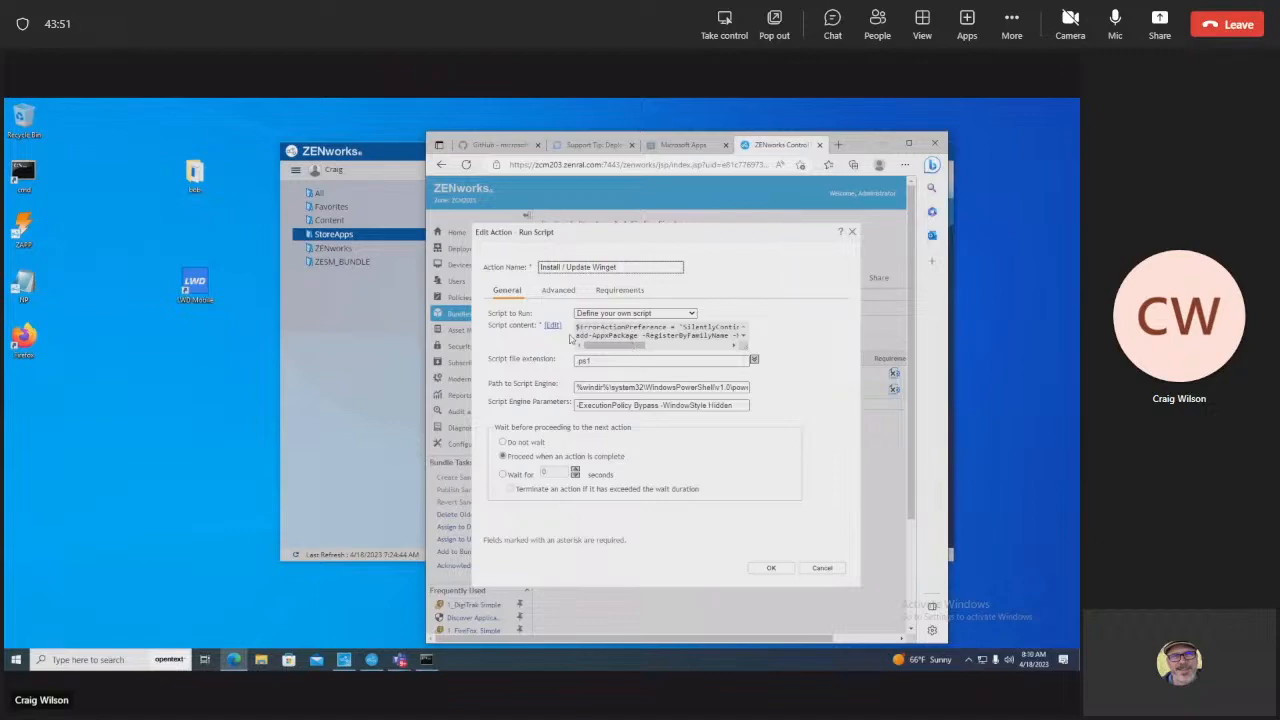
{"action": "left_click", "coordinate": [553, 326]}
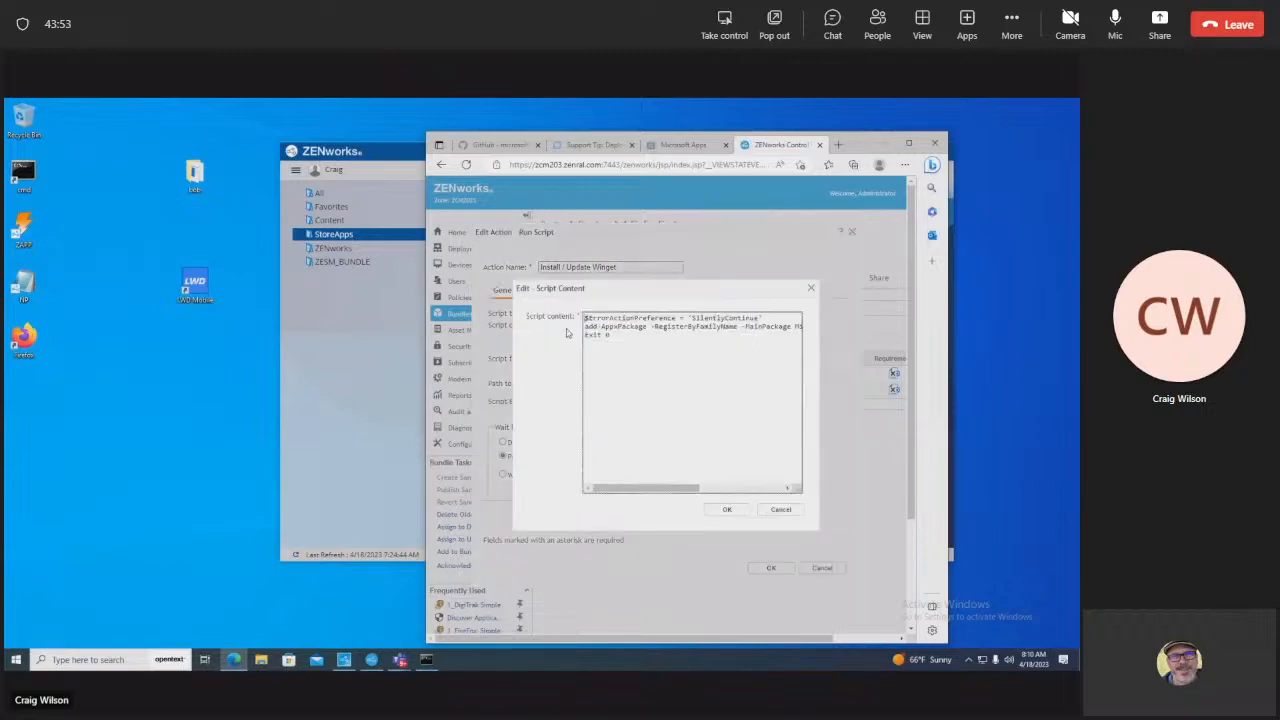
Step: Close the Winget action unchanged and open the Run Script install action instead
{"action": "left_click", "coordinate": [779, 509]}
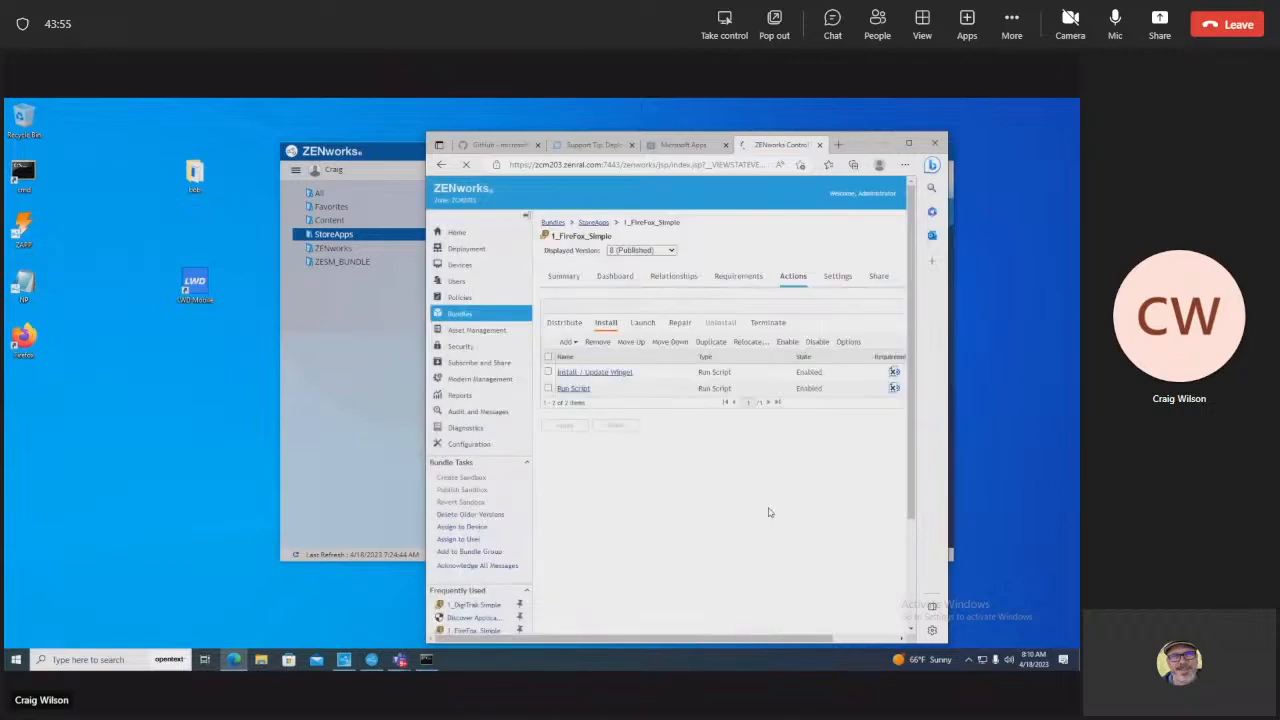
{"action": "left_click", "coordinate": [820, 568]}
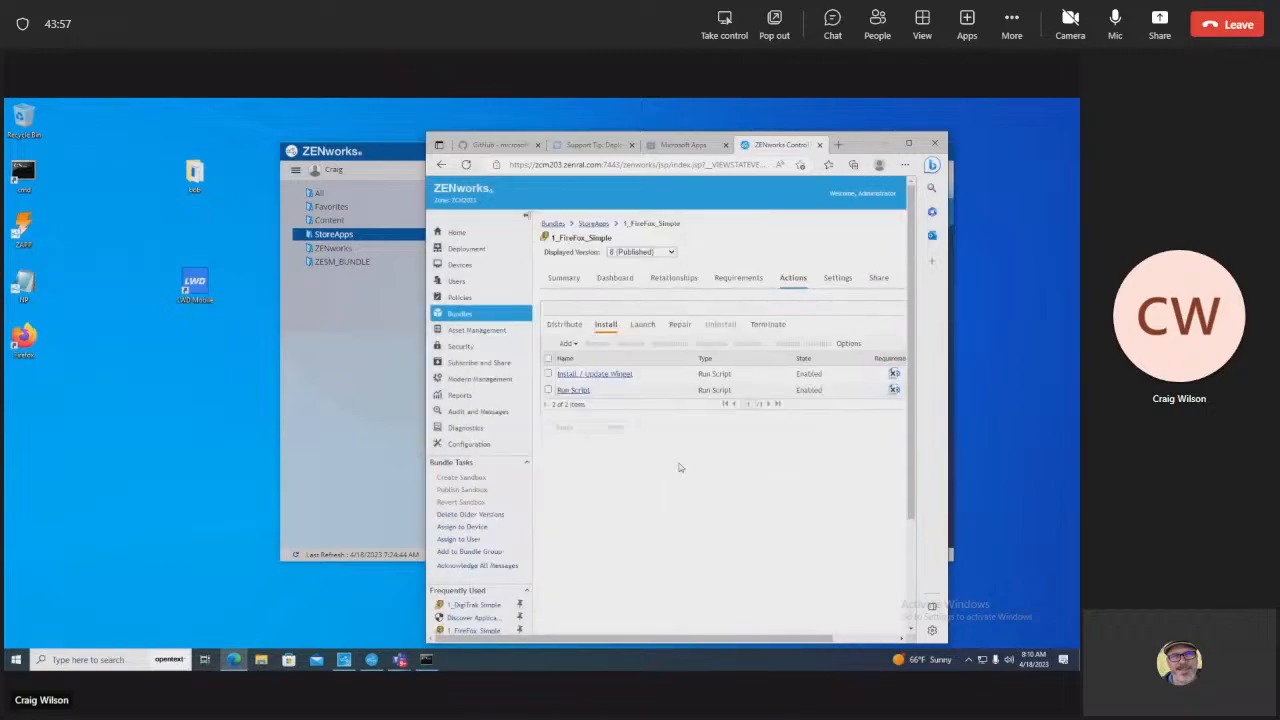
{"action": "left_click", "coordinate": [548, 374]}
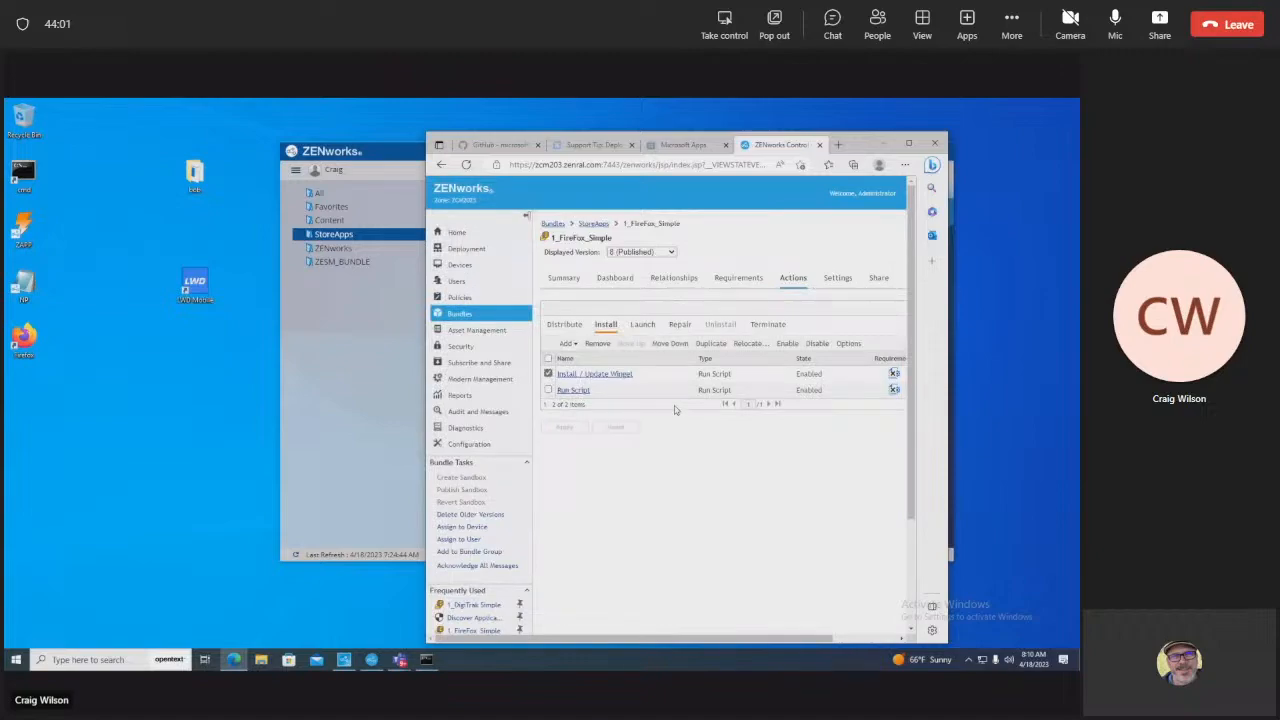
{"action": "left_click", "coordinate": [548, 374]}
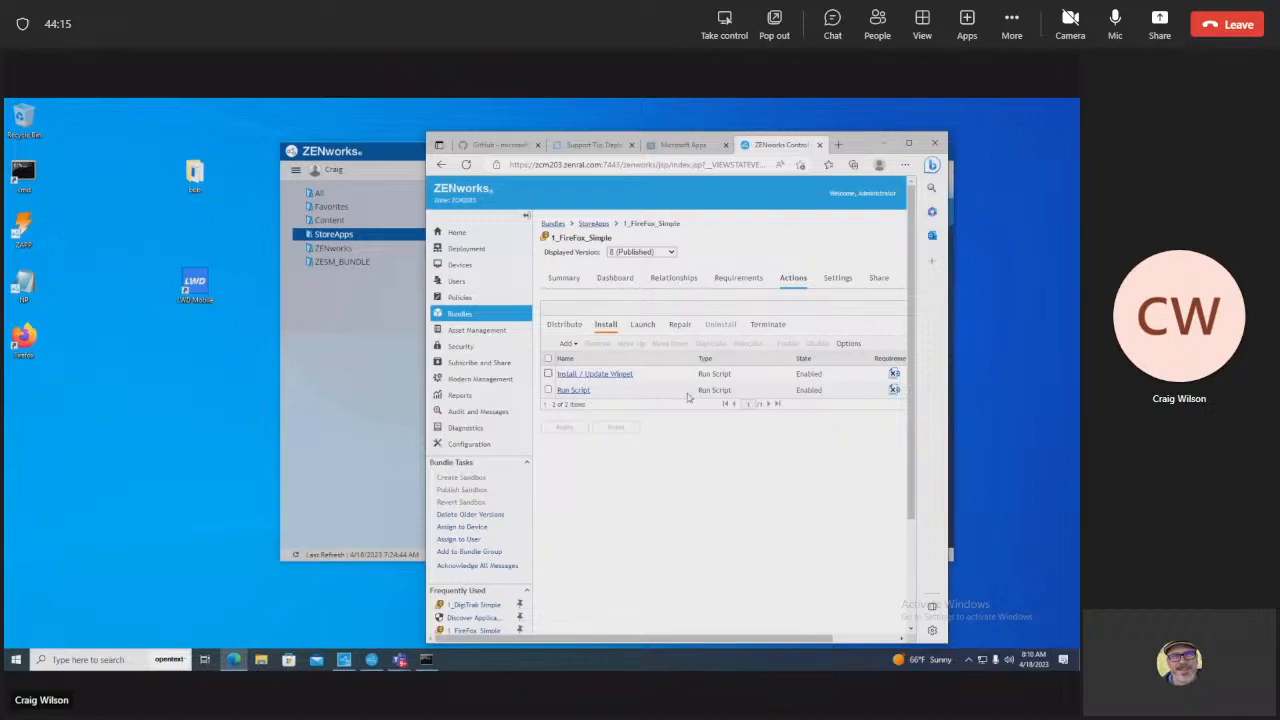
{"action": "left_click", "coordinate": [574, 391]}
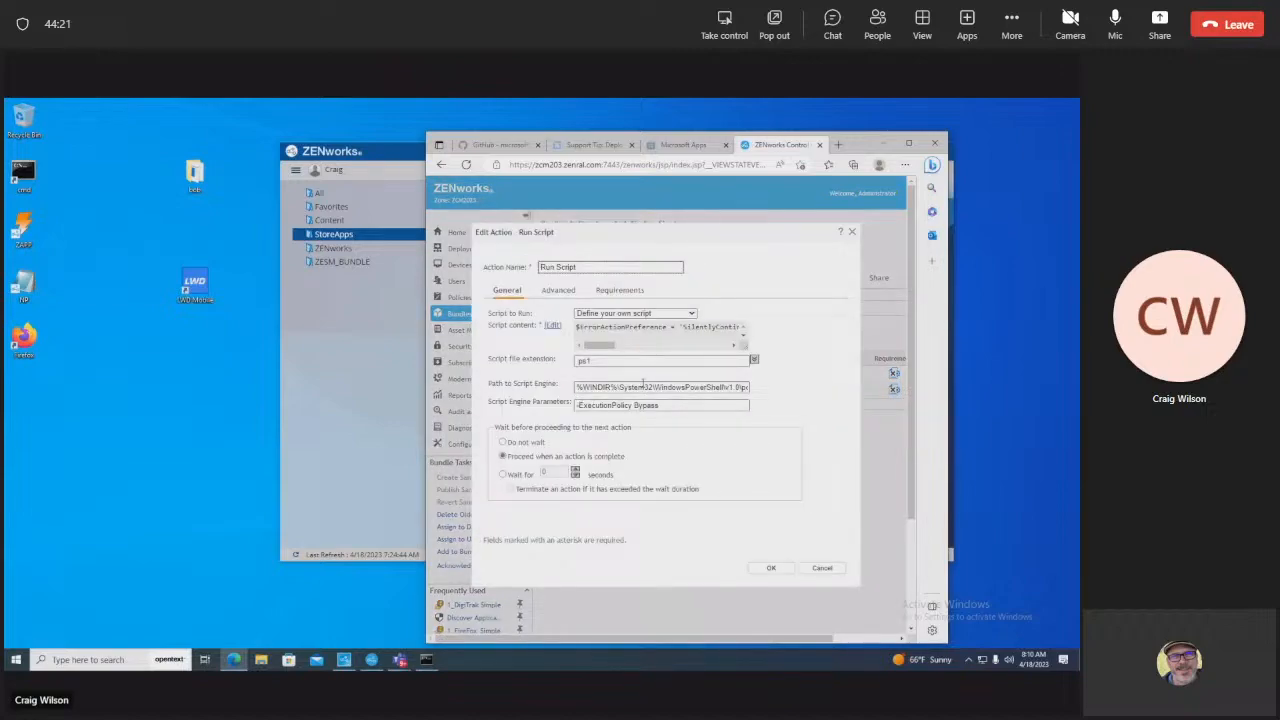
Step: Open the Run Script action's script editor and enlarge it to fill the page
{"action": "left_click", "coordinate": [556, 328]}
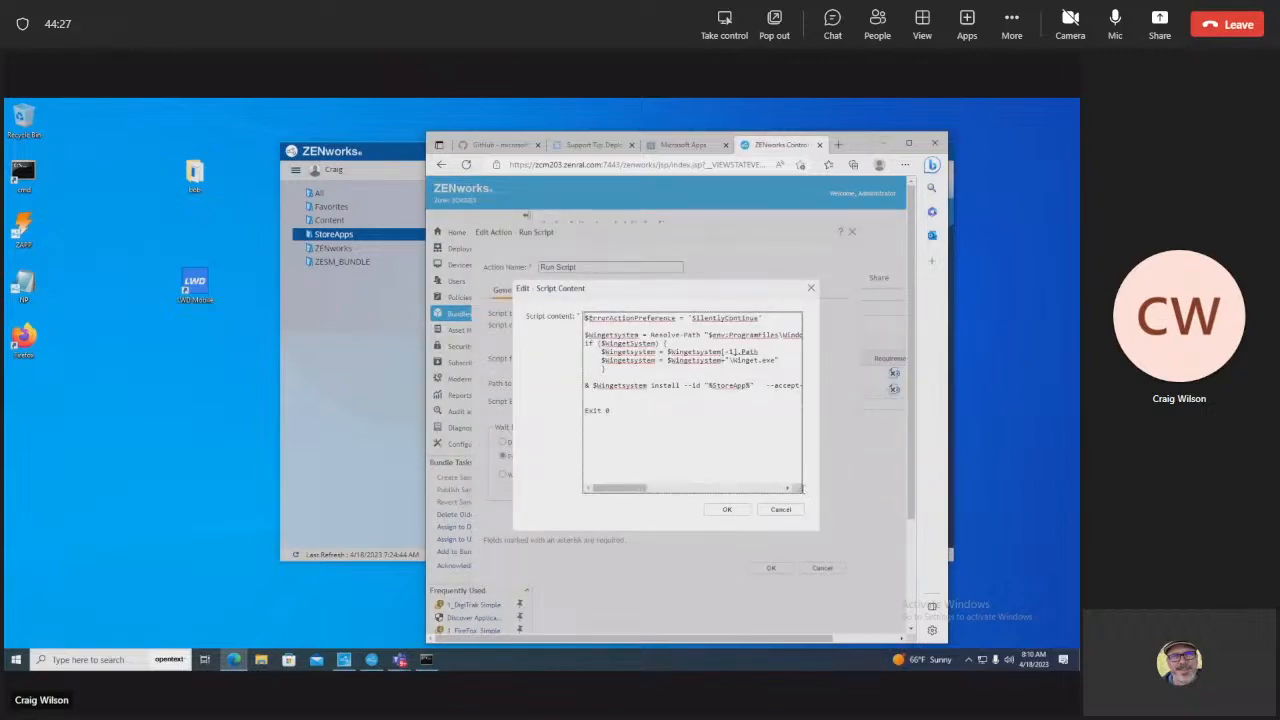
{"action": "left_click_drag", "start_coordinate": [800, 488], "coordinate": [1020, 505]}
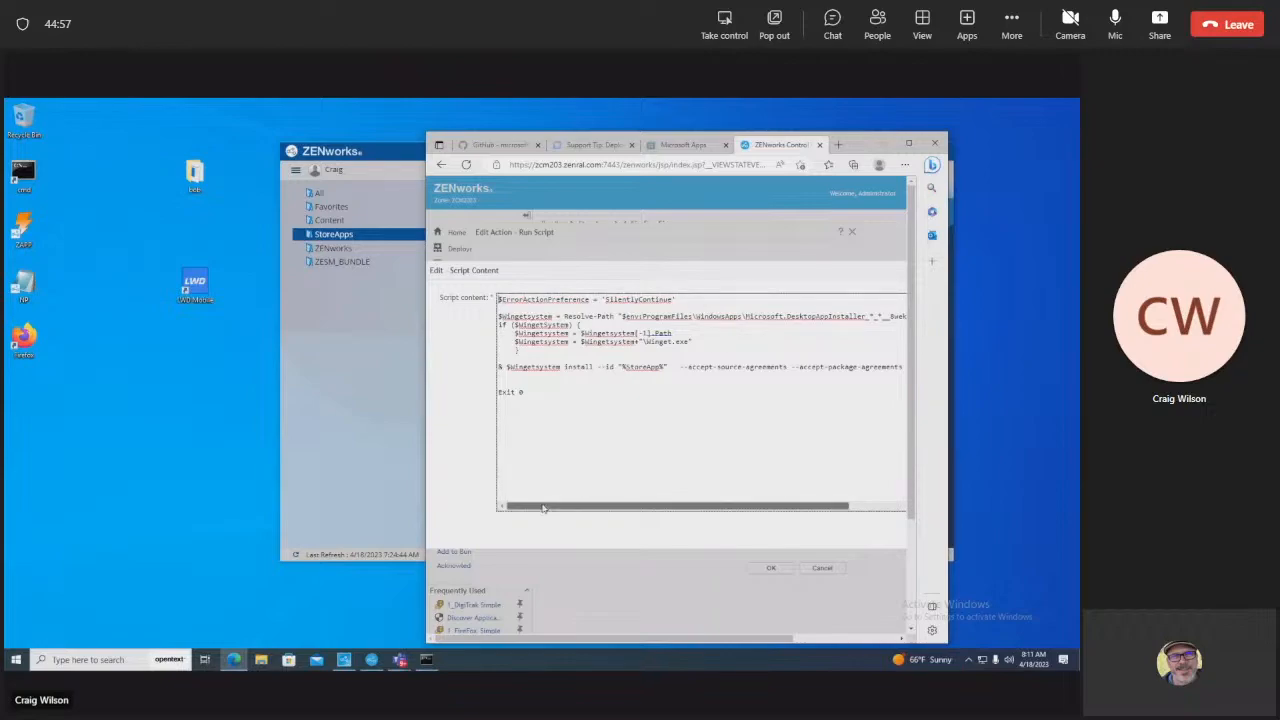
Step: Highlight the DesktopAppInstaller folder path in the winget script
{"action": "left_click_drag", "start_coordinate": [533, 504], "coordinate": [644, 498]}
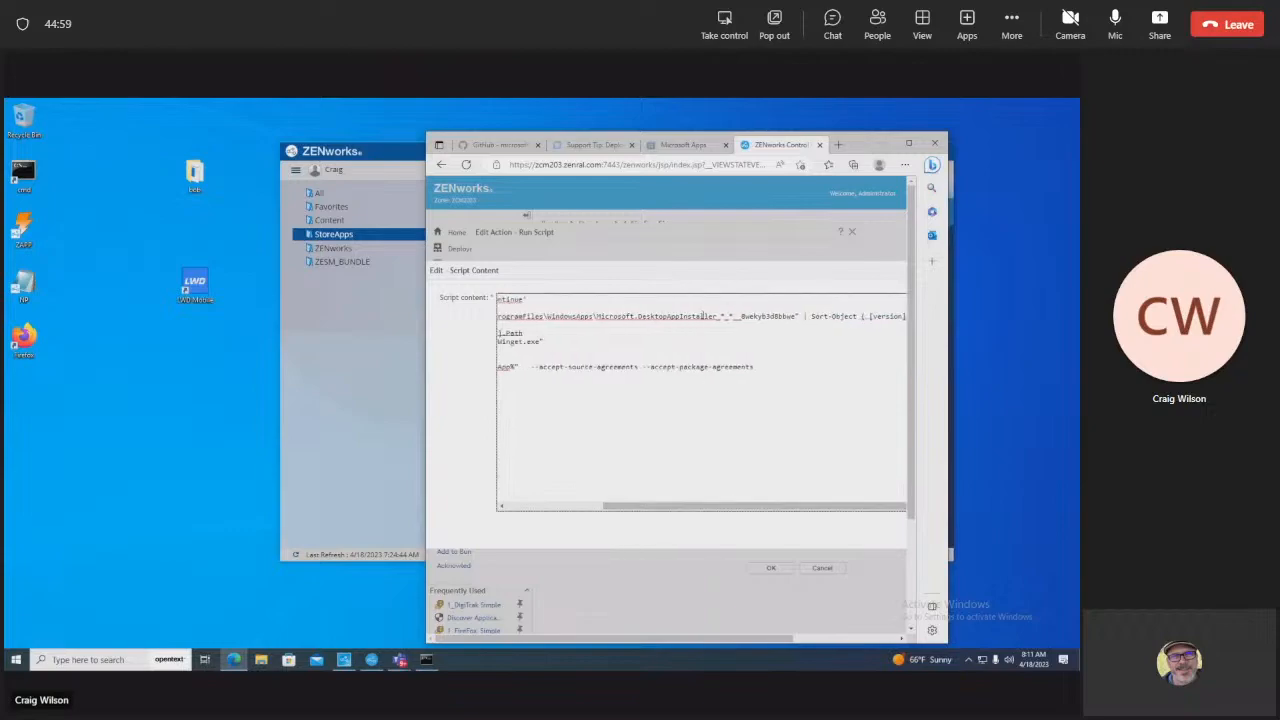
{"action": "left_click_drag", "start_coordinate": [795, 316], "coordinate": [549, 314]}
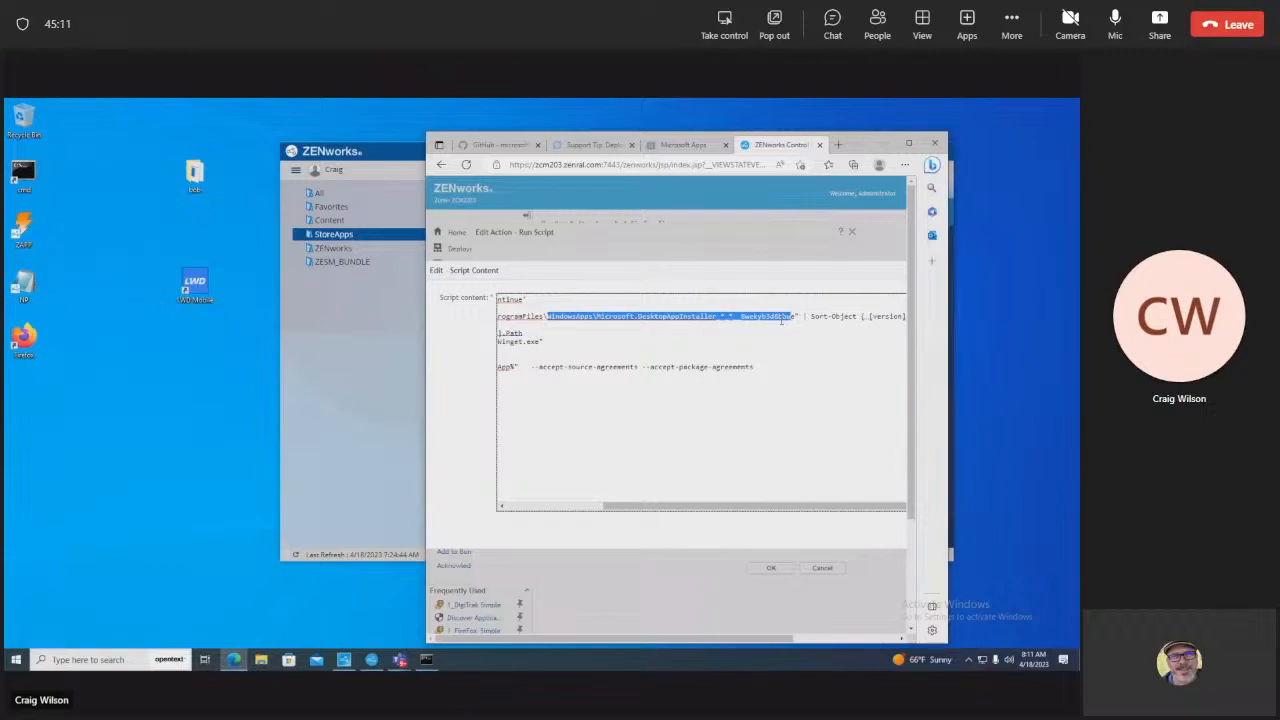
{"action": "left_click_drag", "start_coordinate": [660, 506], "coordinate": [563, 506]}
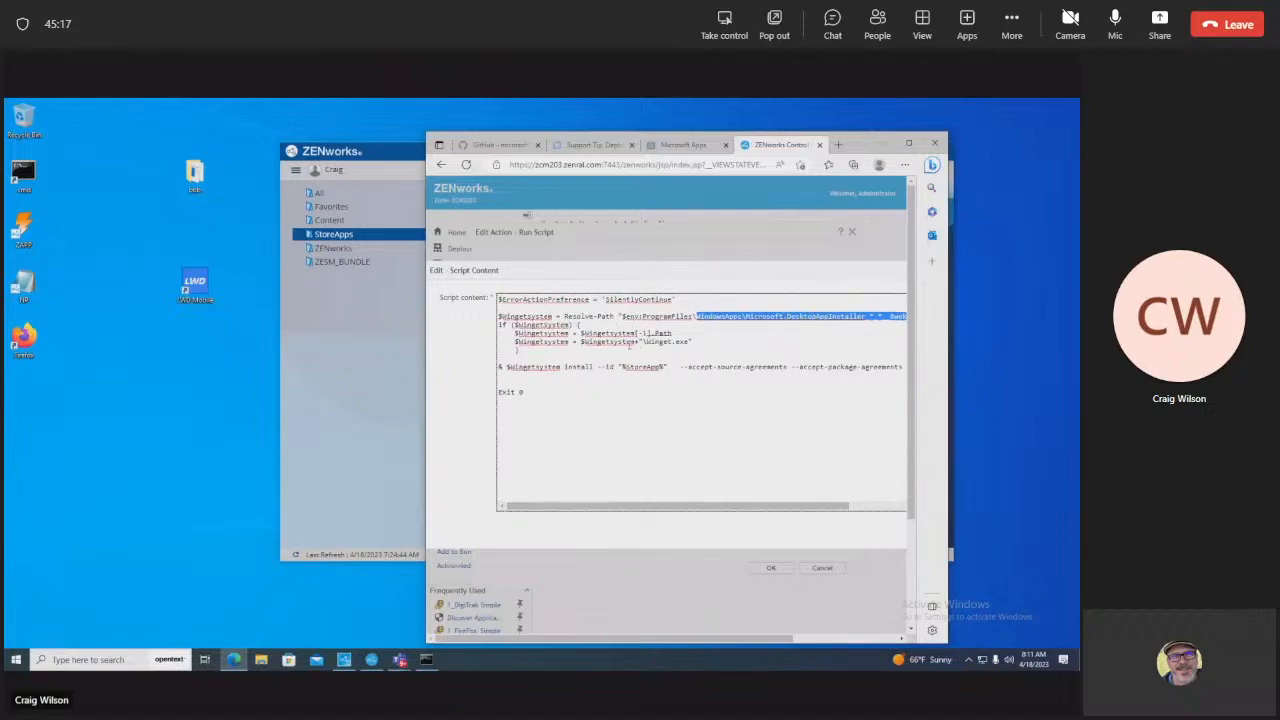
{"action": "left_click", "coordinate": [706, 335]}
{"action": "left_click", "coordinate": [557, 357]}
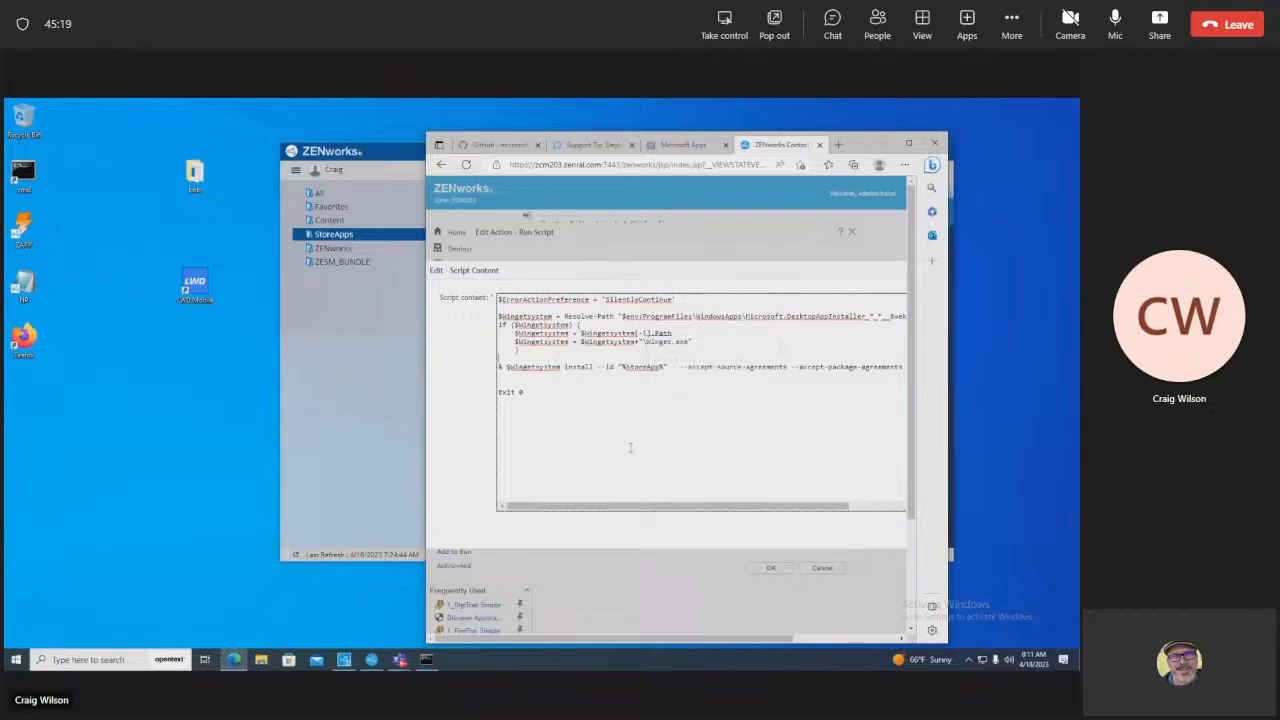
Step: Highlight the winget install command and the Winget.exe path line, then close the editor
{"action": "left_click_drag", "start_coordinate": [658, 507], "coordinate": [512, 508]}
{"action": "left_click_drag", "start_coordinate": [500, 367], "coordinate": [900, 367]}
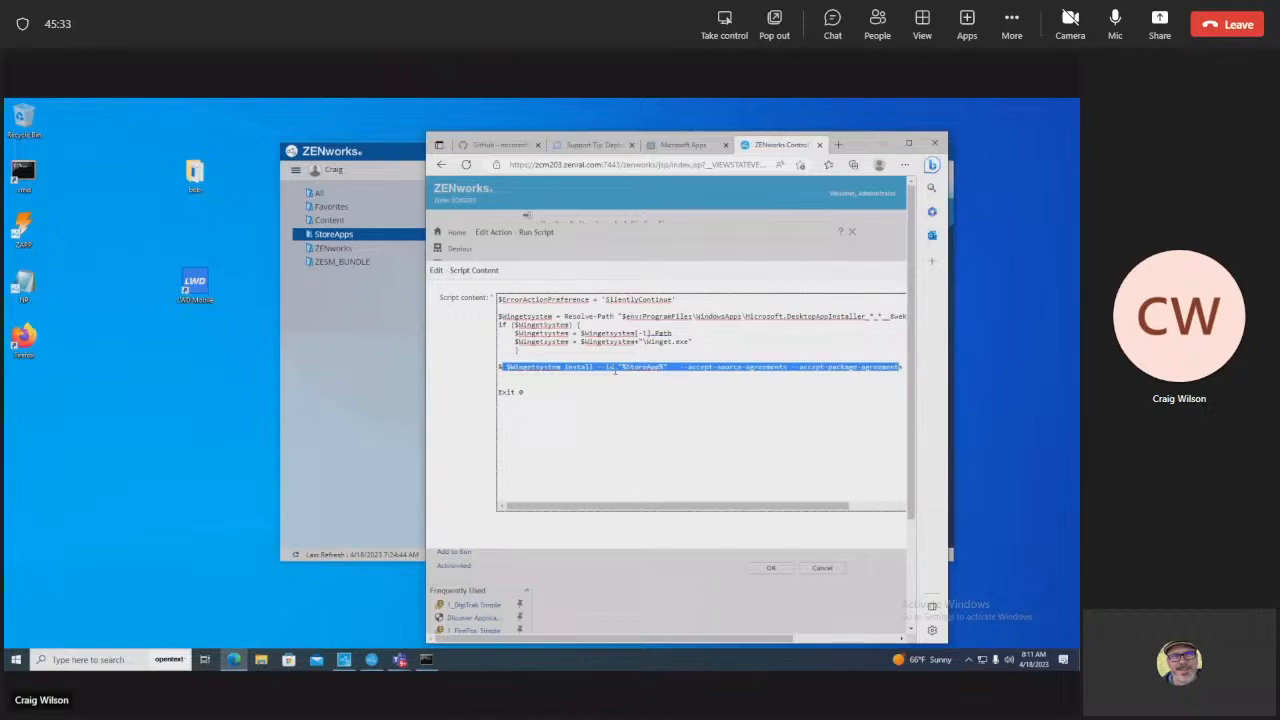
{"action": "left_click", "coordinate": [593, 349]}
{"action": "left_click_drag", "start_coordinate": [692, 342], "coordinate": [512, 342]}
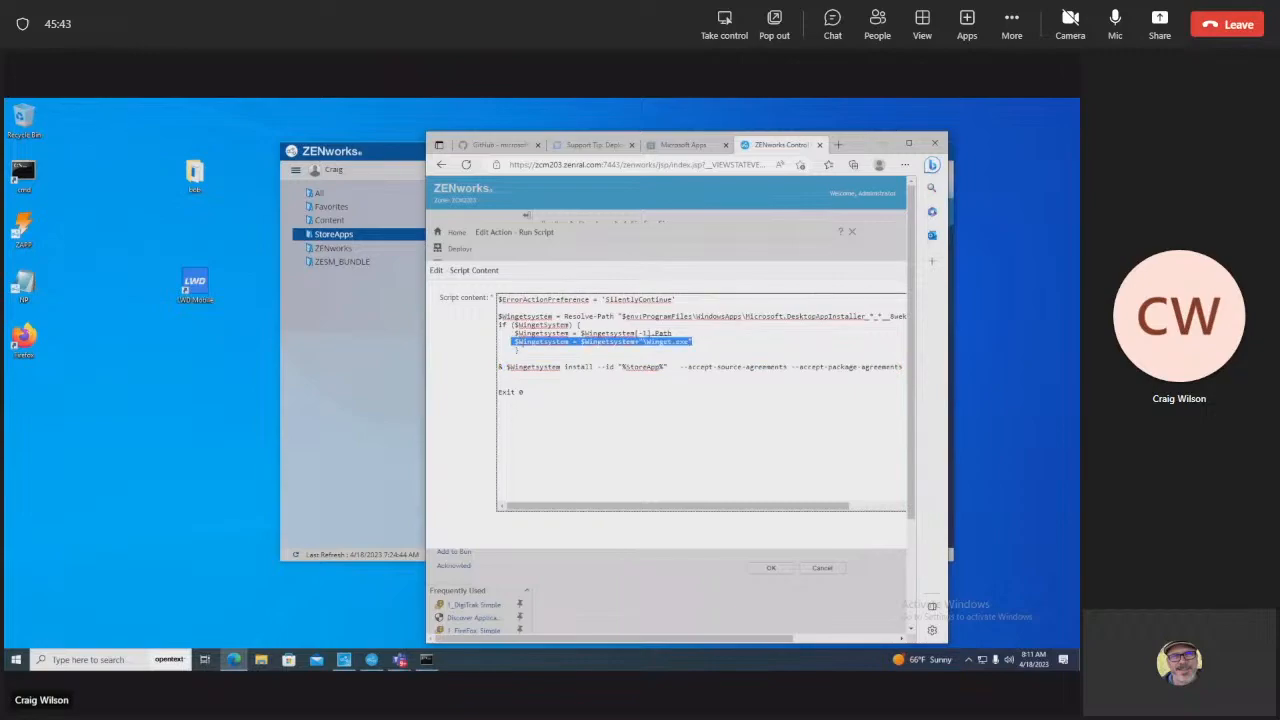
{"action": "left_click", "coordinate": [576, 390]}
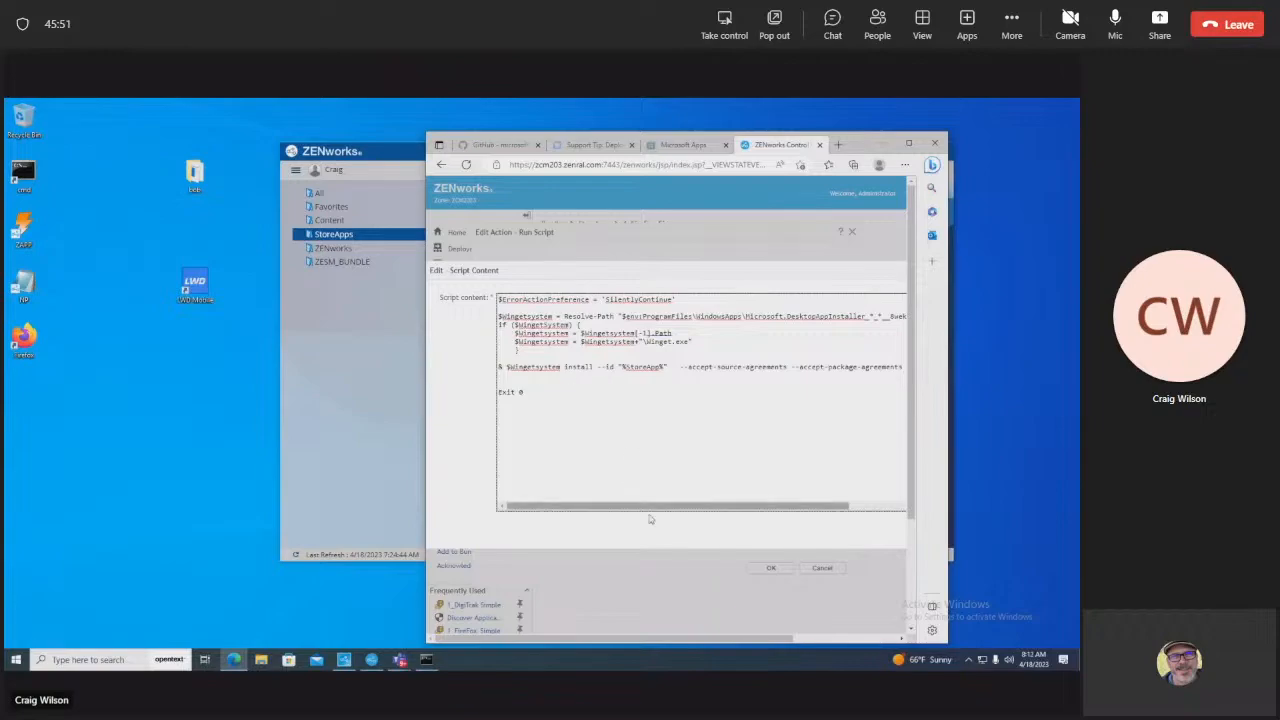
{"action": "mouse_move", "coordinate": [650, 506]}
{"action": "left_mouse_down"}
{"action": "mouse_move", "coordinate": [676, 506]}
{"action": "mouse_move", "coordinate": [645, 506]}
{"action": "left_mouse_up"}
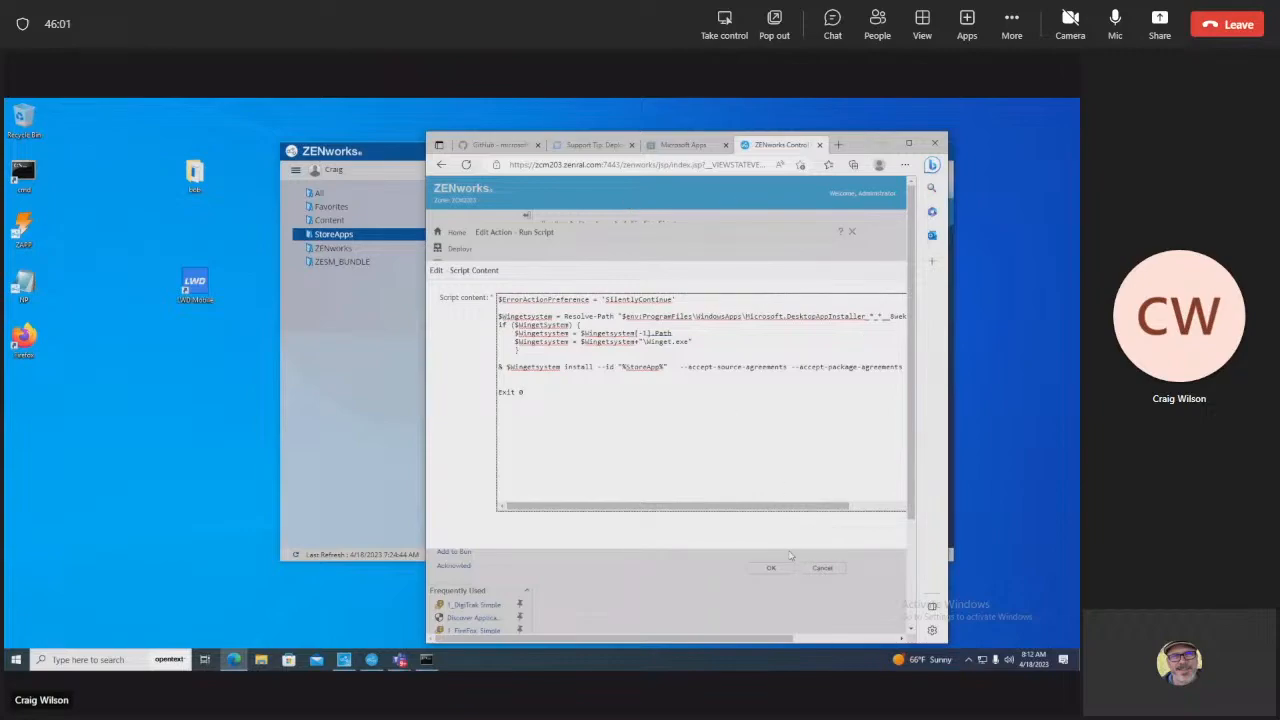
{"action": "left_click", "coordinate": [853, 233]}
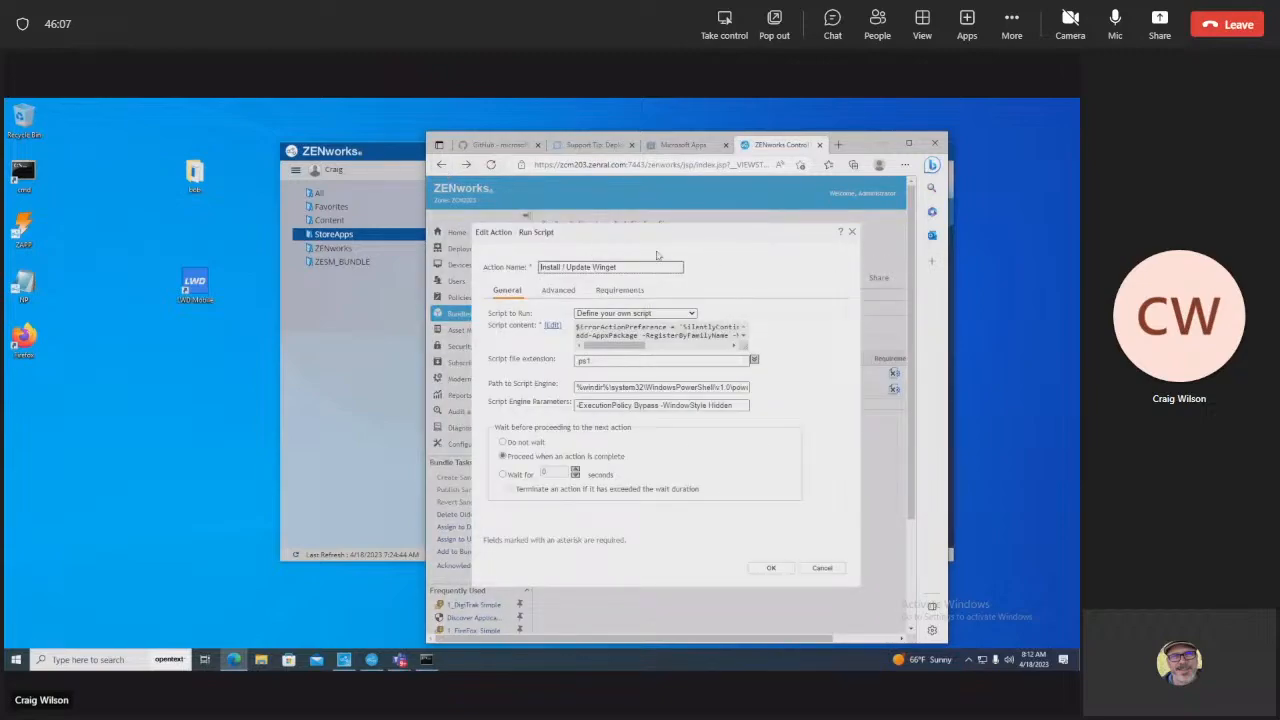
Step: Check 1_FireFox_Simple's system variables, where StoreApp is mozilla.firefox, without changing them
{"action": "left_click", "coordinate": [824, 568]}
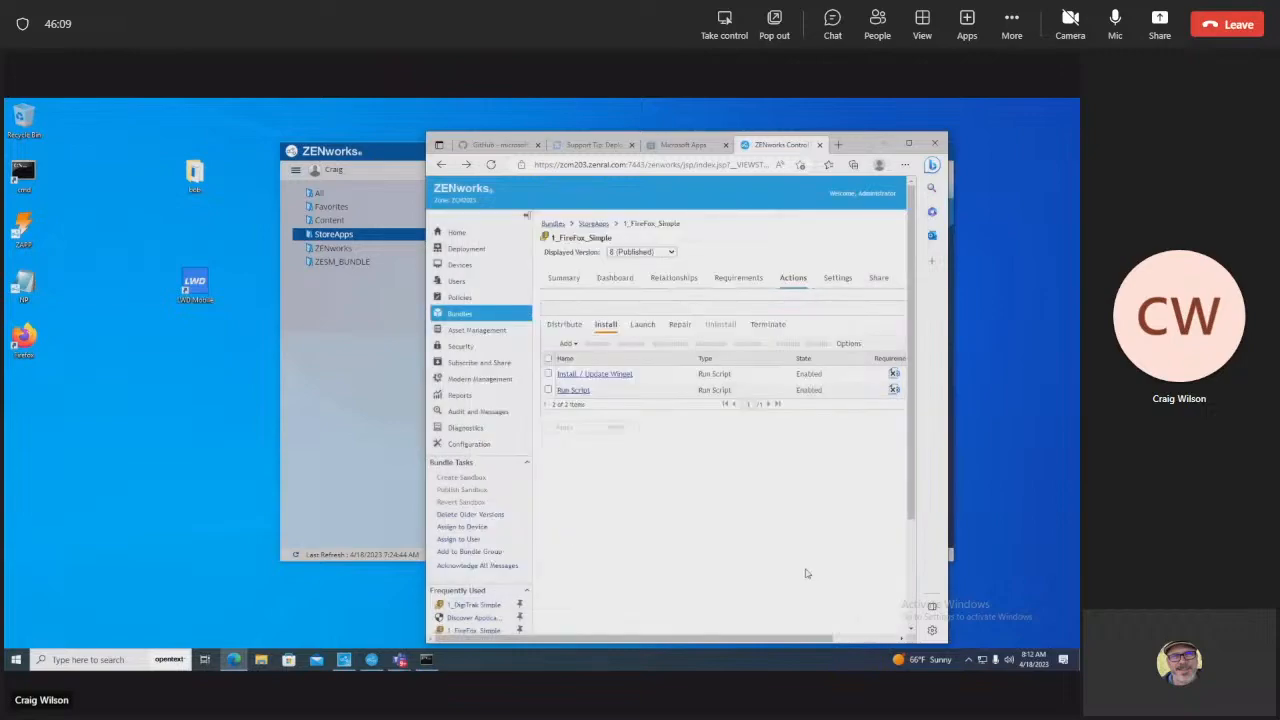
{"action": "left_click", "coordinate": [836, 278]}
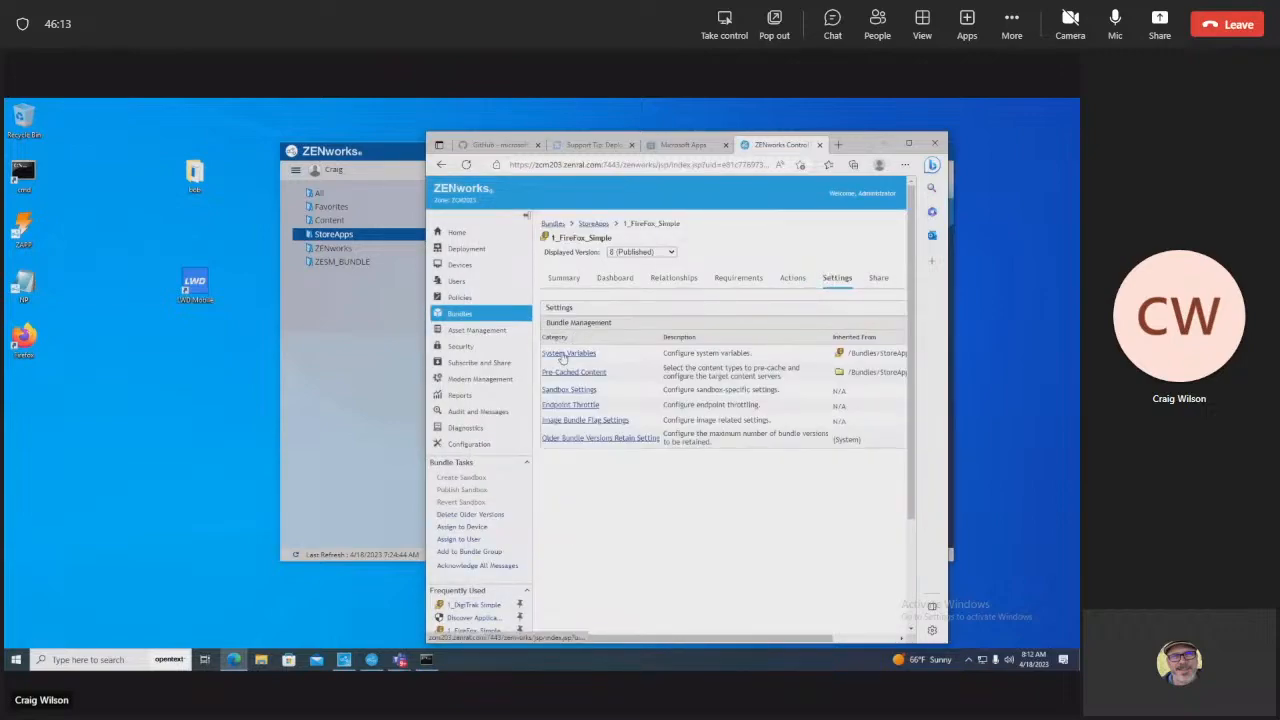
{"action": "left_click", "coordinate": [565, 354]}
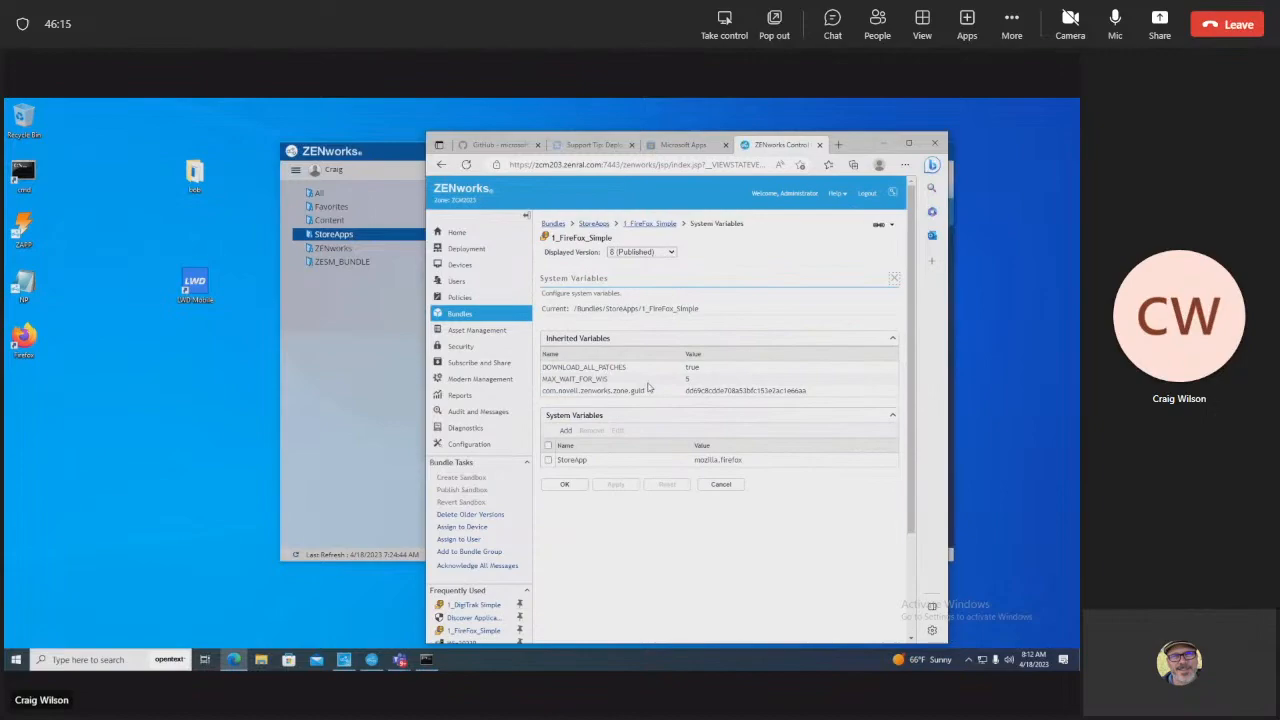
{"action": "left_click_drag", "start_coordinate": [766, 461], "coordinate": [688, 460]}
{"action": "left_click", "coordinate": [721, 485]}
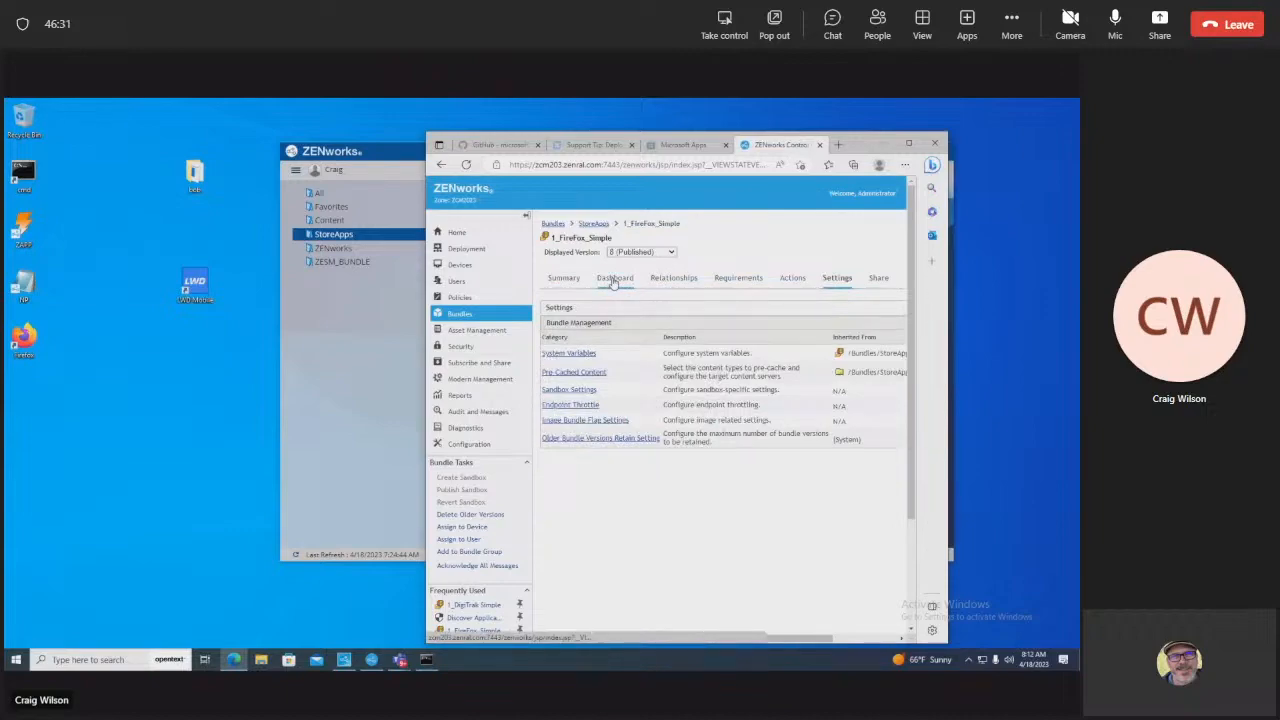
Step: Inspect the FireFox bundle's Launch Executable command path, then close it without saving
{"action": "left_click", "coordinate": [792, 284]}
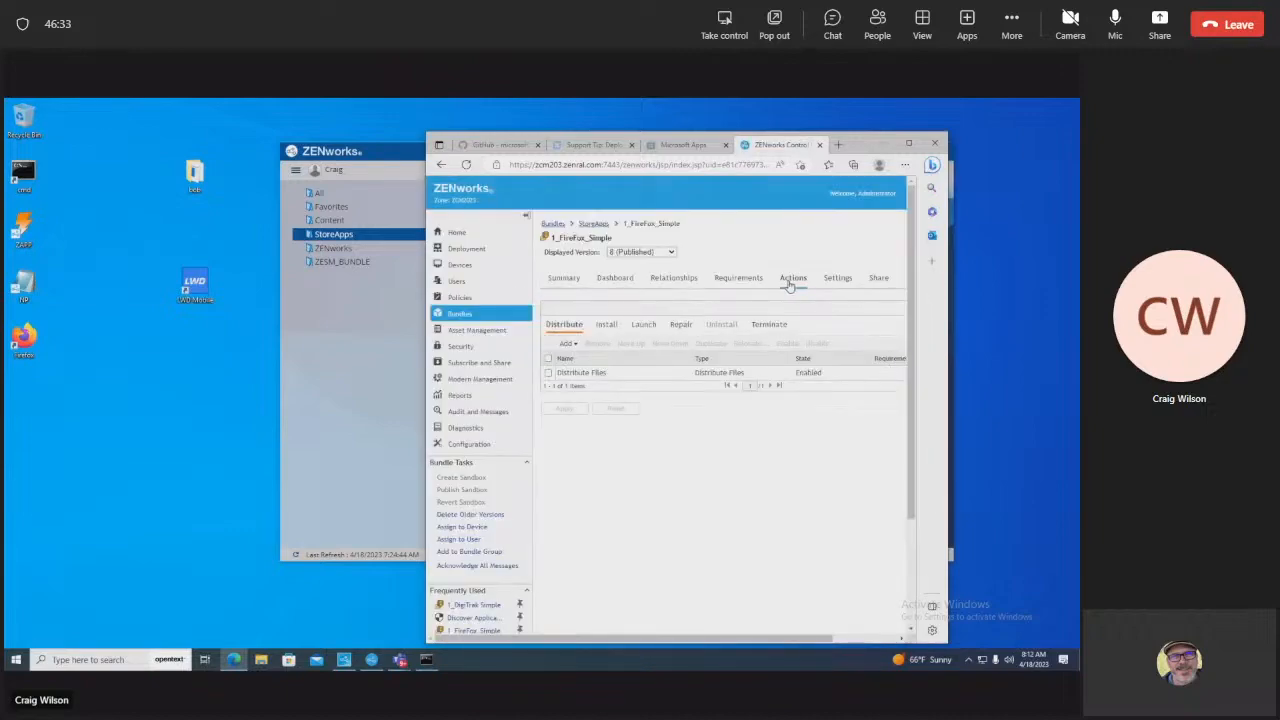
{"action": "left_click", "coordinate": [612, 328]}
{"action": "left_click", "coordinate": [643, 326]}
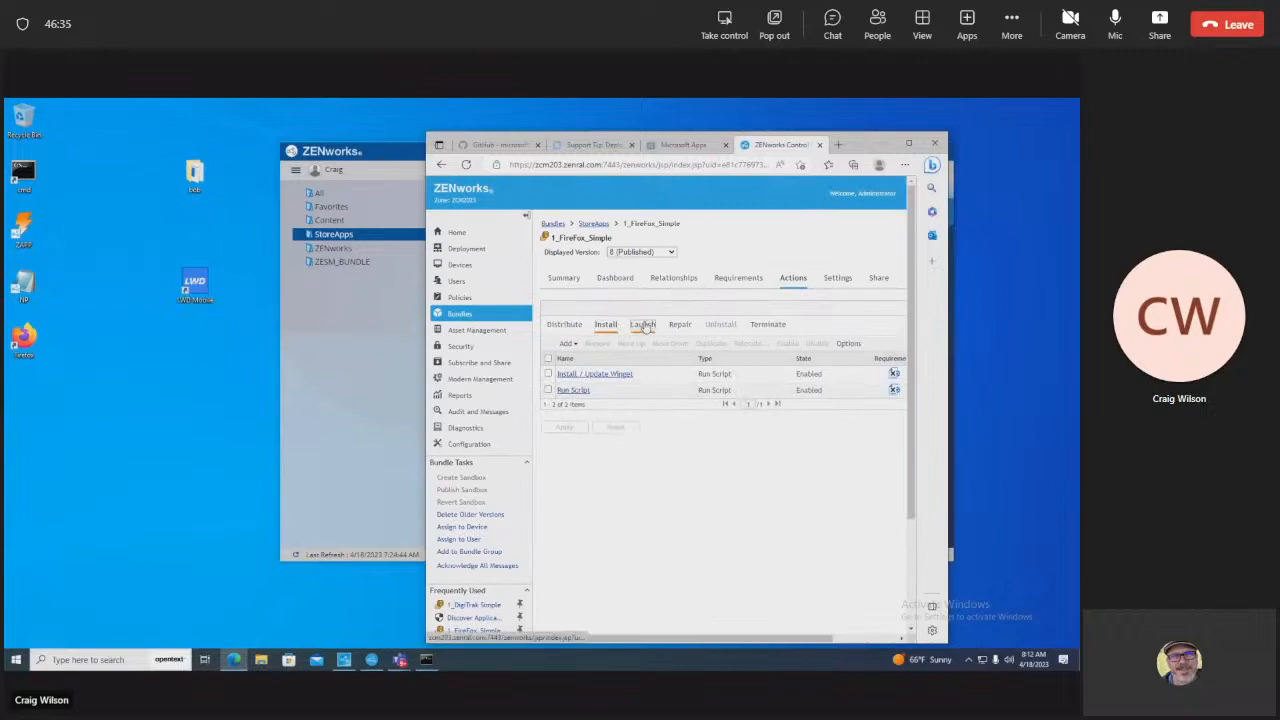
{"action": "left_click", "coordinate": [588, 373]}
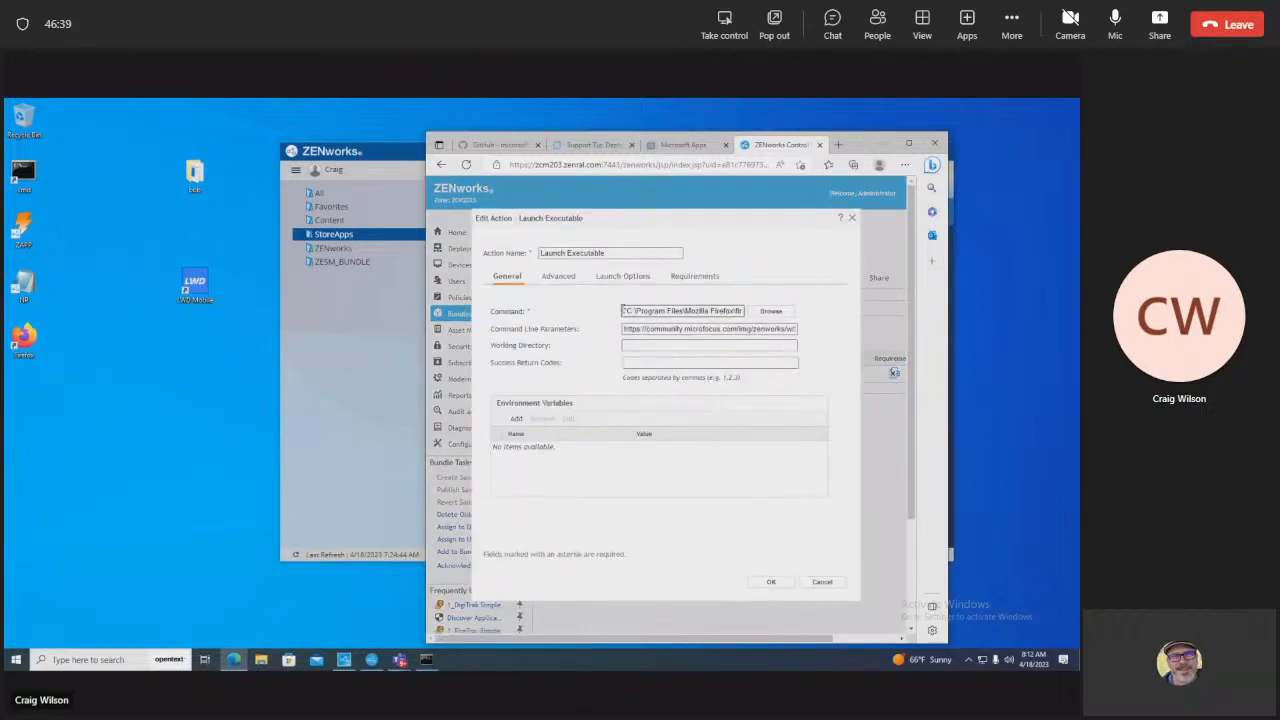
{"action": "left_click_drag", "start_coordinate": [625, 311], "coordinate": [988, 320]}
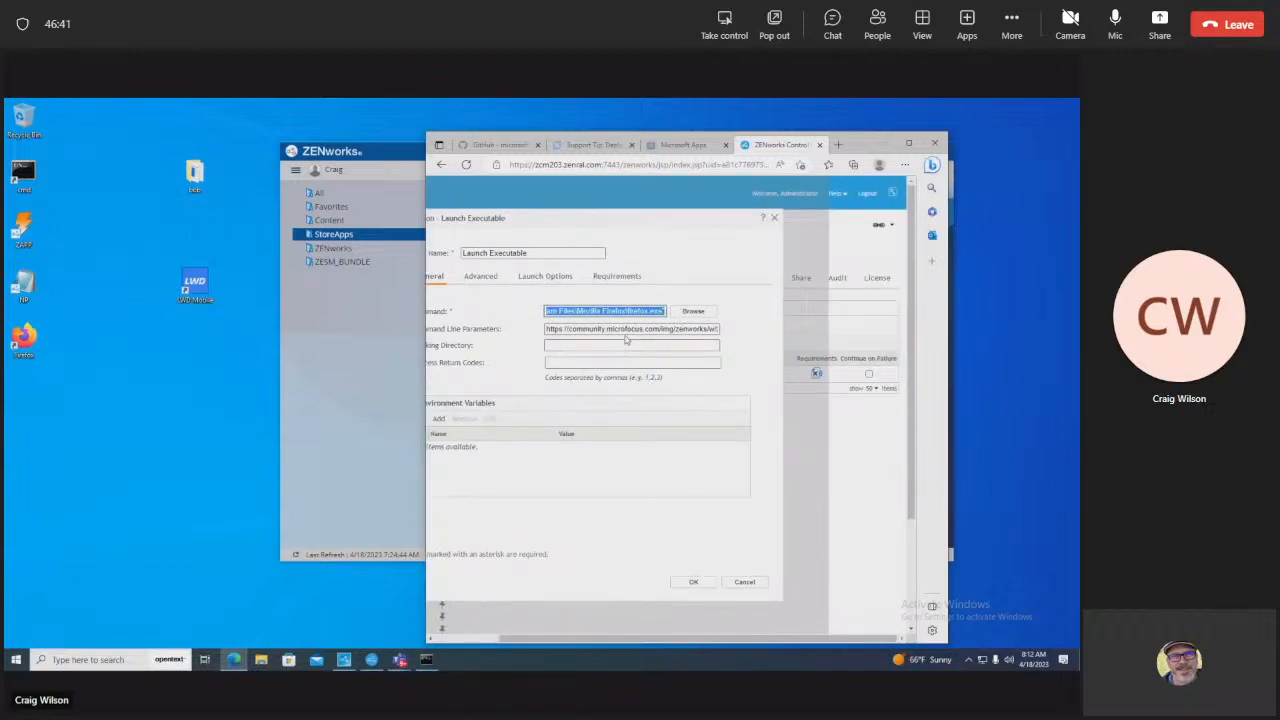
{"action": "left_click", "coordinate": [646, 311]}
{"action": "left_click_drag", "start_coordinate": [662, 311], "coordinate": [815, 337]}
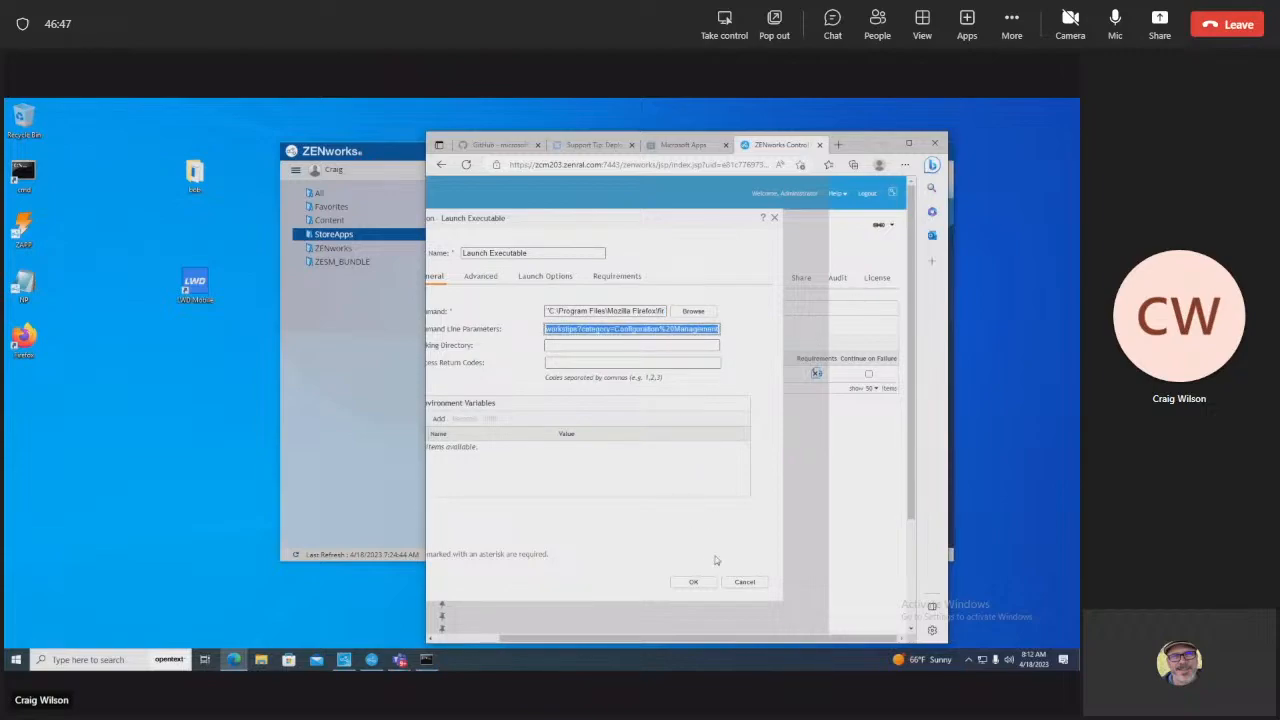
{"action": "left_click", "coordinate": [745, 582]}
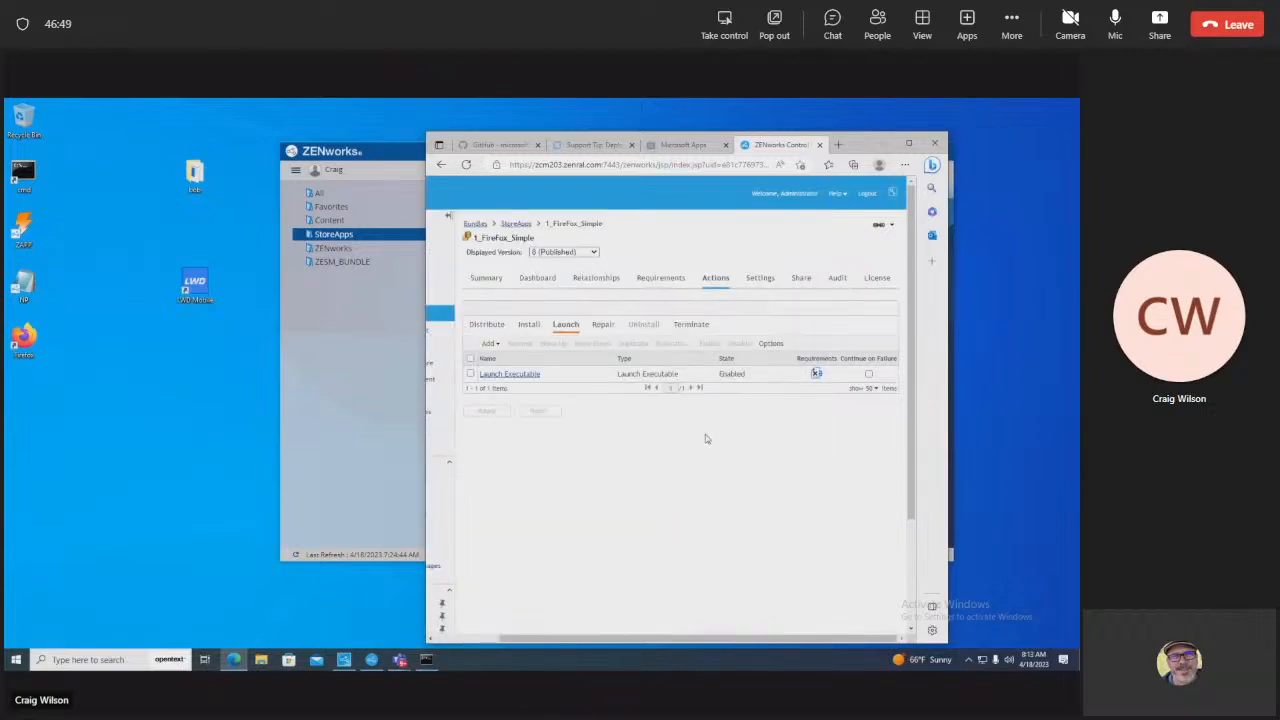
Step: Return to the StoreApps bundle folder and switch to the Microsoft Store support-tip article
{"action": "left_click", "coordinate": [515, 224]}
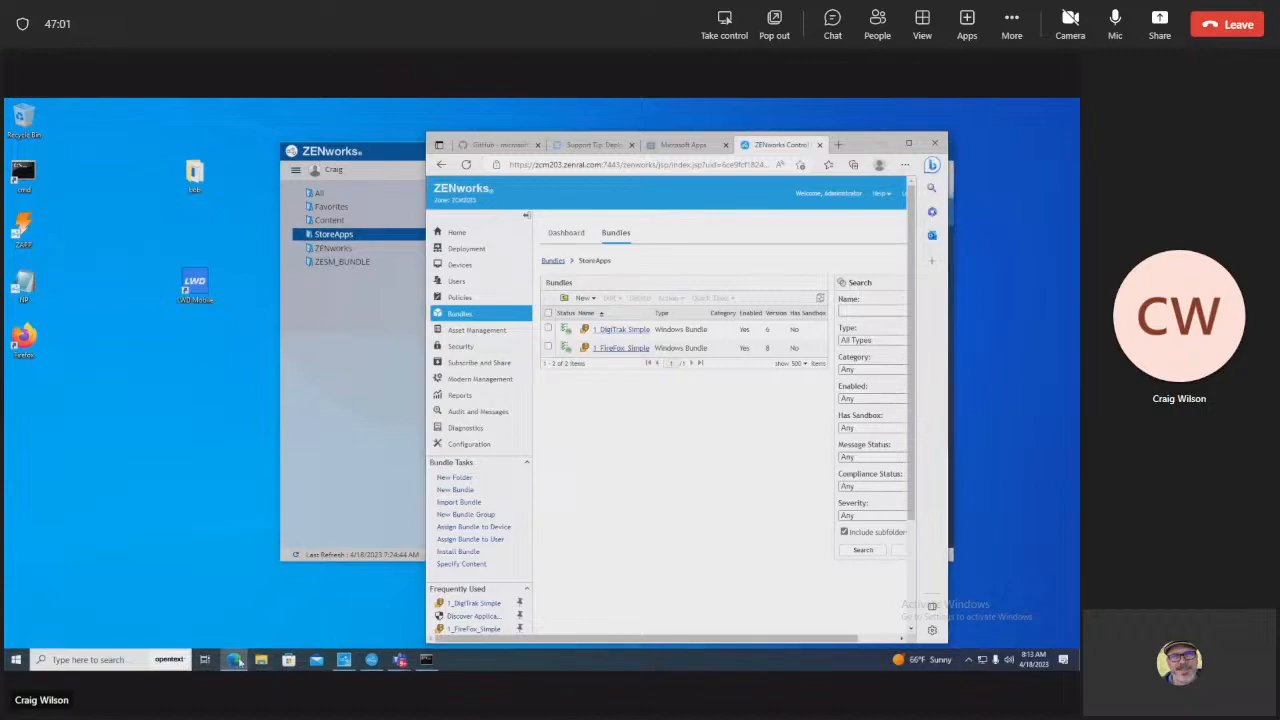
{"action": "left_click", "coordinate": [234, 660]}
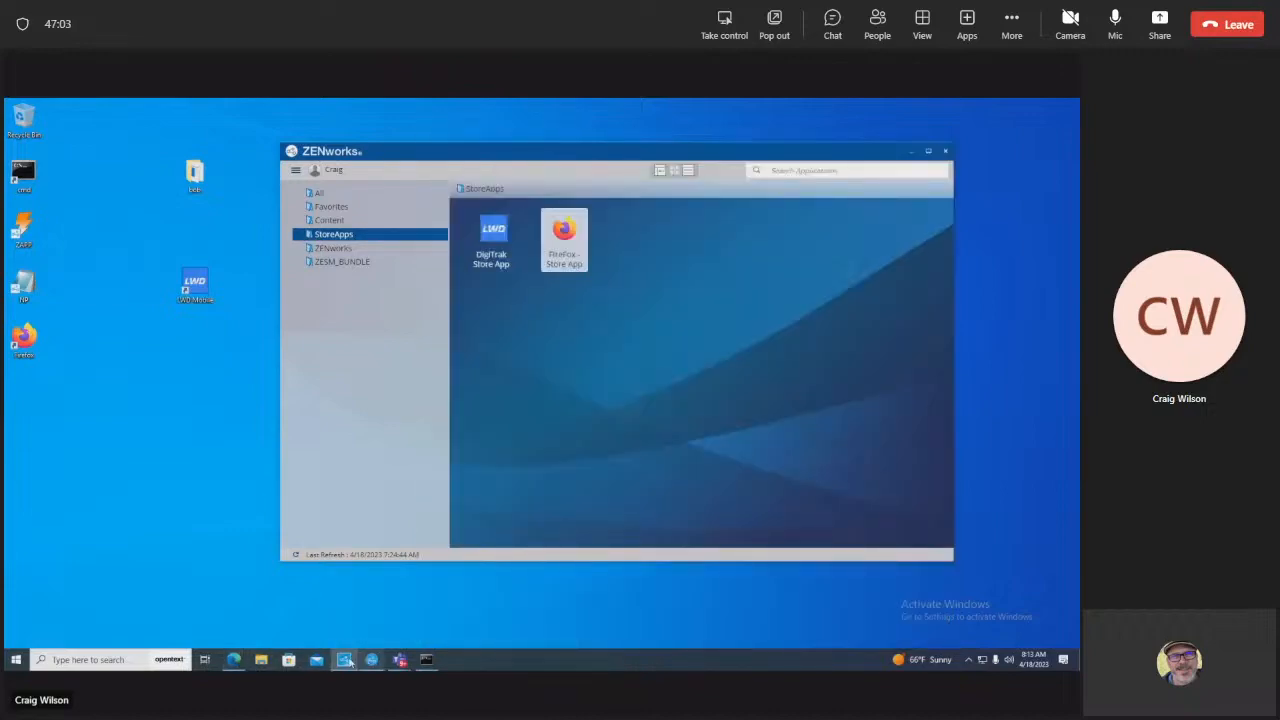
{"action": "left_click", "coordinate": [234, 660]}
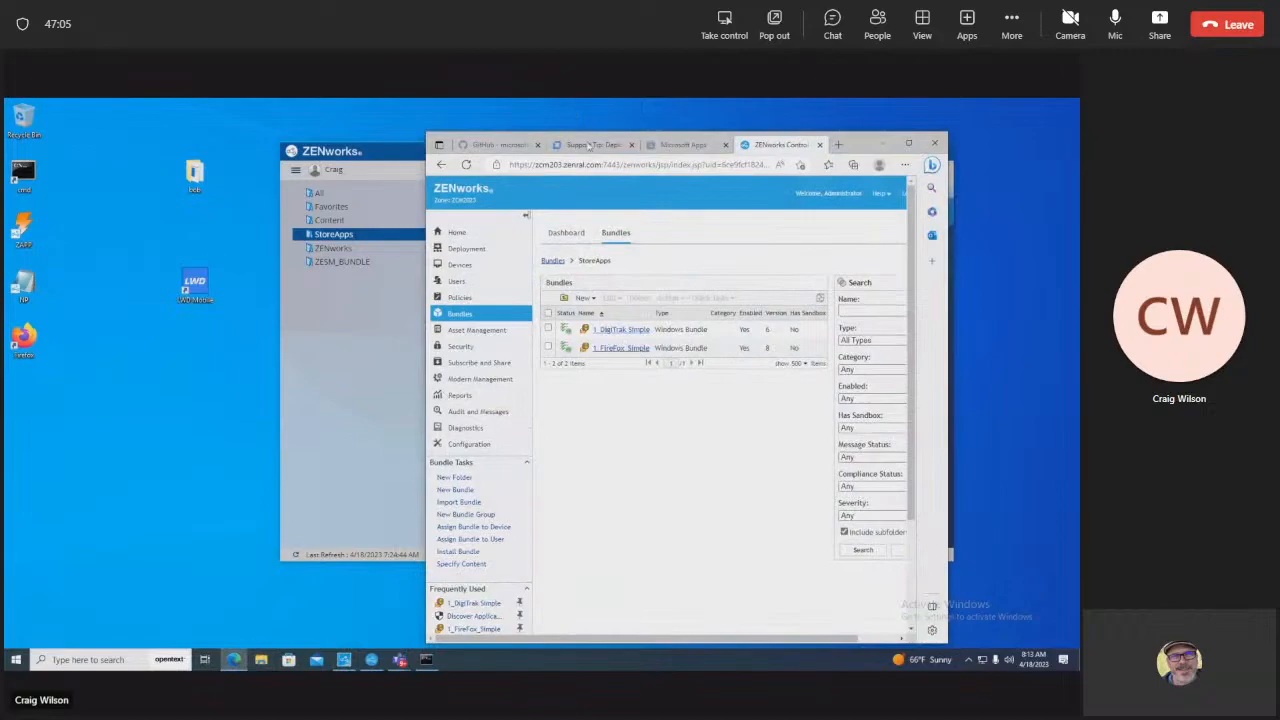
{"action": "left_click", "coordinate": [590, 145]}
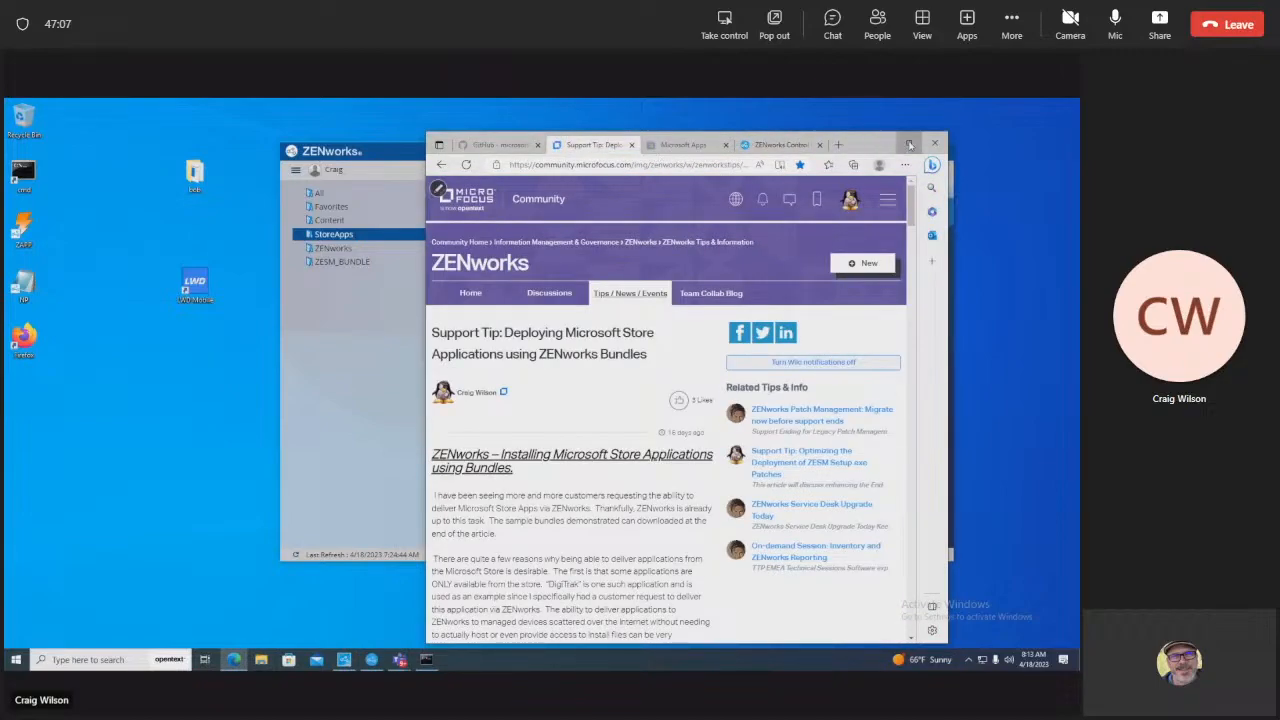
Step: Maximize the browser and highlight the article's StoreAppsFinal.zip sample download
{"action": "left_click", "coordinate": [908, 144]}
{"action": "left_click_drag", "start_coordinate": [618, 293], "coordinate": [144, 304]}
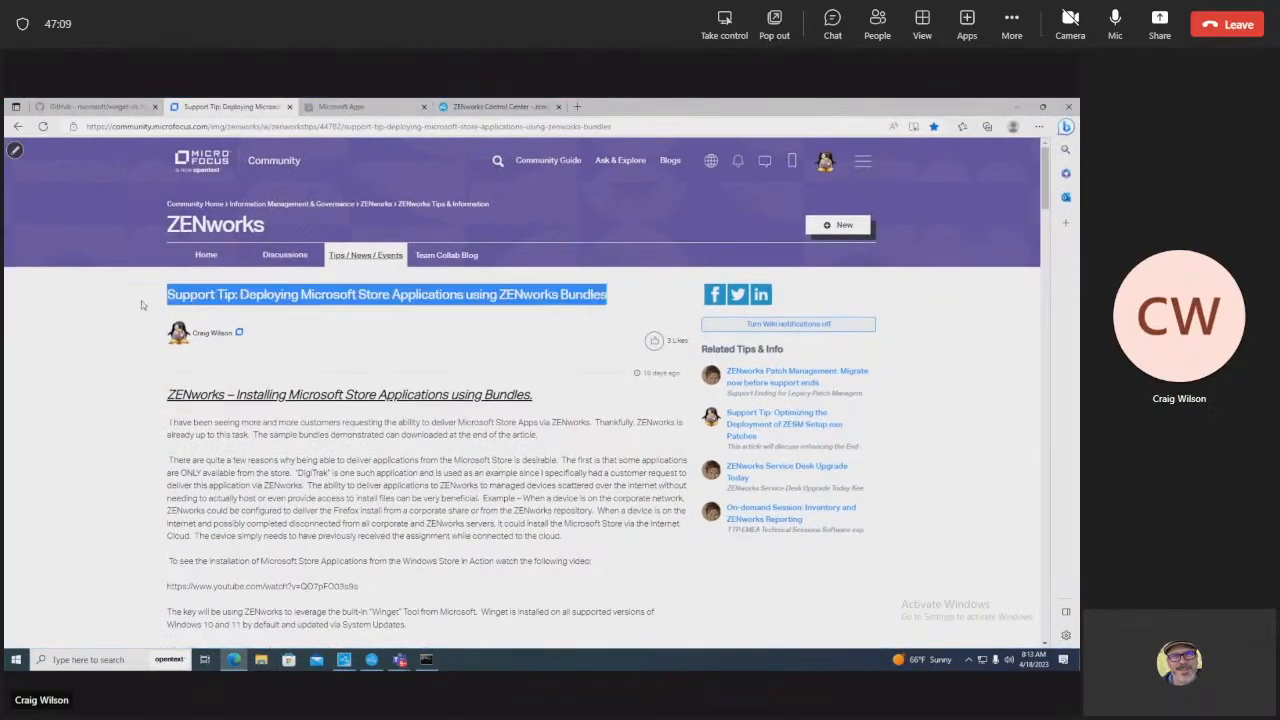
{"action": "left_click_drag", "start_coordinate": [1042, 188], "coordinate": [1066, 518]}
{"action": "left_click_drag", "start_coordinate": [240, 410], "coordinate": [169, 412]}
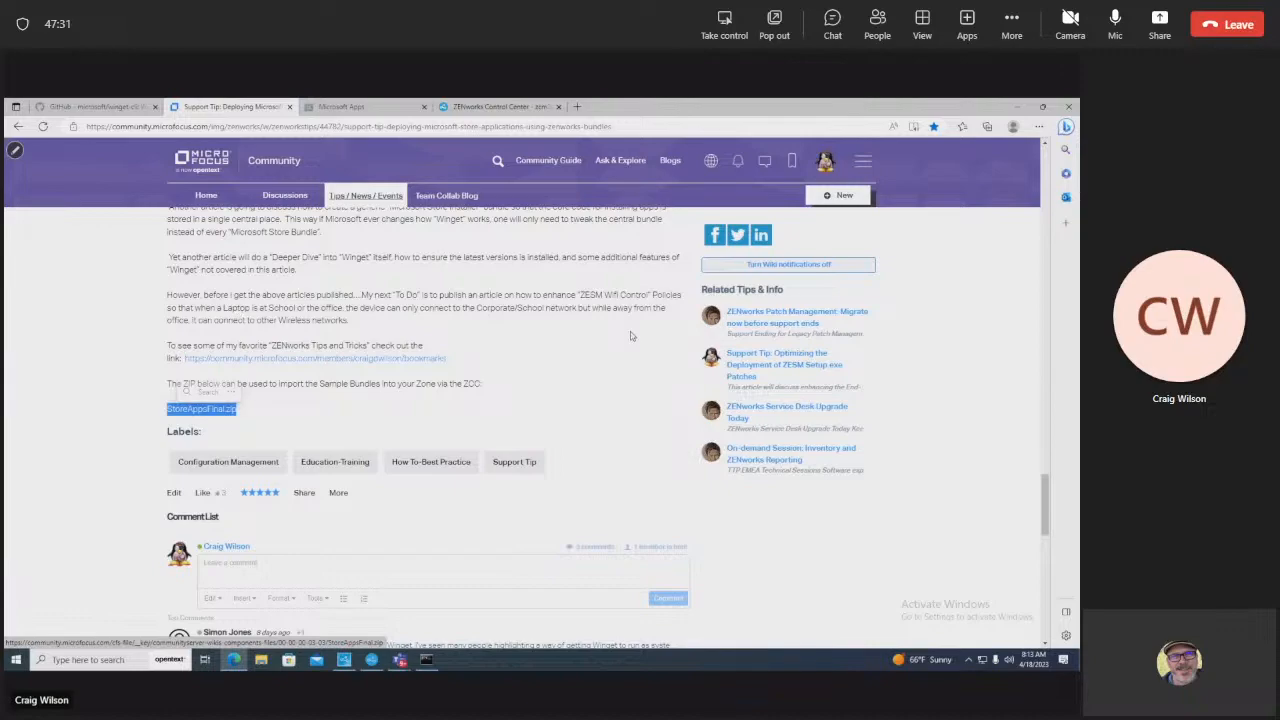
{"action": "left_click_drag", "start_coordinate": [1046, 500], "coordinate": [1045, 175]}
Step: Go back to ZENworks Control Center and open the 1_FireFox_Simple bundle's summary
{"action": "left_click", "coordinate": [72, 110]}
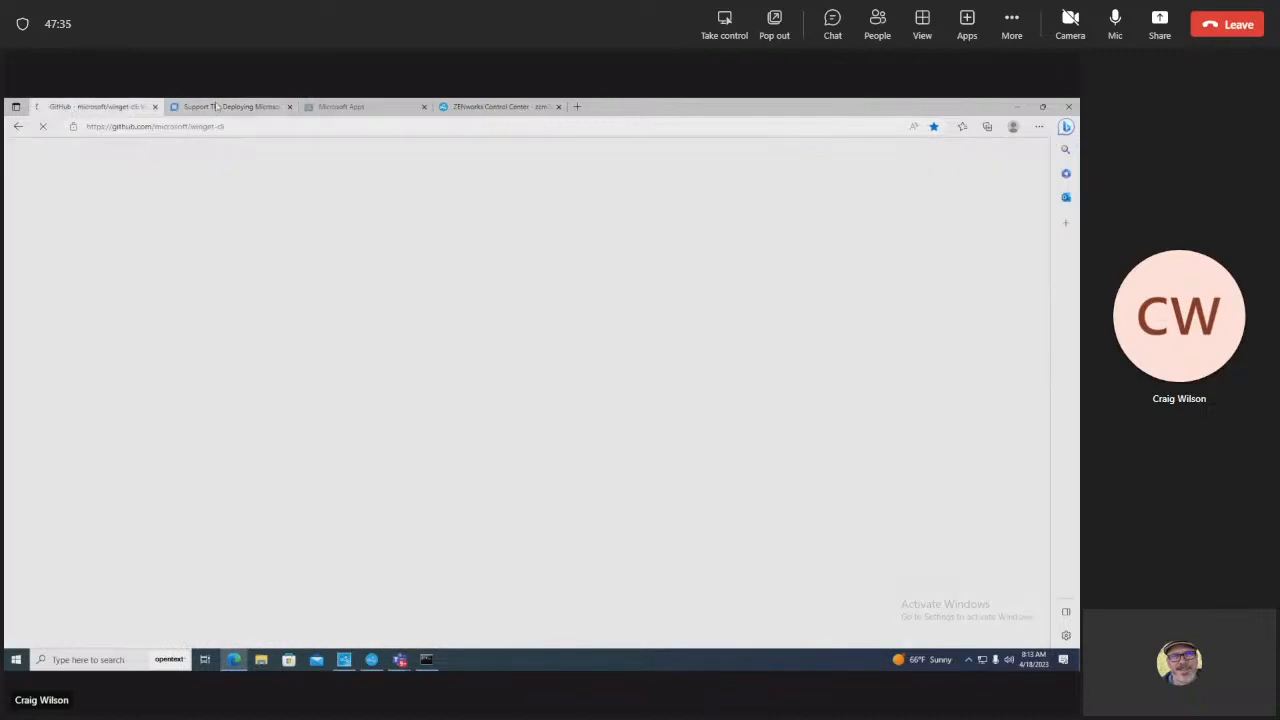
{"action": "left_click", "coordinate": [216, 107]}
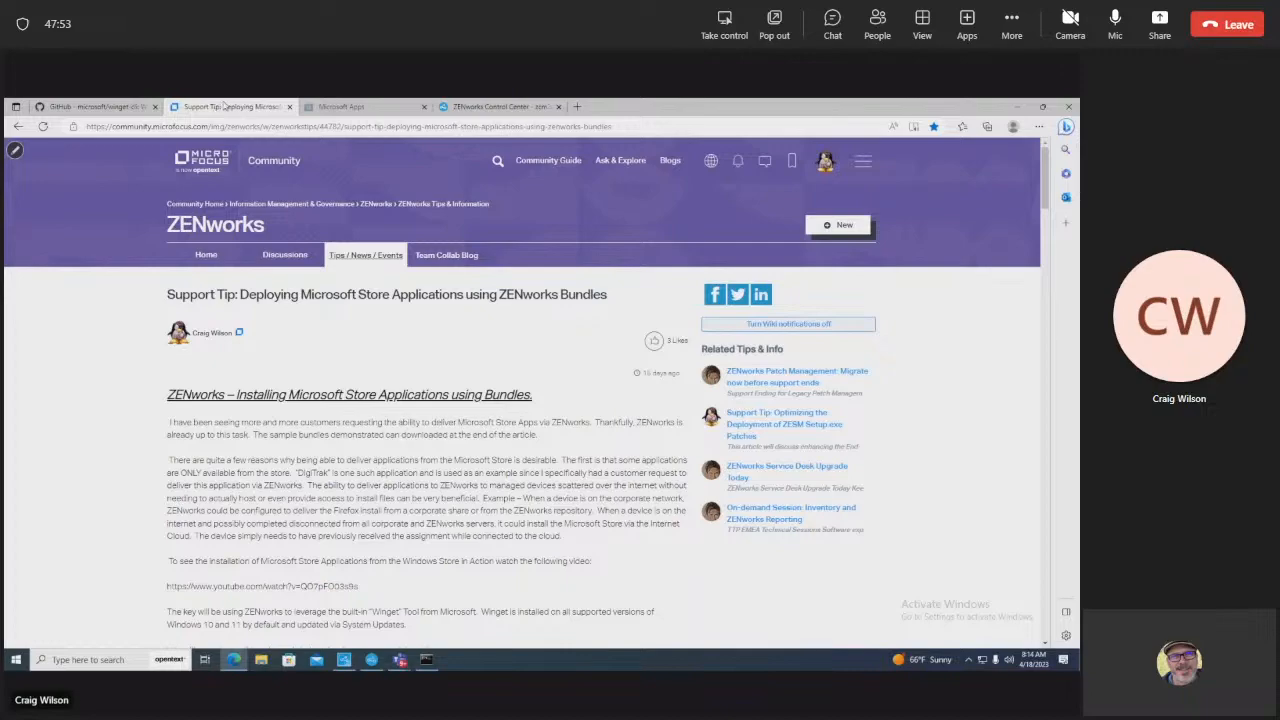
{"action": "left_click", "coordinate": [353, 105]}
{"action": "left_click", "coordinate": [490, 106]}
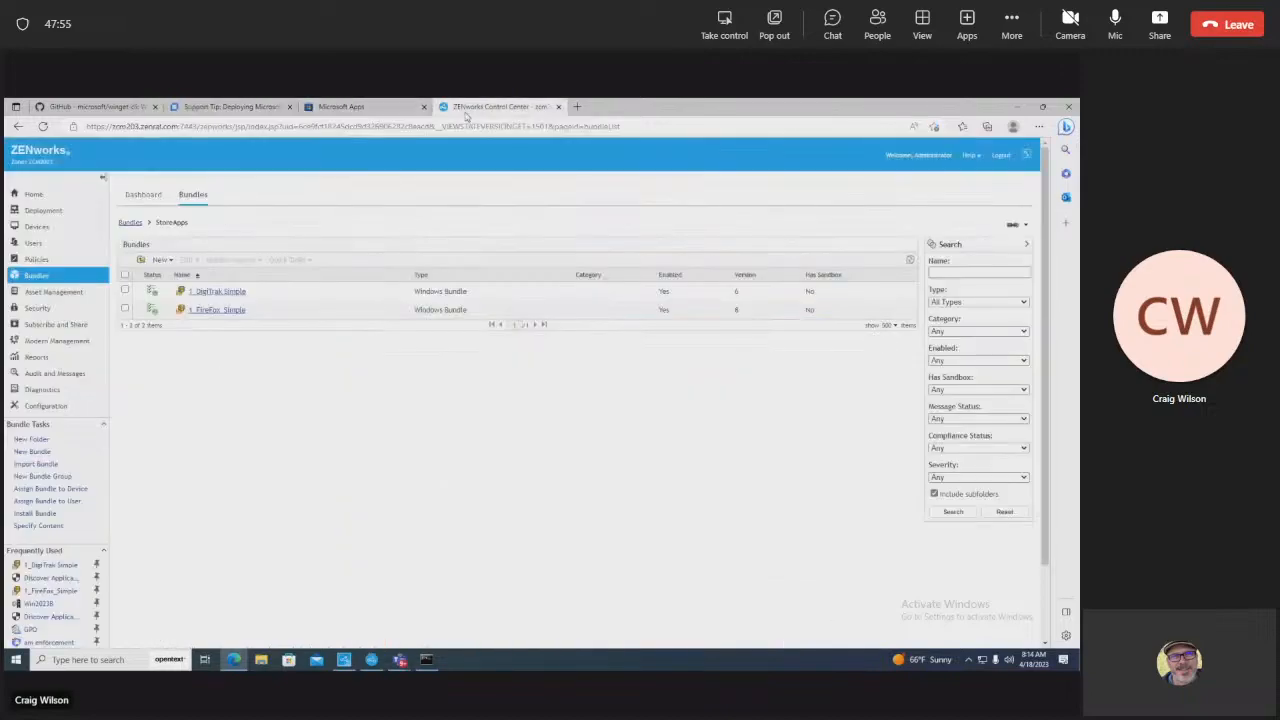
{"action": "left_click", "coordinate": [226, 311]}
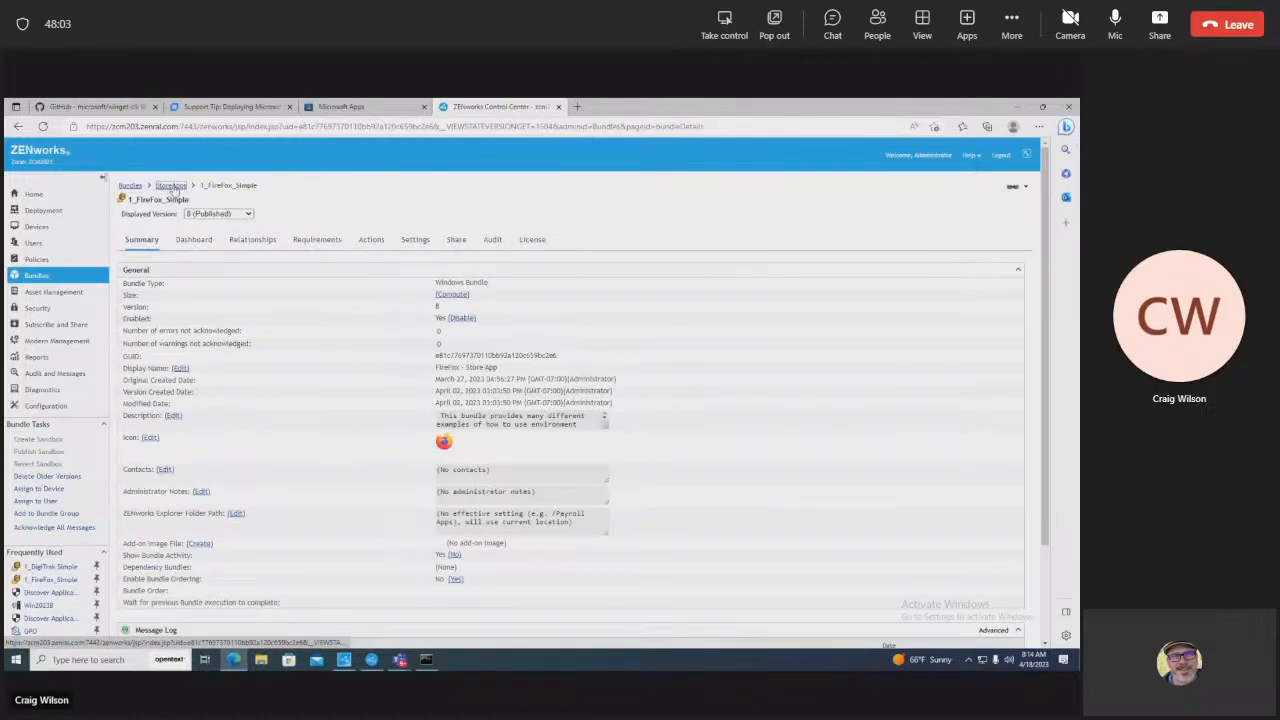
Step: List 1_FireFox_Simple's Install actions and open the Run Script action, cancel, then reopen it
{"action": "left_click", "coordinate": [368, 244]}
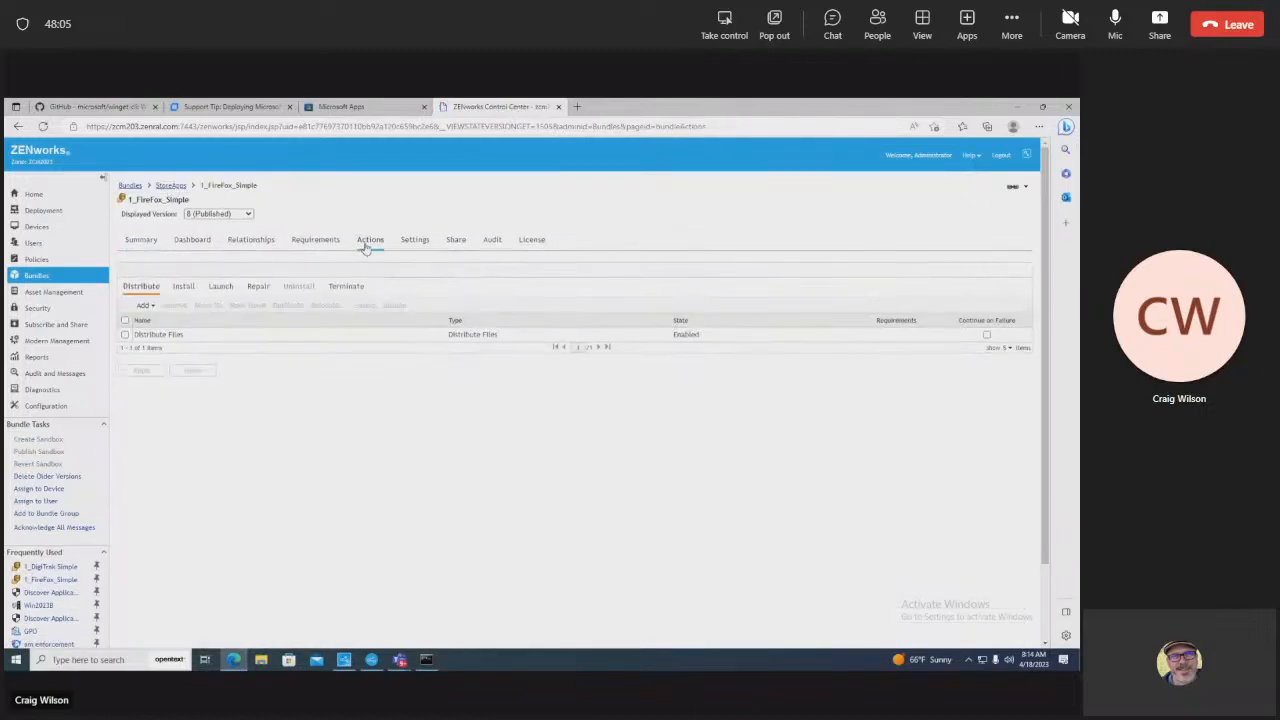
{"action": "left_click", "coordinate": [183, 287]}
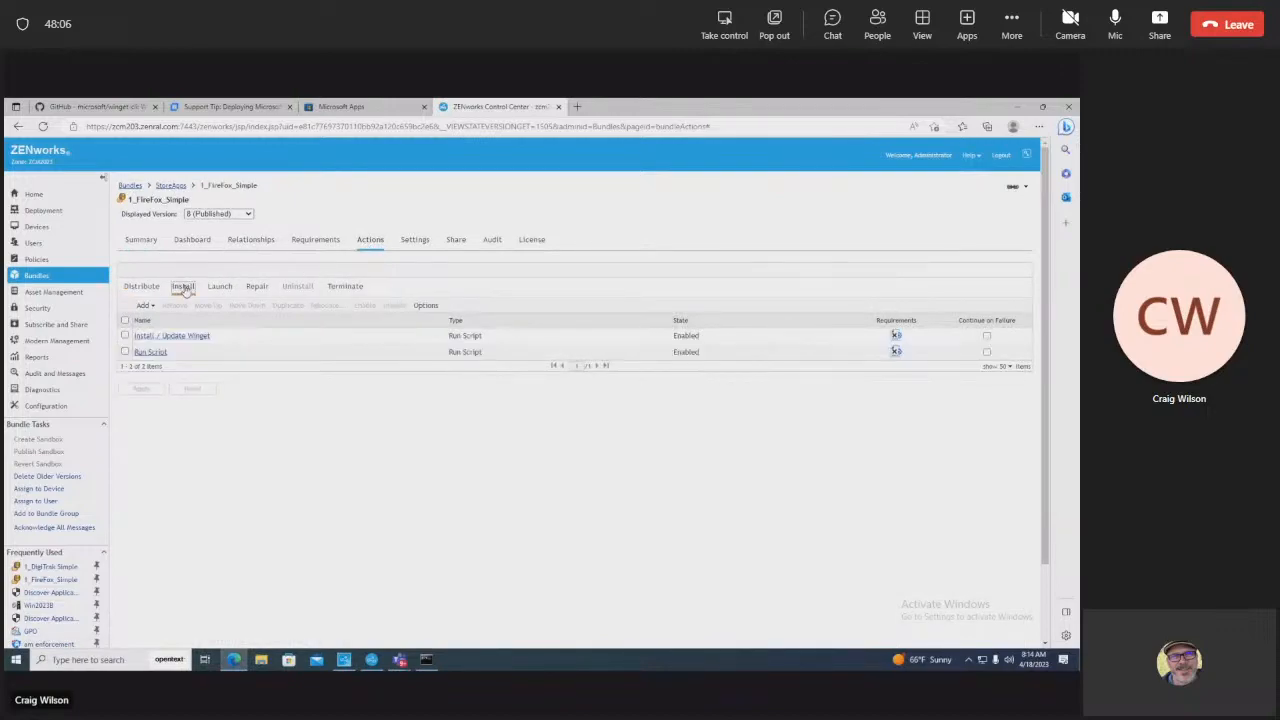
{"action": "left_click", "coordinate": [151, 353]}
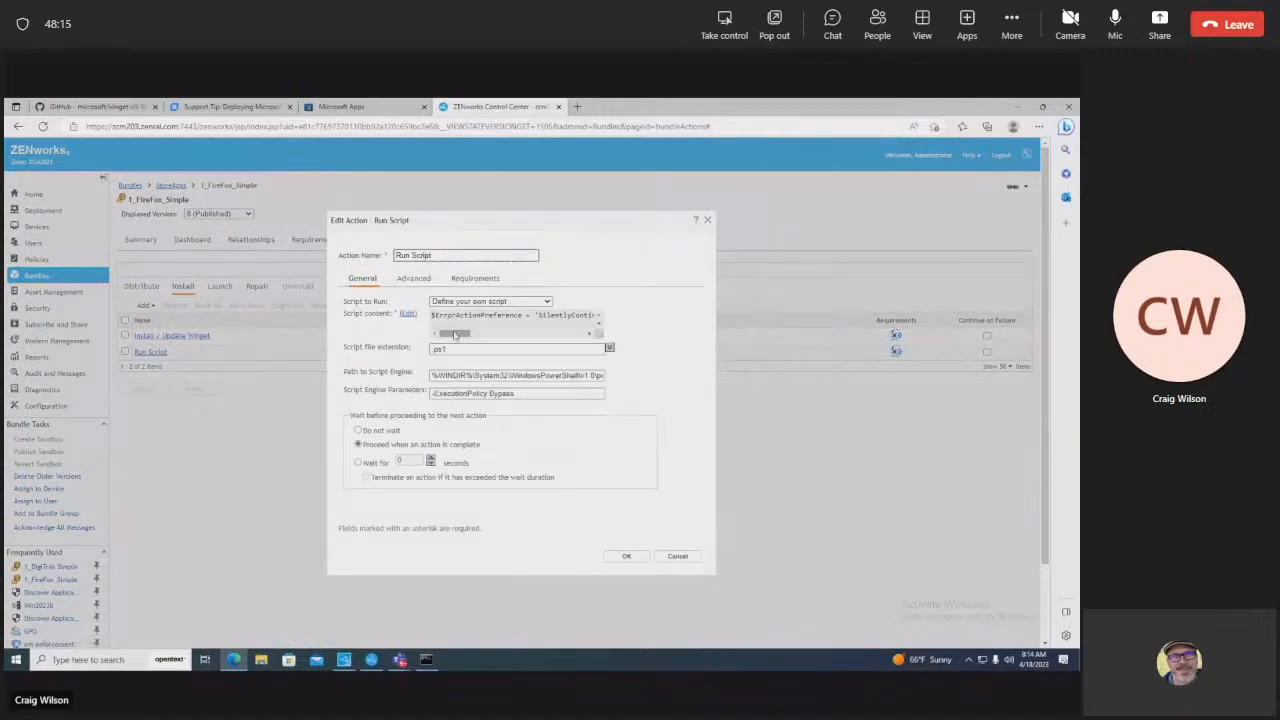
{"action": "left_click", "coordinate": [677, 556]}
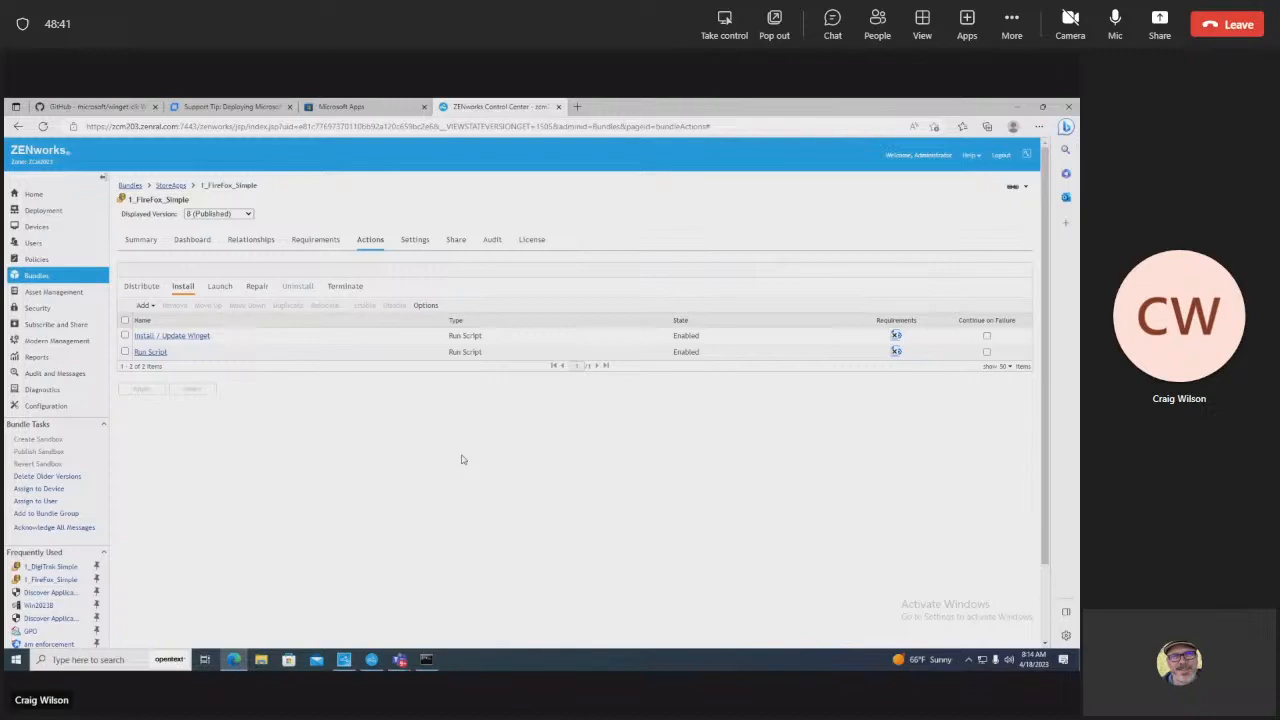
{"action": "left_click", "coordinate": [151, 351]}
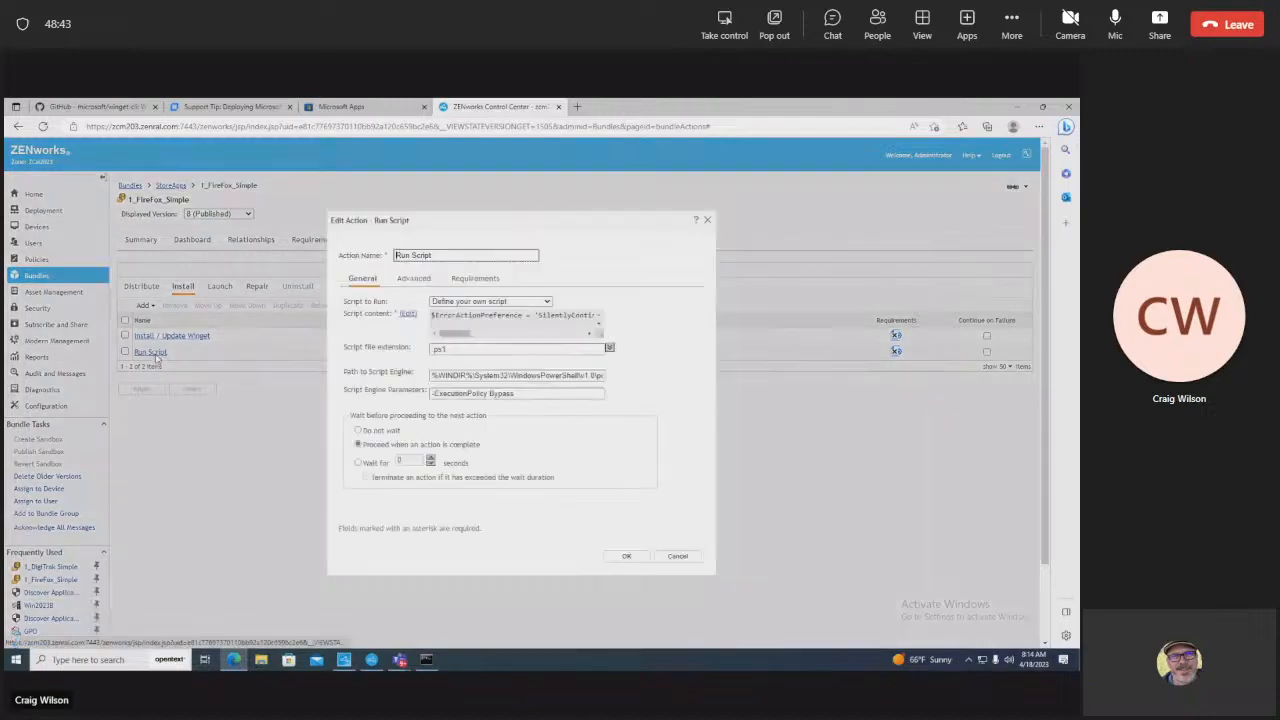
Step: View the Run Script action's full PowerShell script, then cancel both dialogs without changes
{"action": "left_click", "coordinate": [408, 315]}
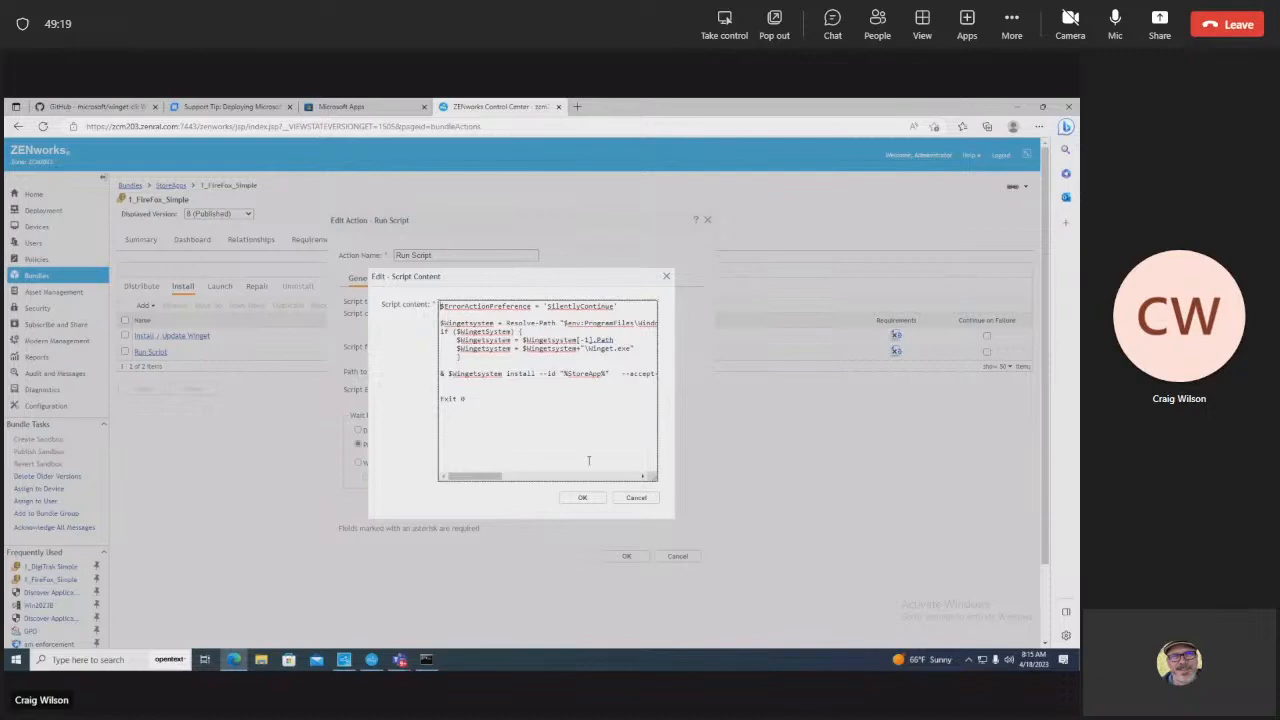
{"action": "left_click", "coordinate": [636, 499]}
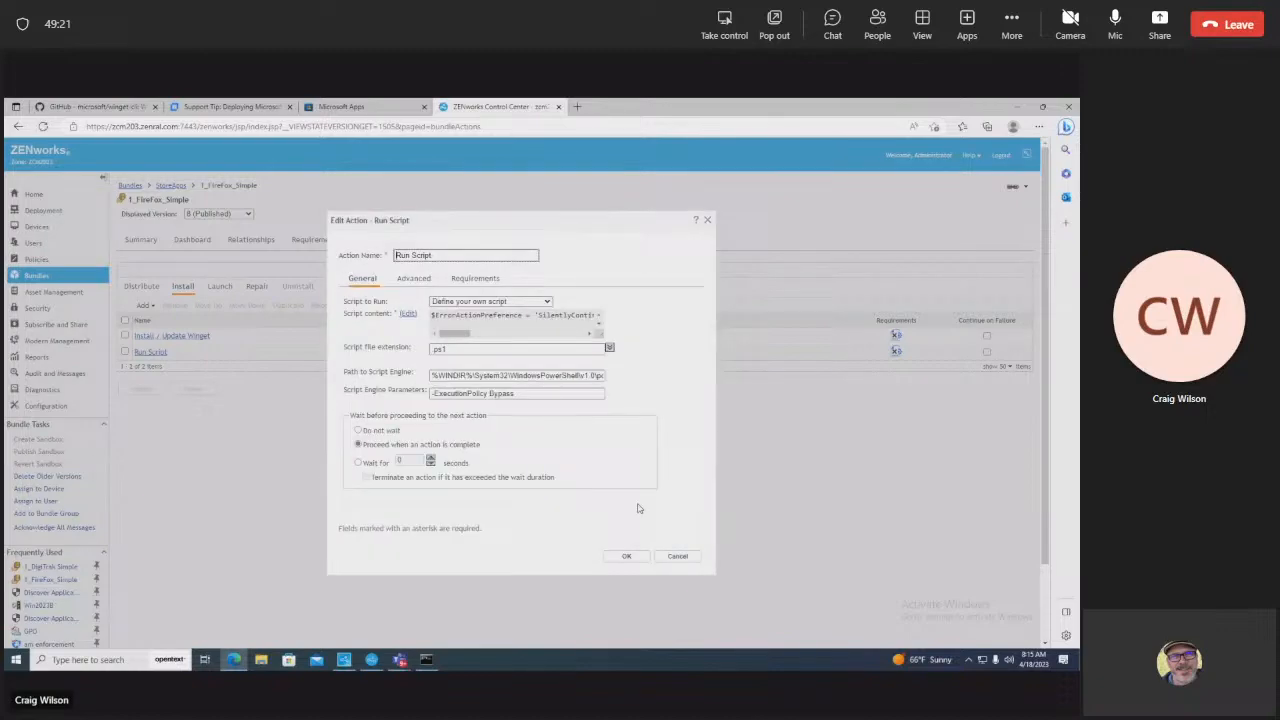
{"action": "left_click", "coordinate": [676, 555]}
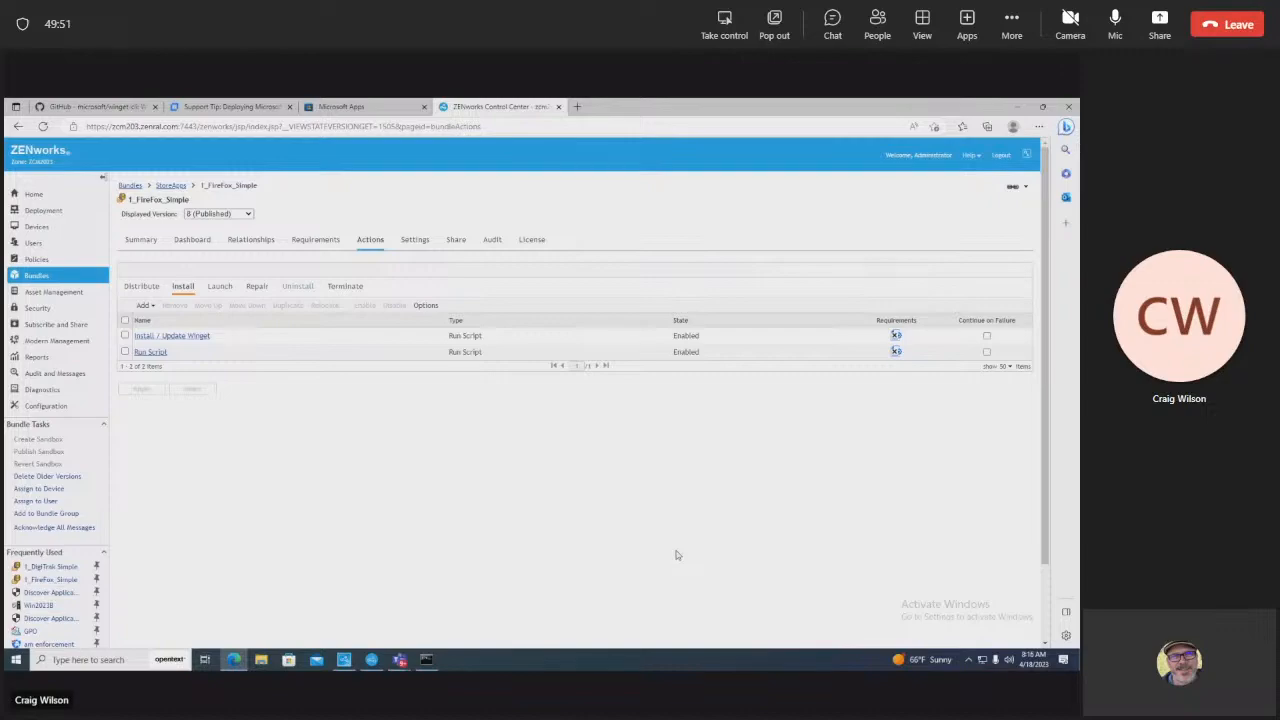
Step: Load the microsoft/winget-cli GitHub repository page showing the Windows Package Manager 1.4 release
{"action": "left_click", "coordinate": [172, 186]}
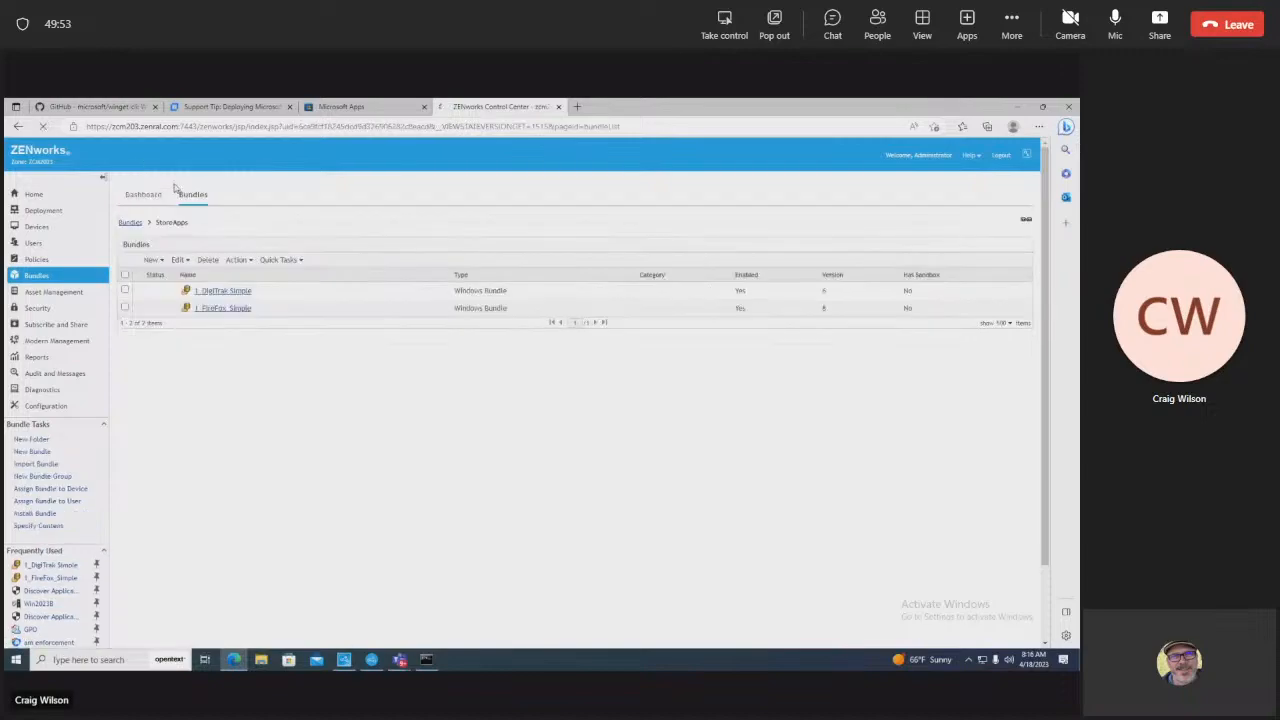
{"action": "left_click", "coordinate": [345, 106]}
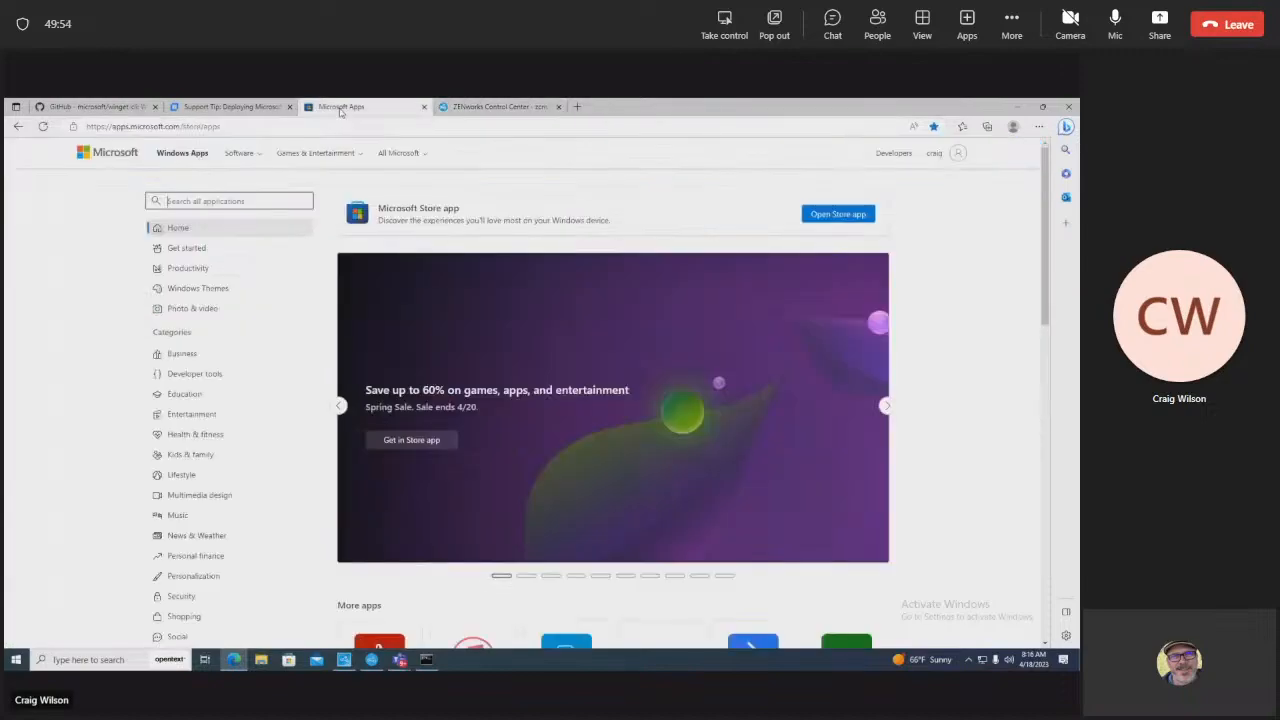
{"action": "left_click", "coordinate": [118, 106]}
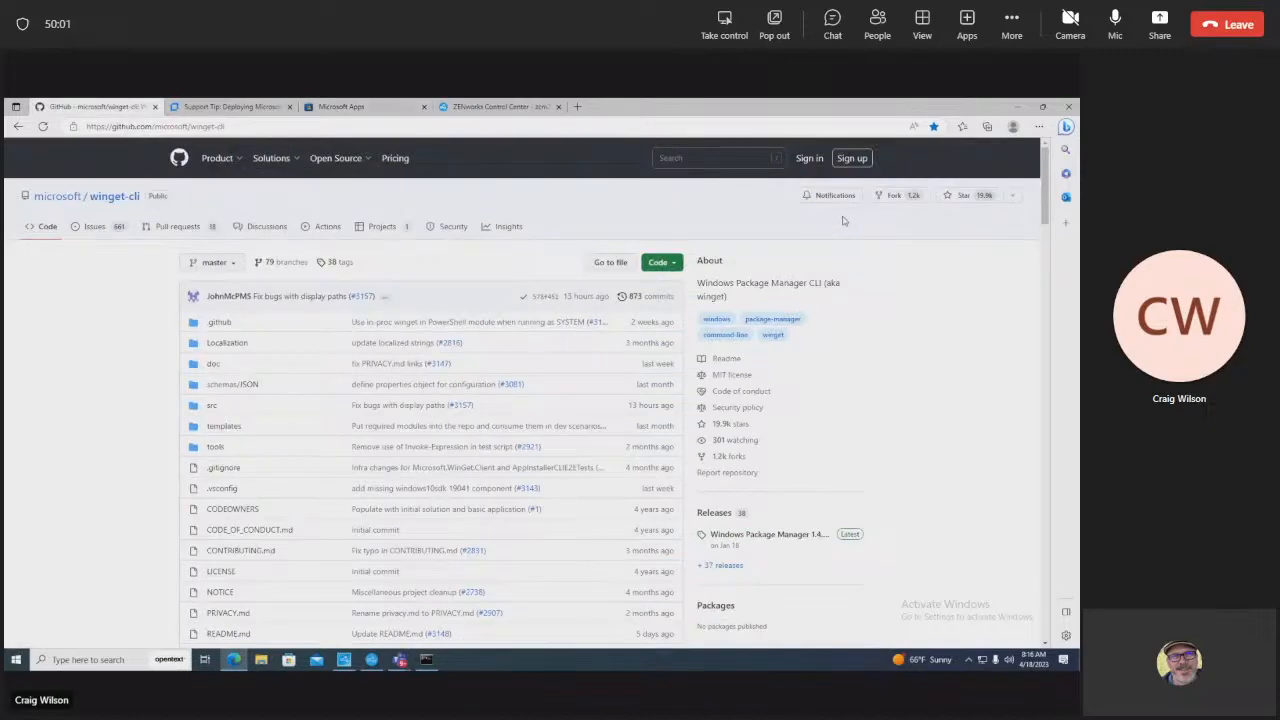
{"action": "left_click", "coordinate": [123, 200]}
{"action": "mouse_move", "coordinate": [1045, 182]}
{"action": "left_mouse_down"}
{"action": "mouse_move", "coordinate": [1045, 592]}
{"action": "mouse_move", "coordinate": [1040, 175]}
{"action": "left_mouse_up"}
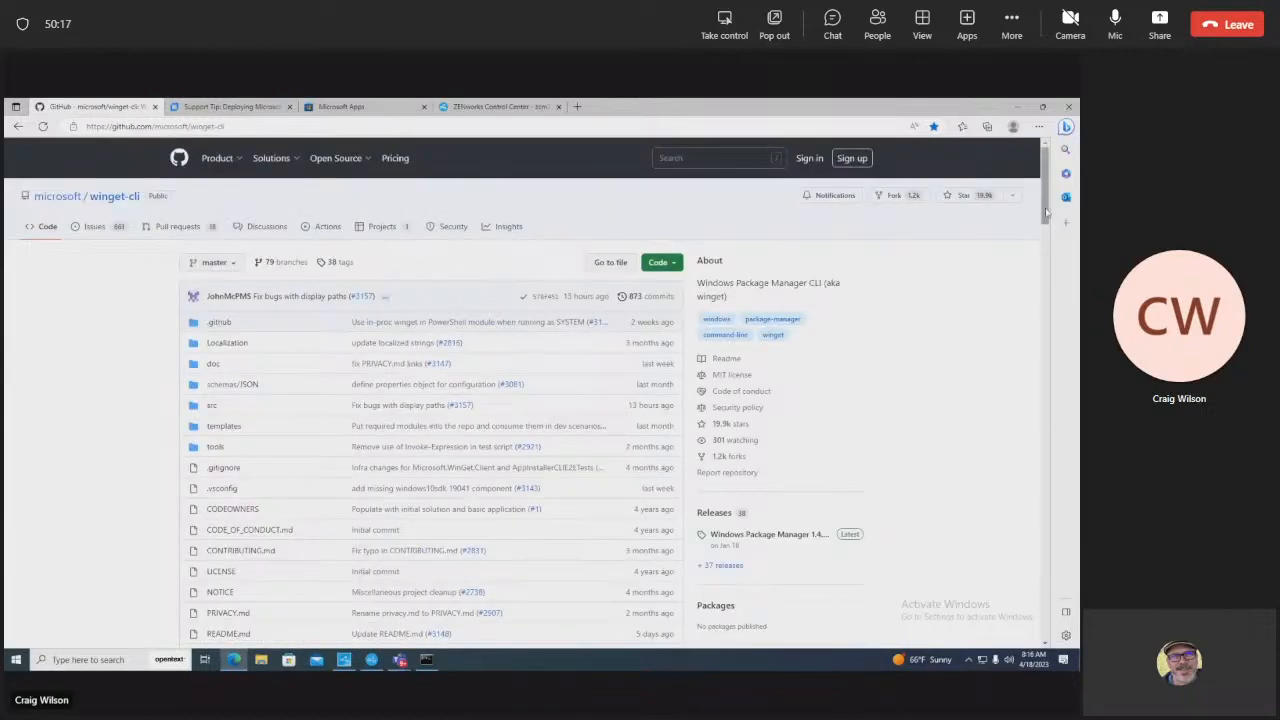
{"action": "left_click", "coordinate": [937, 458]}
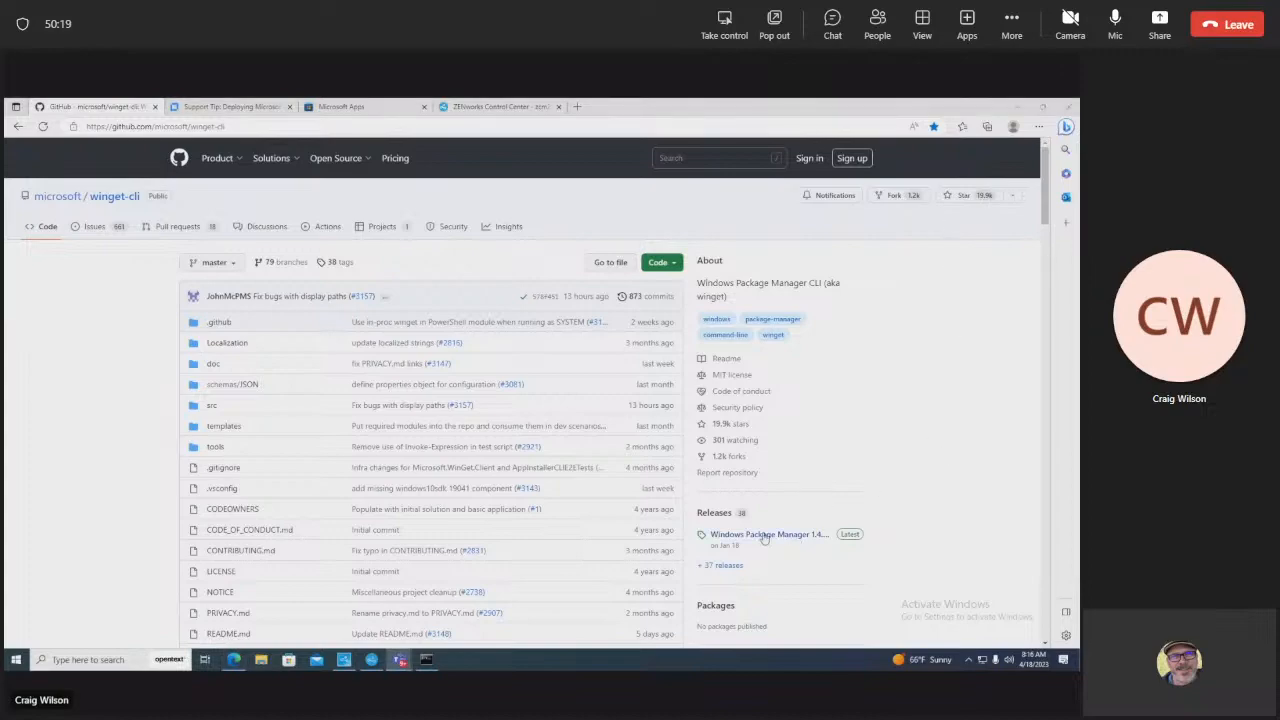
Step: Open the Windows Package Manager 1.4.10173 release and review its assets, including the DesktopAppInstaller msixbundle
{"action": "left_click", "coordinate": [841, 538]}
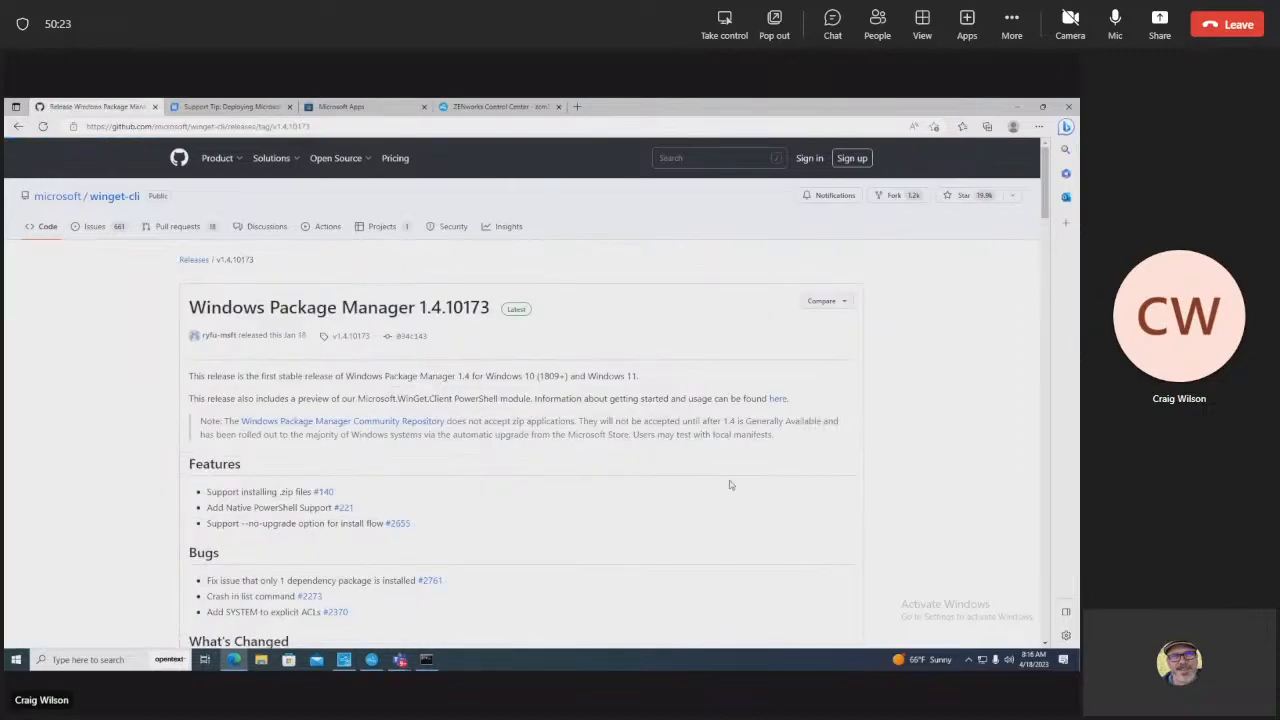
{"action": "left_click_drag", "start_coordinate": [1049, 205], "coordinate": [1046, 600]}
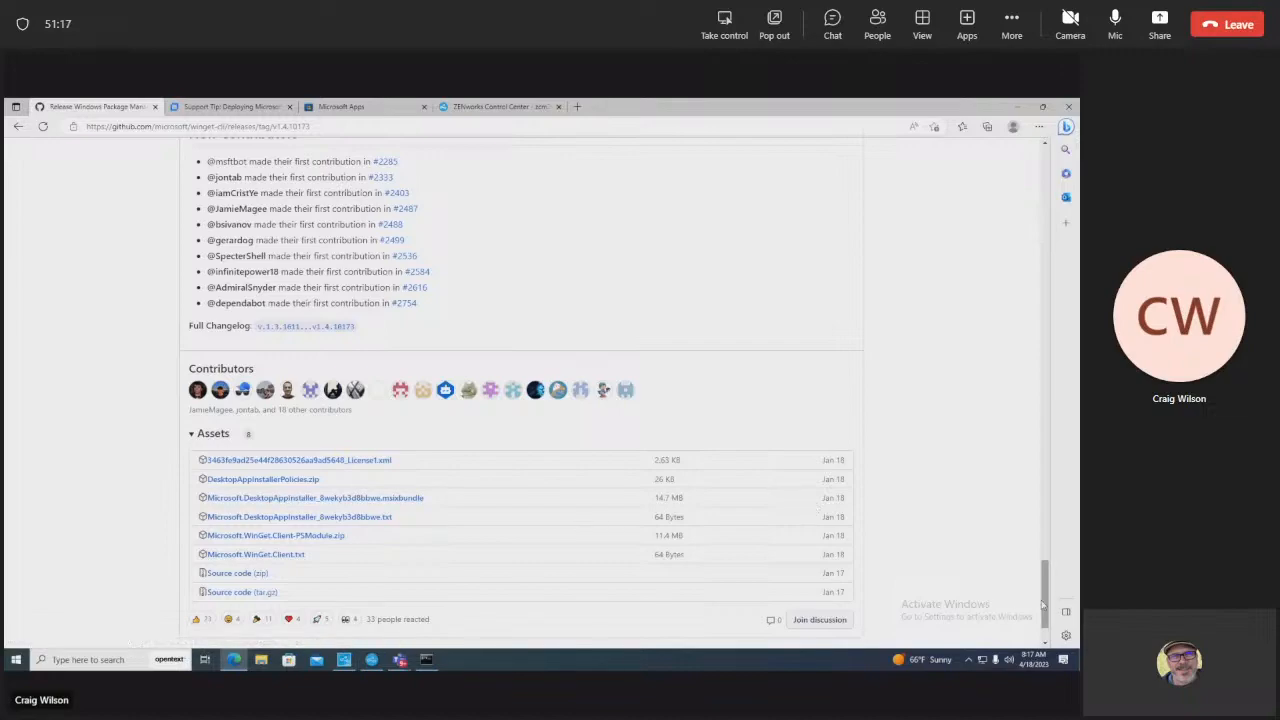
{"action": "left_click_drag", "start_coordinate": [1046, 605], "coordinate": [1047, 604]}
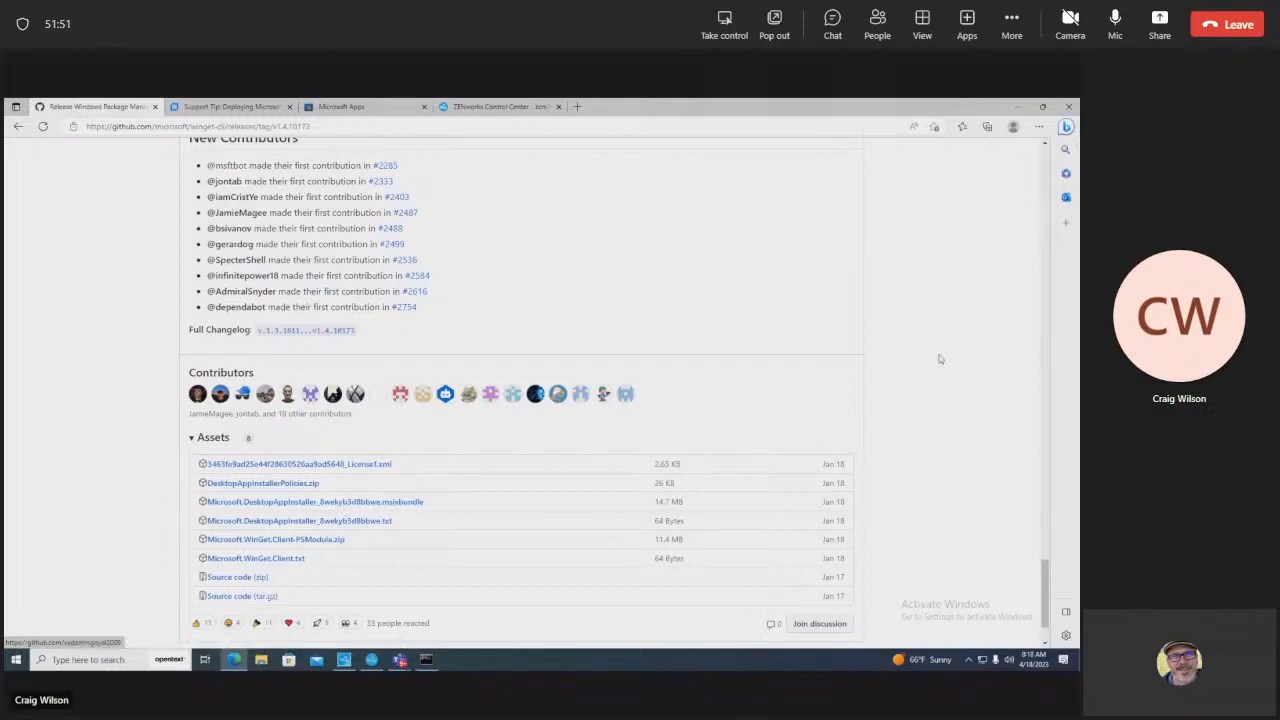
{"action": "left_click_drag", "start_coordinate": [1045, 575], "coordinate": [1058, 150]}
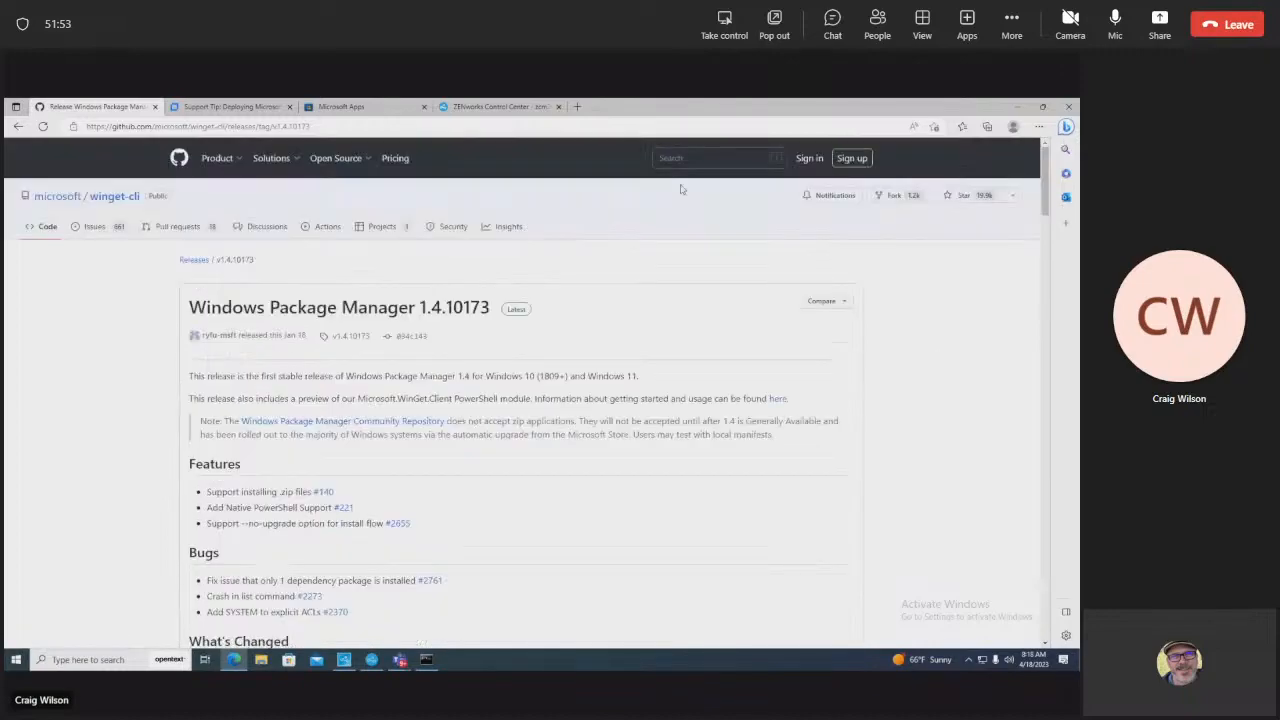
Step: Open the Health & fitness category on the Microsoft Apps store page
{"action": "left_click", "coordinate": [329, 110]}
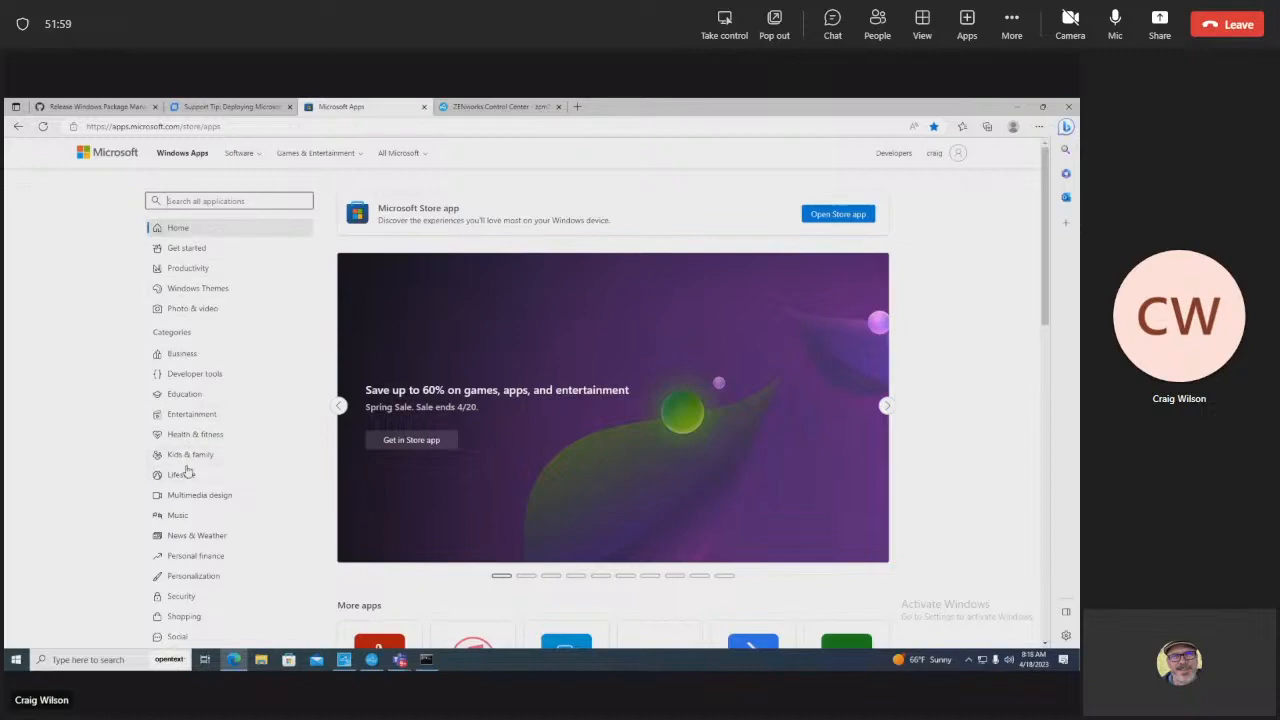
{"action": "left_click", "coordinate": [176, 436]}
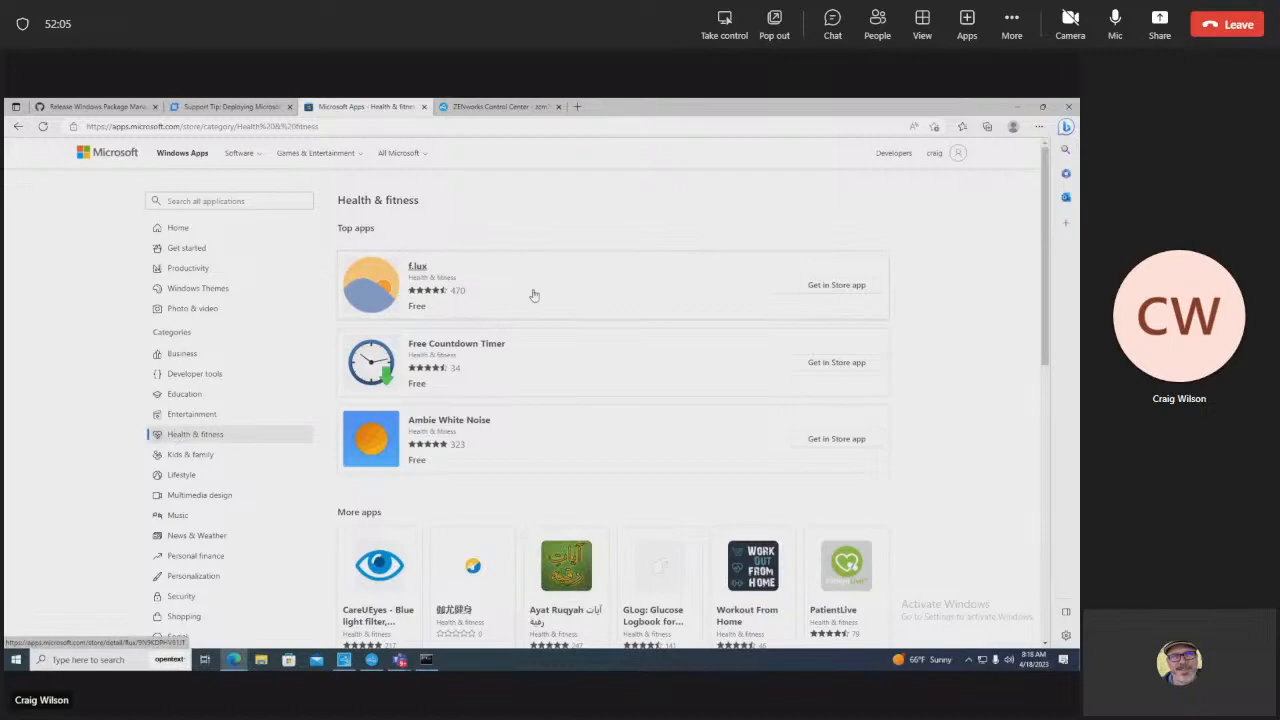
{"action": "left_click", "coordinate": [1078, 200]}
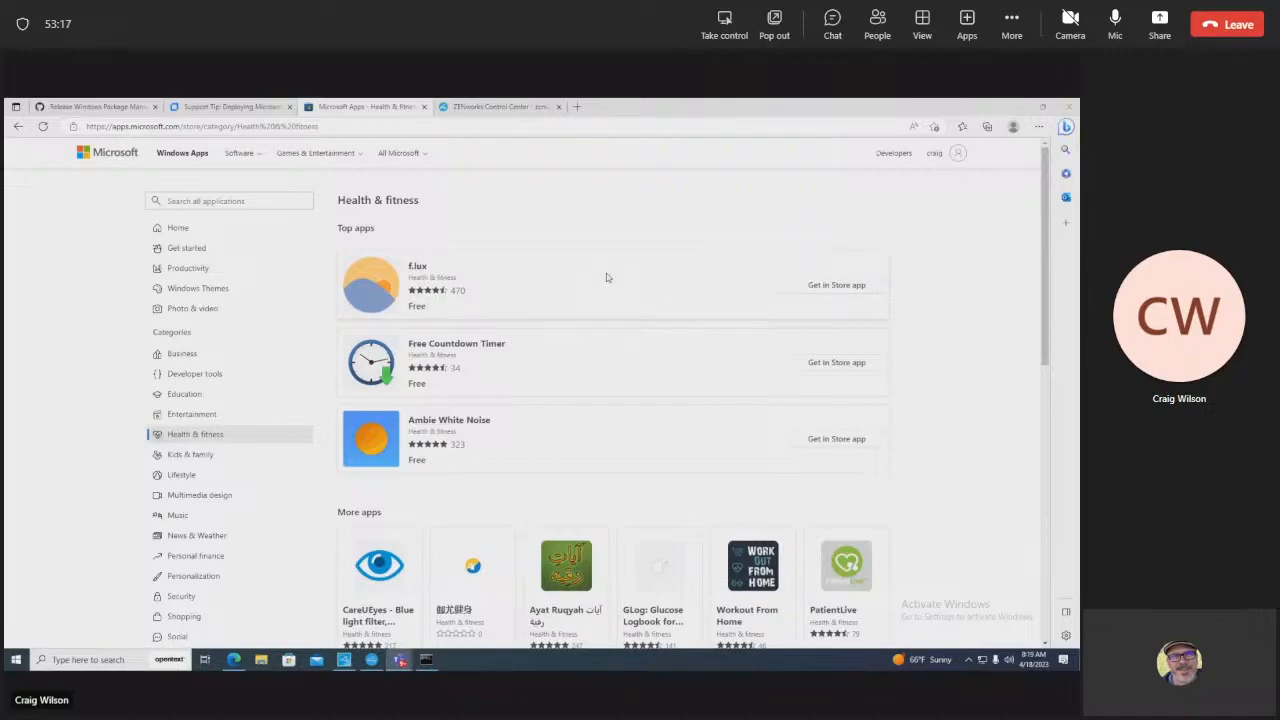
Step: Select the Health & fitness store page's web address, then return to that page
{"action": "left_click", "coordinate": [257, 107]}
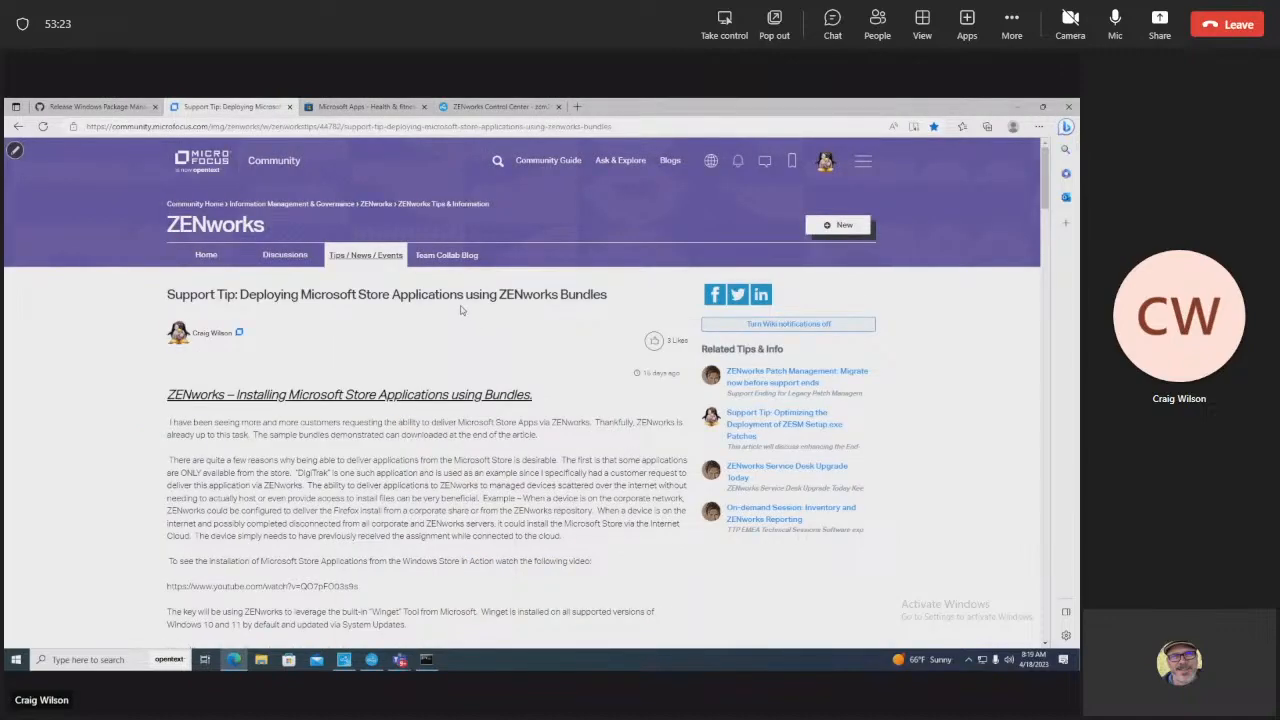
{"action": "left_click", "coordinate": [112, 106]}
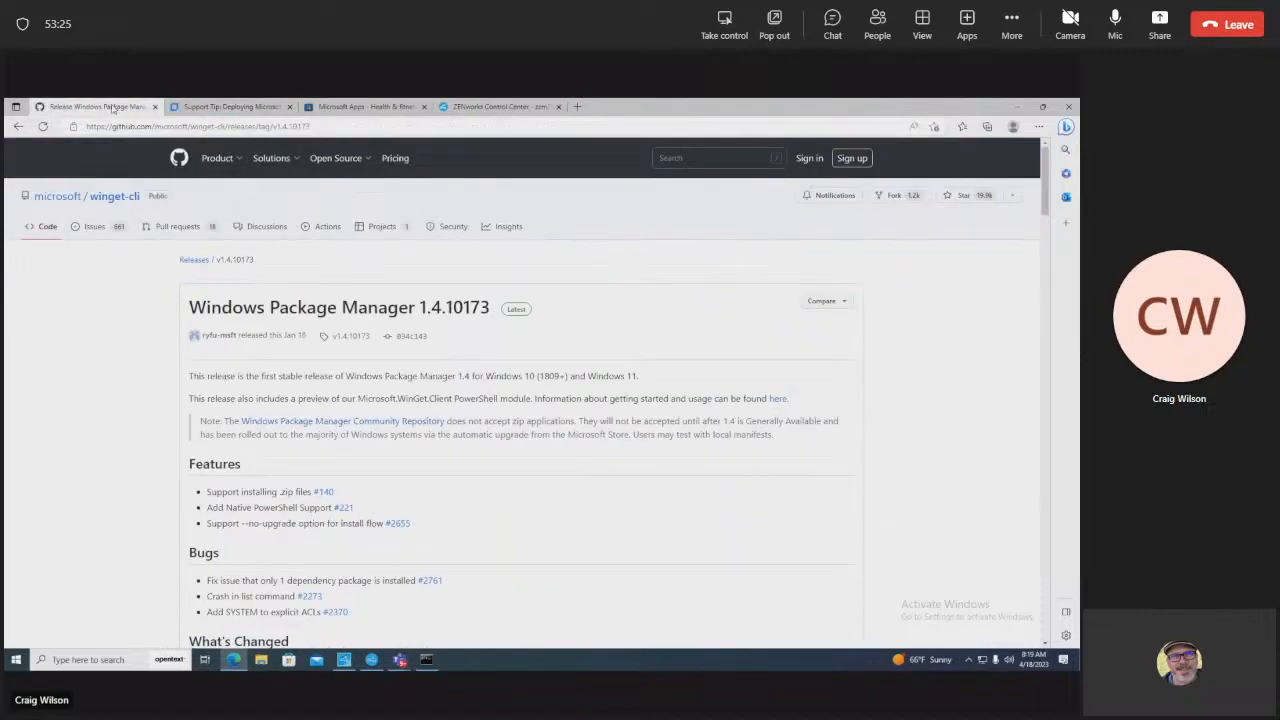
{"action": "left_click", "coordinate": [197, 112]}
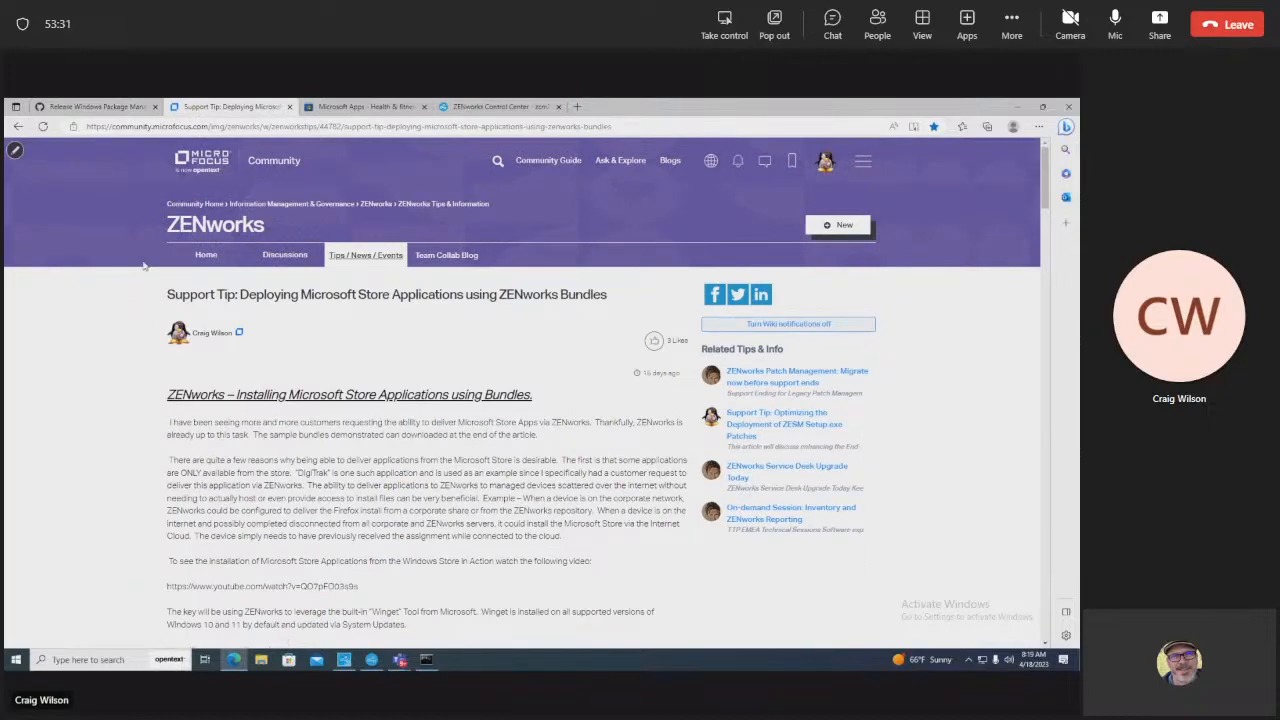
{"action": "left_click", "coordinate": [338, 110]}
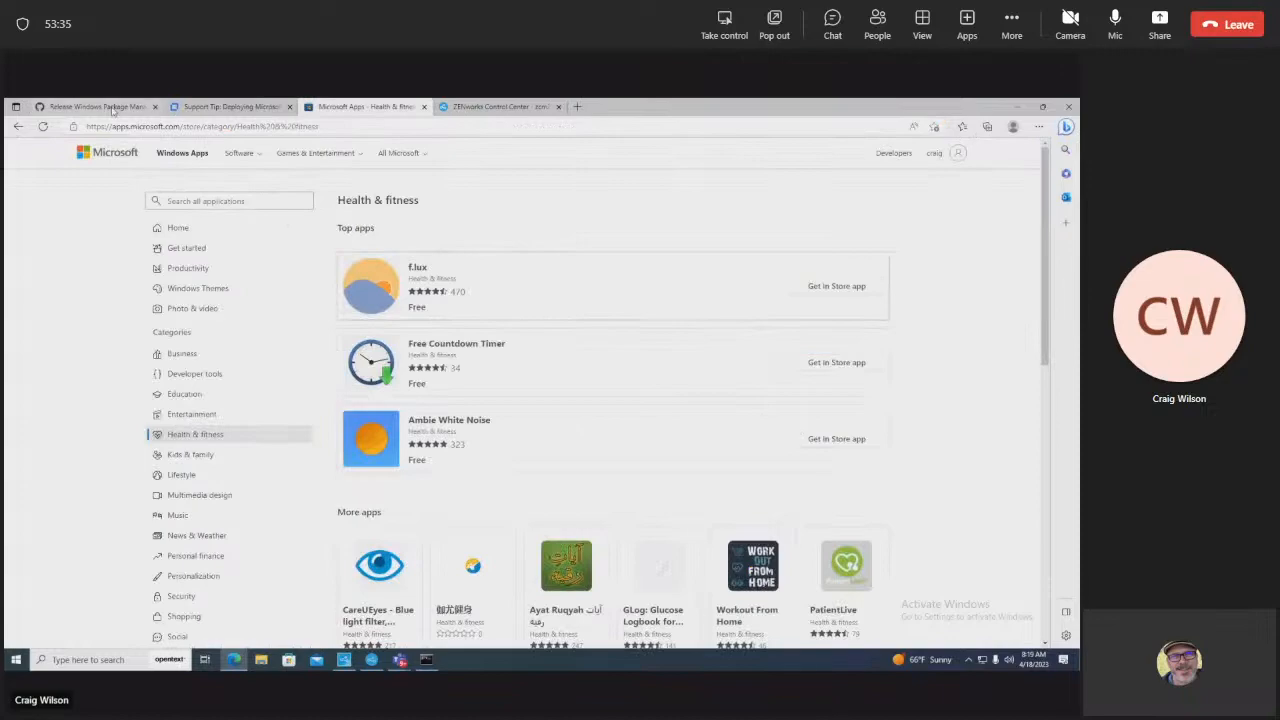
{"action": "left_click_drag", "start_coordinate": [198, 128], "coordinate": [82, 128]}
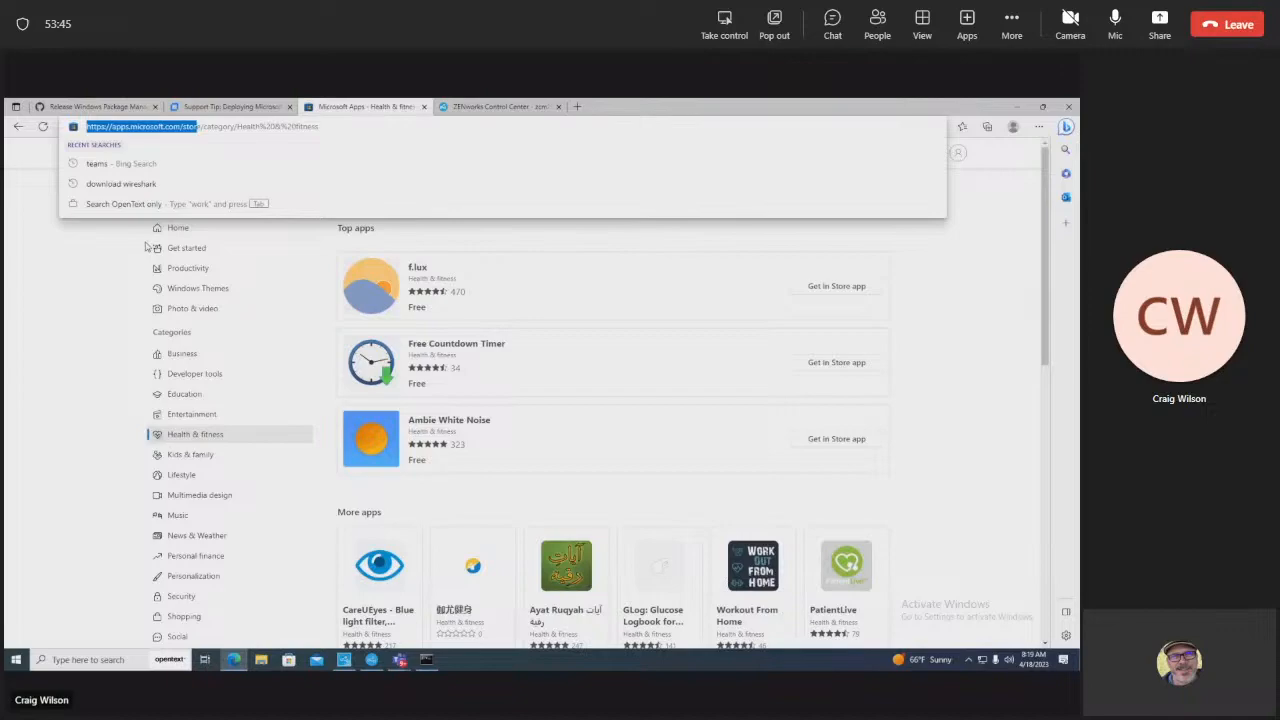
{"action": "left_click", "coordinate": [451, 108]}
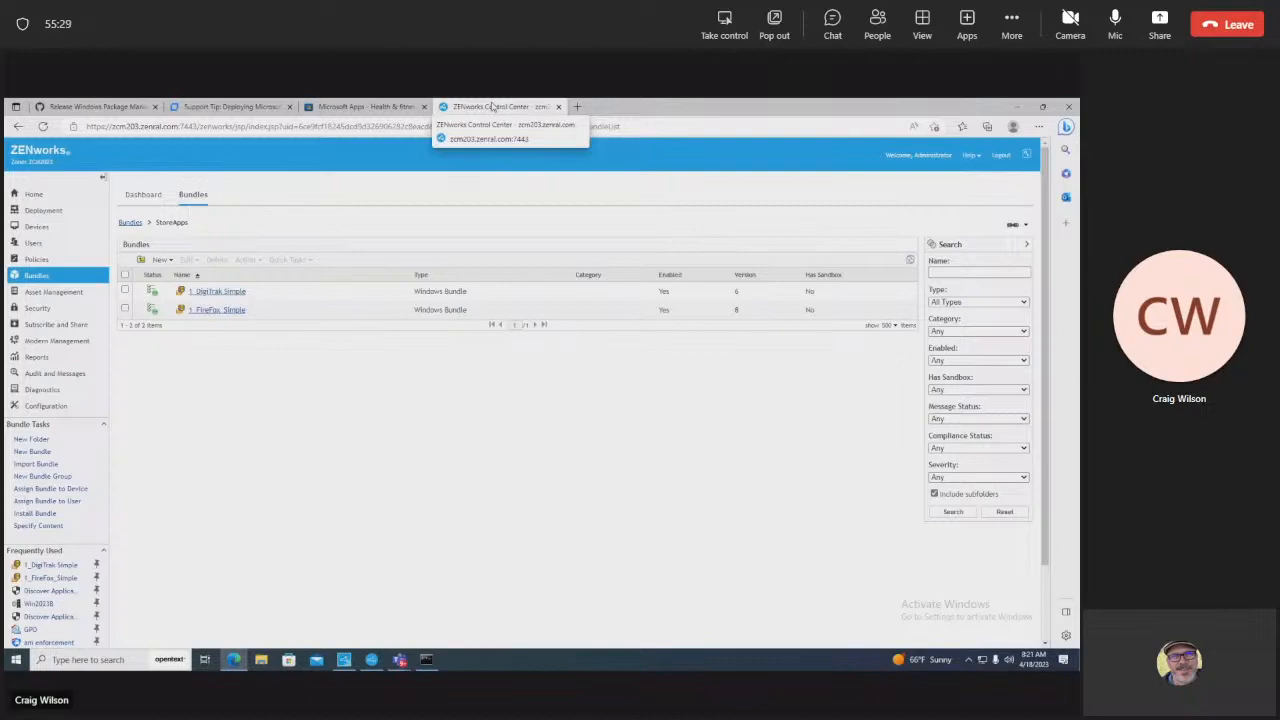
{"action": "left_click", "coordinate": [365, 106]}
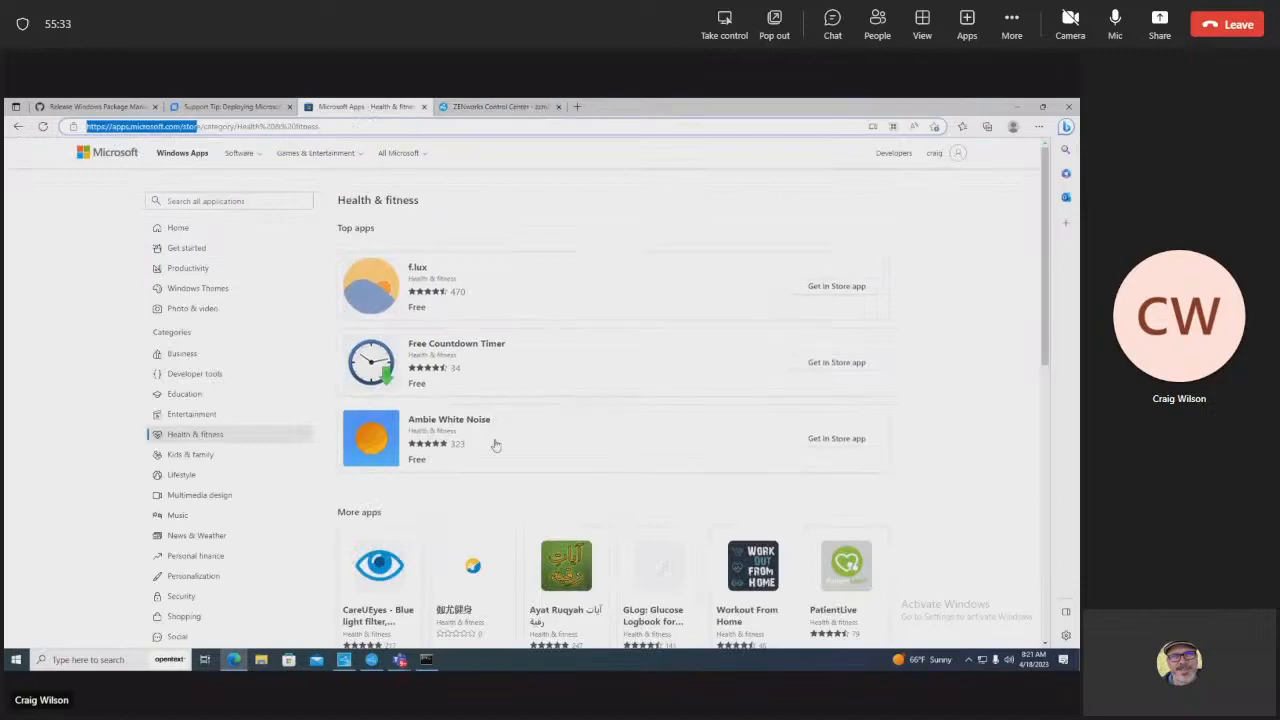
Step: Go back to ZENworks Control Center's StoreApps bundle list via the Support Tip tab
{"action": "left_click", "coordinate": [972, 176]}
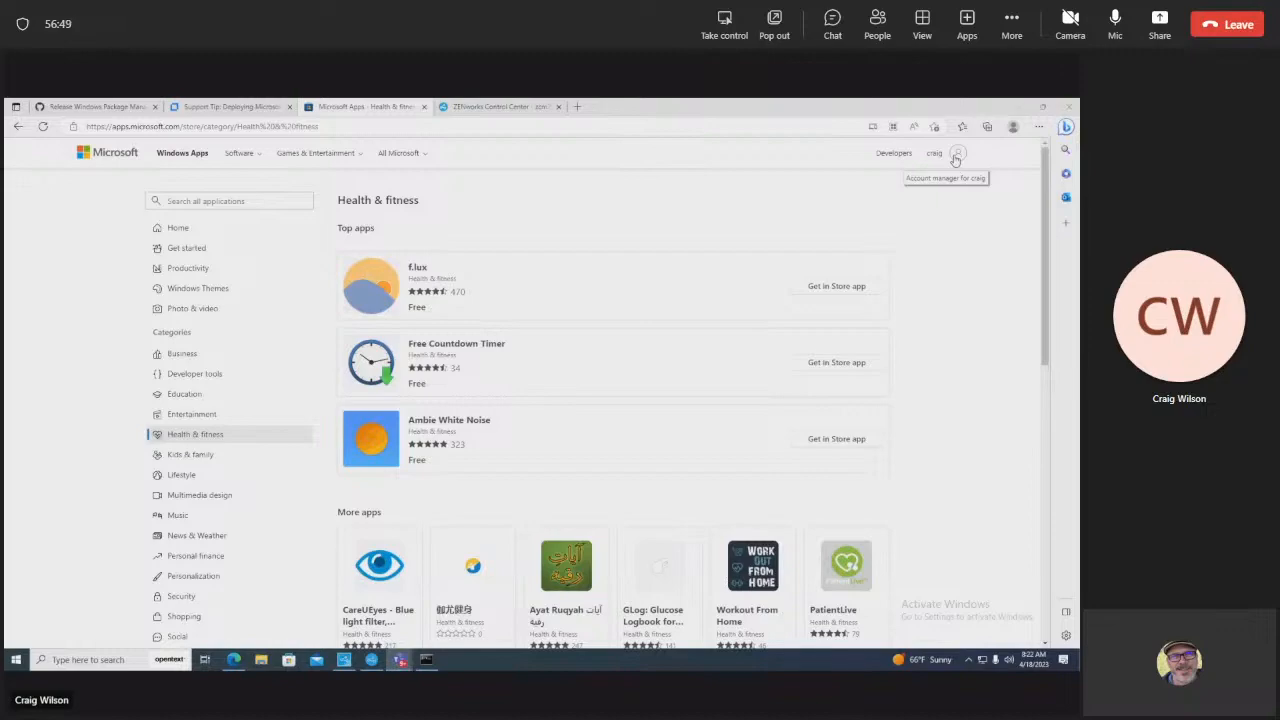
{"action": "left_click", "coordinate": [219, 110]}
{"action": "left_click", "coordinate": [495, 107]}
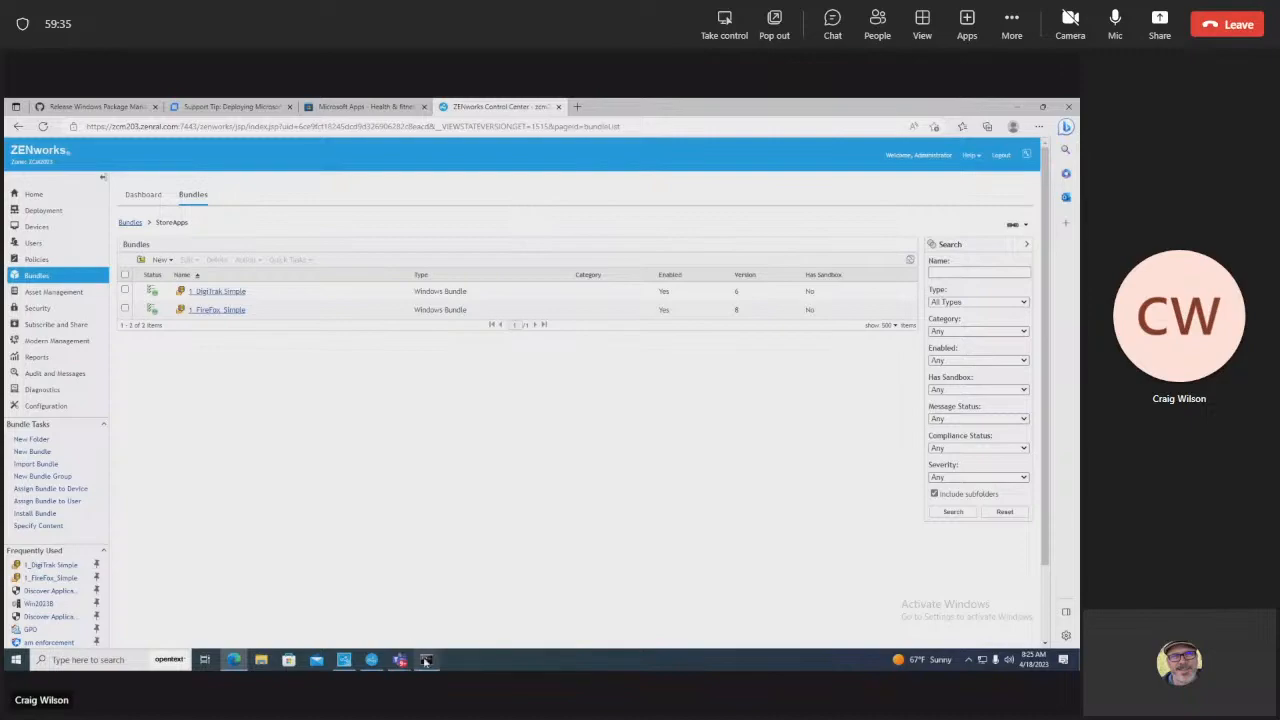
Step: Bring forward the Command Prompt window holding the winget installed-package list
{"action": "mouse_move", "coordinate": [425, 661]}
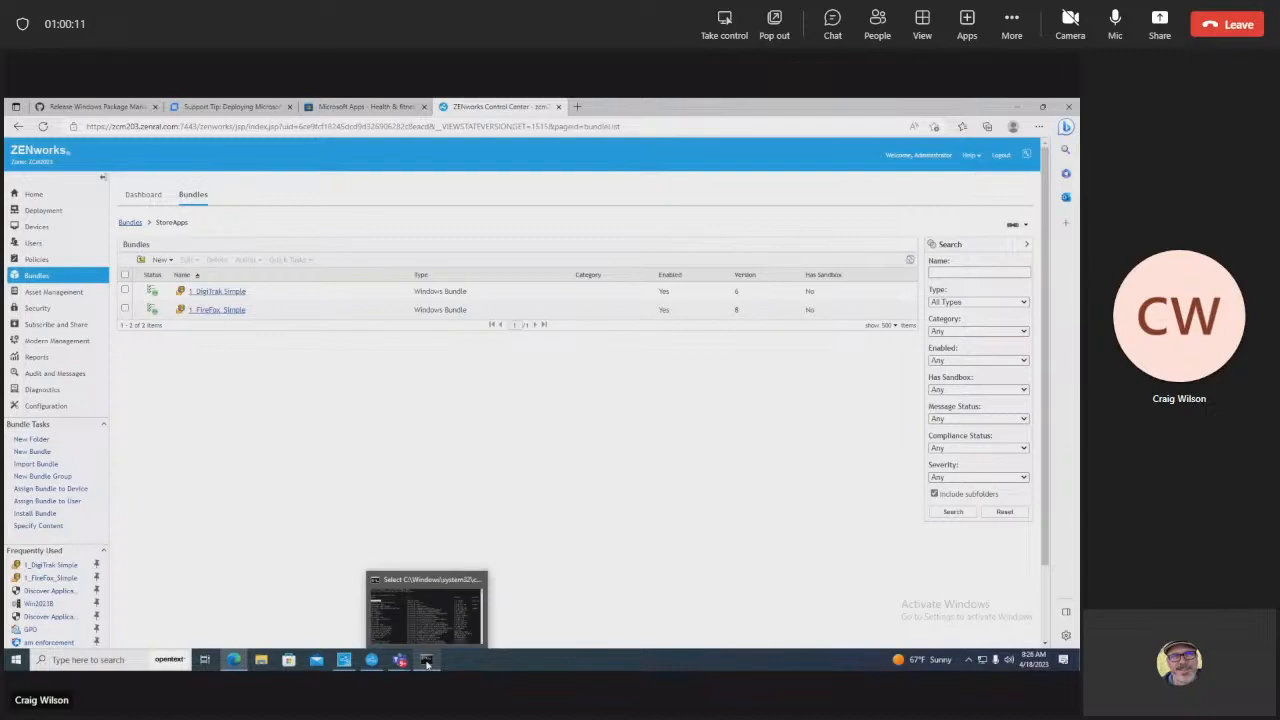
Step: Run winget to show its command help and highlight the upgrade command's description
{"action": "left_click", "coordinate": [418, 615]}
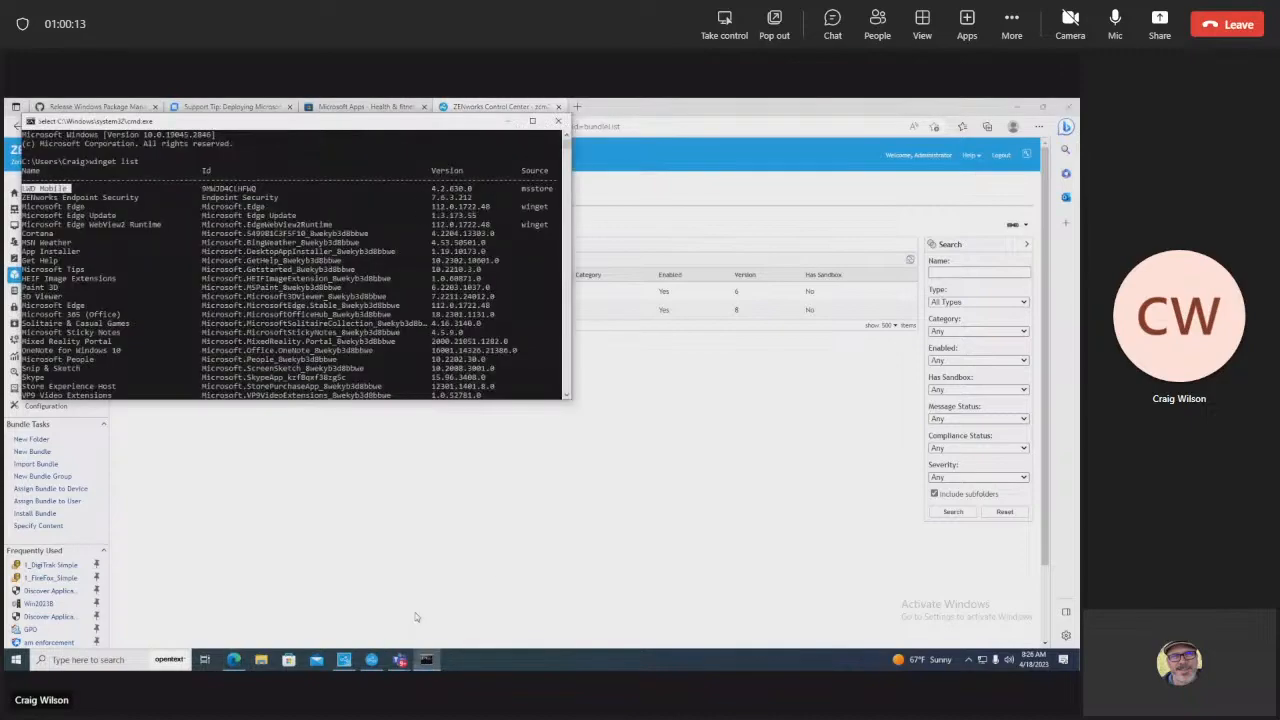
{"action": "key", "text": "Return"}
{"action": "key", "text": "Return"}
{"action": "key", "text": "Return"}
{"action": "type", "text": "winget"}
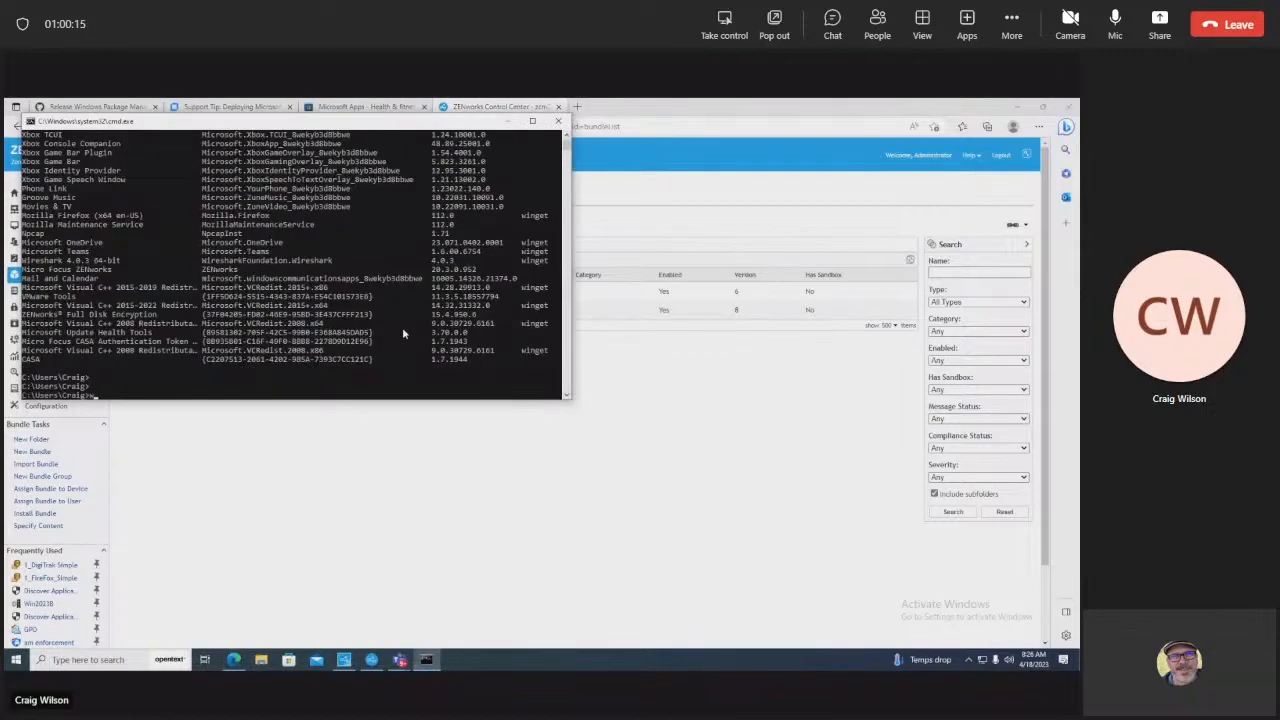
{"action": "key", "text": "Return"}
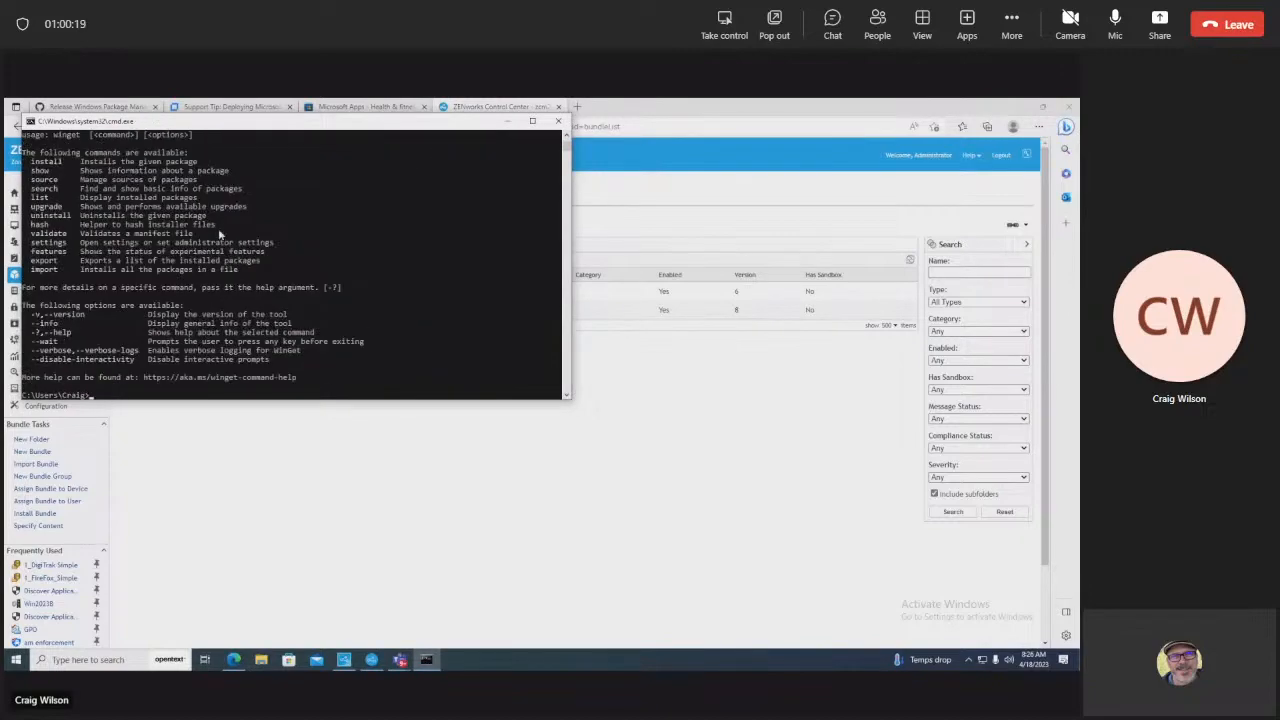
{"action": "left_click_drag", "start_coordinate": [259, 205], "coordinate": [28, 213]}
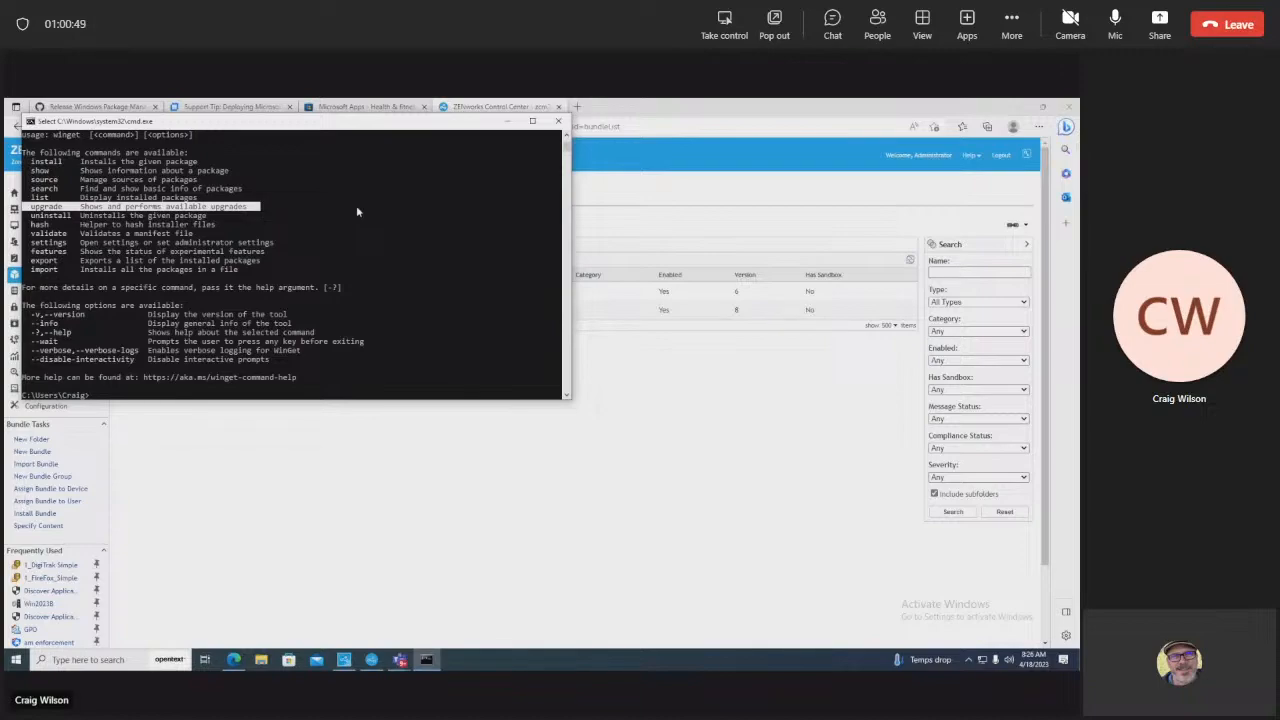
Step: Run 'winget list' to list installed packages and make the console taller
{"action": "type", "text": "winget"}
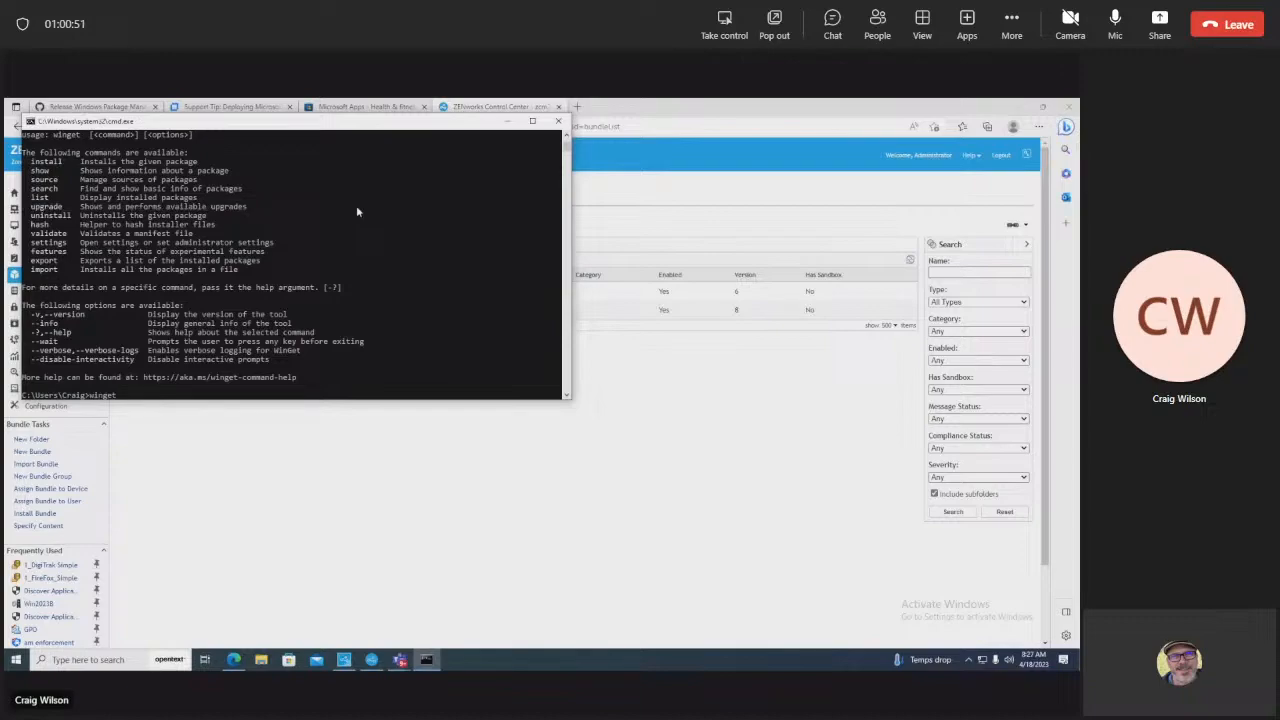
{"action": "type", "text": " list"}
{"action": "key", "text": "Return"}
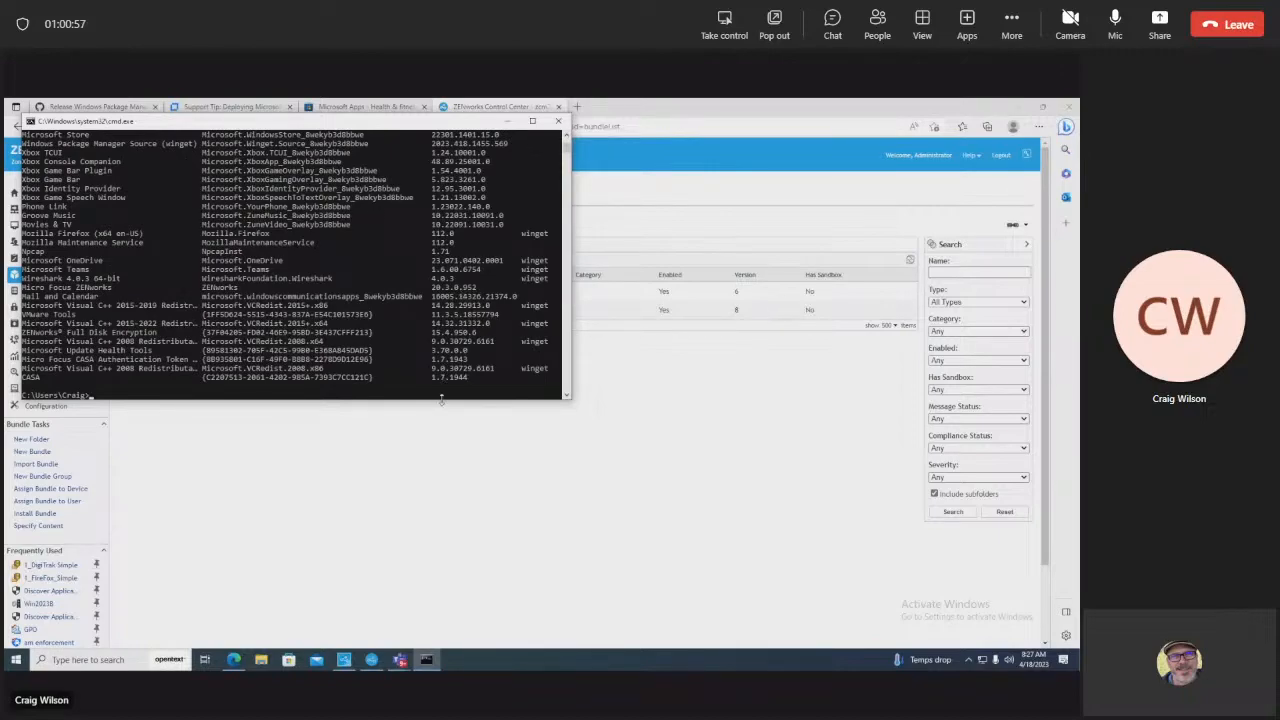
{"action": "left_click_drag", "start_coordinate": [441, 398], "coordinate": [440, 562]}
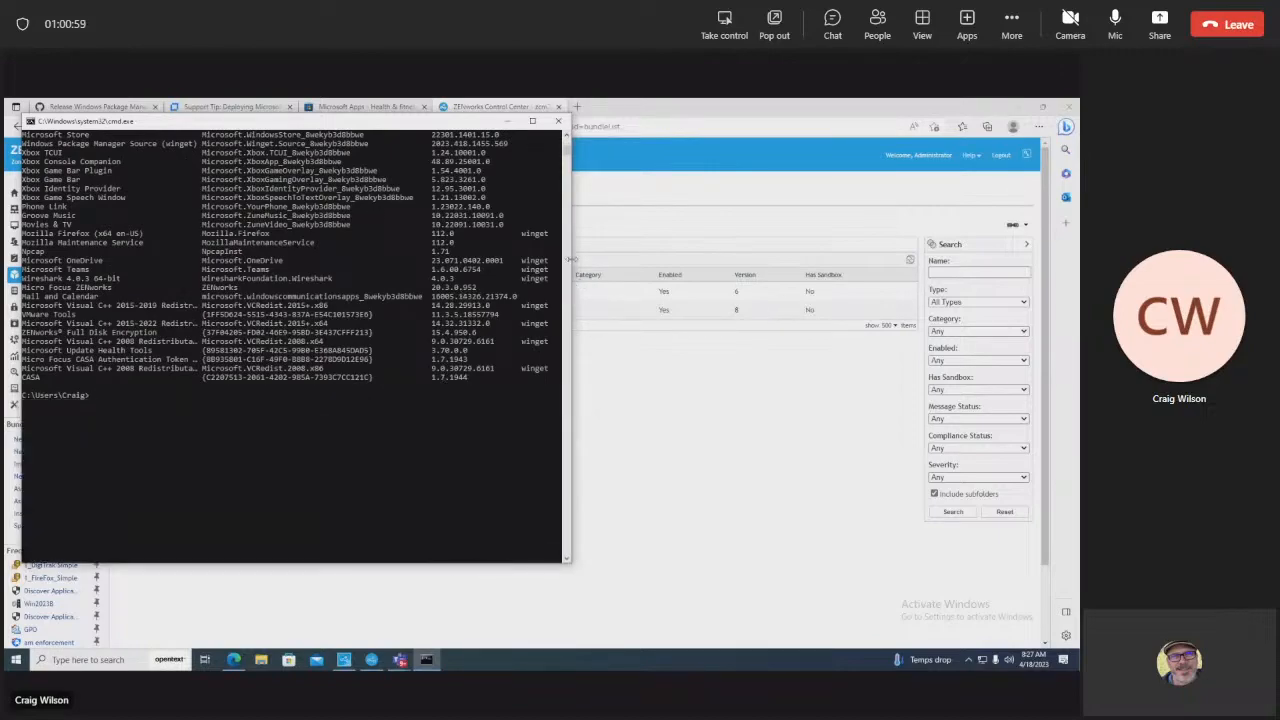
Step: Widen the console, scroll through the winget list output and mark the CASA entry
{"action": "left_click_drag", "start_coordinate": [567, 259], "coordinate": [662, 256]}
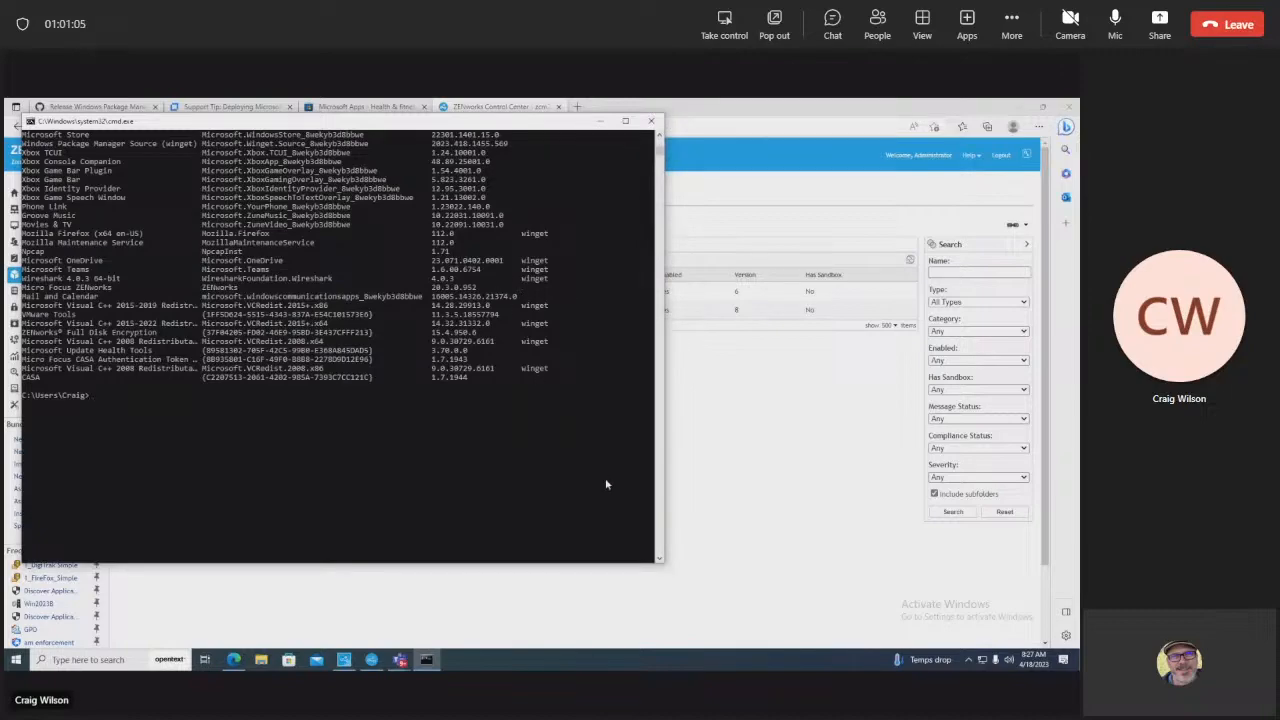
{"action": "scroll", "coordinate": [658, 140], "scroll_direction": "up", "scroll_amount": 3}
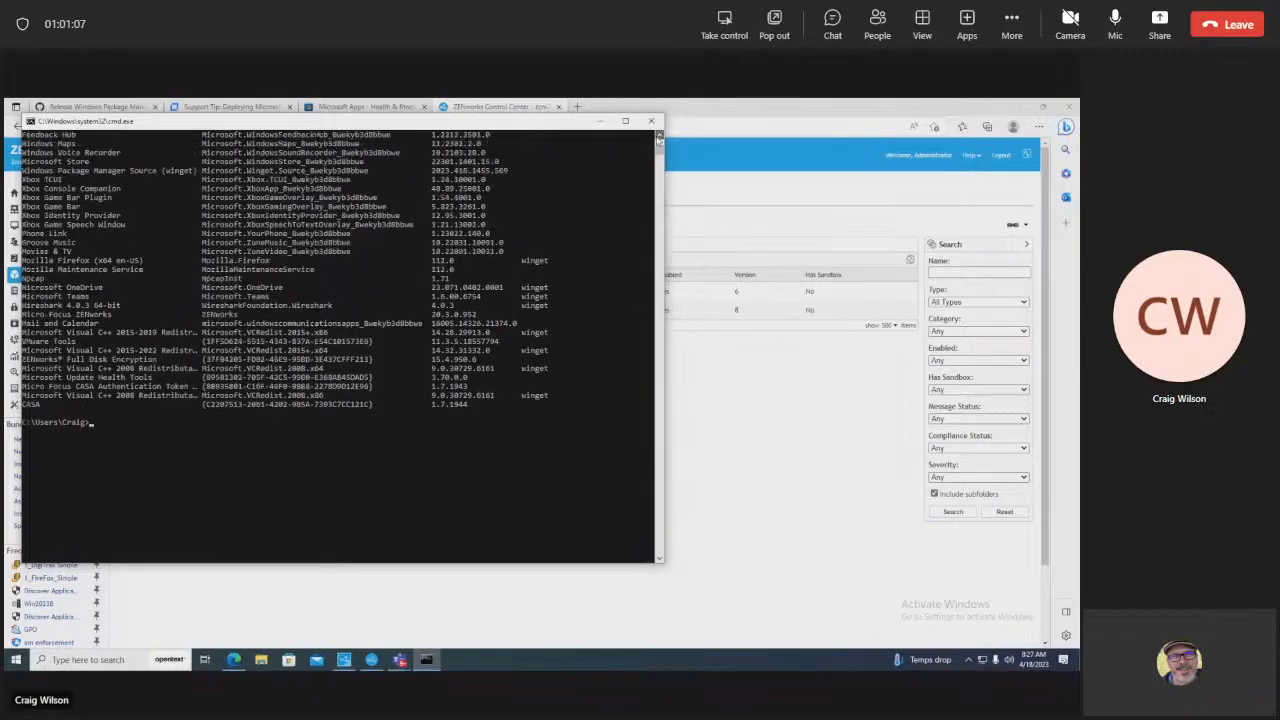
{"action": "scroll", "coordinate": [658, 140], "scroll_direction": "up", "scroll_amount": 8}
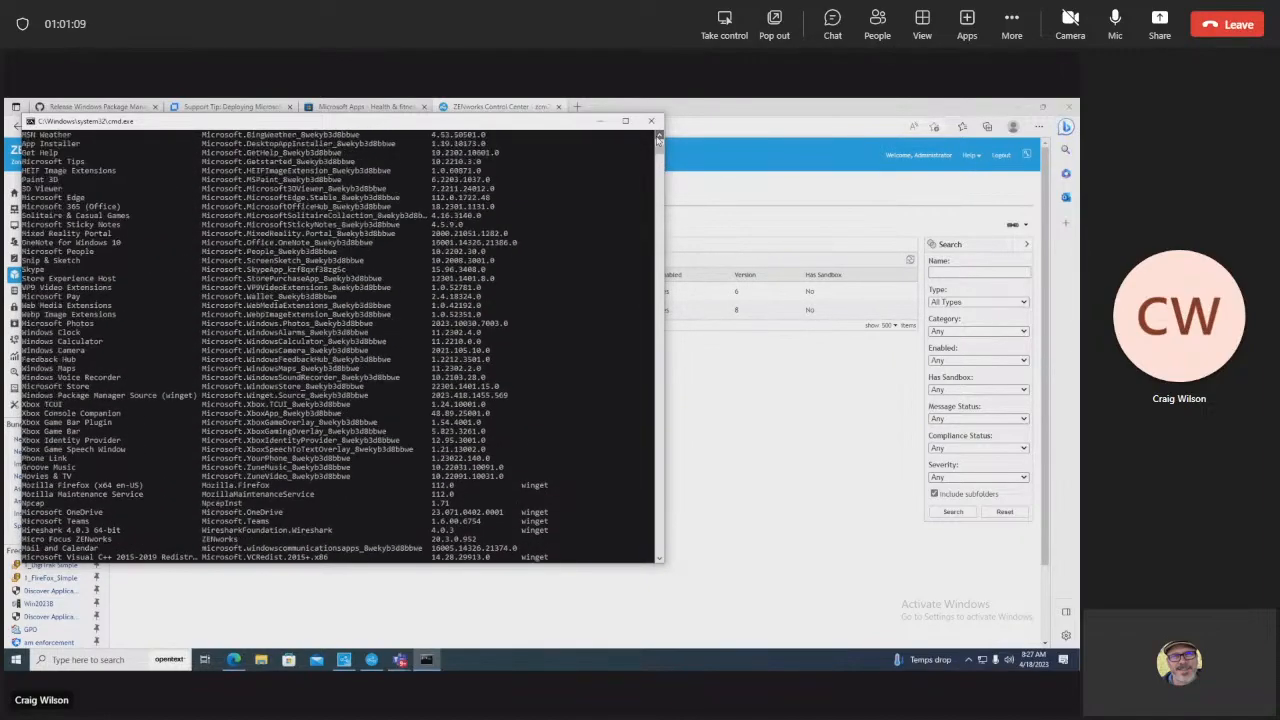
{"action": "left_click", "coordinate": [658, 138]}
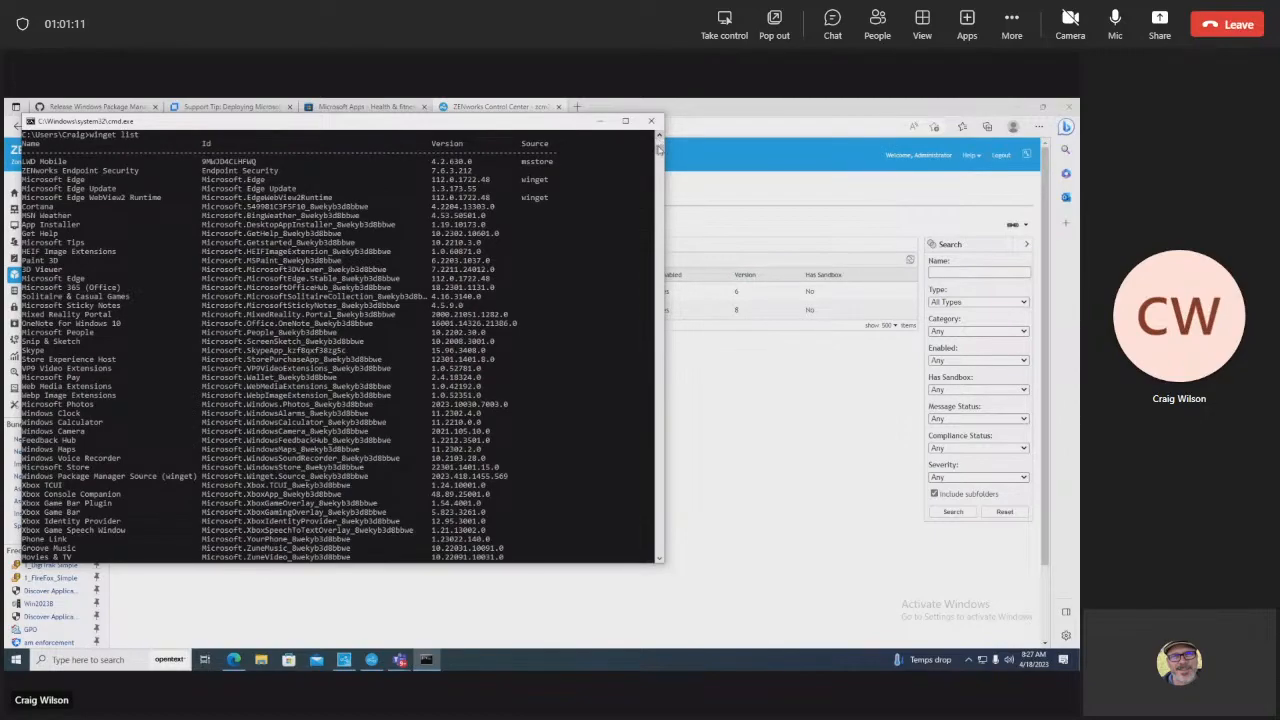
{"action": "left_click_drag", "start_coordinate": [660, 149], "coordinate": [661, 142]}
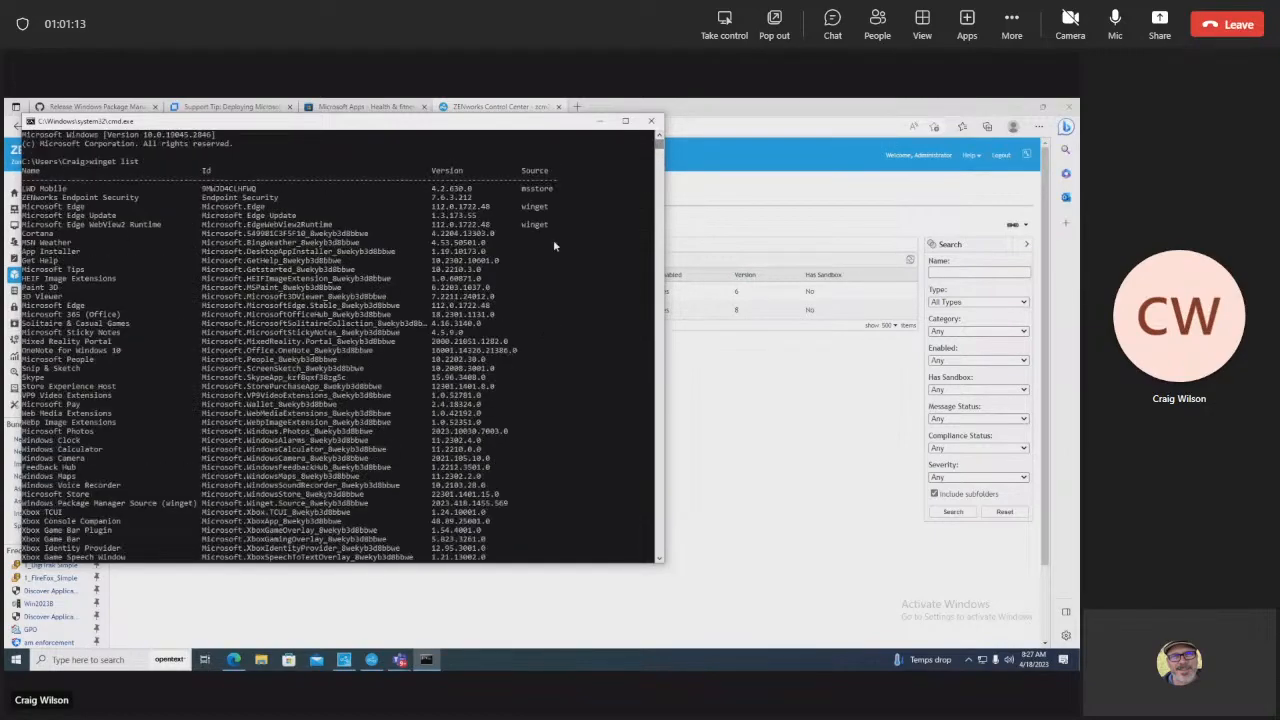
{"action": "left_click", "coordinate": [659, 387]}
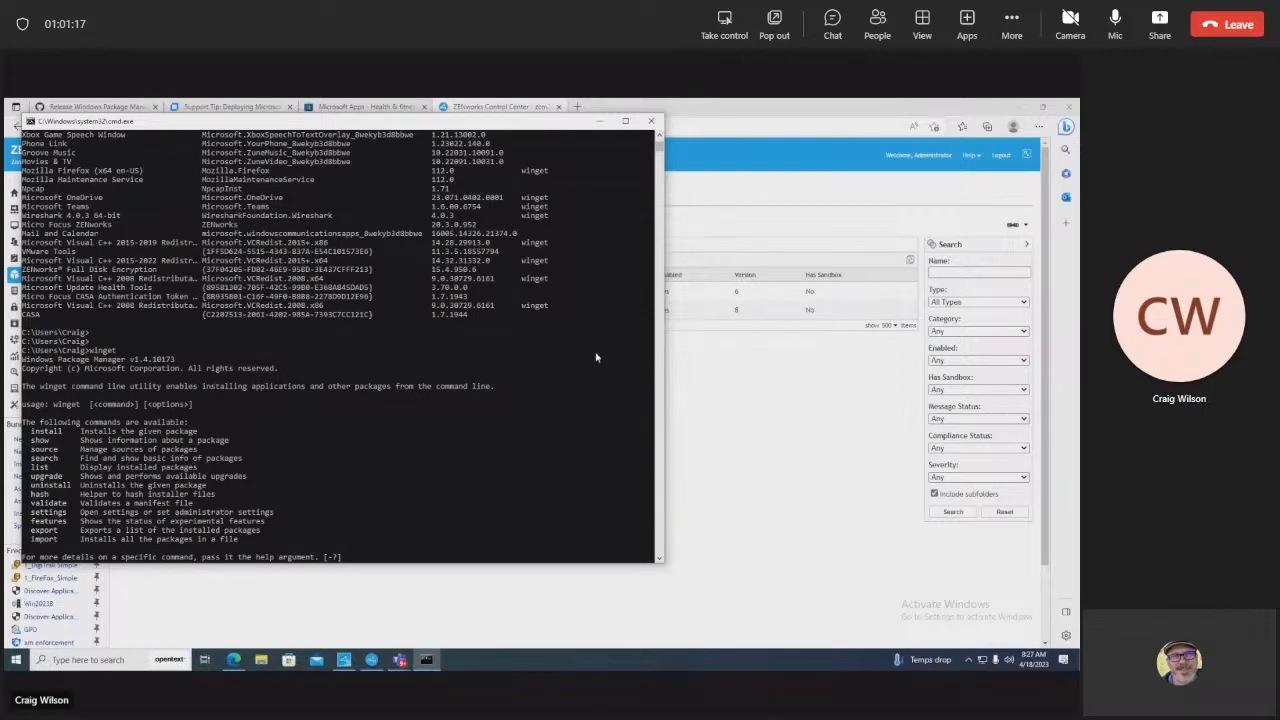
{"action": "left_click_drag", "start_coordinate": [46, 316], "coordinate": [27, 317]}
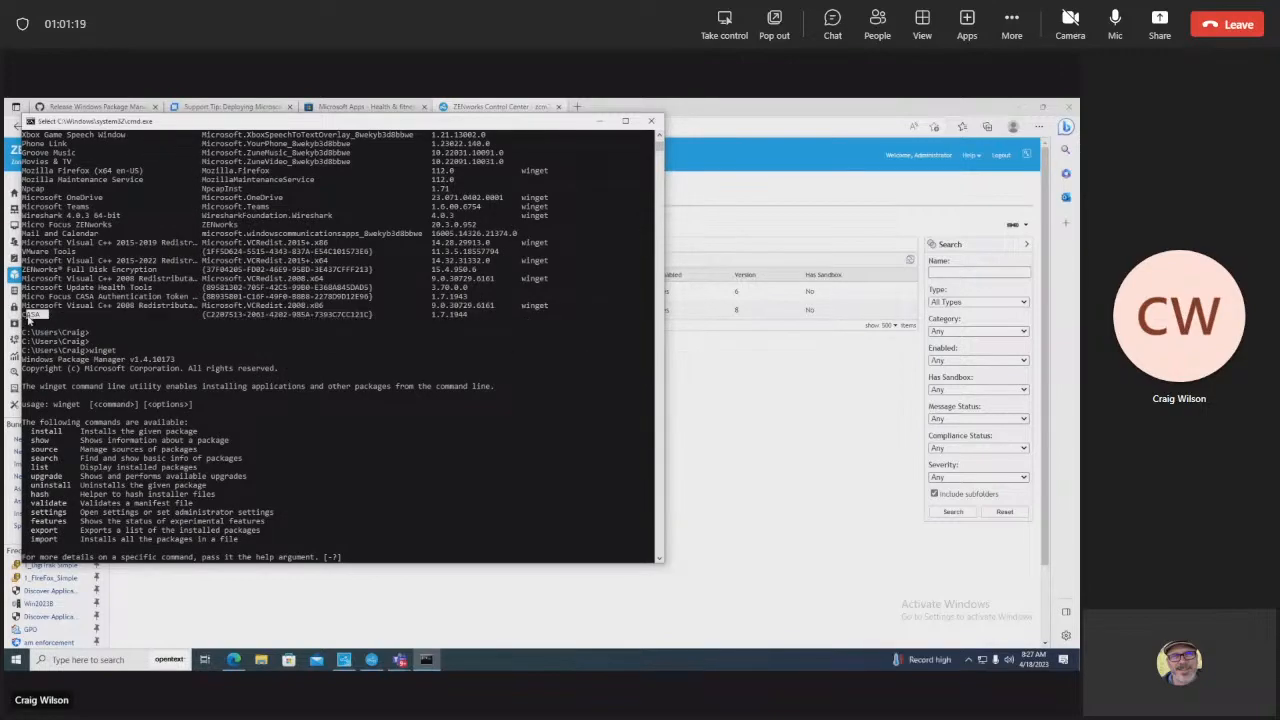
Step: Scroll to the list's top and highlight the ZENworks Endpoint Security row and its msstore source
{"action": "left_click", "coordinate": [659, 137]}
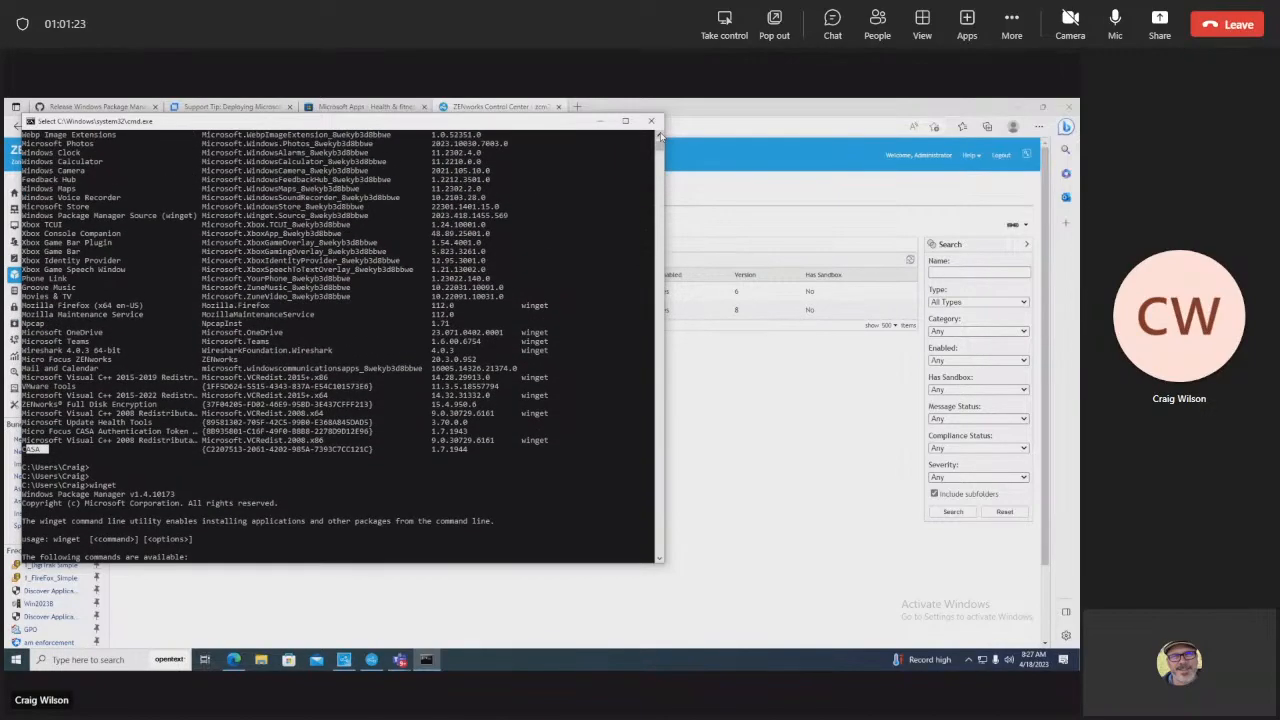
{"action": "left_click", "coordinate": [659, 137]}
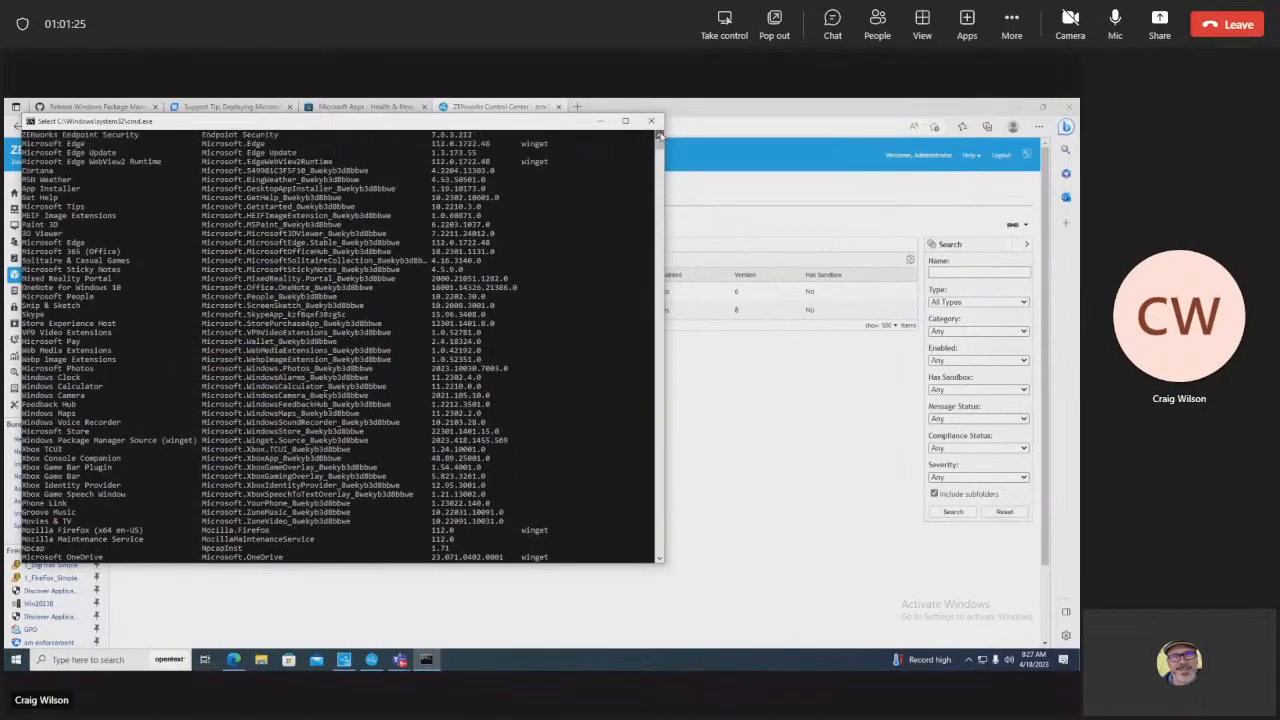
{"action": "left_click", "coordinate": [659, 137]}
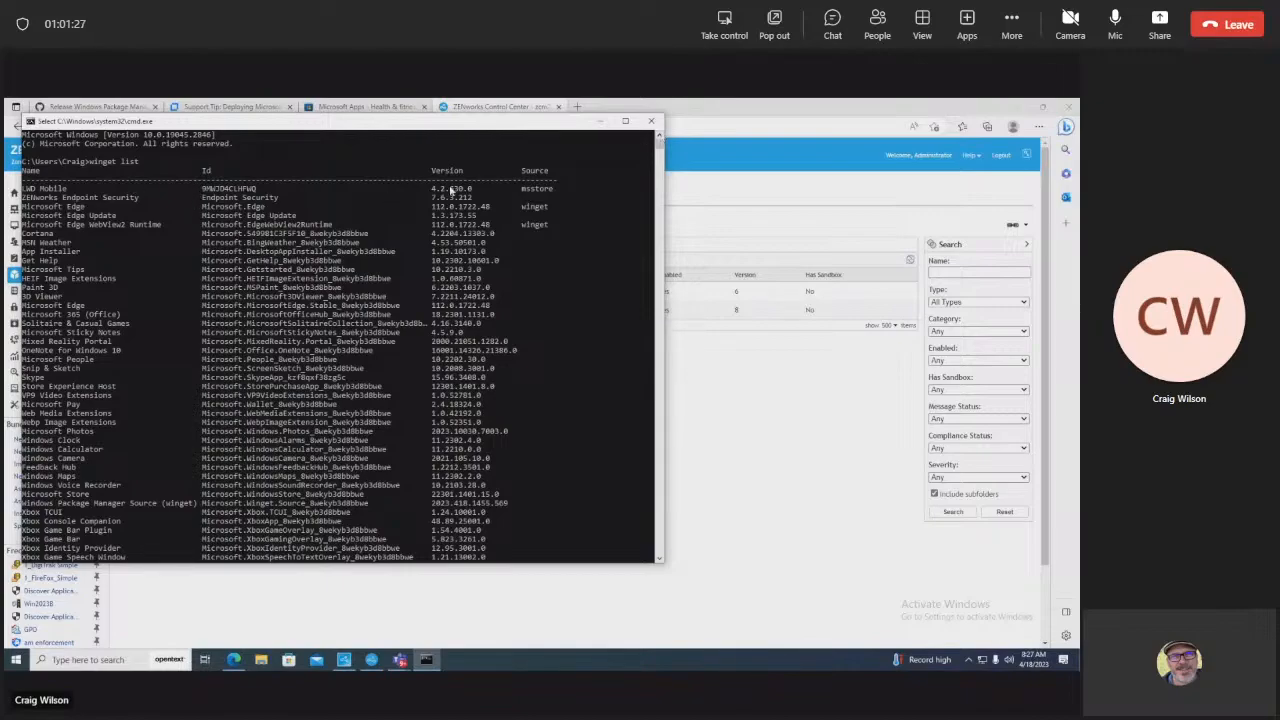
{"action": "left_click_drag", "start_coordinate": [478, 198], "coordinate": [55, 200]}
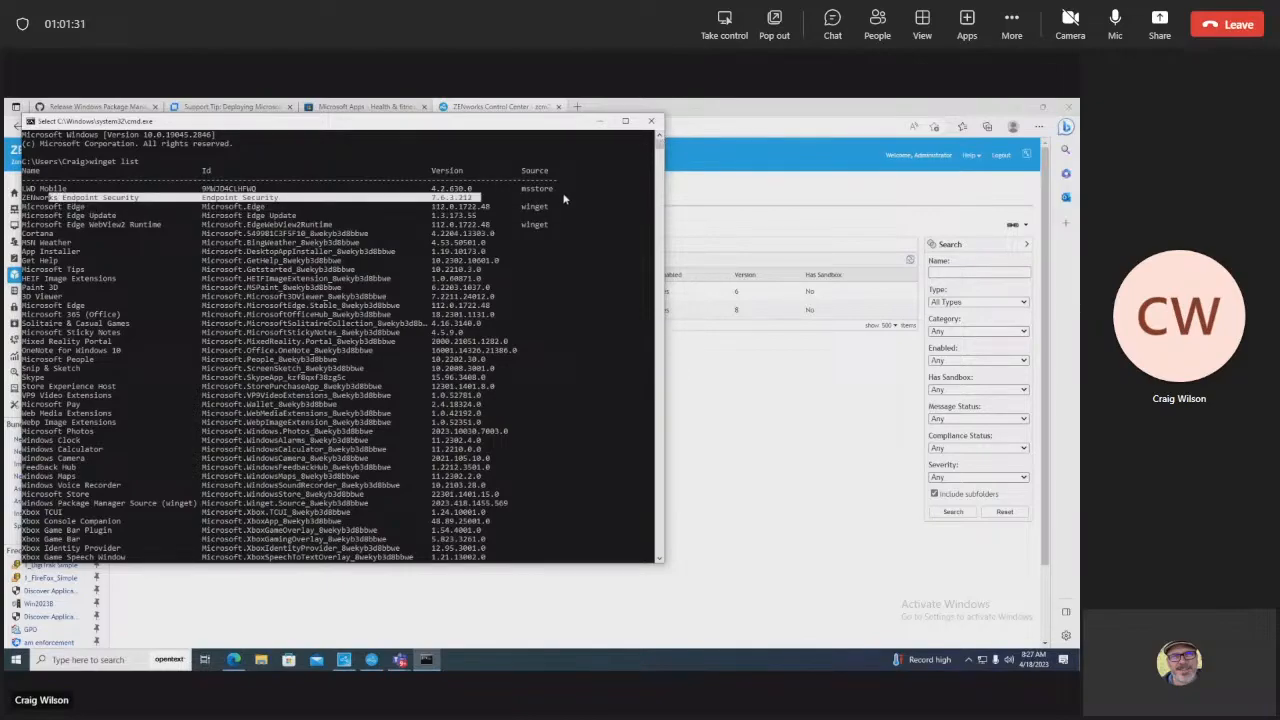
{"action": "left_click", "coordinate": [533, 172]}
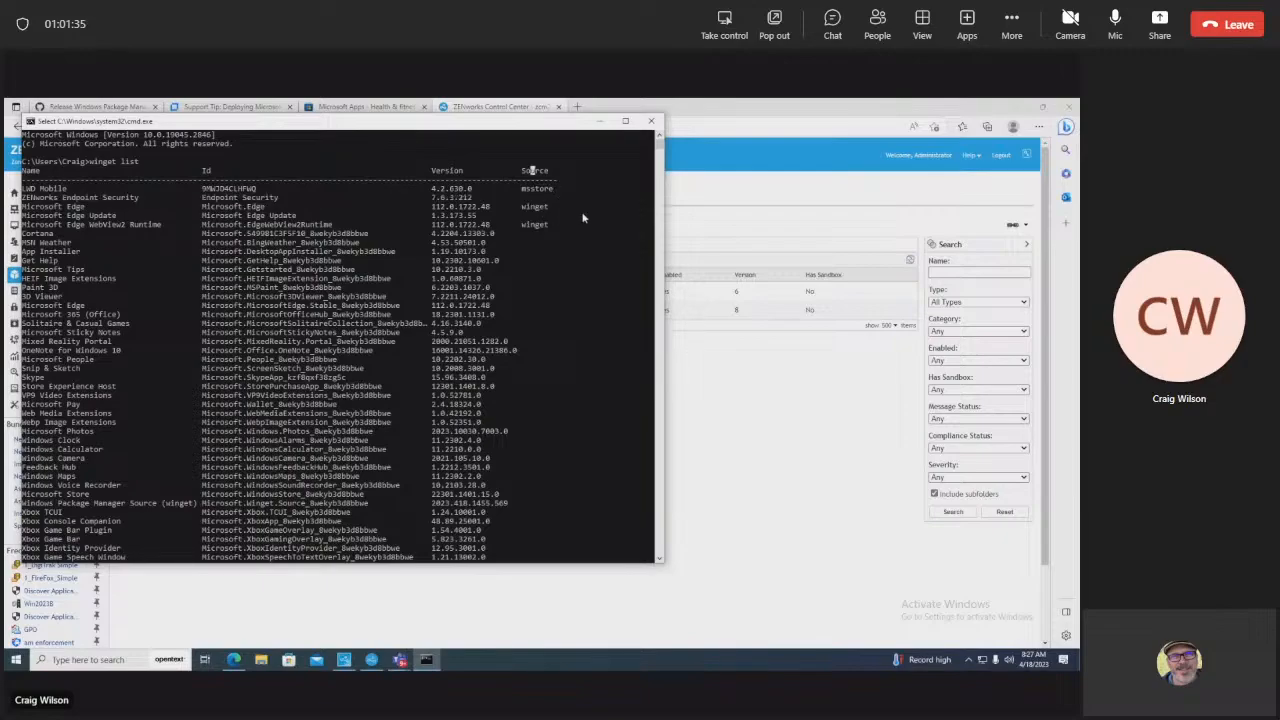
{"action": "left_click_drag", "start_coordinate": [556, 189], "coordinate": [521, 190]}
{"action": "left_click", "coordinate": [658, 557]}
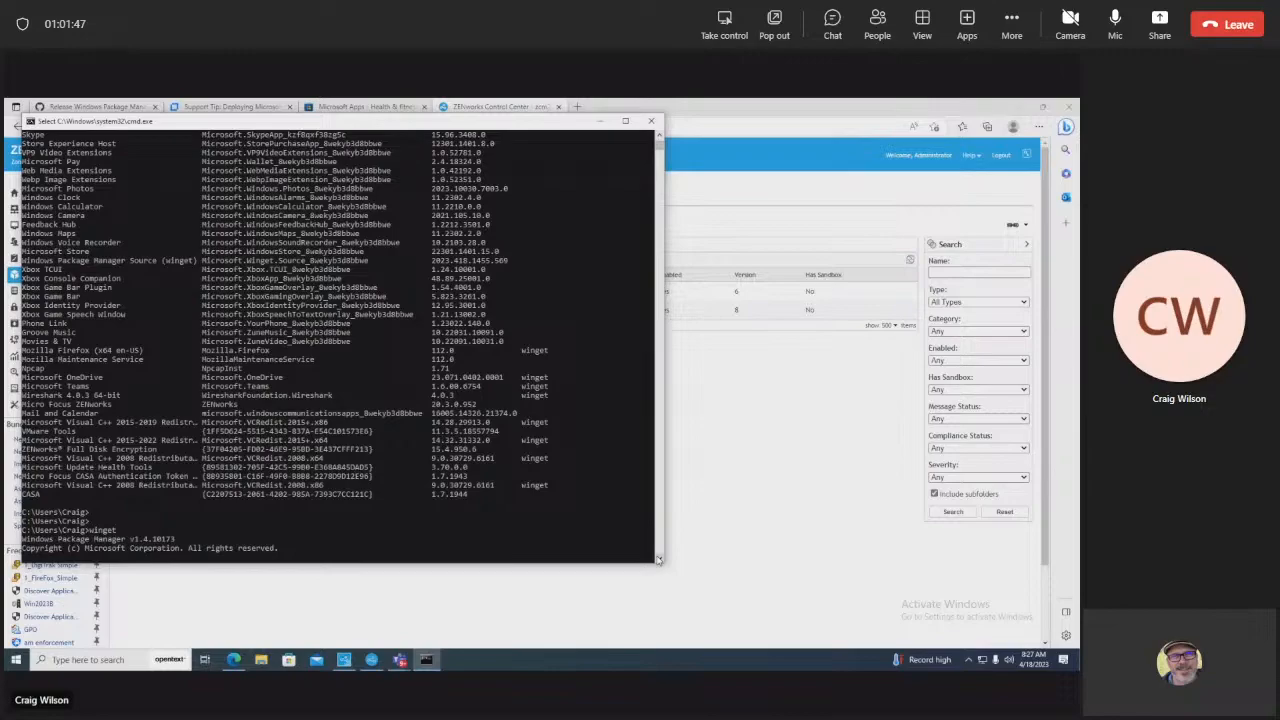
{"action": "left_click", "coordinate": [658, 137]}
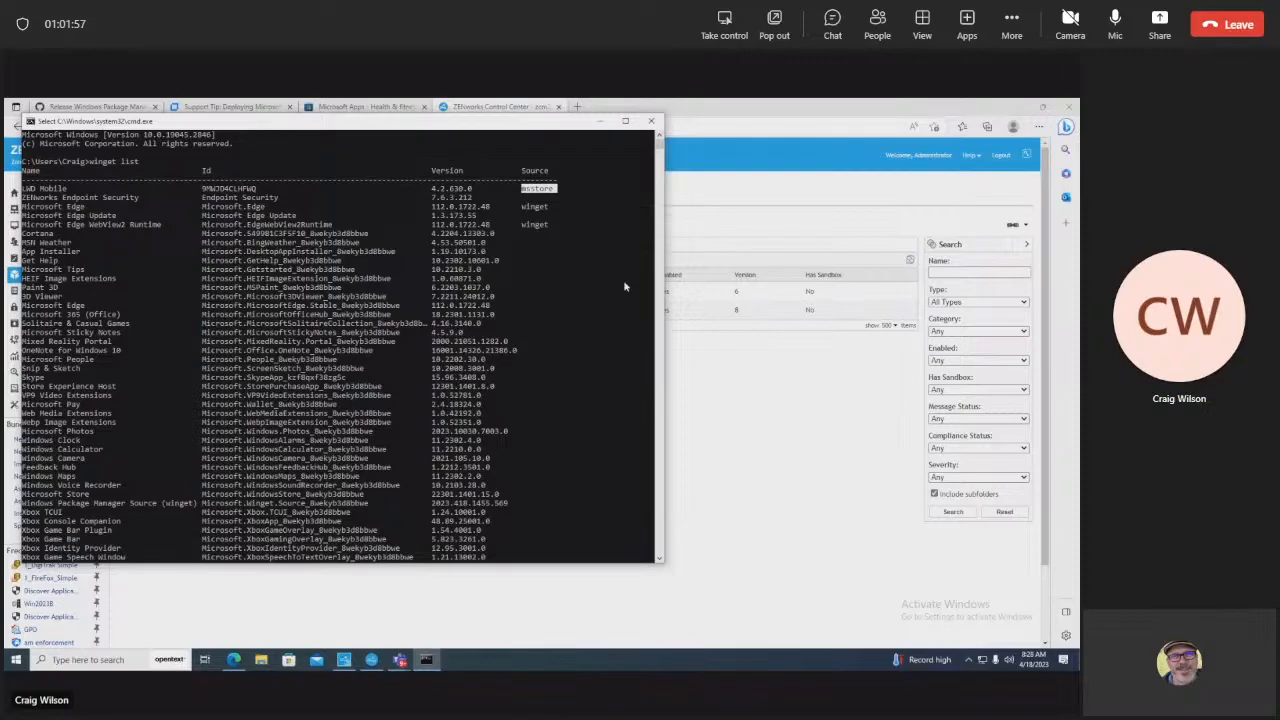
Step: Highlight the Mozilla Firefox, Mozilla Maintenance Service and Micro Focus ZENworks entries at the list's end
{"action": "left_click", "coordinate": [659, 558]}
{"action": "scroll", "coordinate": [660, 561], "scroll_direction": "down", "scroll_amount": 7}
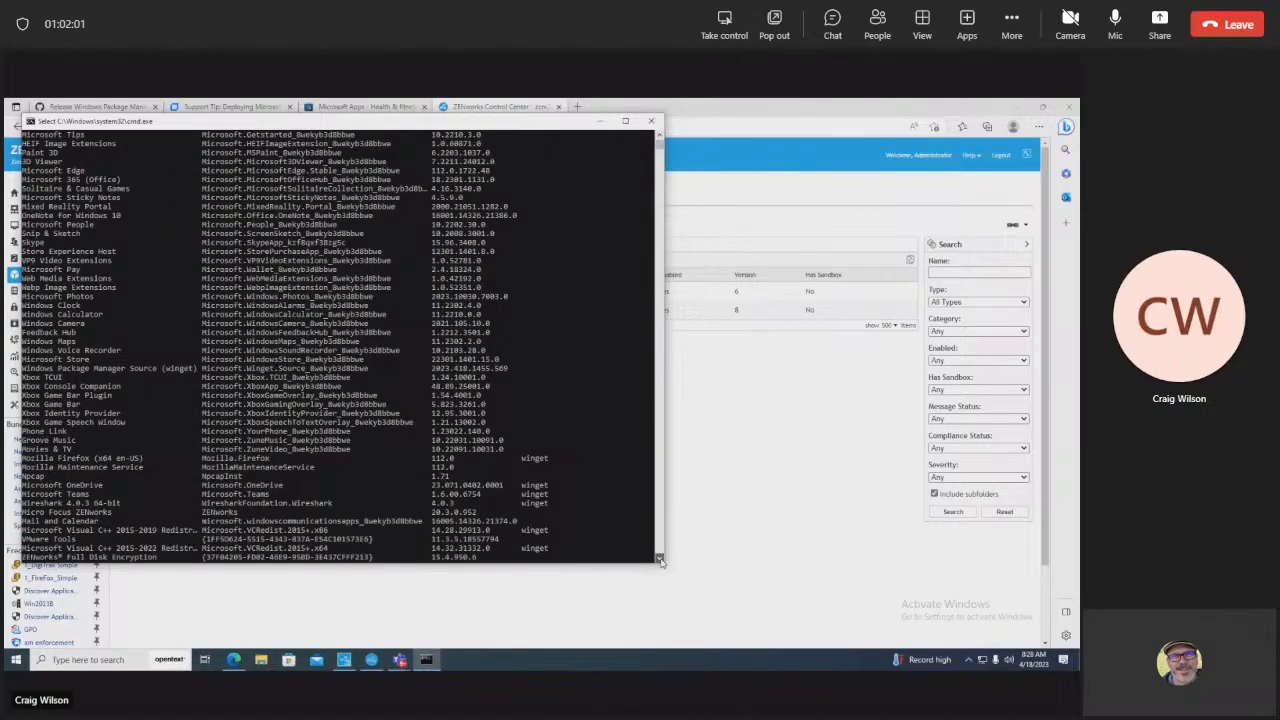
{"action": "left_click", "coordinate": [659, 558]}
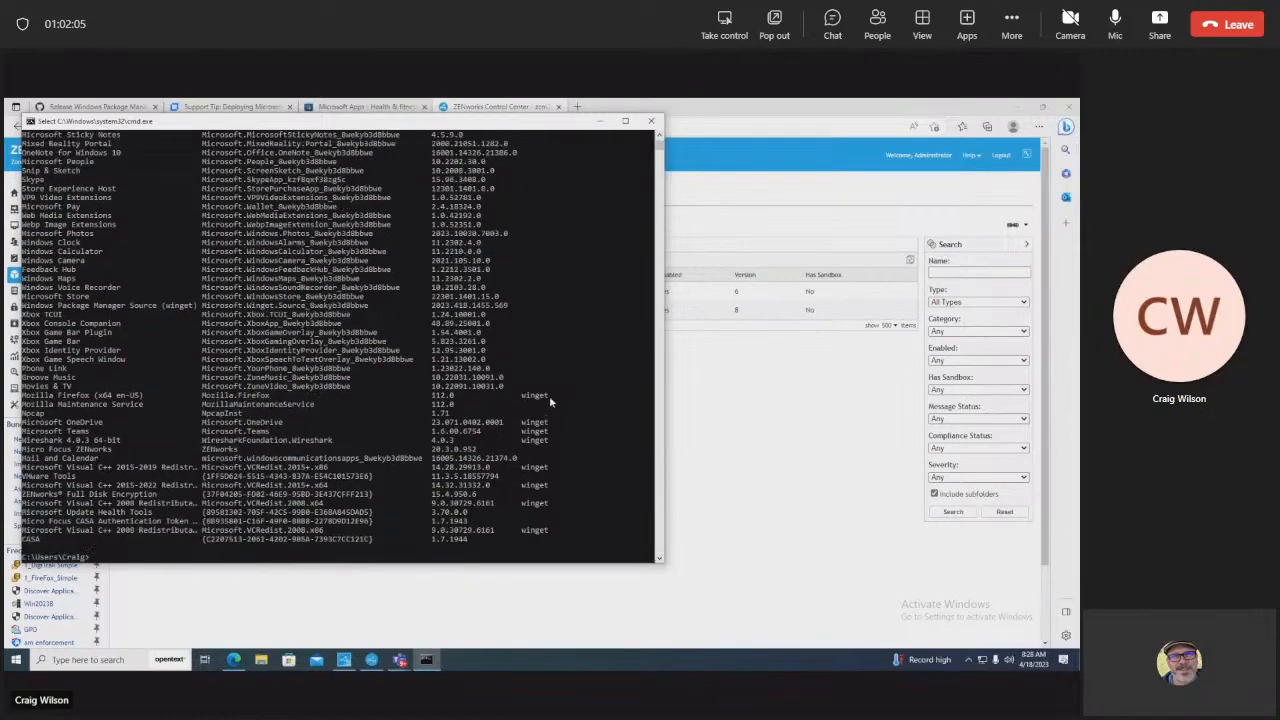
{"action": "left_click_drag", "start_coordinate": [549, 395], "coordinate": [22, 399]}
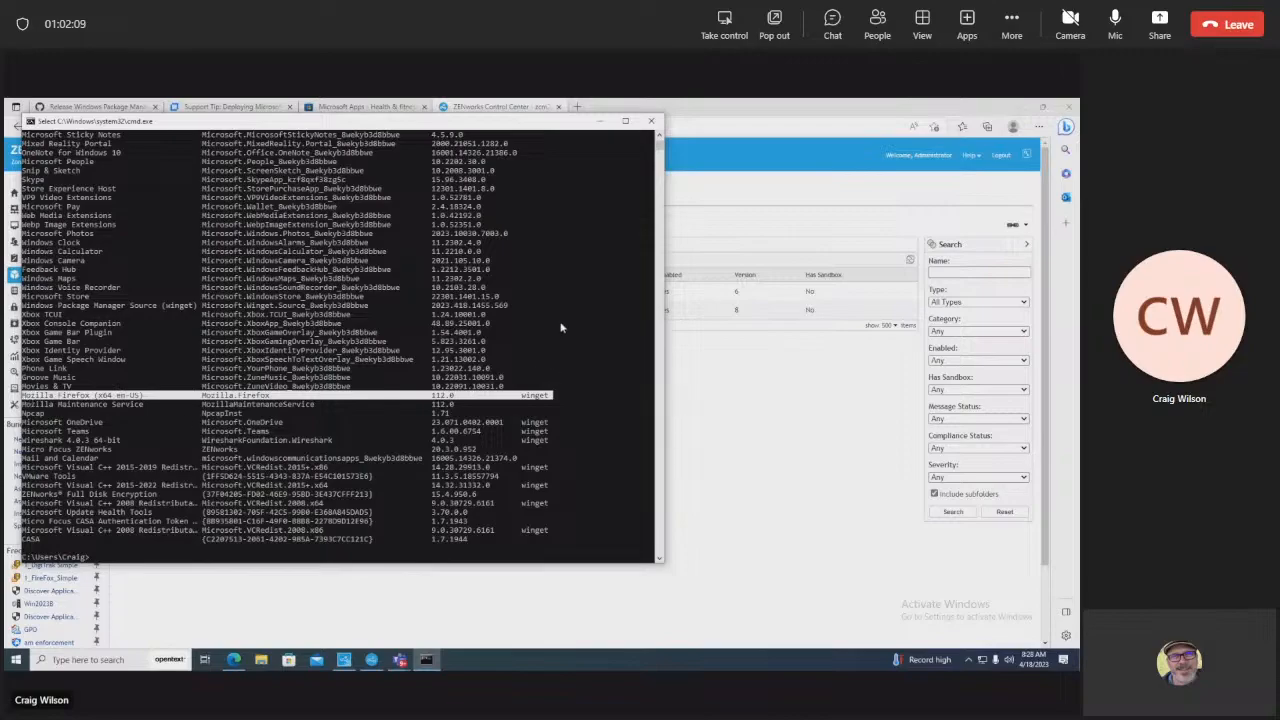
{"action": "left_click_drag", "start_coordinate": [316, 405], "coordinate": [20, 406]}
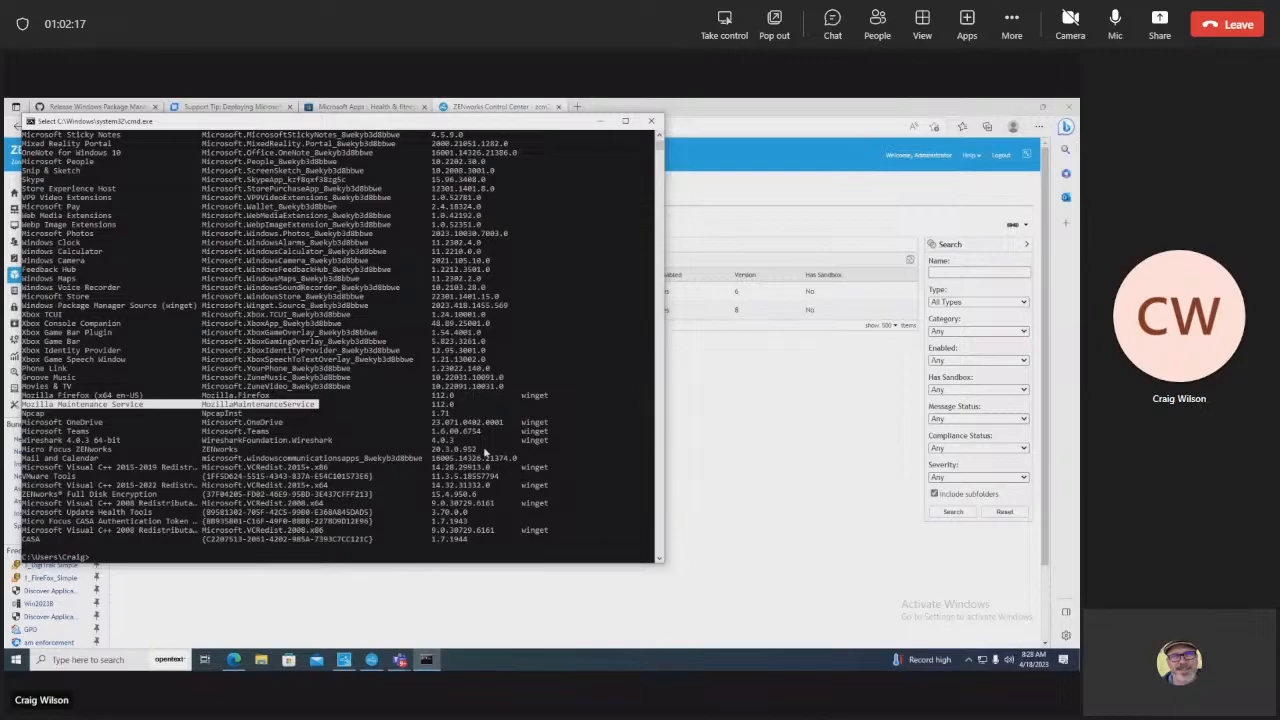
{"action": "left_click_drag", "start_coordinate": [522, 452], "coordinate": [20, 450]}
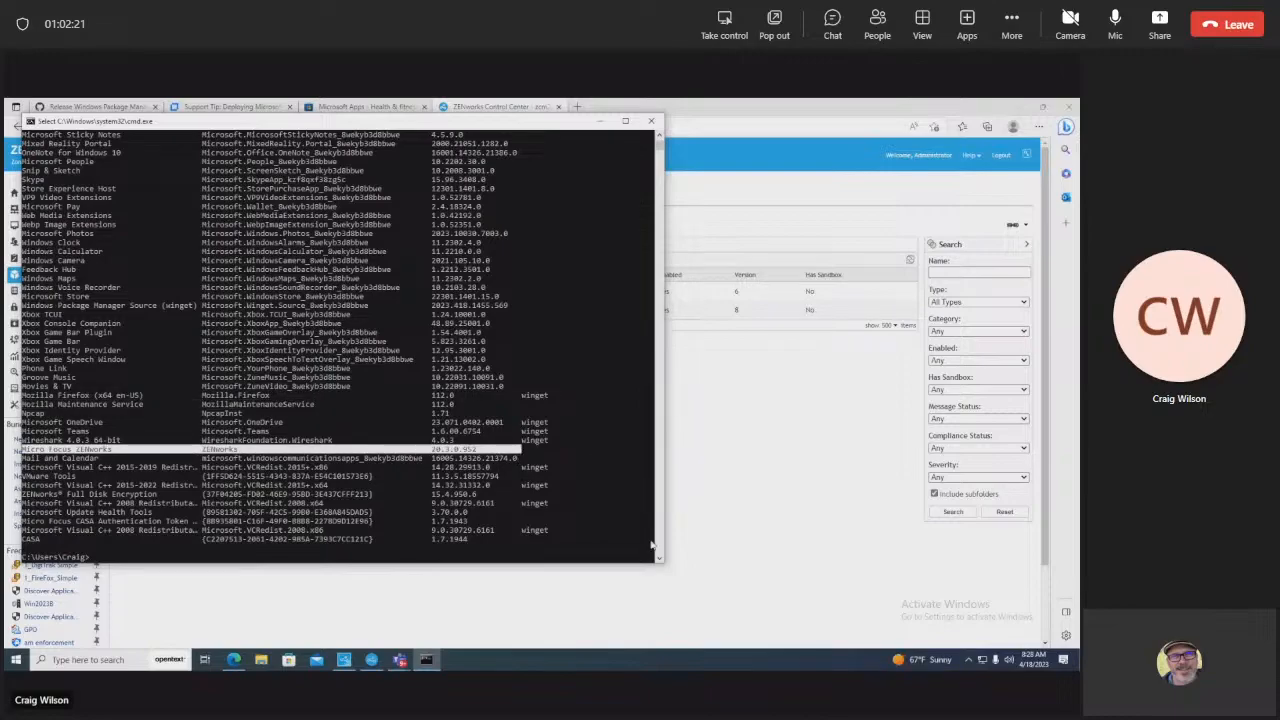
Step: Run winget again to show its help listing and scroll through the output
{"action": "key", "text": "Return"}
{"action": "type", "text": "winget"}
{"action": "key", "text": "Return"}
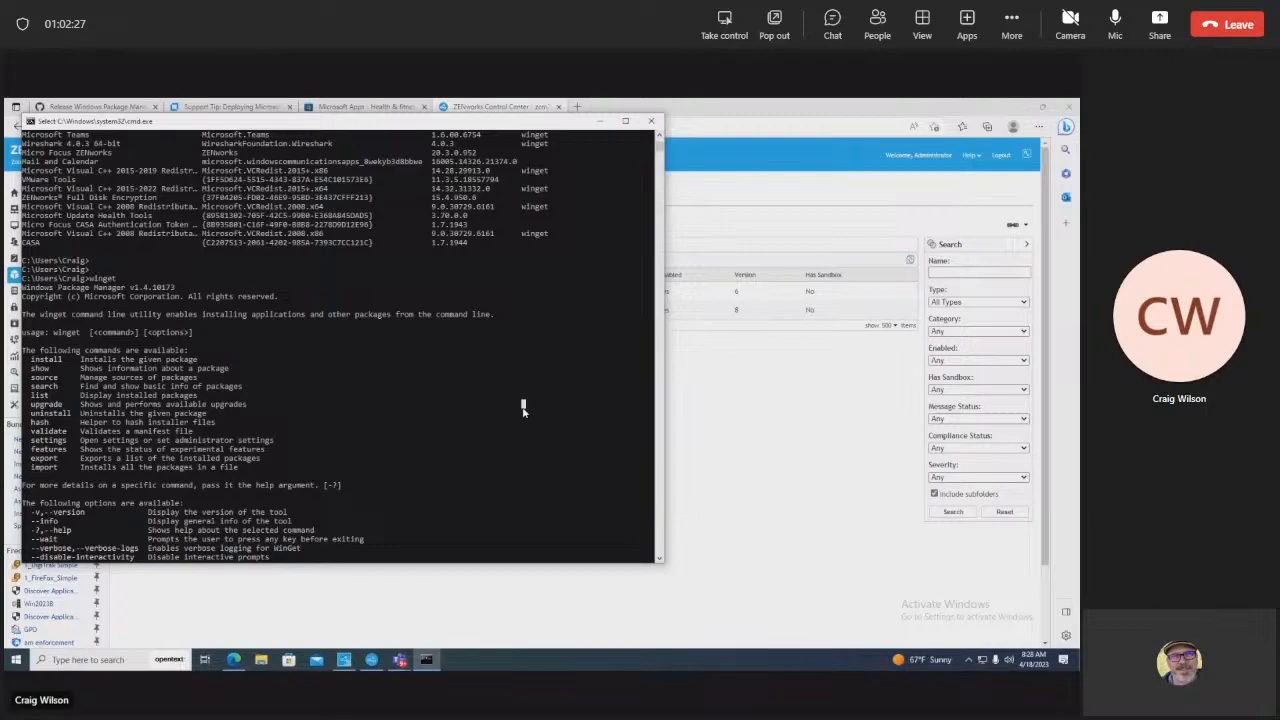
{"action": "scroll", "coordinate": [522, 406], "scroll_direction": "up", "scroll_amount": 10}
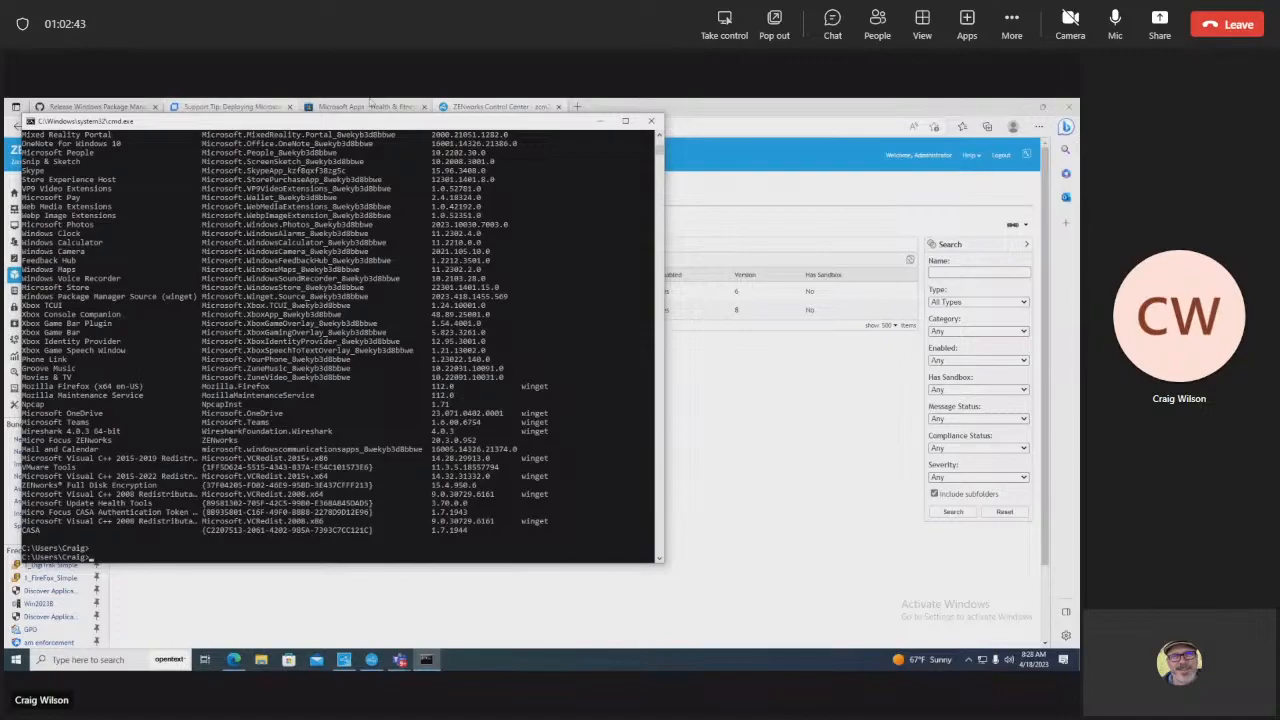
{"action": "left_click", "coordinate": [371, 106]}
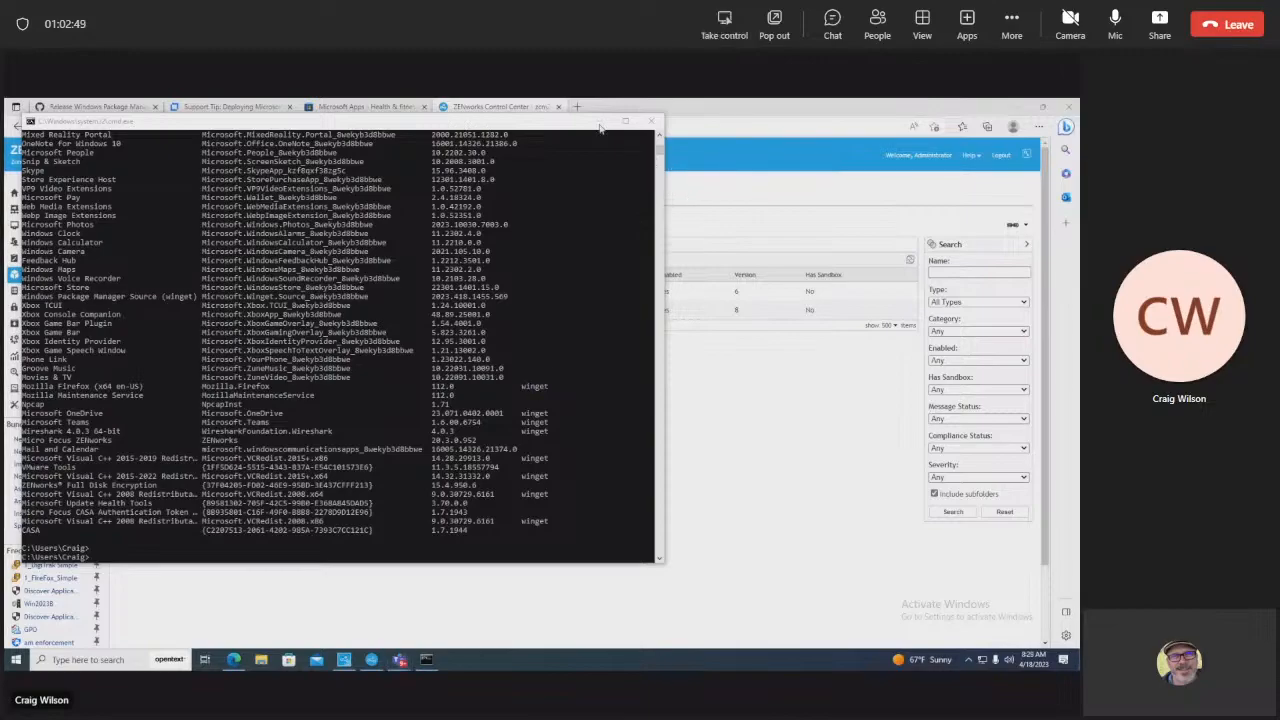
{"action": "left_click", "coordinate": [420, 400]}
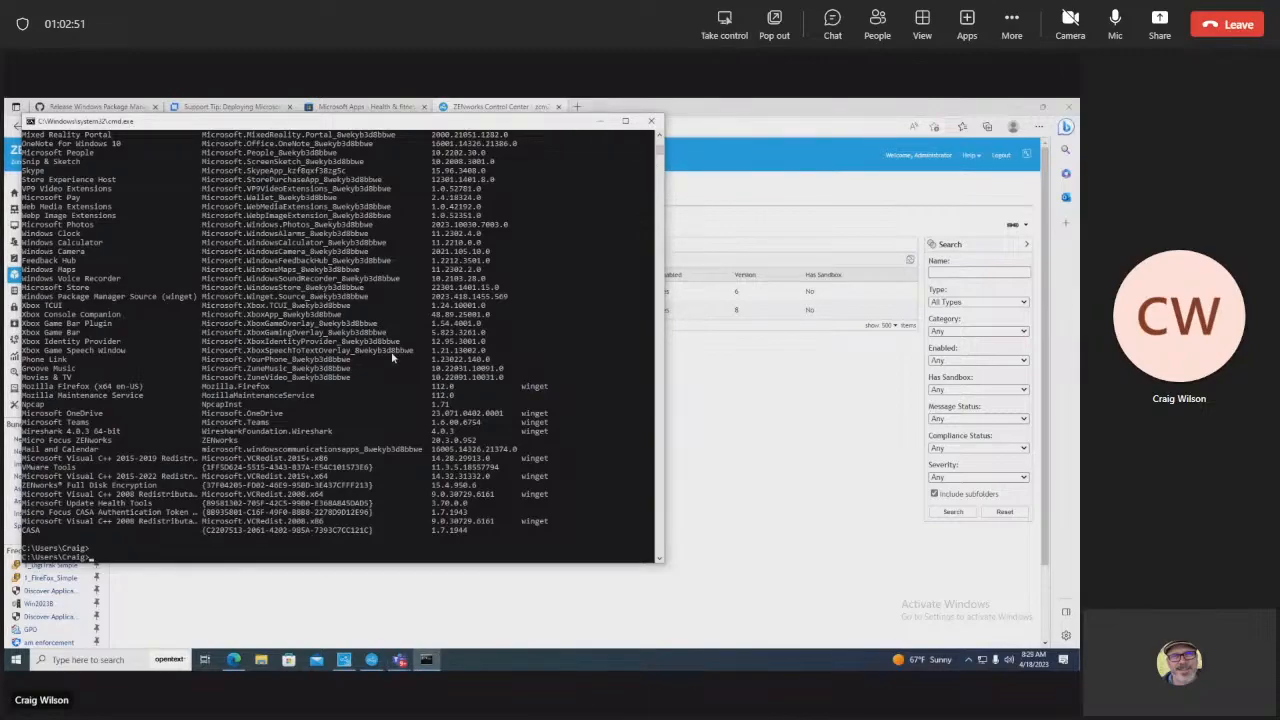
{"action": "left_click_drag", "start_coordinate": [658, 153], "coordinate": [641, 199]}
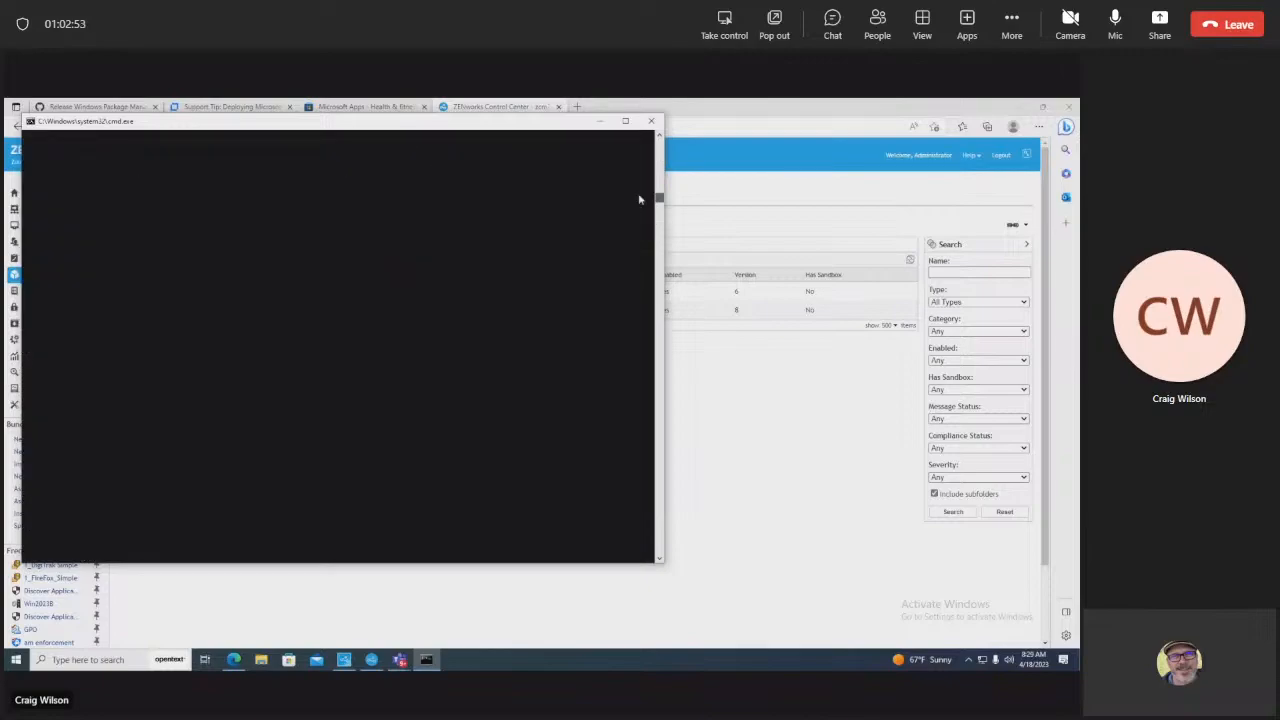
Step: Review the winget-cli Windows Package Manager 1.4.10173 release notes and assets, then return to the Support Tip article
{"action": "left_click", "coordinate": [603, 122]}
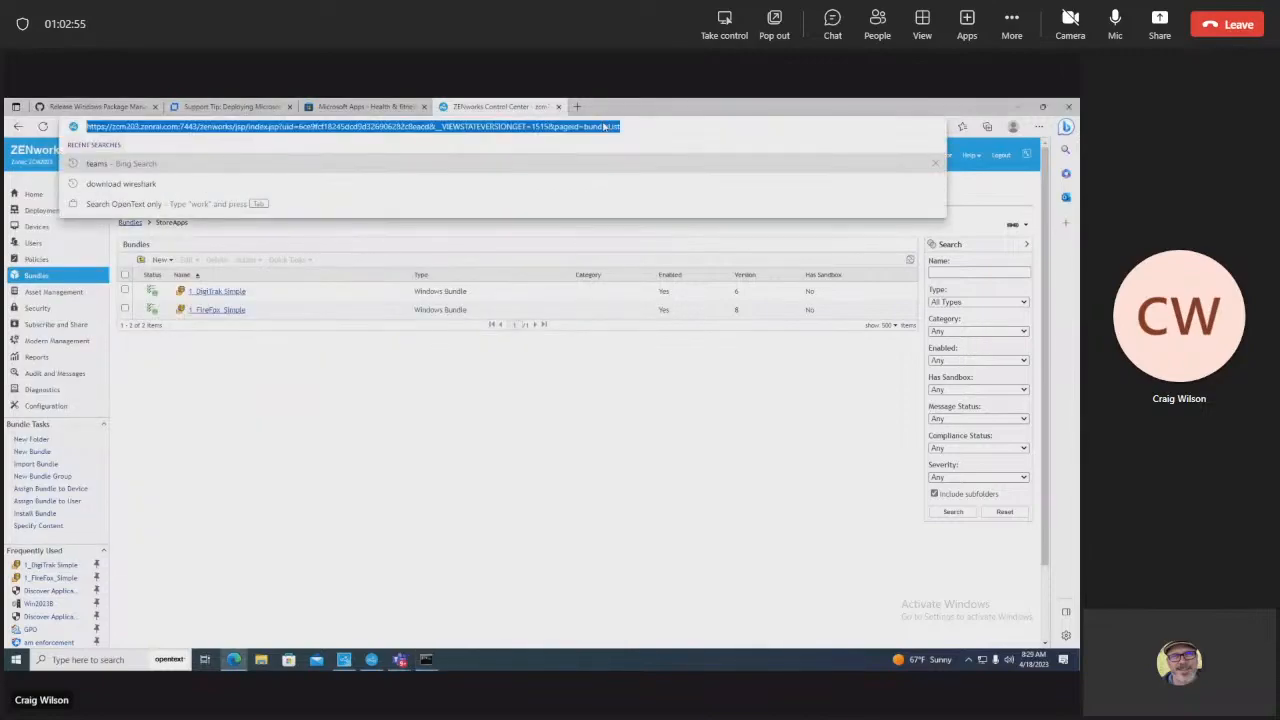
{"action": "left_click", "coordinate": [325, 112]}
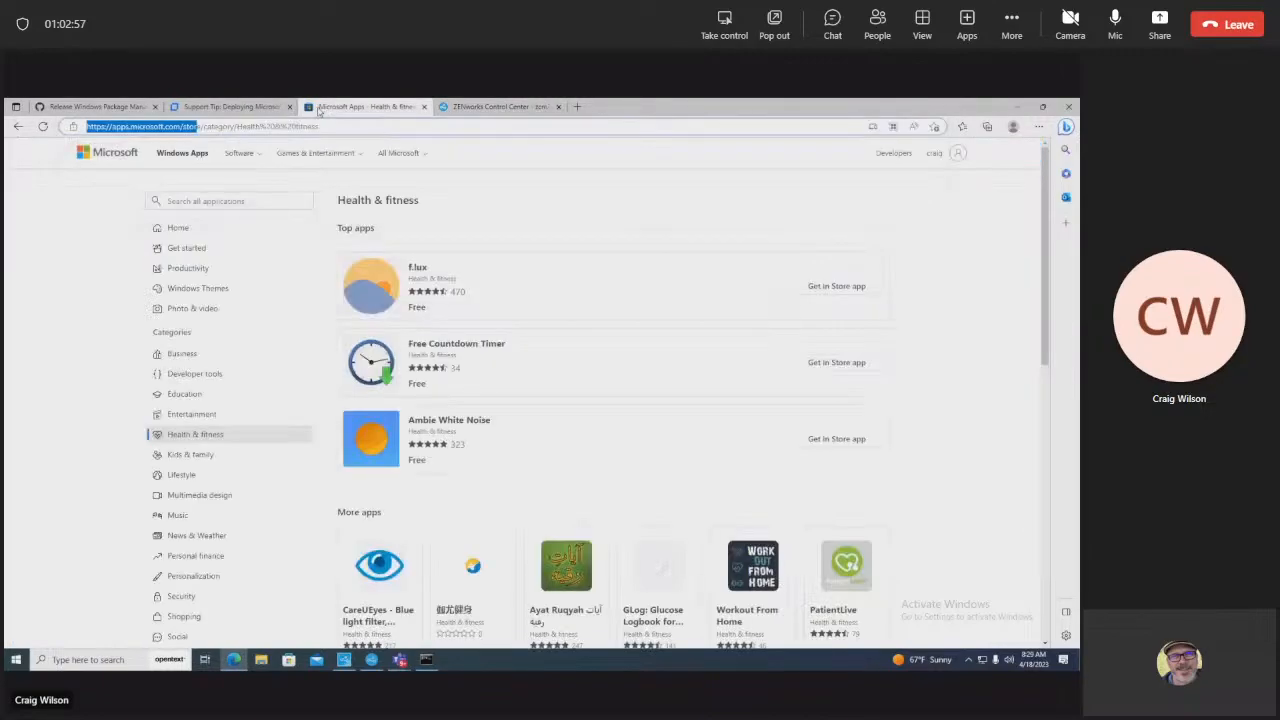
{"action": "left_click", "coordinate": [166, 107]}
{"action": "left_click", "coordinate": [153, 107]}
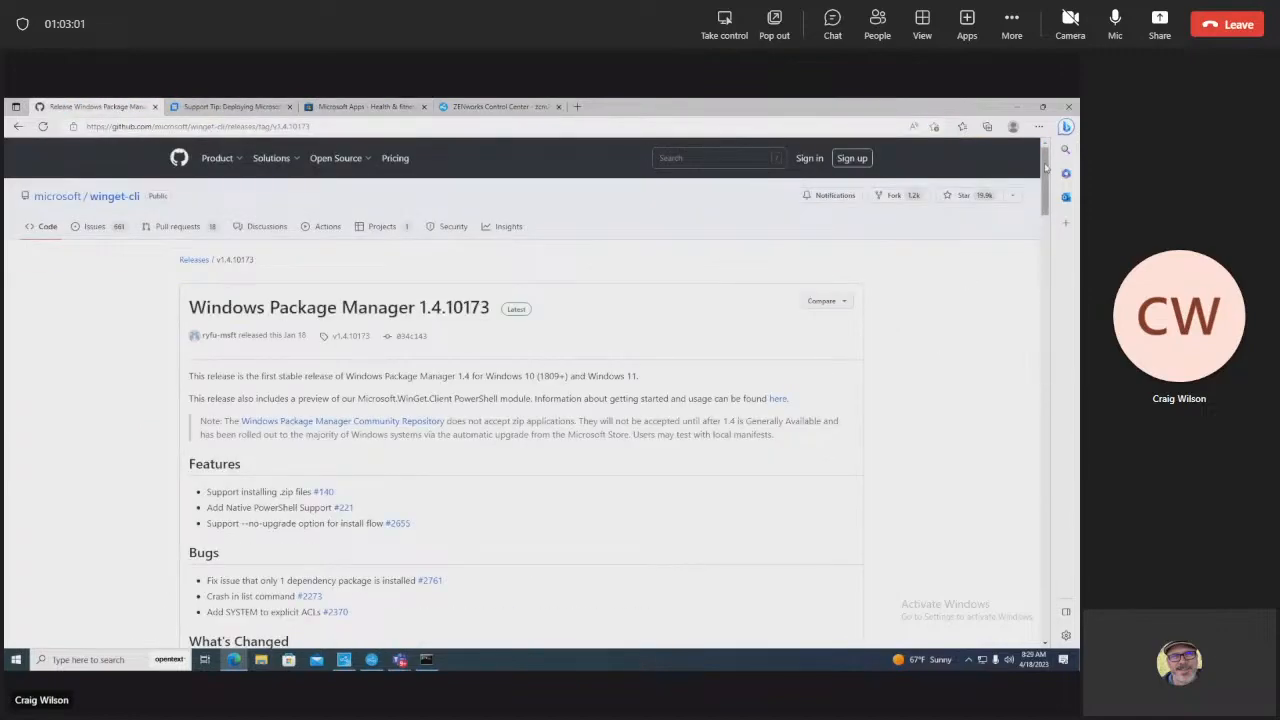
{"action": "left_click_drag", "start_coordinate": [1045, 180], "coordinate": [1048, 590]}
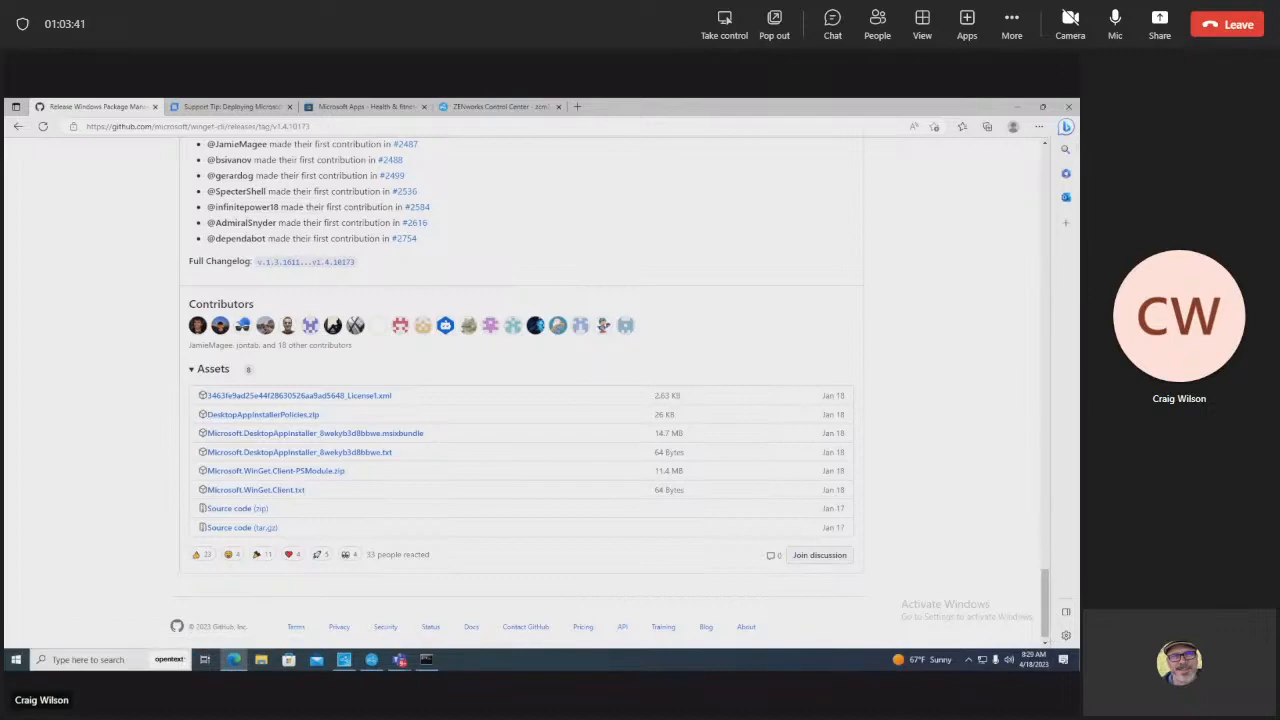
{"action": "left_click_drag", "start_coordinate": [1046, 590], "coordinate": [1051, 141]}
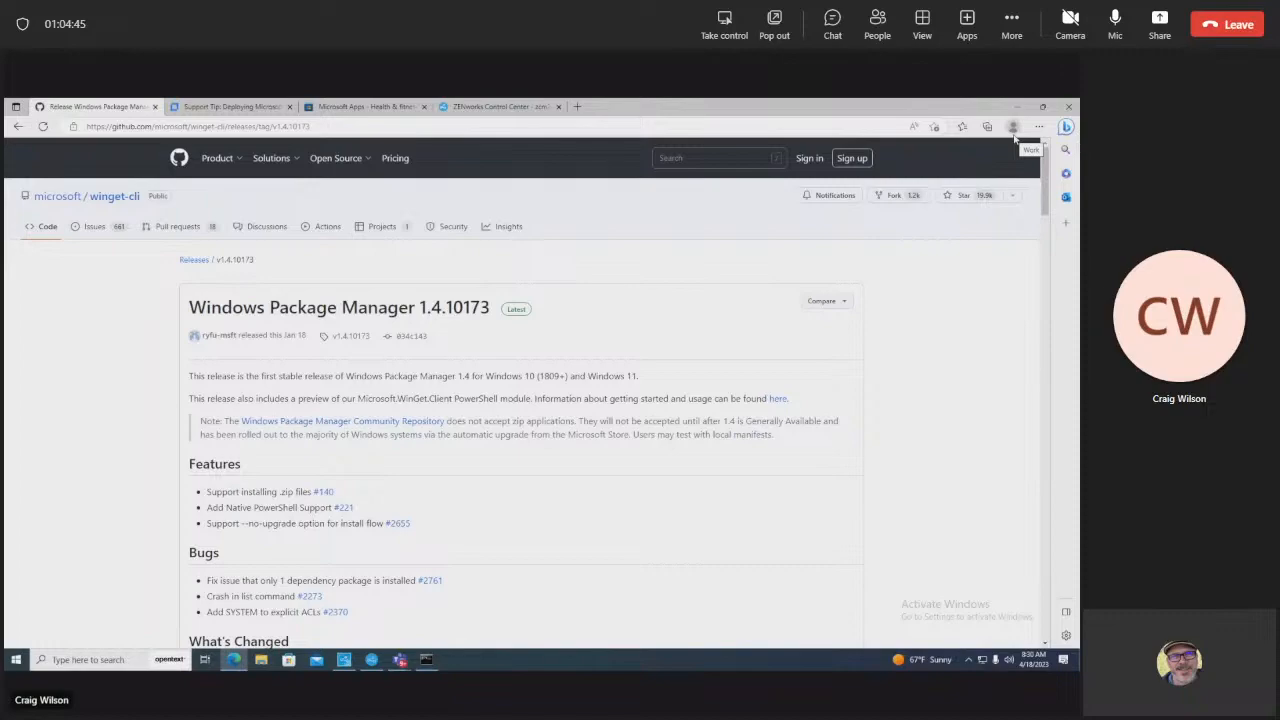
{"action": "left_click", "coordinate": [194, 112]}
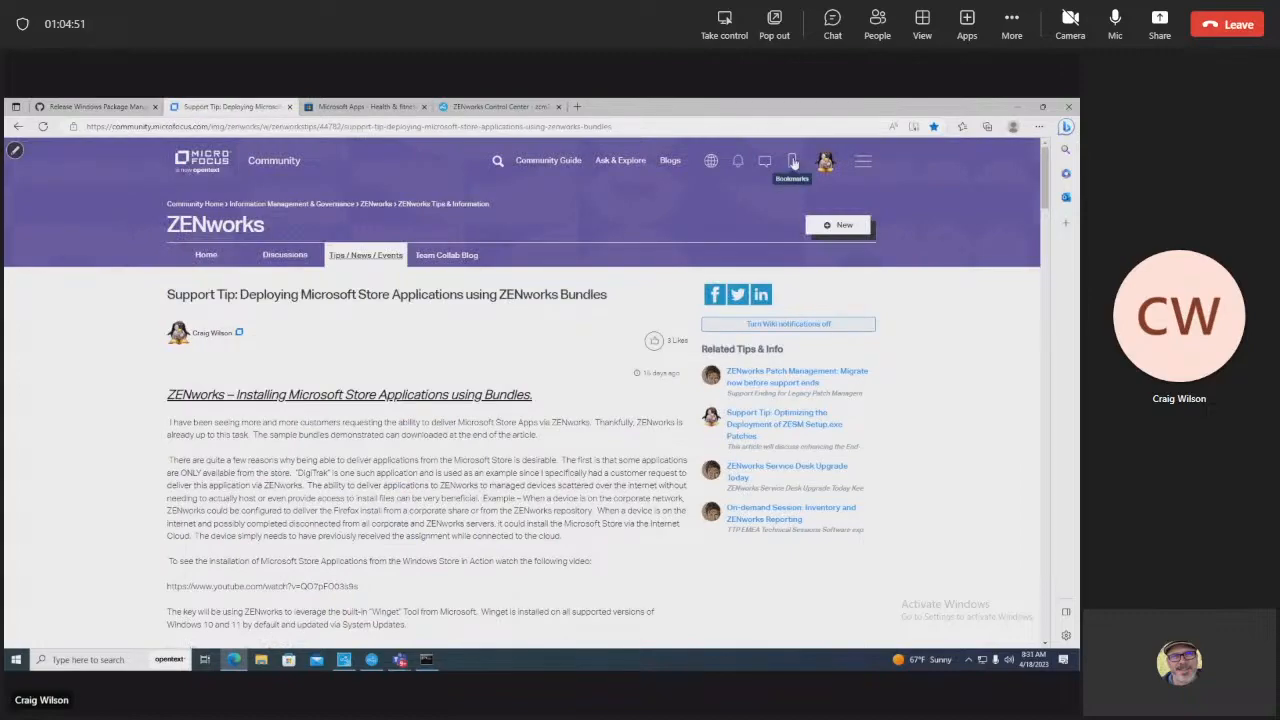
Step: Open 'Creating Shortcuts via Powershell with ZCM' from the View all bookmarks page
{"action": "left_click", "coordinate": [792, 162]}
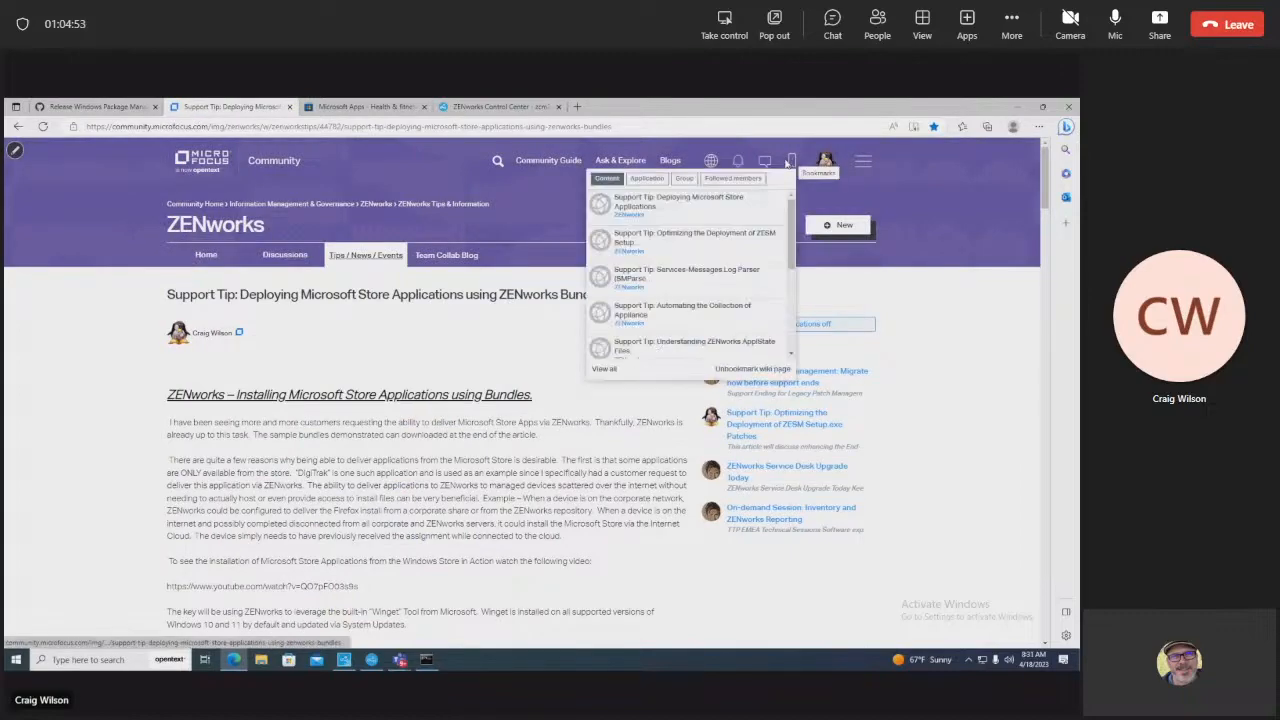
{"action": "left_click", "coordinate": [603, 369]}
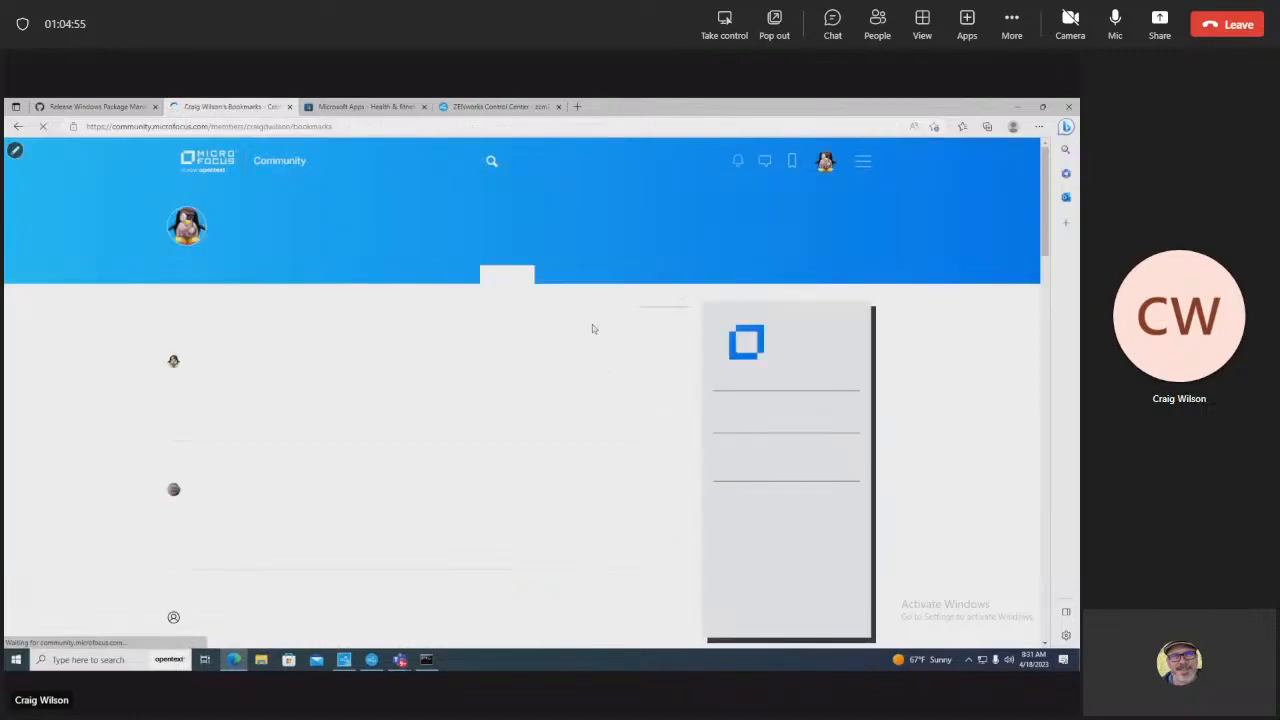
{"action": "left_click", "coordinate": [372, 124]}
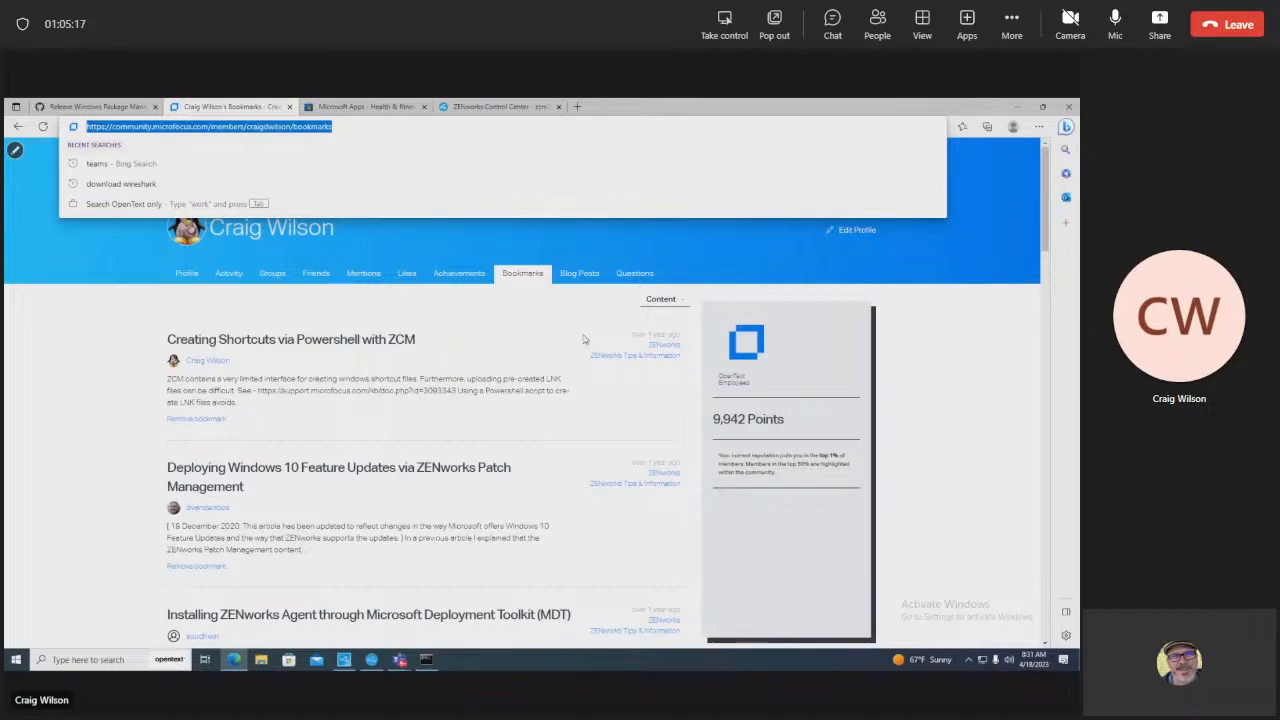
{"action": "left_click", "coordinate": [490, 318]}
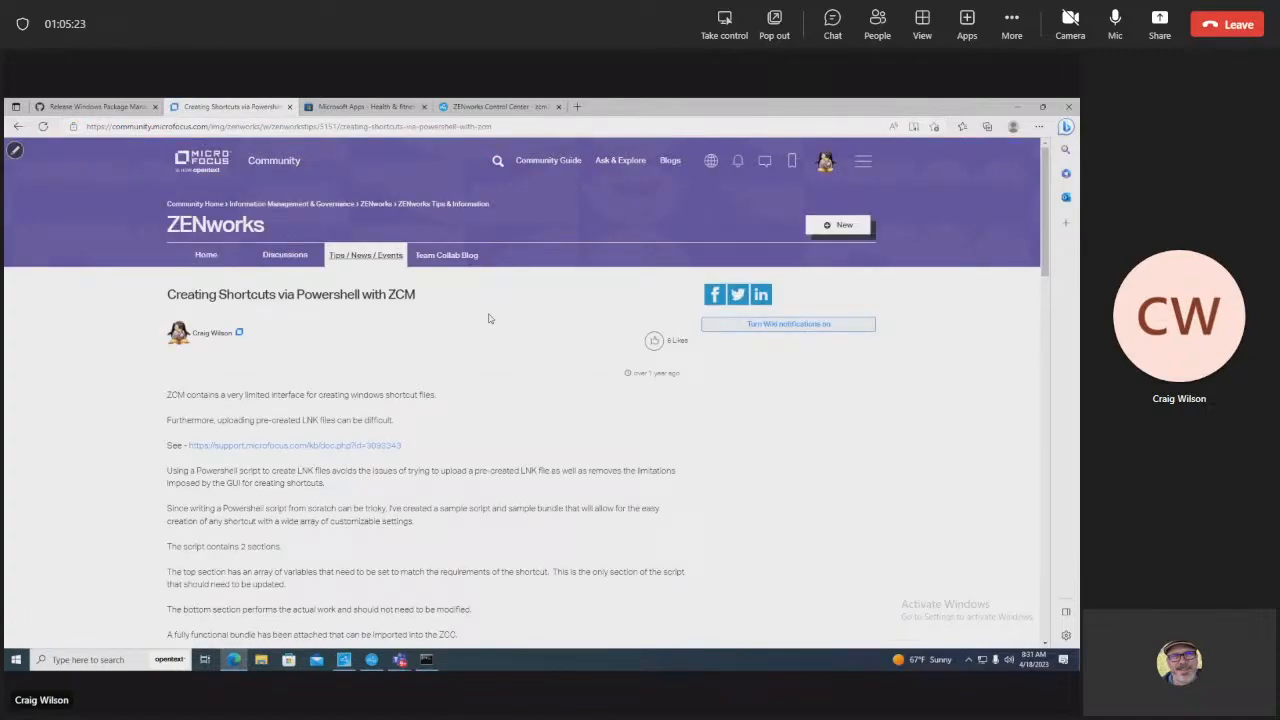
Step: Go back from the Powershell shortcuts article to the previous page
{"action": "left_click", "coordinate": [20, 126]}
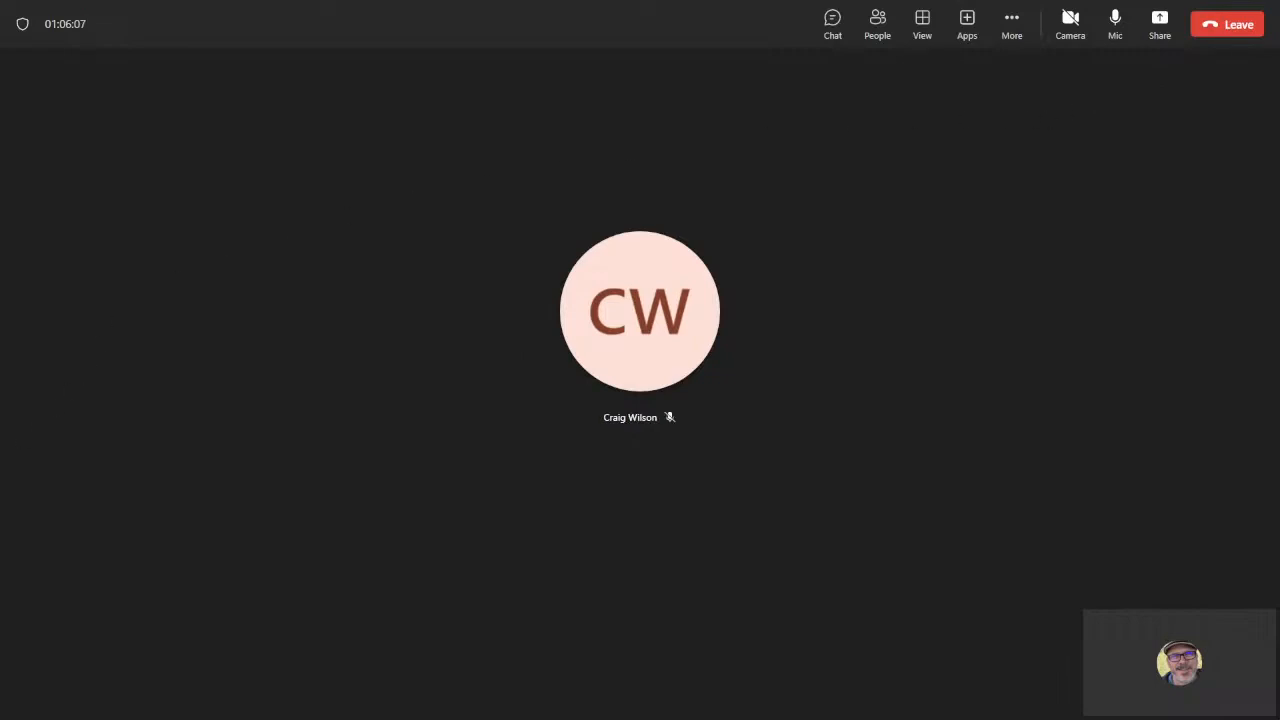
Step: Show the Schedule slide, return to References and open the Support Tip article link
{"action": "key", "text": "alt+Tab"}
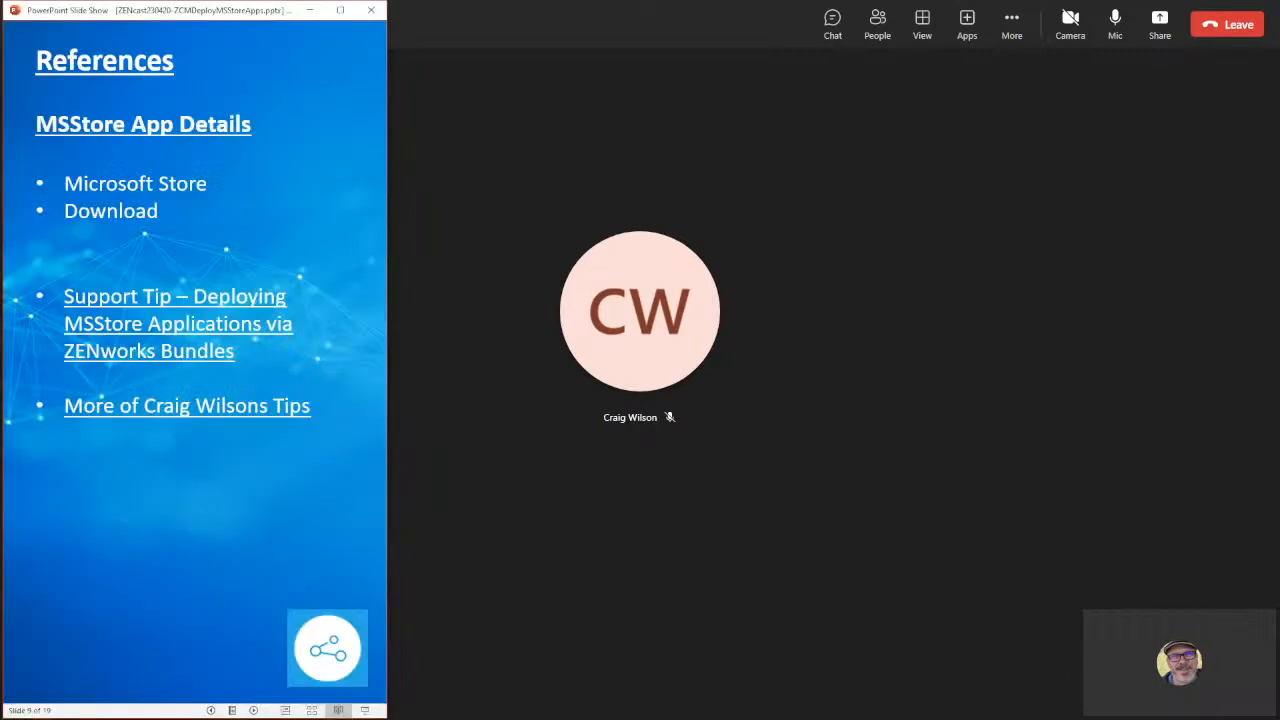
{"action": "left_click", "coordinate": [225, 480]}
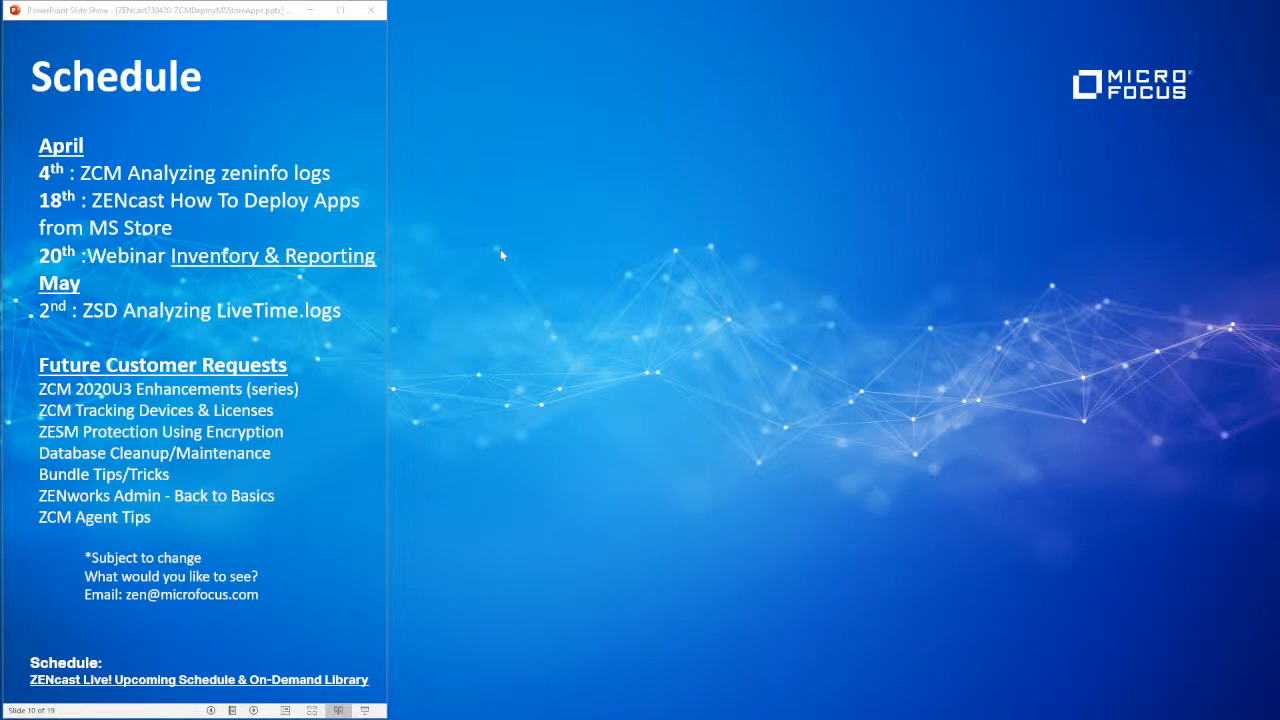
{"action": "left_click", "coordinate": [323, 153]}
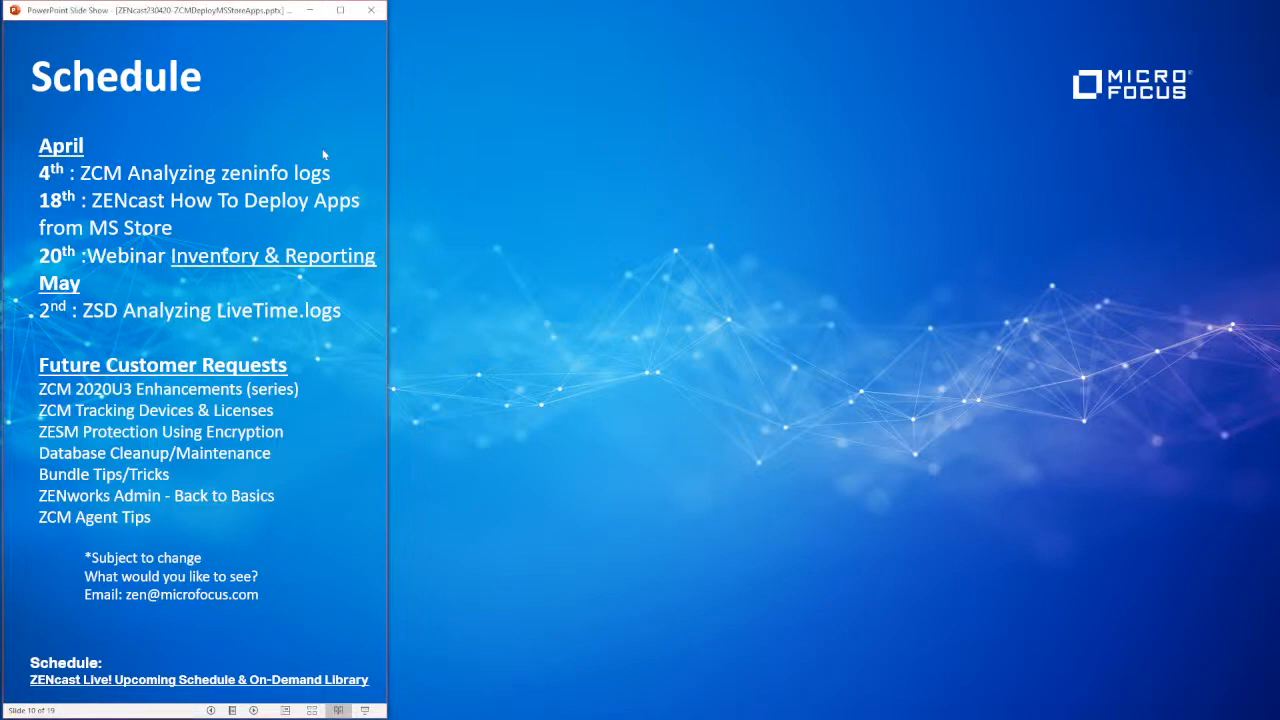
{"action": "key", "text": "Left"}
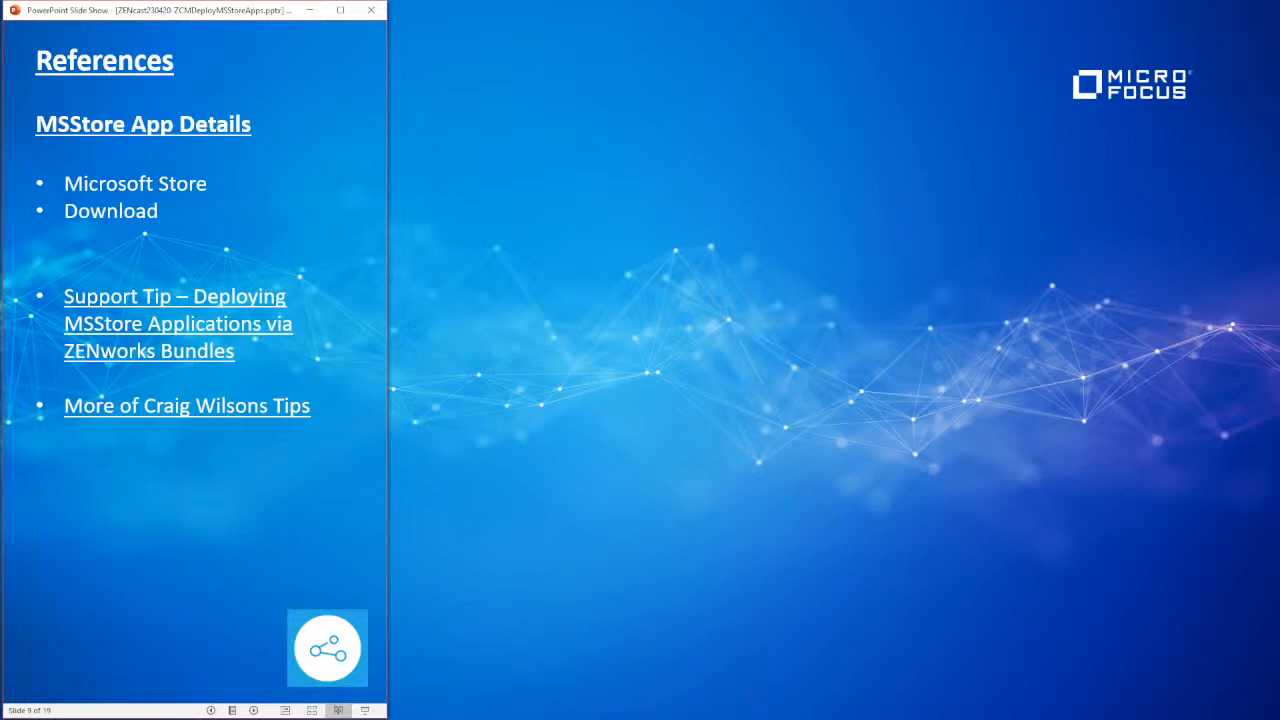
{"action": "left_click", "coordinate": [105, 333]}
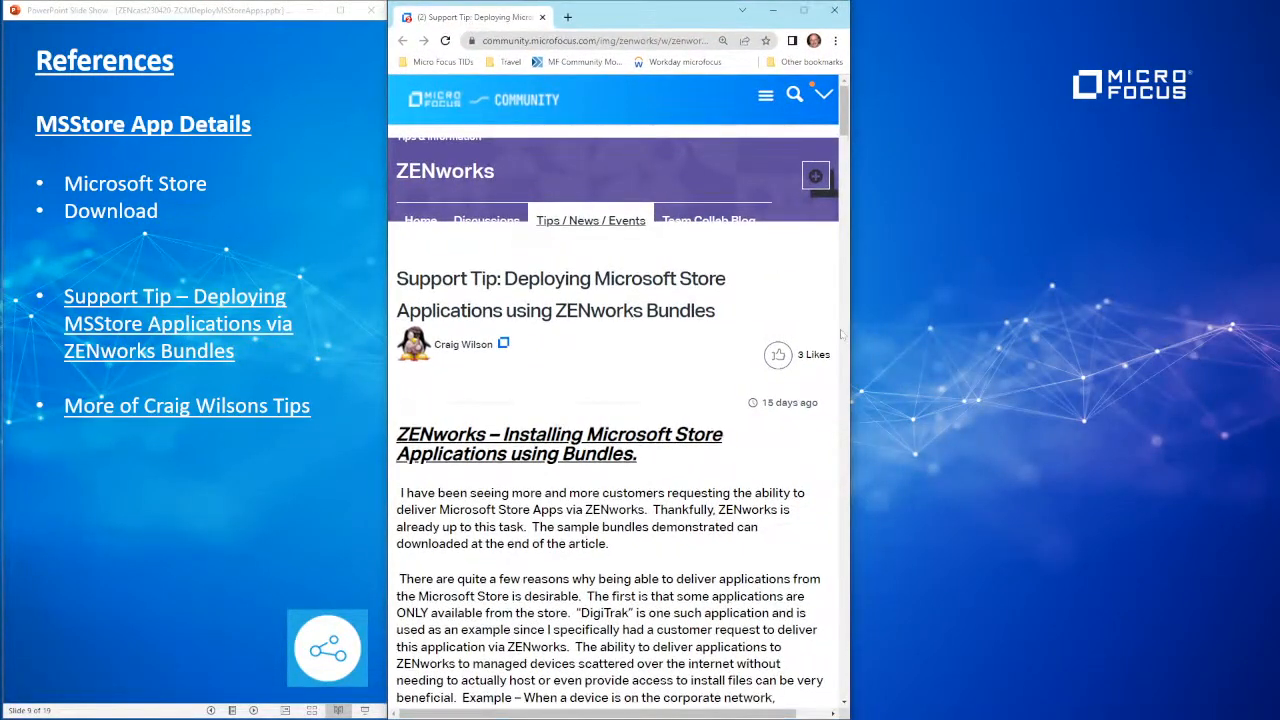
Step: Open the 'More of … Tips' link, then the Schedule slide's Inventory & Reporting recordings link
{"action": "left_click_drag", "start_coordinate": [850, 332], "coordinate": [1270, 322]}
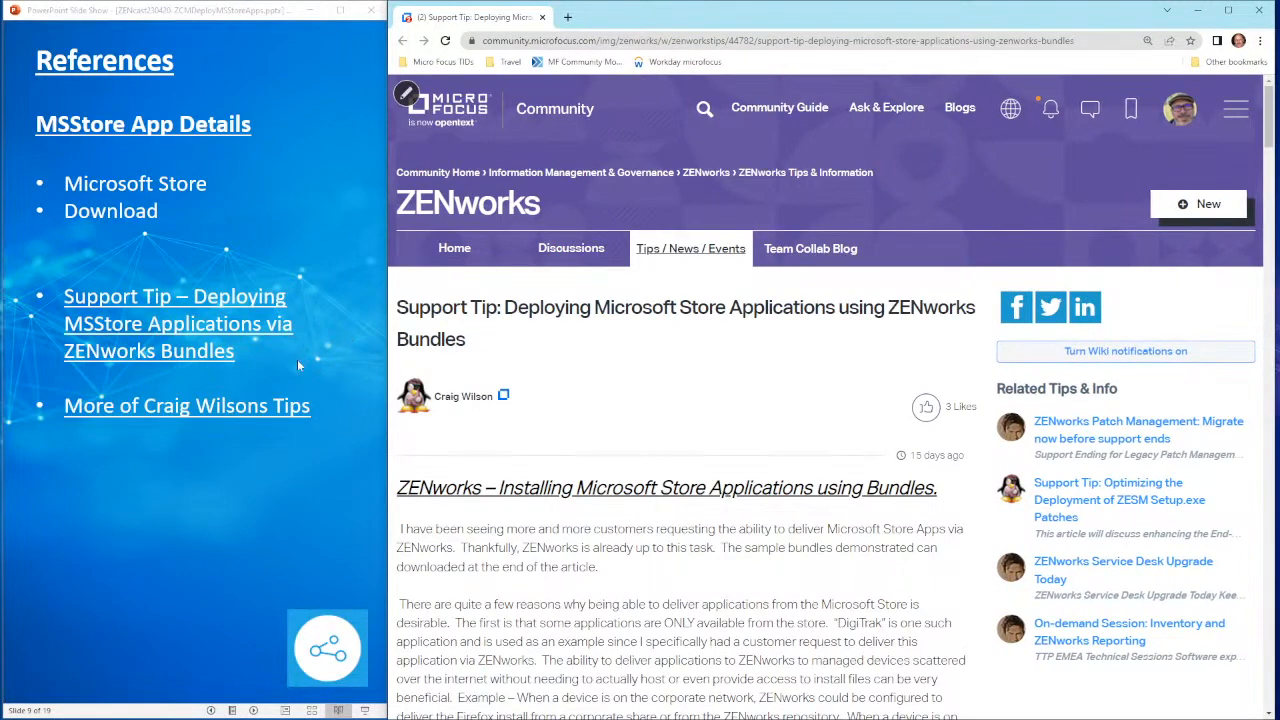
{"action": "left_click", "coordinate": [182, 413]}
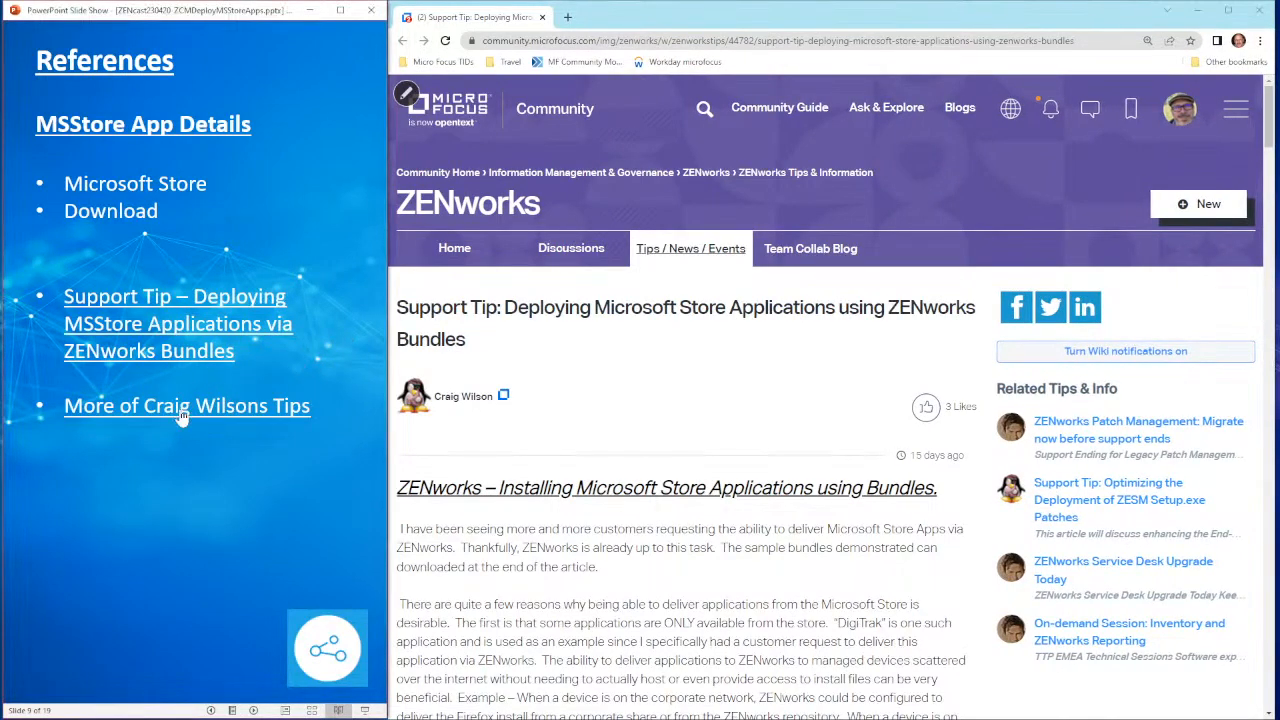
{"action": "left_click", "coordinate": [182, 413]}
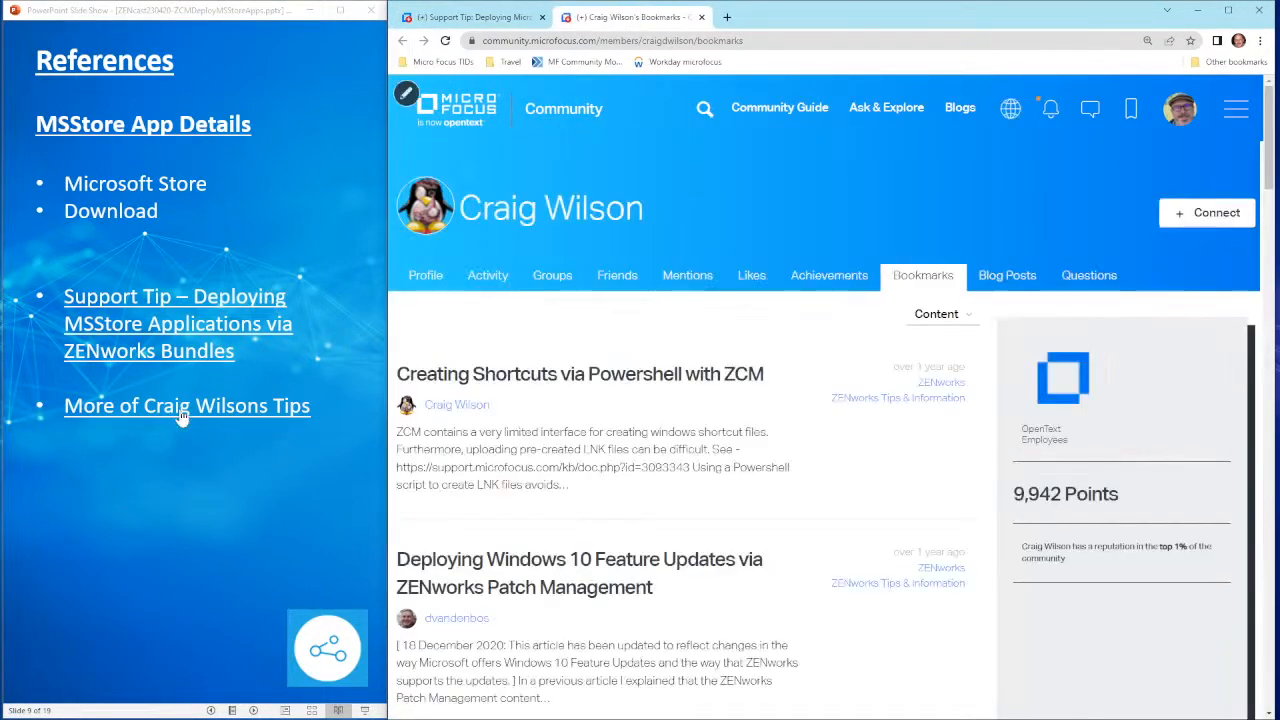
{"action": "left_click", "coordinate": [171, 476]}
{"action": "left_click", "coordinate": [171, 476]}
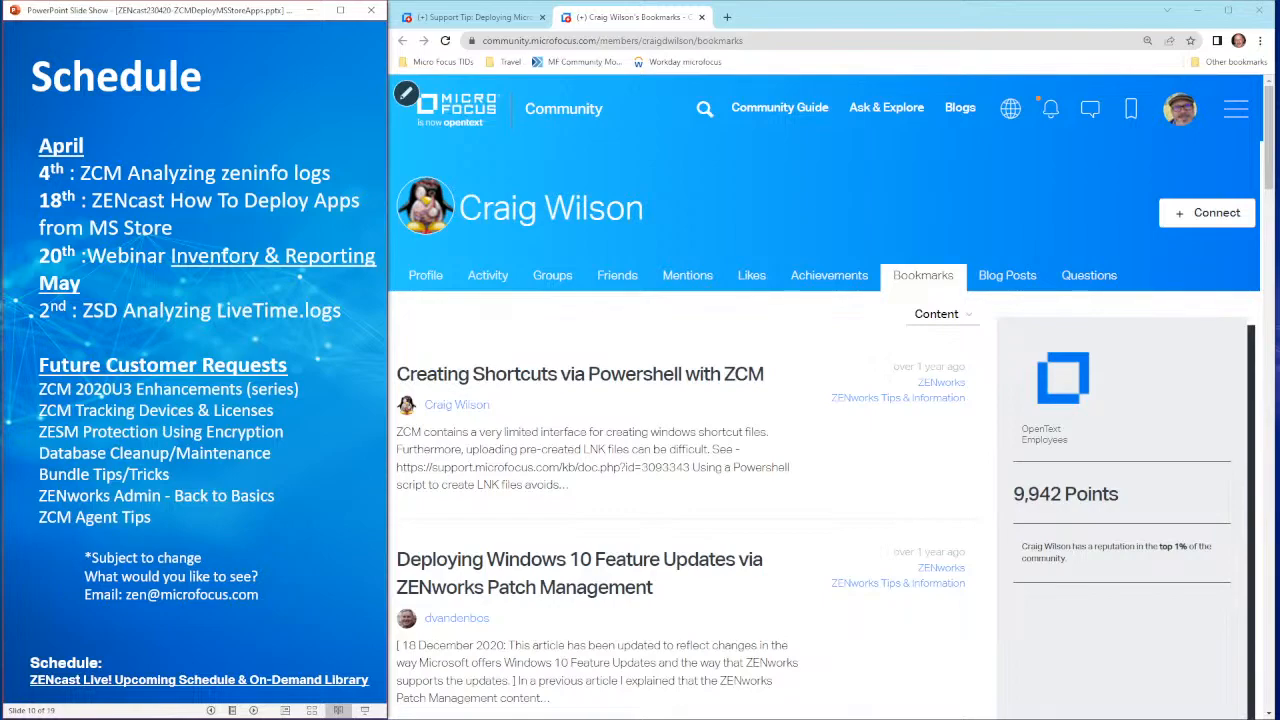
{"action": "left_click", "coordinate": [290, 259]}
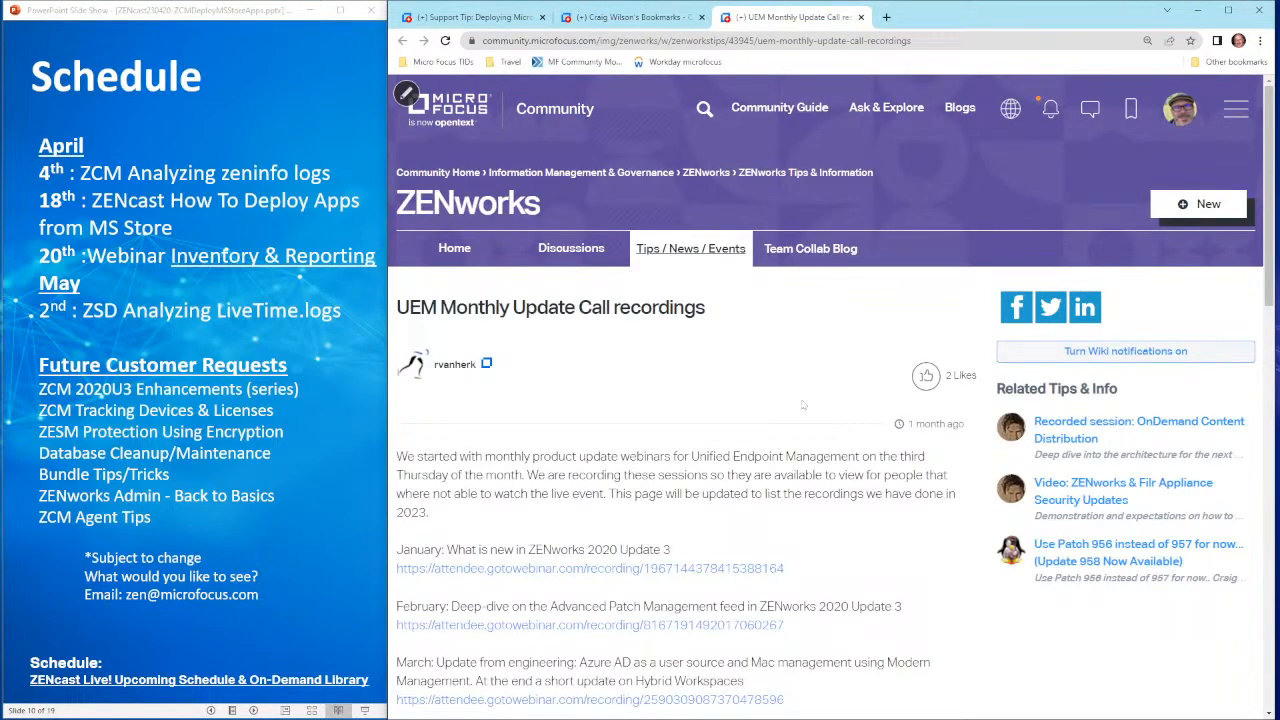
Step: Scroll the recordings page, then open the 'ZENcast Live! Upcoming Schedule & On-Demand Library' slide link
{"action": "scroll", "coordinate": [815, 407], "scroll_direction": "down", "scroll_amount": 3}
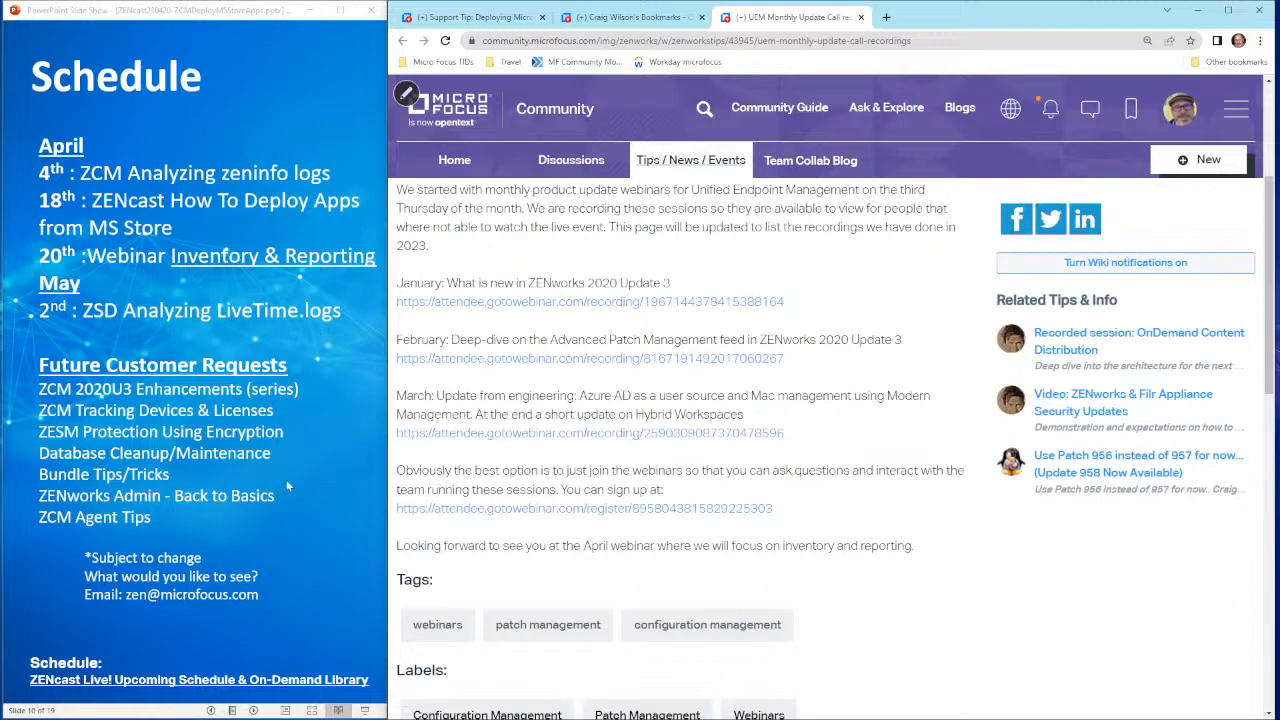
{"action": "left_click", "coordinate": [236, 689]}
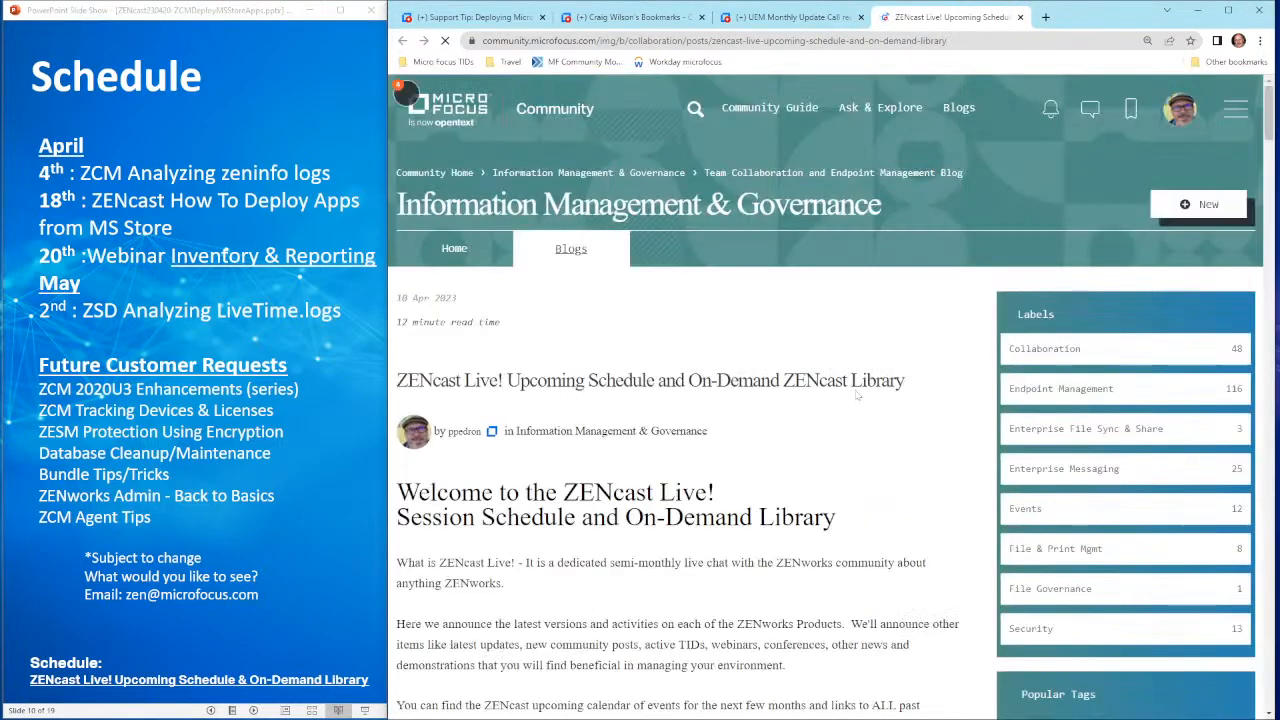
Step: Scroll the ZENcast Live! post past the April schedule and future requests to the previous sessions table
{"action": "scroll", "coordinate": [858, 420], "scroll_direction": "down", "scroll_amount": 2}
{"action": "scroll", "coordinate": [858, 433], "scroll_direction": "down", "scroll_amount": 3}
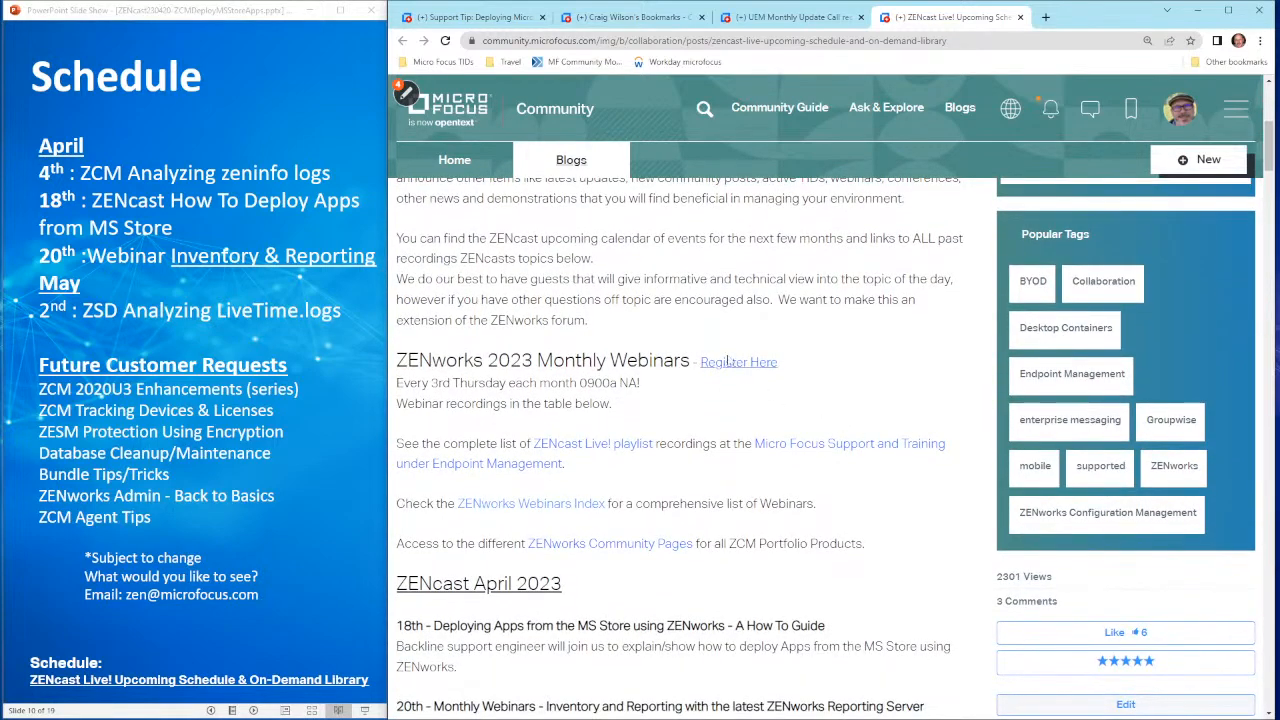
{"action": "scroll", "coordinate": [849, 459], "scroll_direction": "down", "scroll_amount": 3}
{"action": "scroll", "coordinate": [845, 458], "scroll_direction": "down", "scroll_amount": 2}
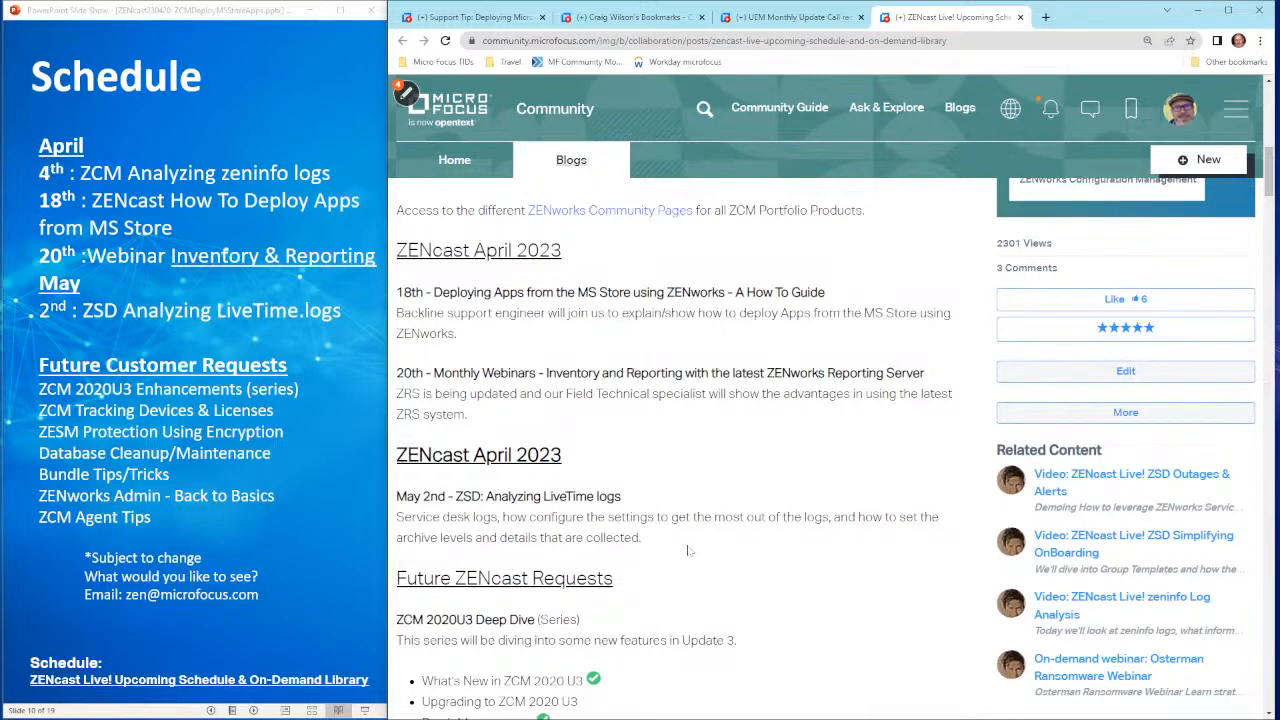
{"action": "scroll", "coordinate": [687, 550], "scroll_direction": "down", "scroll_amount": 7}
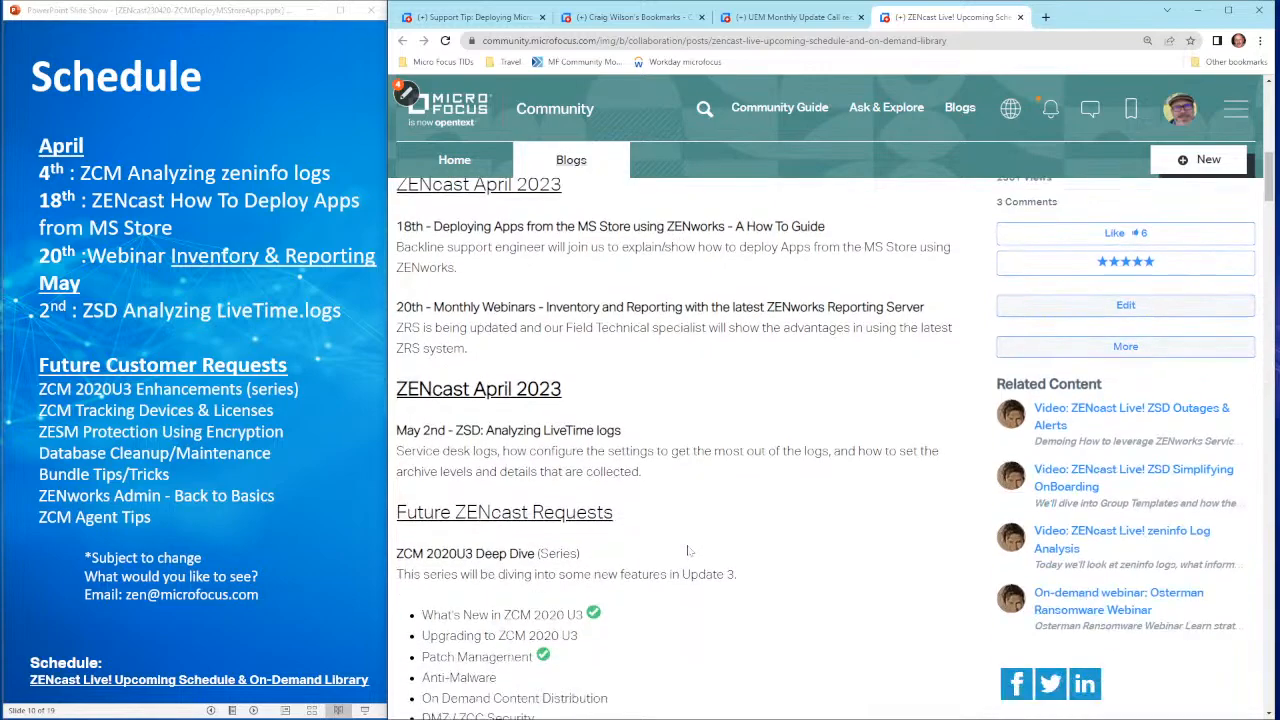
{"action": "scroll", "coordinate": [687, 550], "scroll_direction": "down", "scroll_amount": 7}
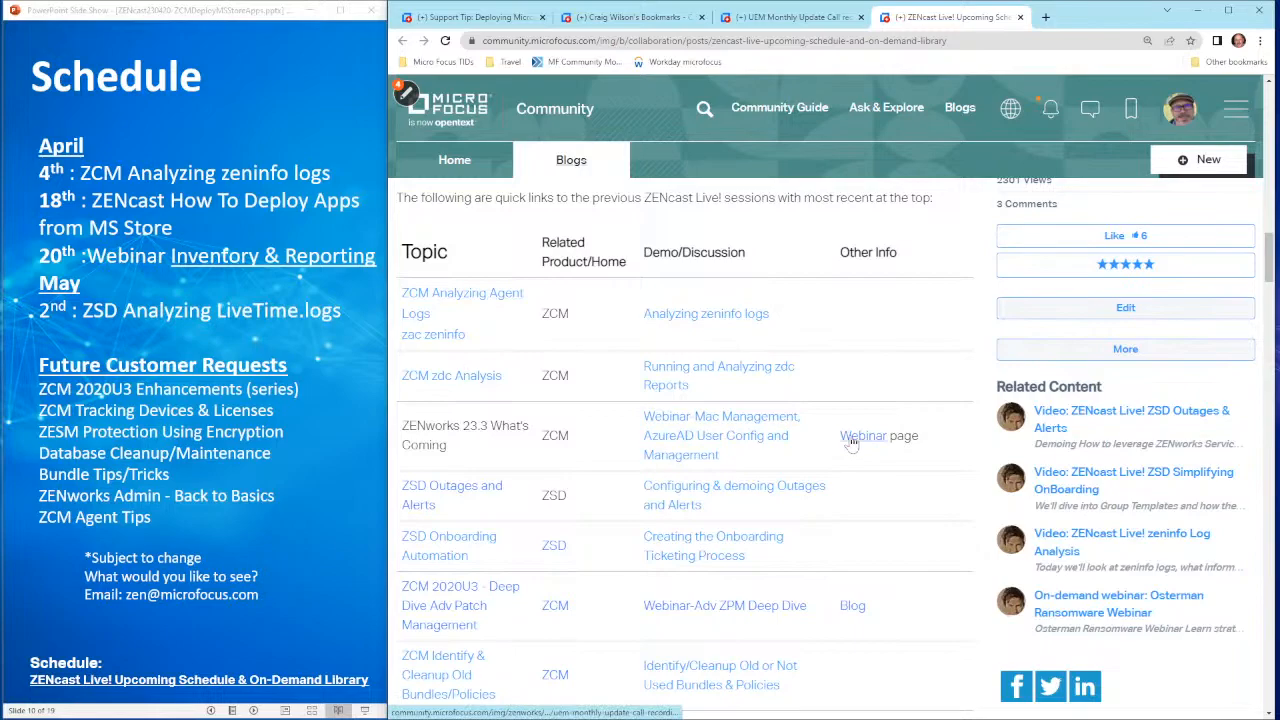
Step: Move between the Schedule and UEMP Versions slides, ending on UEMP Futures with the v23.3 releases
{"action": "left_click", "coordinate": [328, 505]}
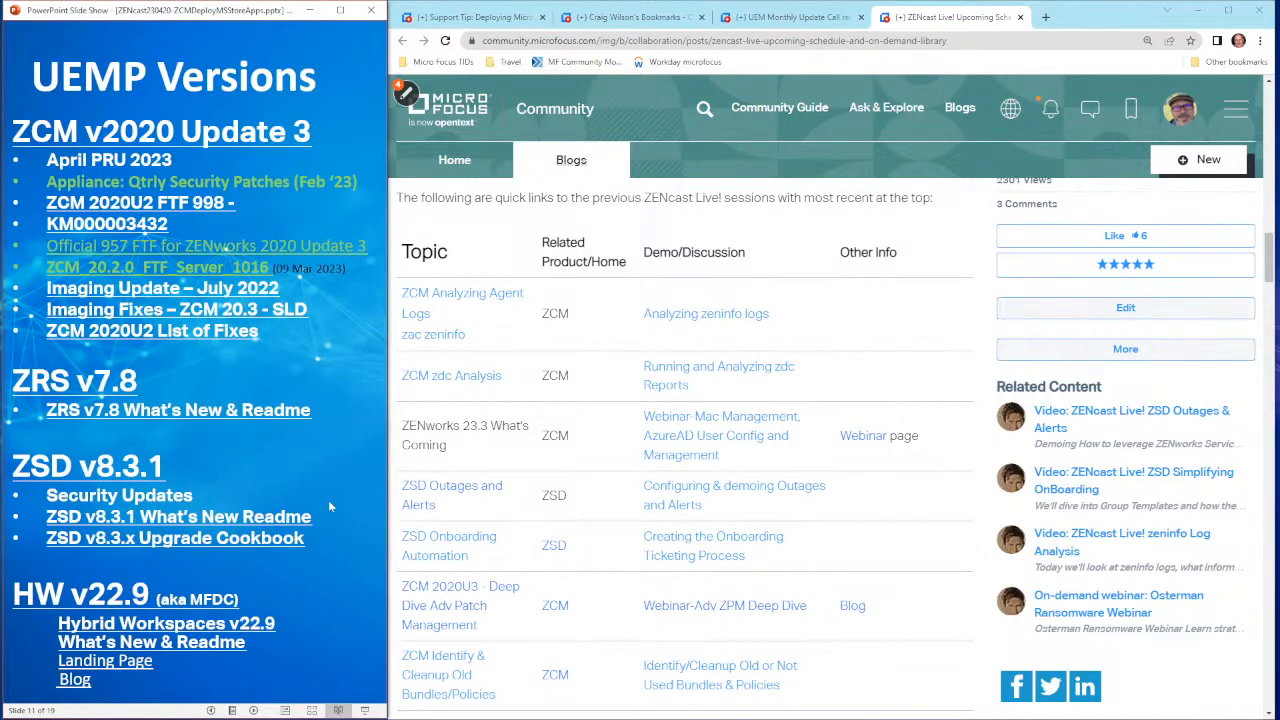
{"action": "key", "text": "Left"}
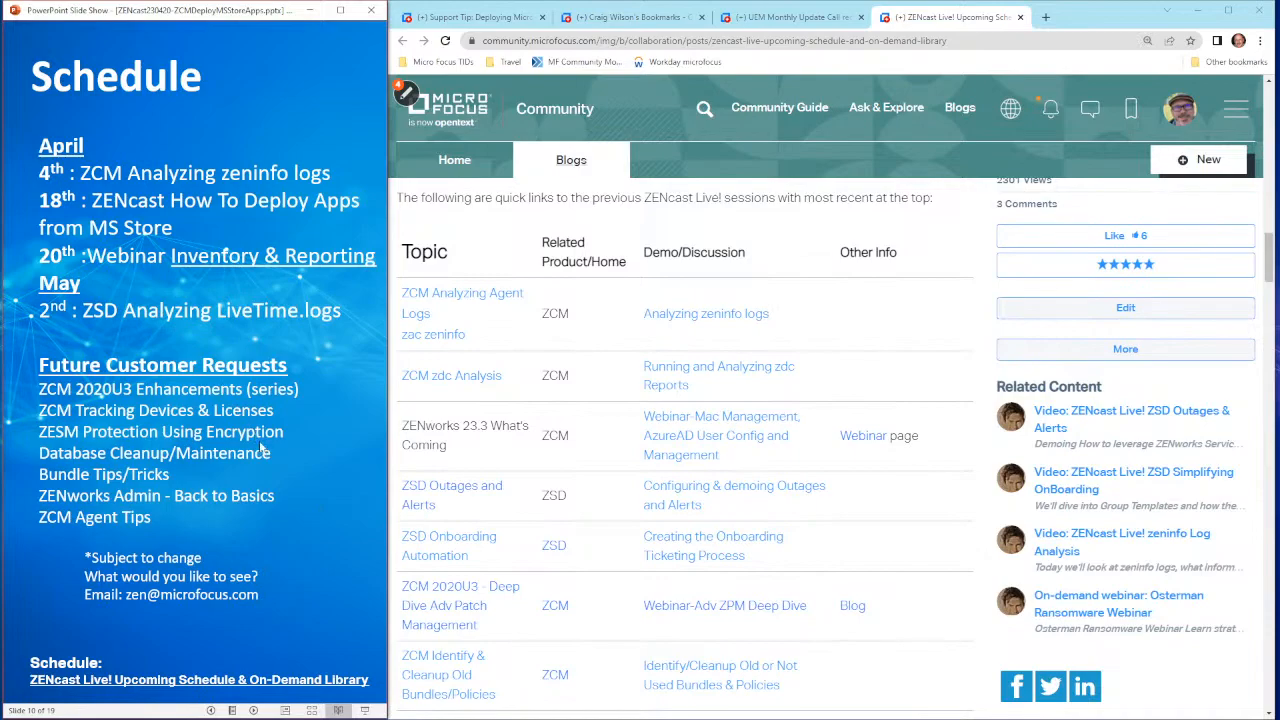
{"action": "key", "text": "Right"}
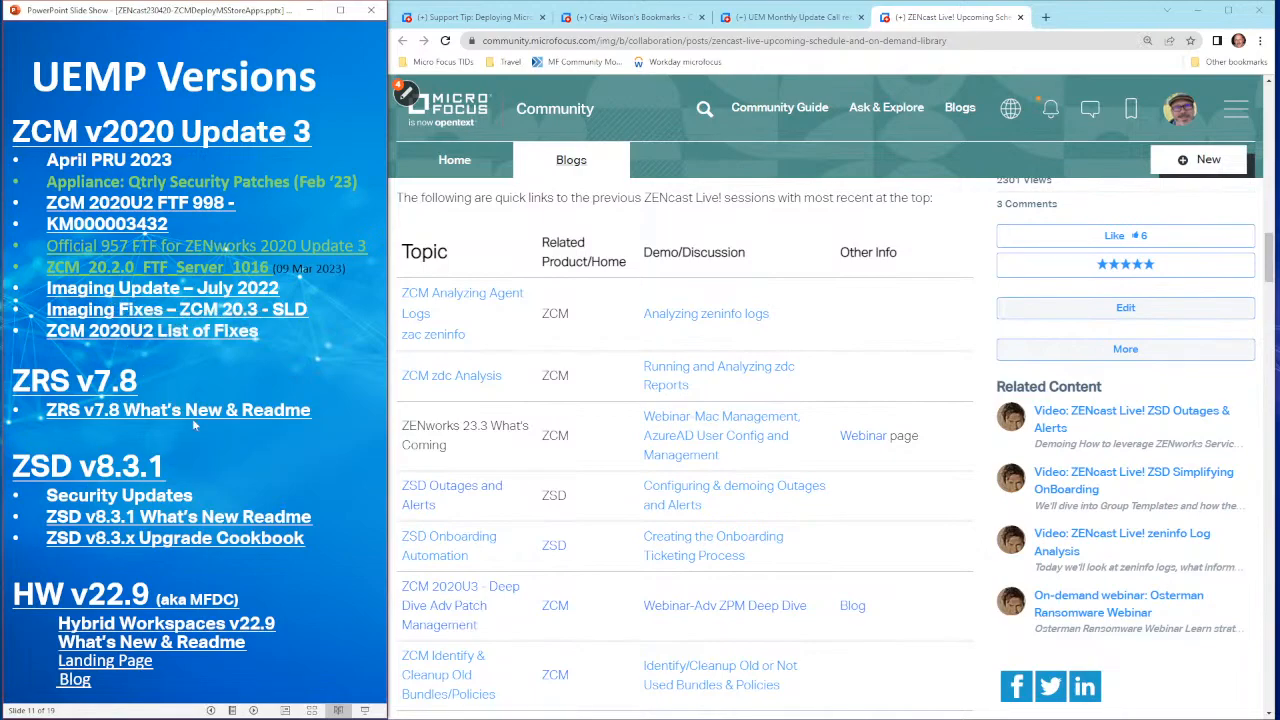
{"action": "left_click", "coordinate": [236, 390]}
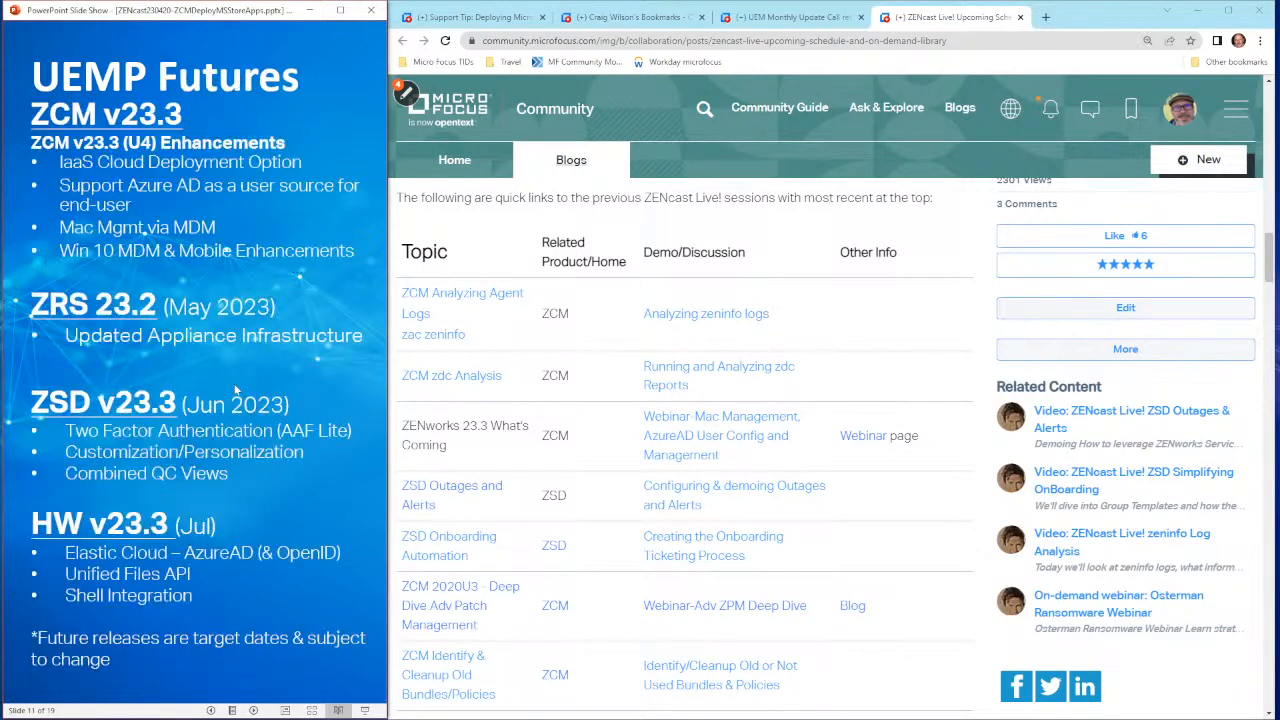
{"action": "key", "text": "Left"}
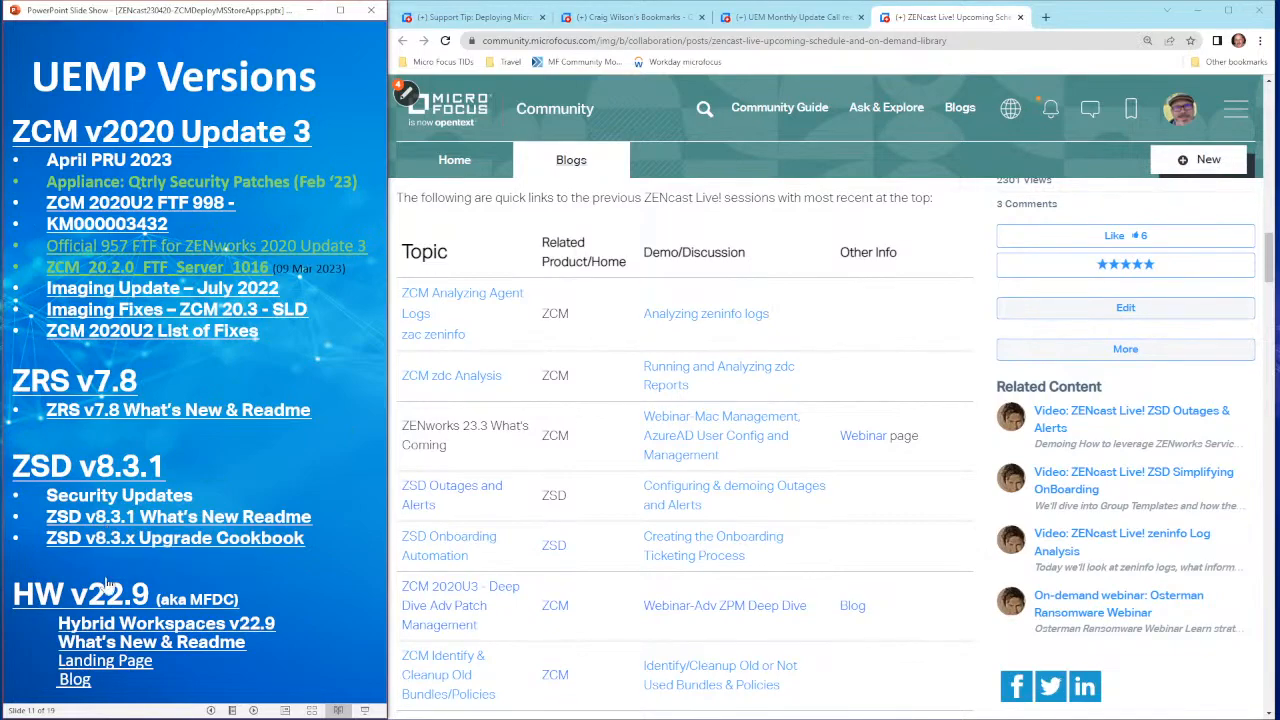
{"action": "left_click", "coordinate": [261, 481]}
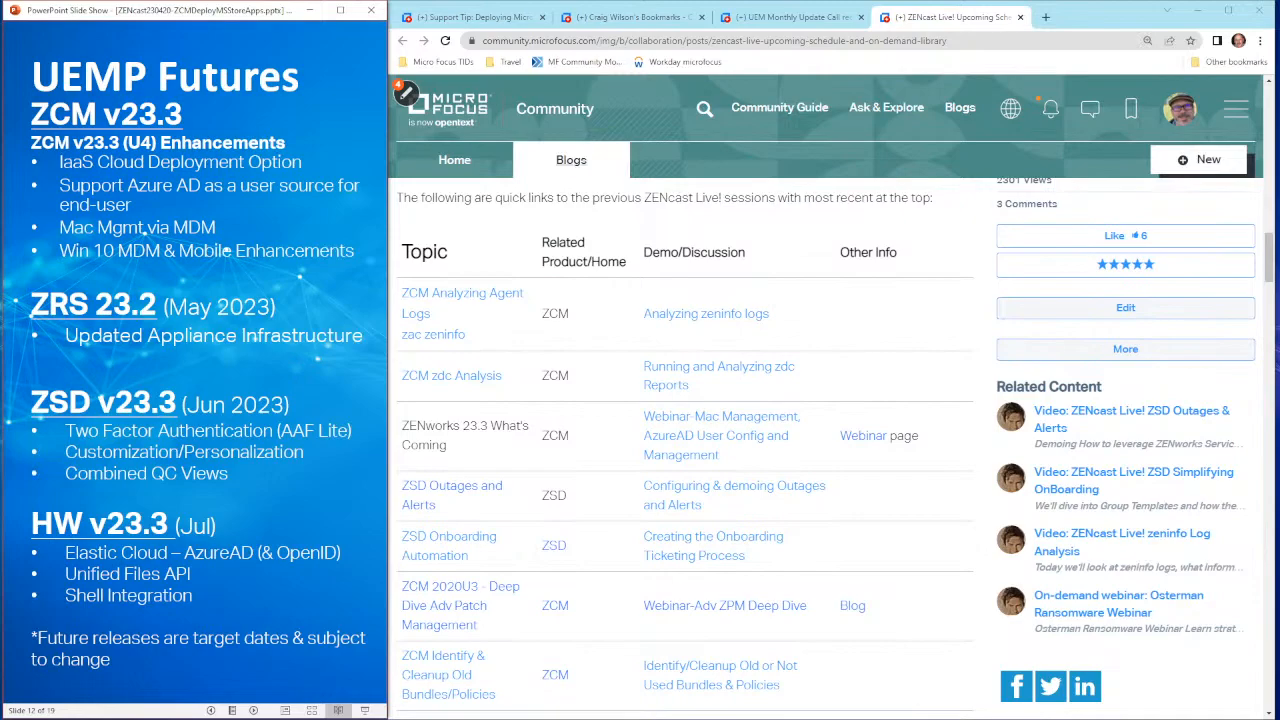
Step: Advance past the Cool Solution slides to Community and open the Filr webinar registration link
{"action": "key", "text": "Right"}
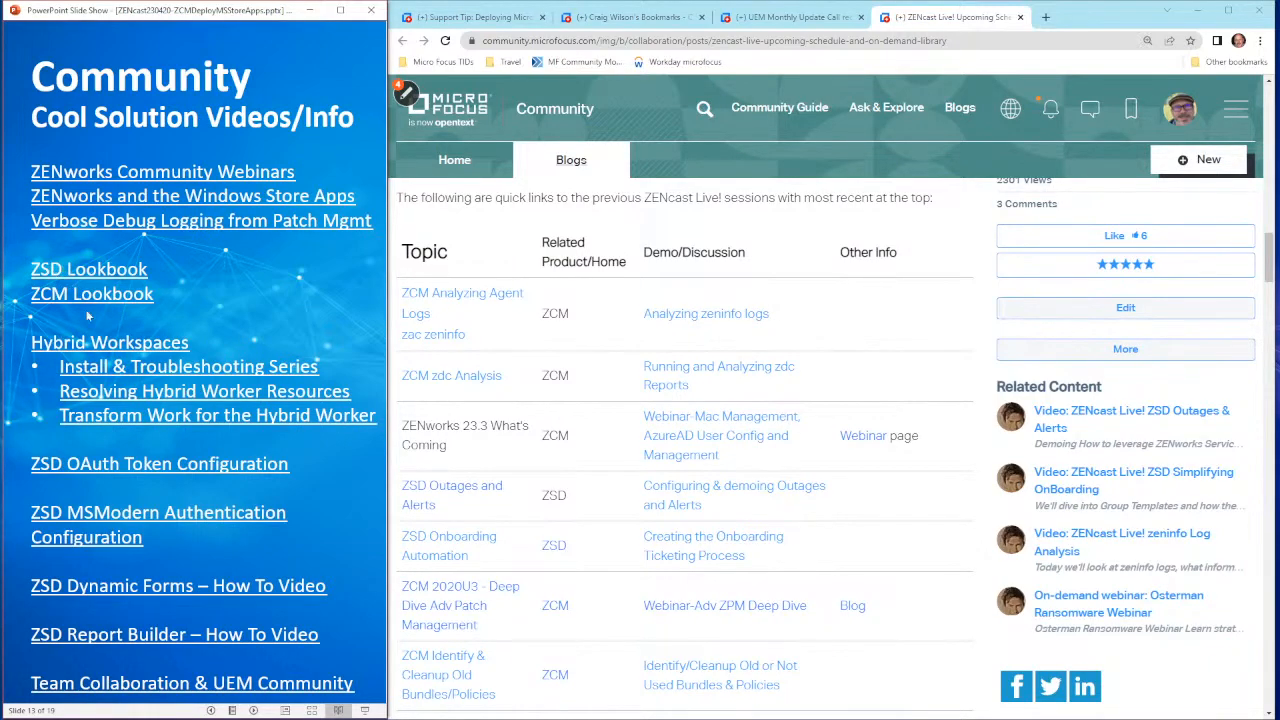
{"action": "left_click", "coordinate": [250, 450]}
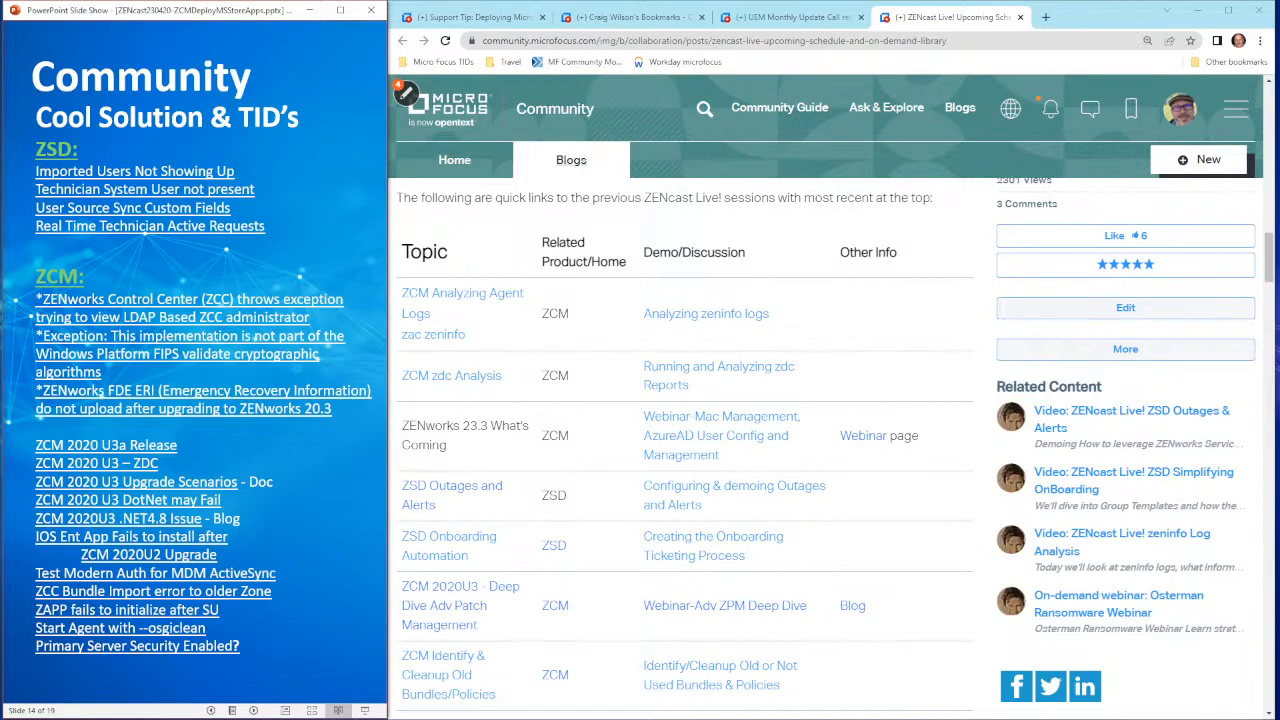
{"action": "key", "text": "Right"}
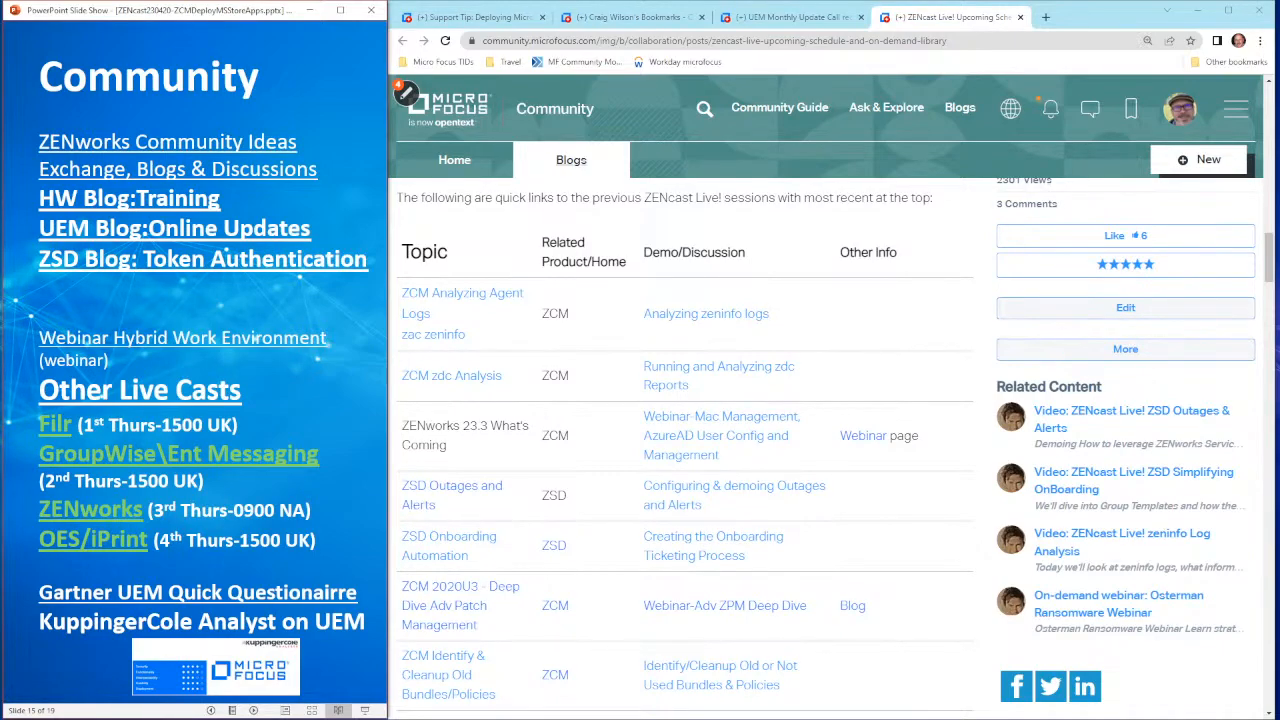
{"action": "left_click", "coordinate": [52, 425]}
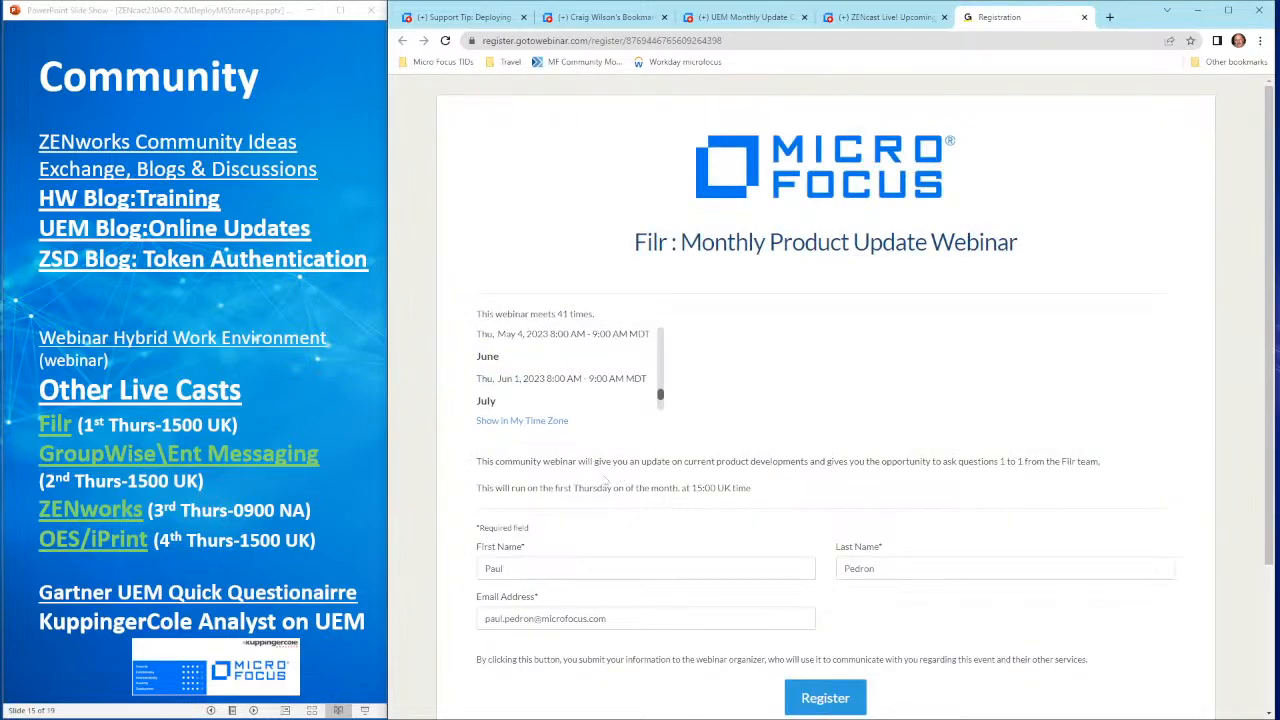
Step: Return to the slide show and follow the 'Gartner UEM Quick Questionaire' link to the sign-up page
{"action": "left_click", "coordinate": [342, 552]}
{"action": "left_click", "coordinate": [155, 595]}
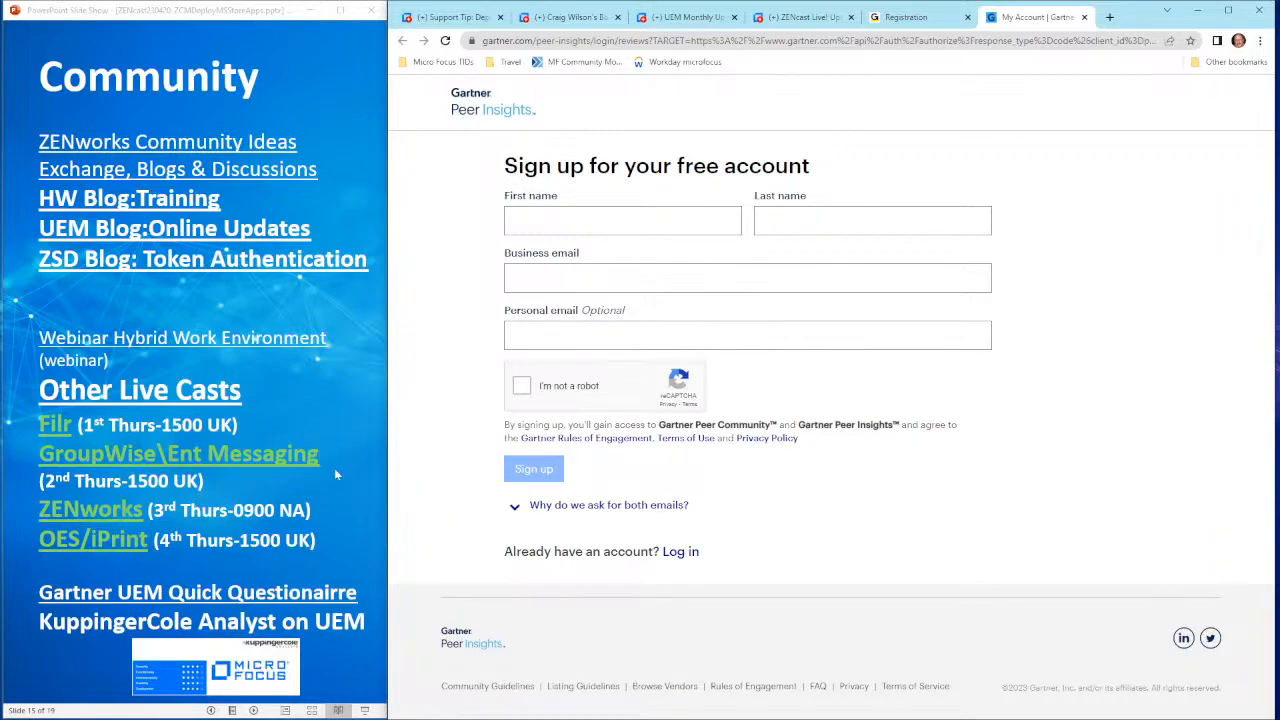
Step: Advance through Events/Recordings to Next ZENcast and reveal its 'Topic:' and 'May 2nd' text
{"action": "left_click", "coordinate": [336, 474]}
{"action": "left_click", "coordinate": [336, 474]}
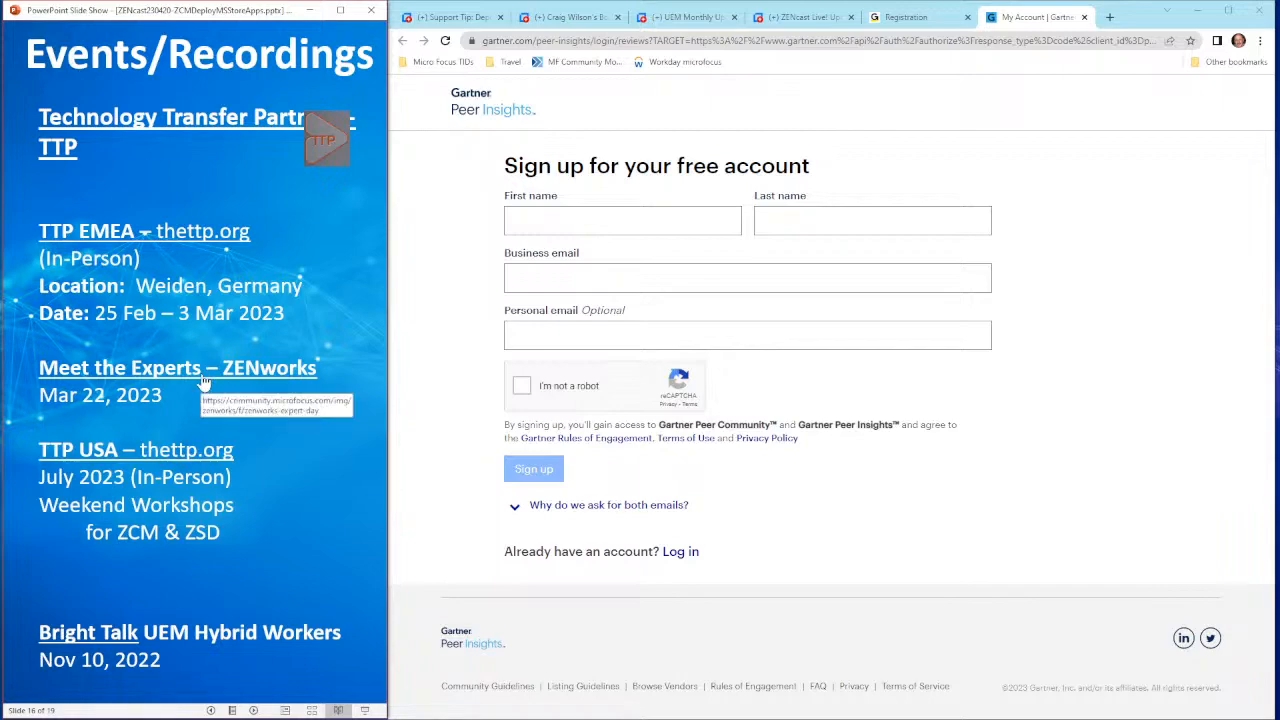
{"action": "left_click", "coordinate": [197, 534]}
{"action": "left_click", "coordinate": [249, 468]}
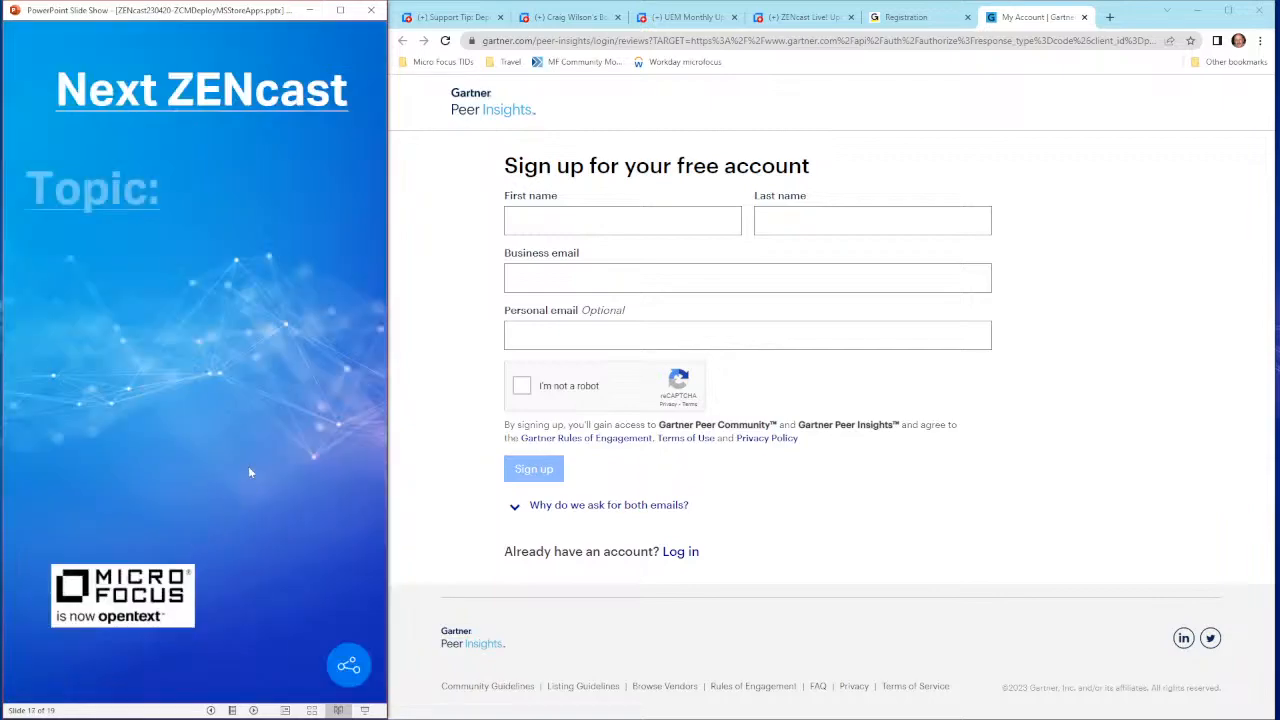
{"action": "left_click", "coordinate": [250, 471]}
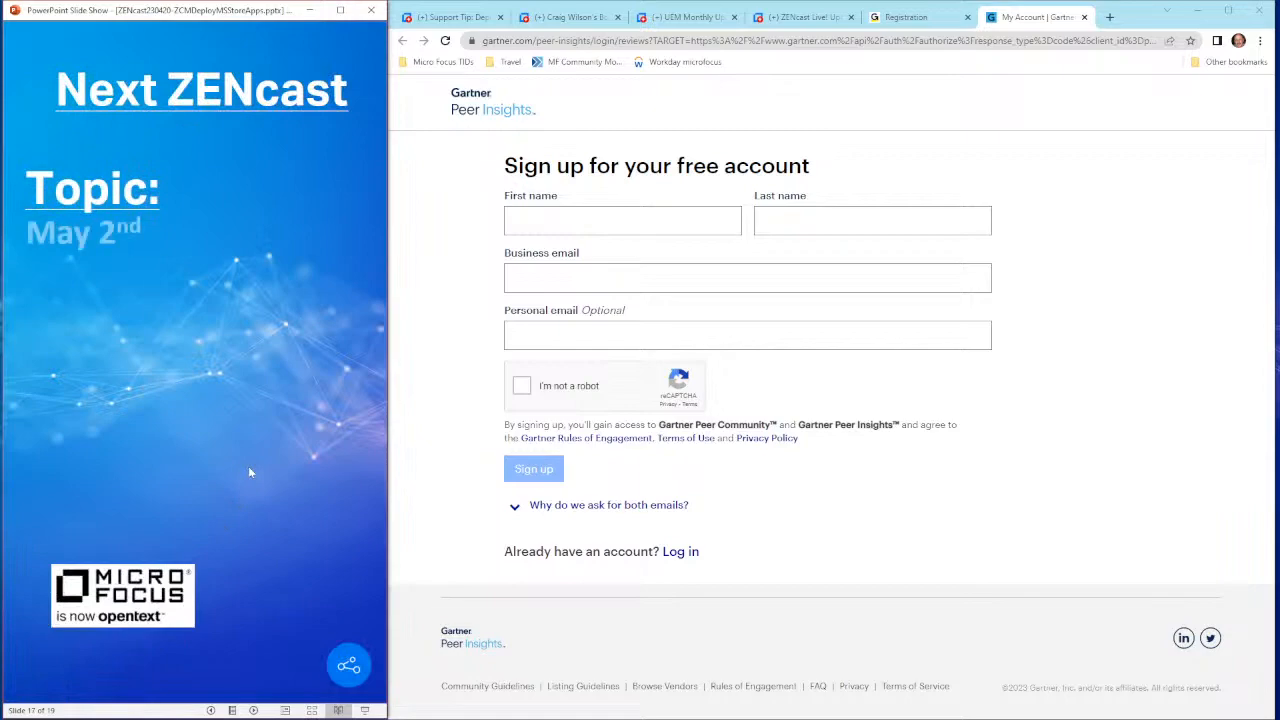